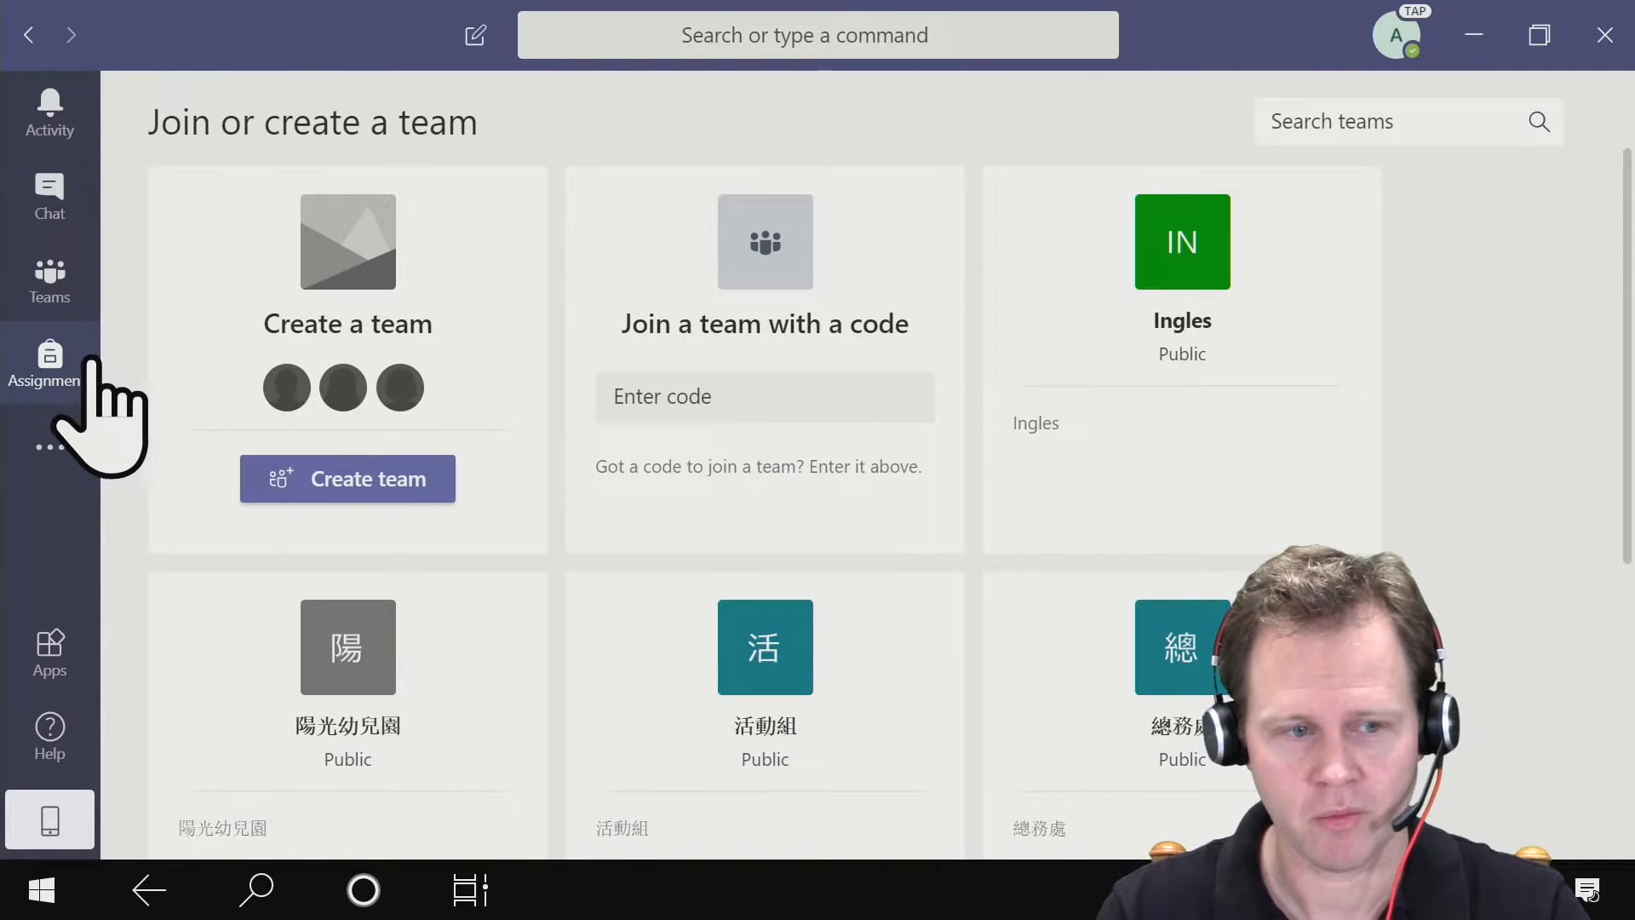
- Start creating a new team and choose Class as its team type
click(38, 297)
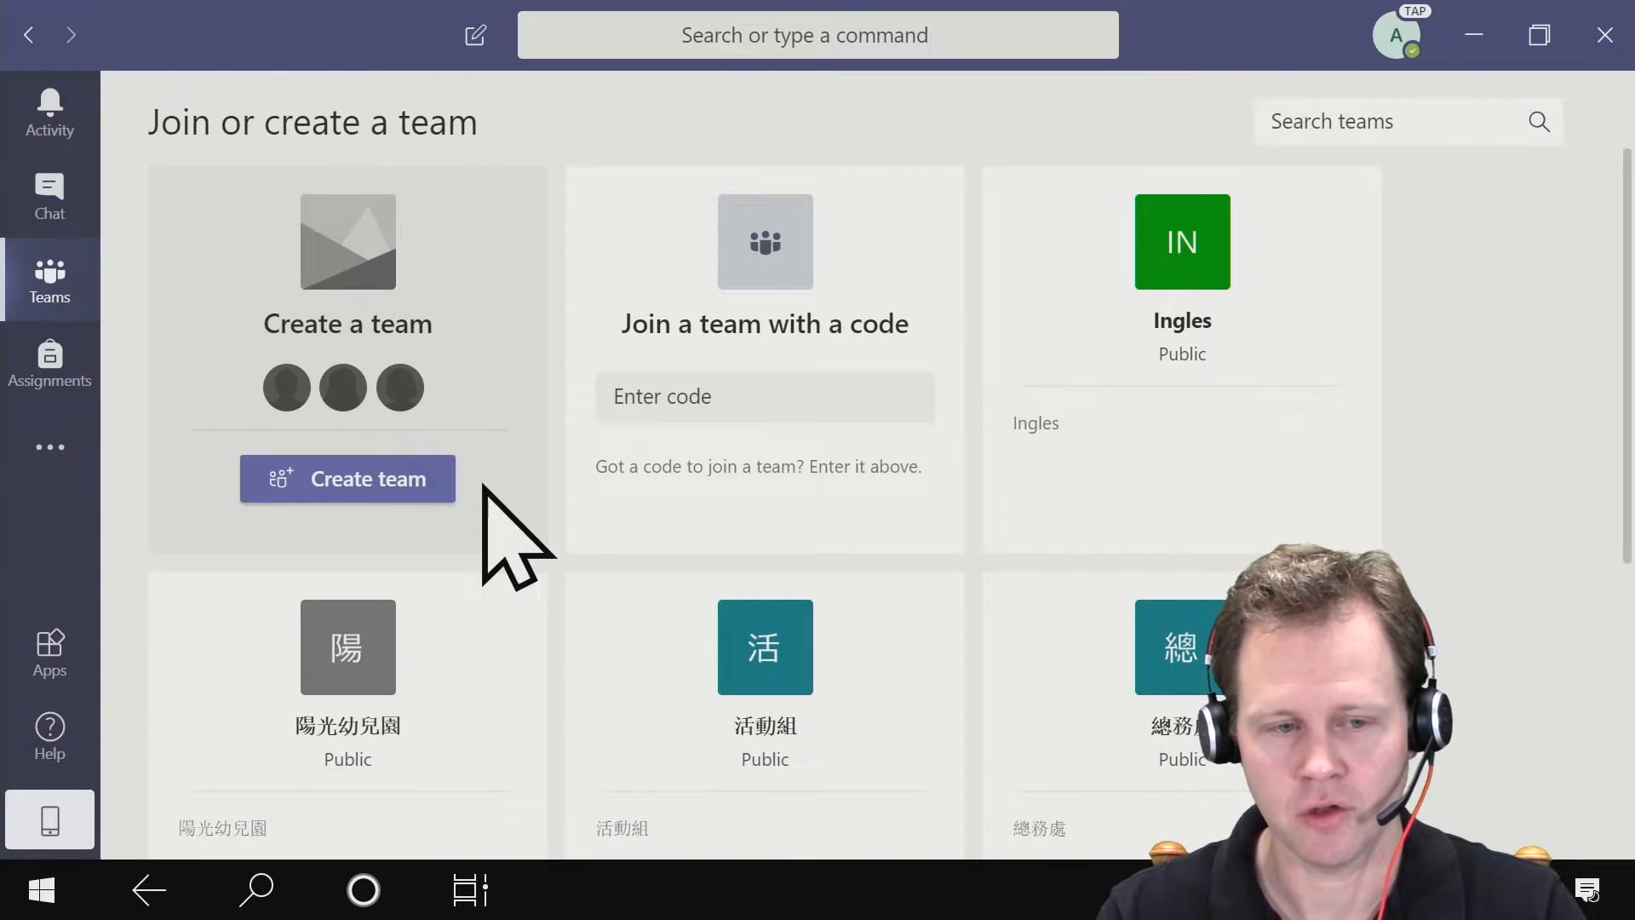
click(431, 490)
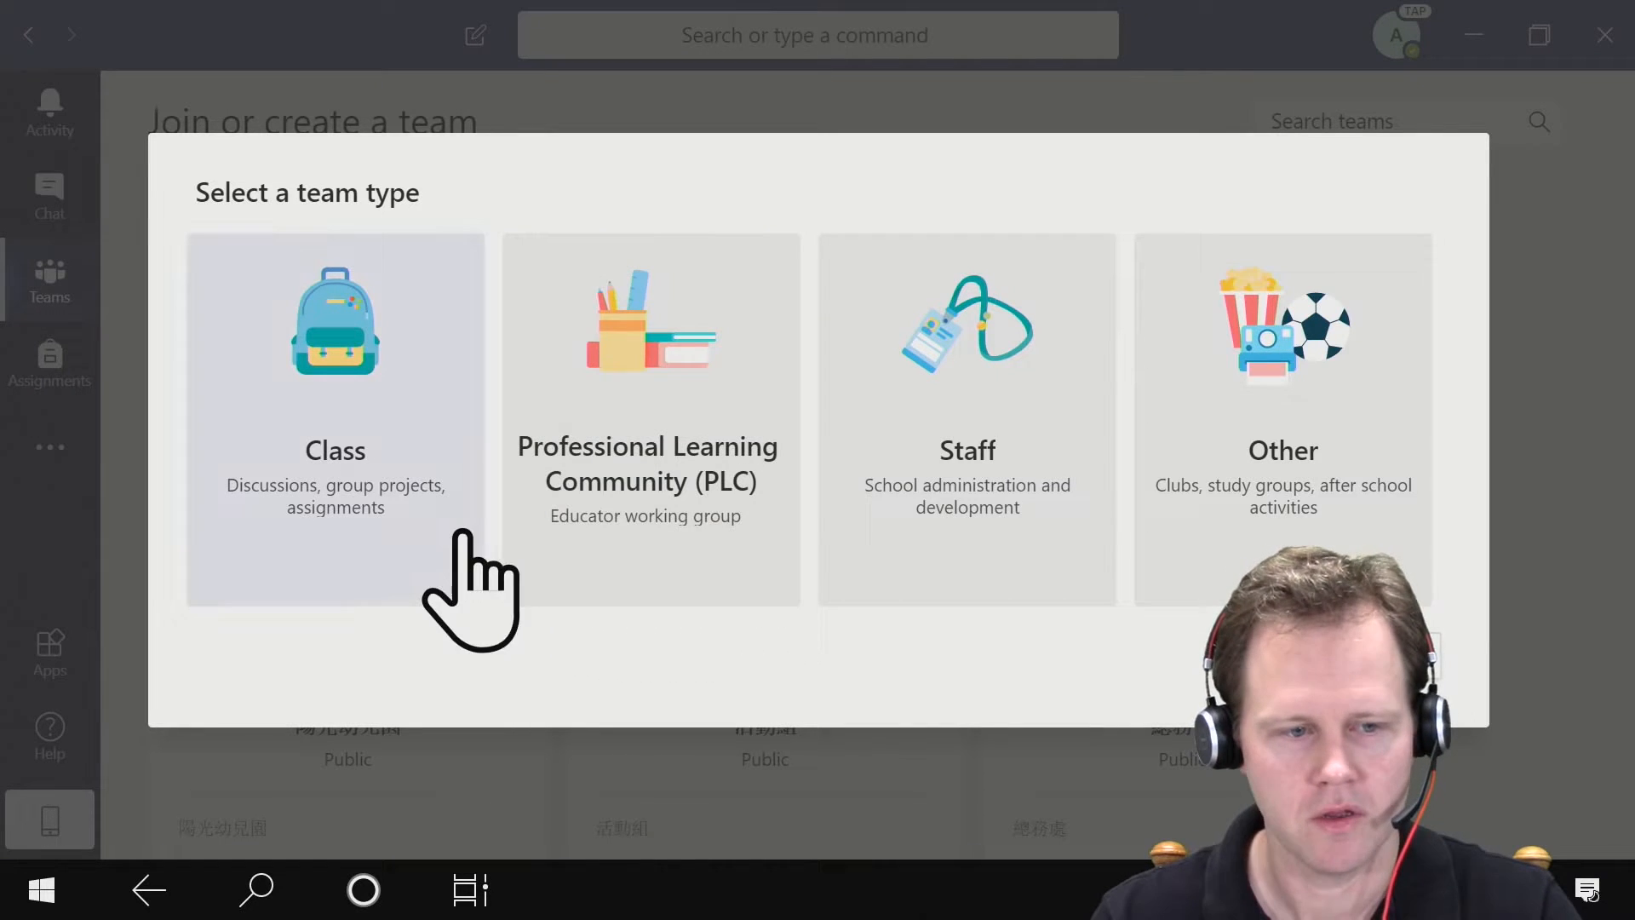
click(364, 547)
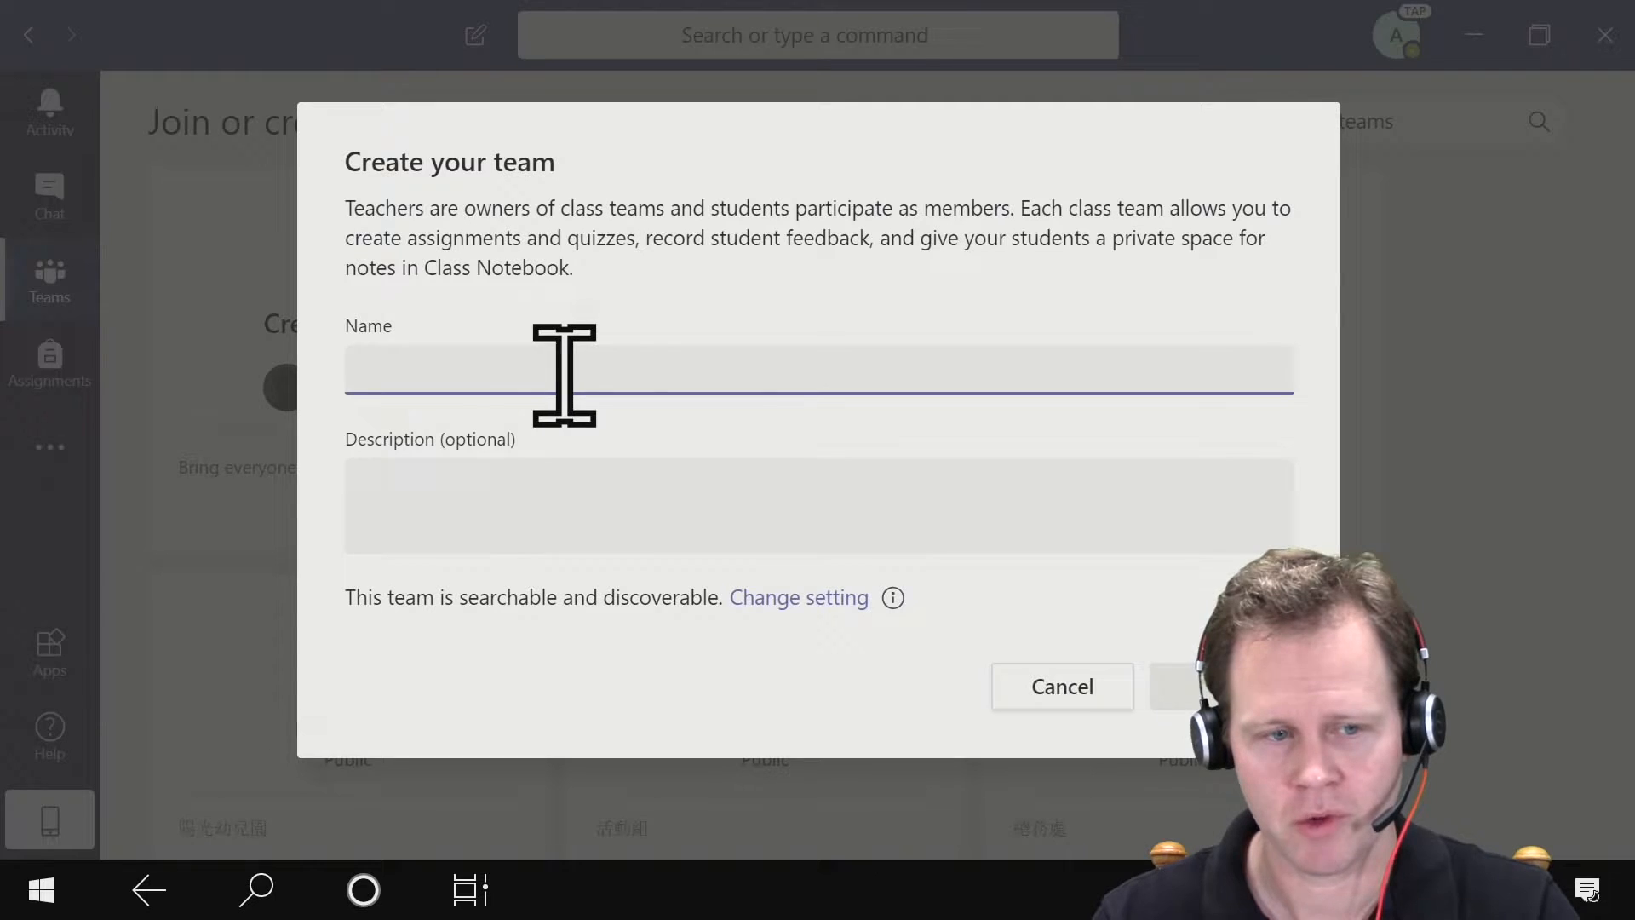
- Name the class team "BSB114 - Government, Business & Society" and leave the description empty
text(B)
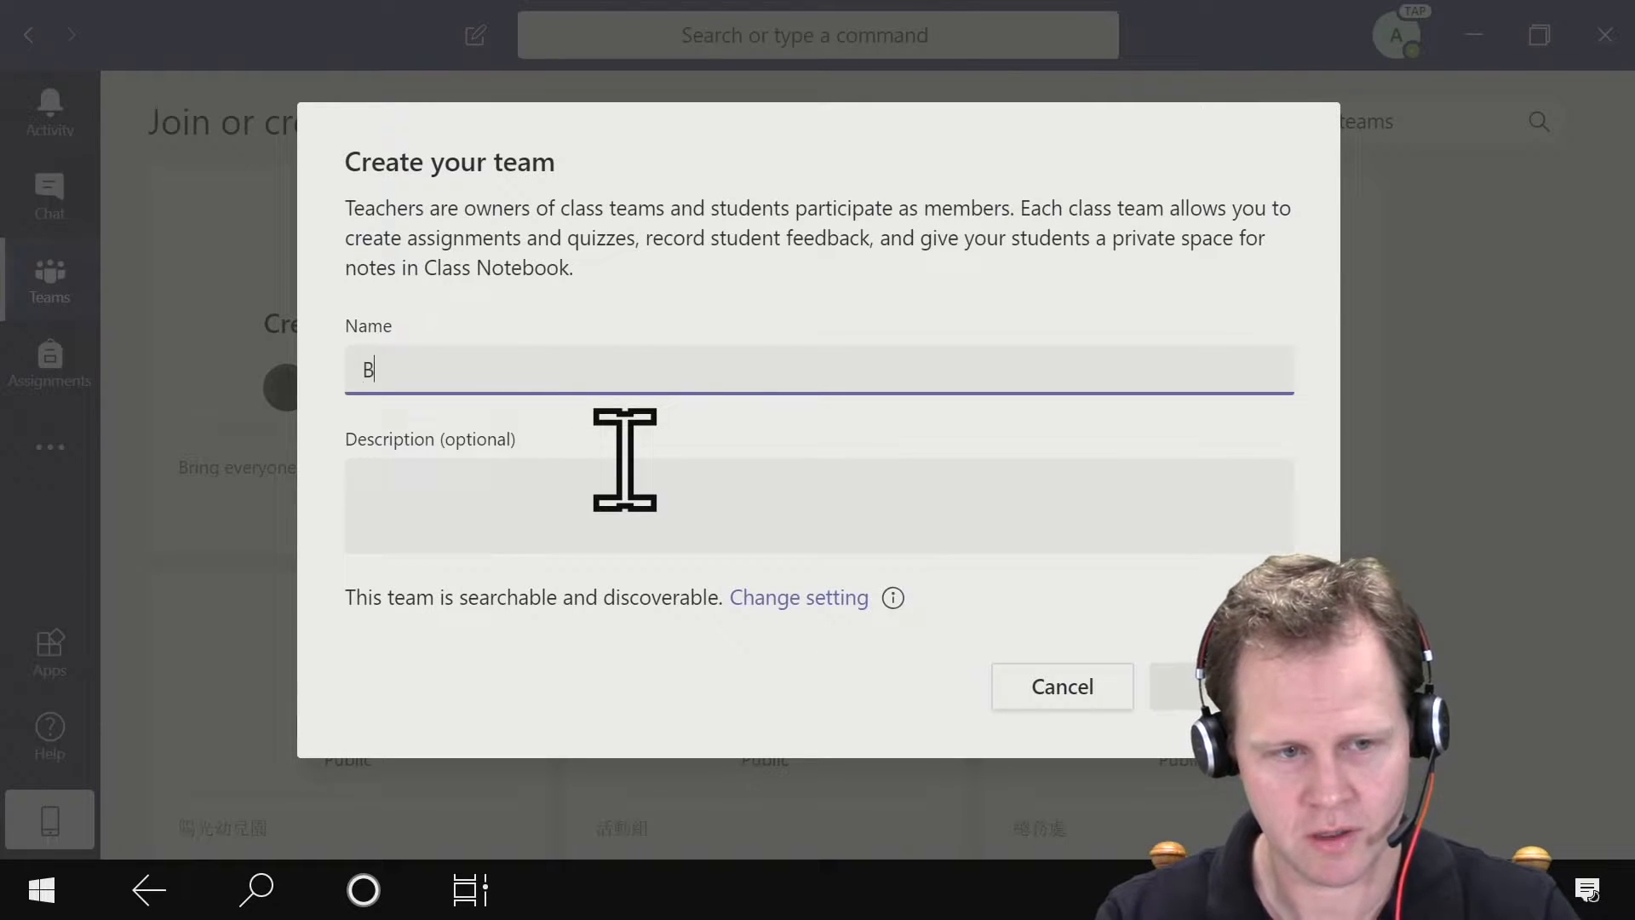
text(SB114 -)
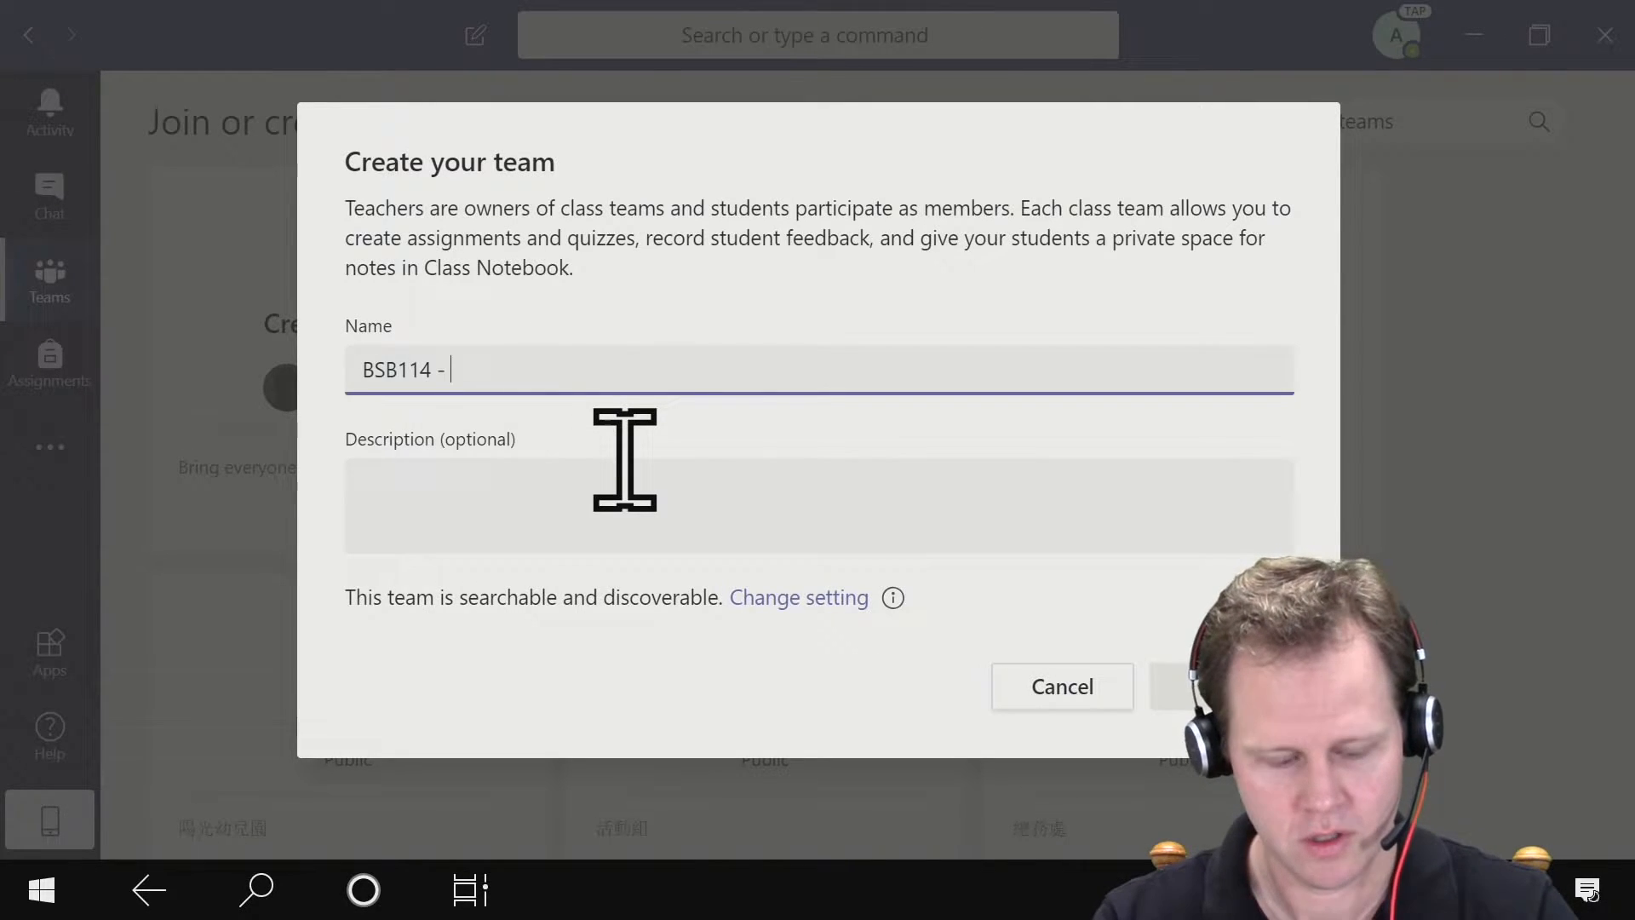
text( Govern)
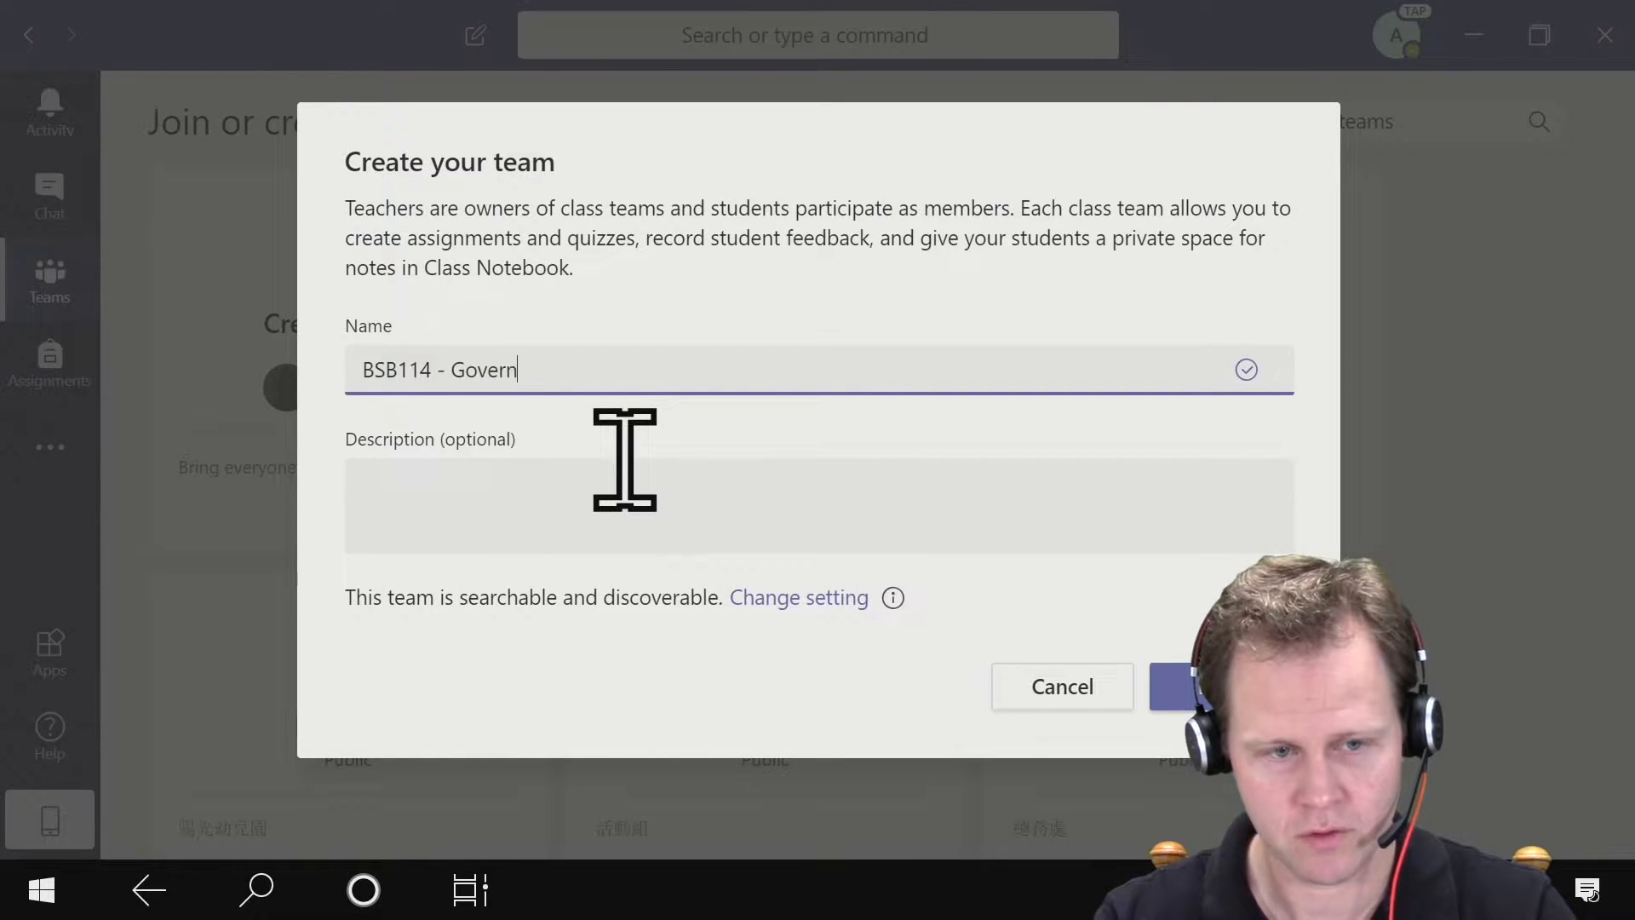
text(ment, Business)
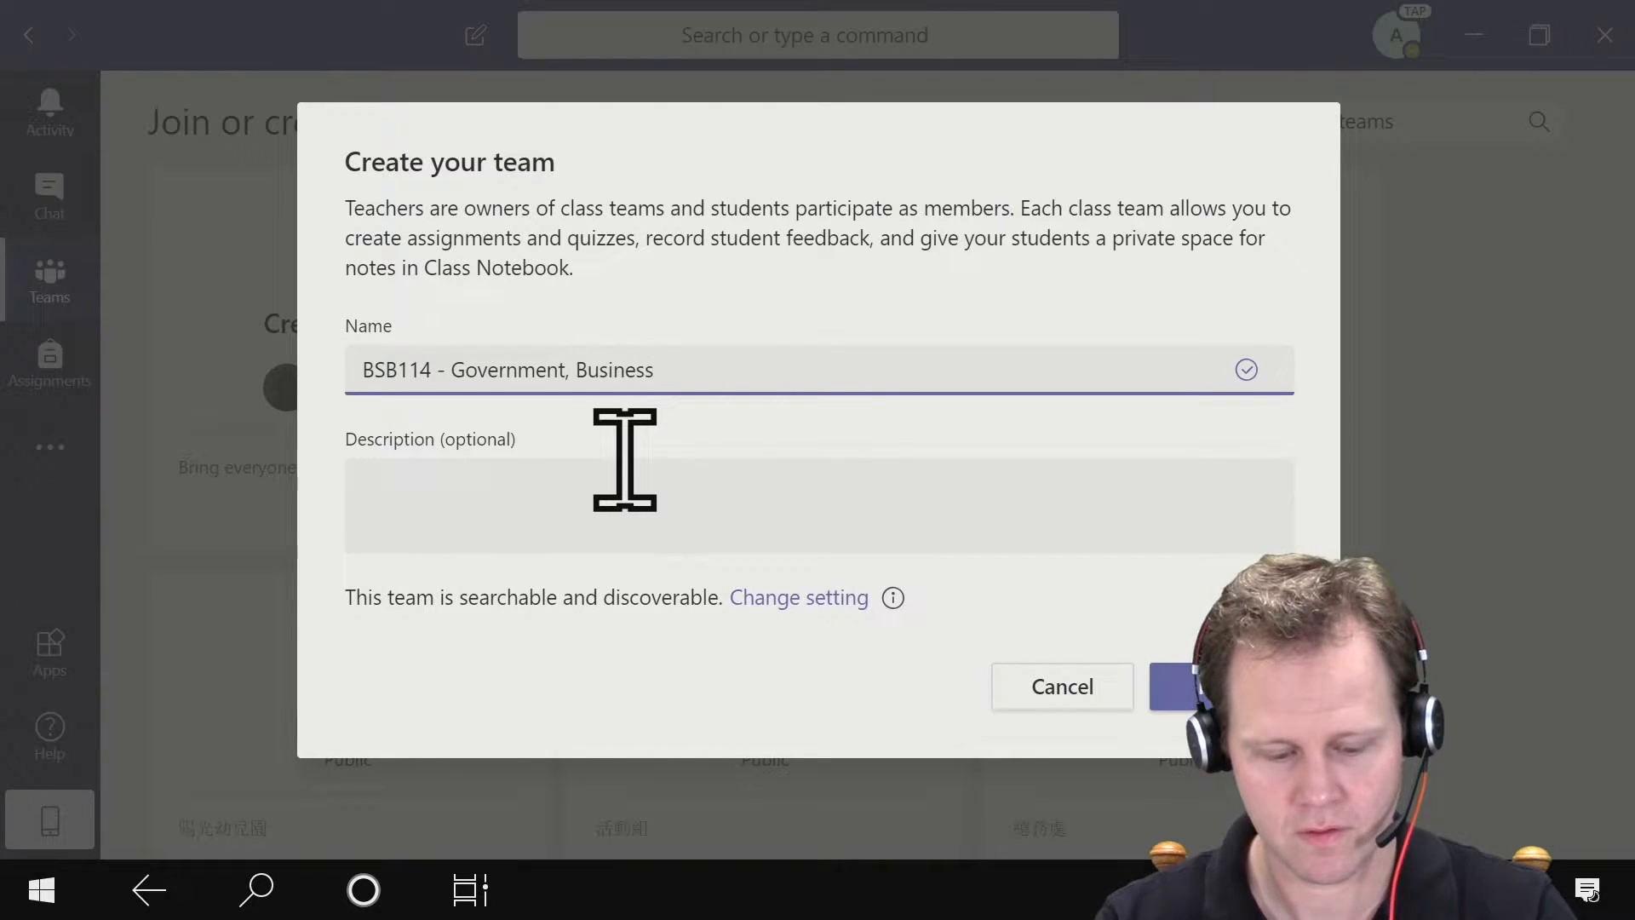
text( & Society)
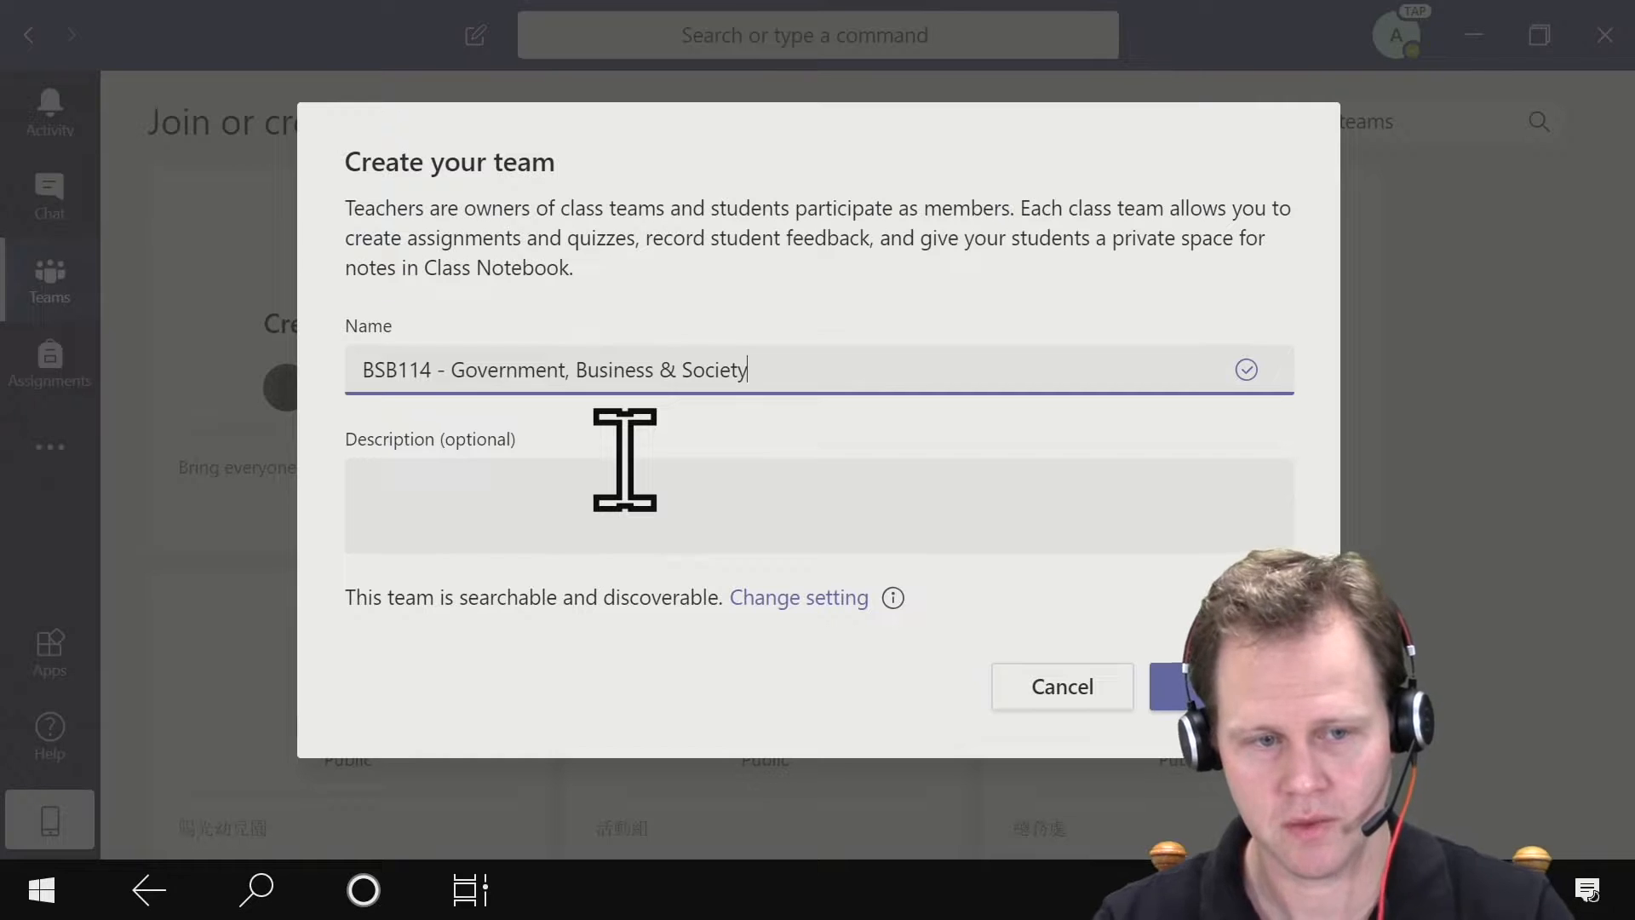
click(612, 482)
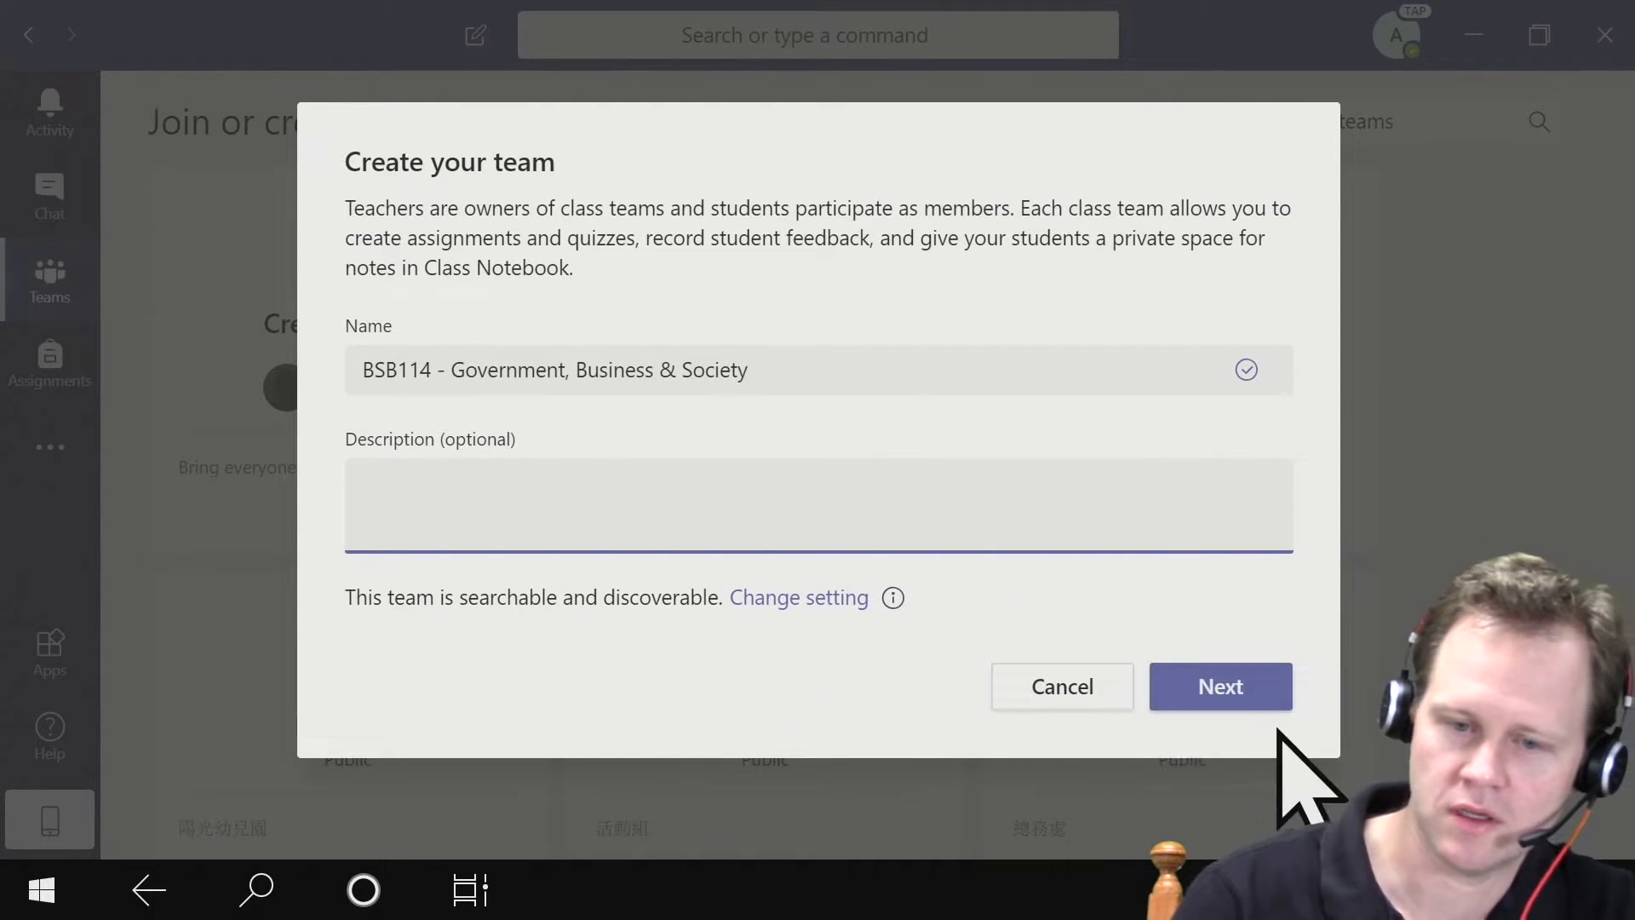
- Create the class team and skip adding students and teachers
click(1247, 698)
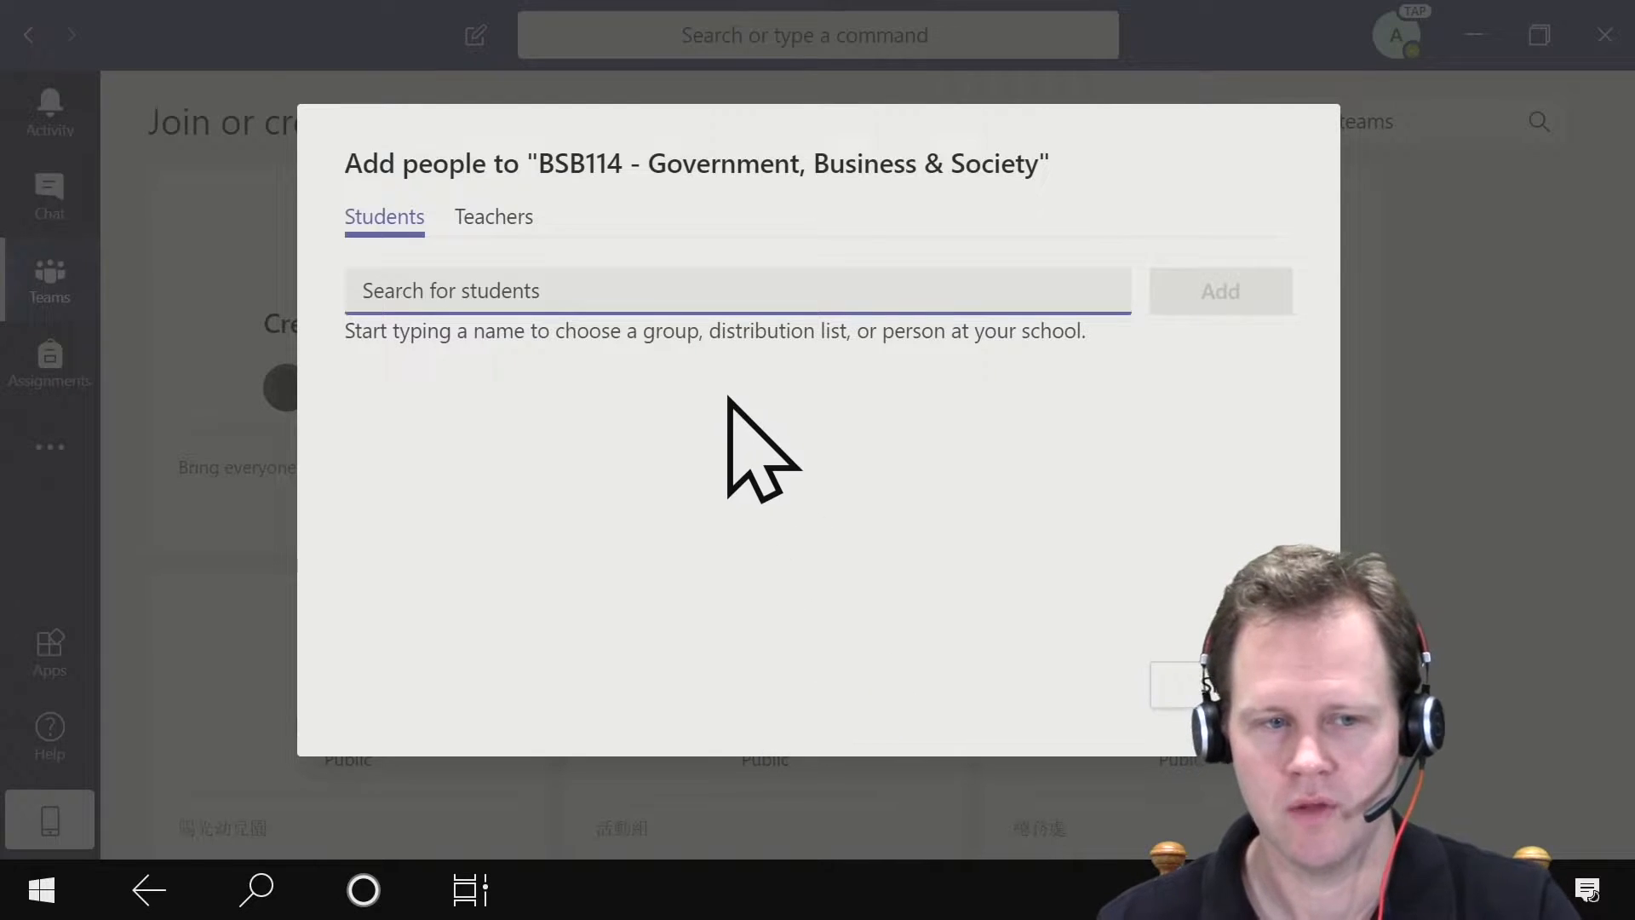
click(496, 223)
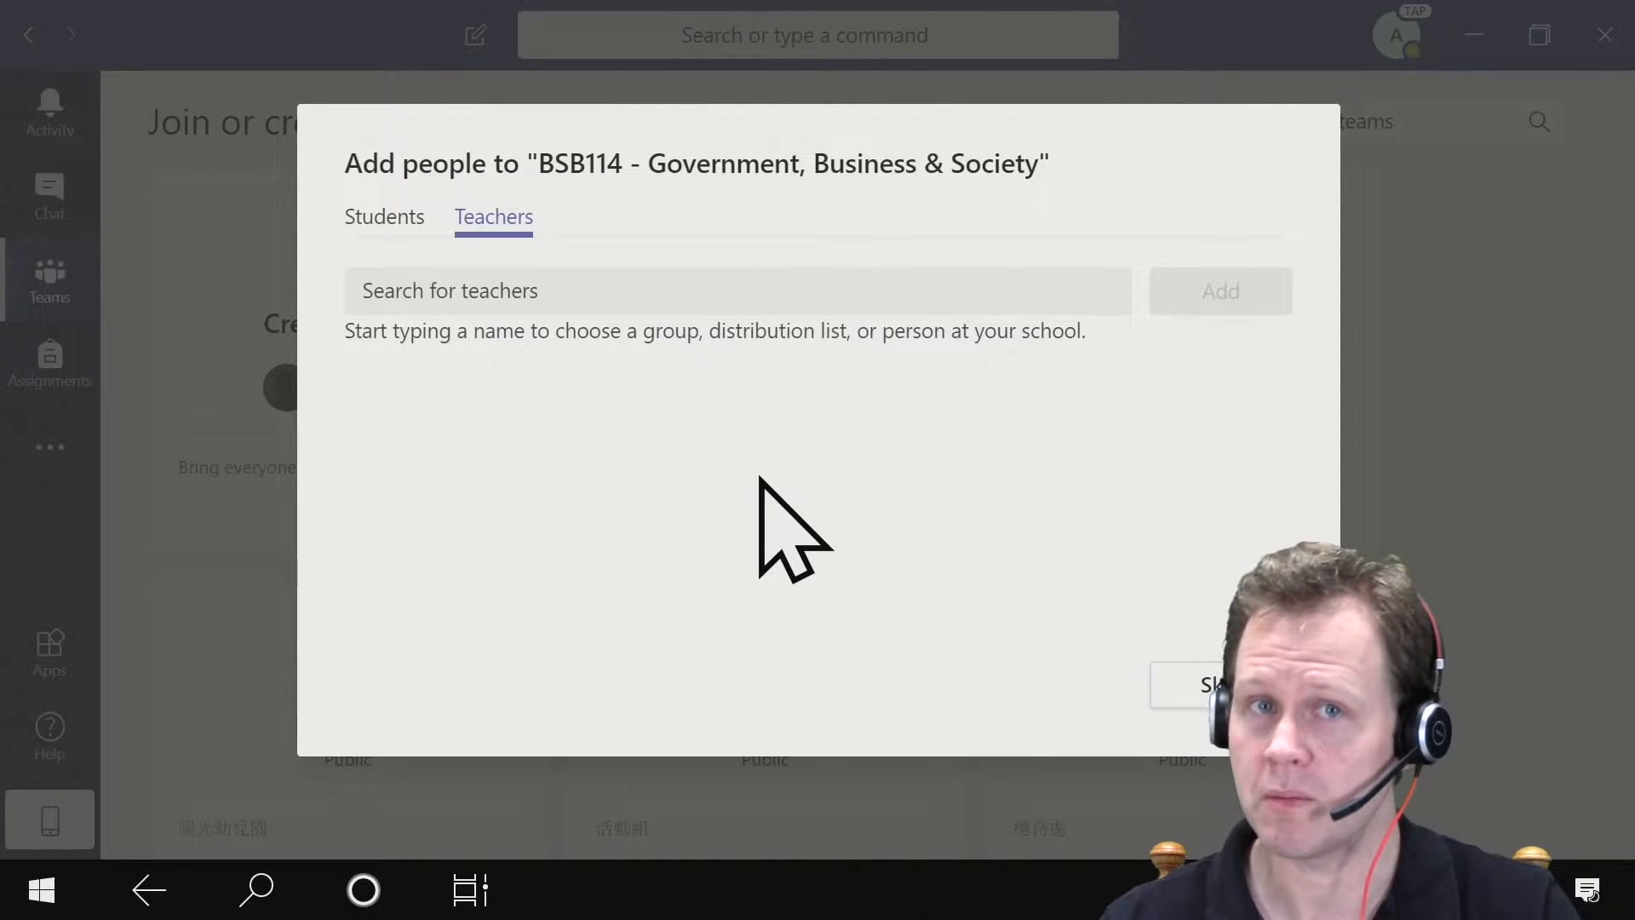
click(1207, 686)
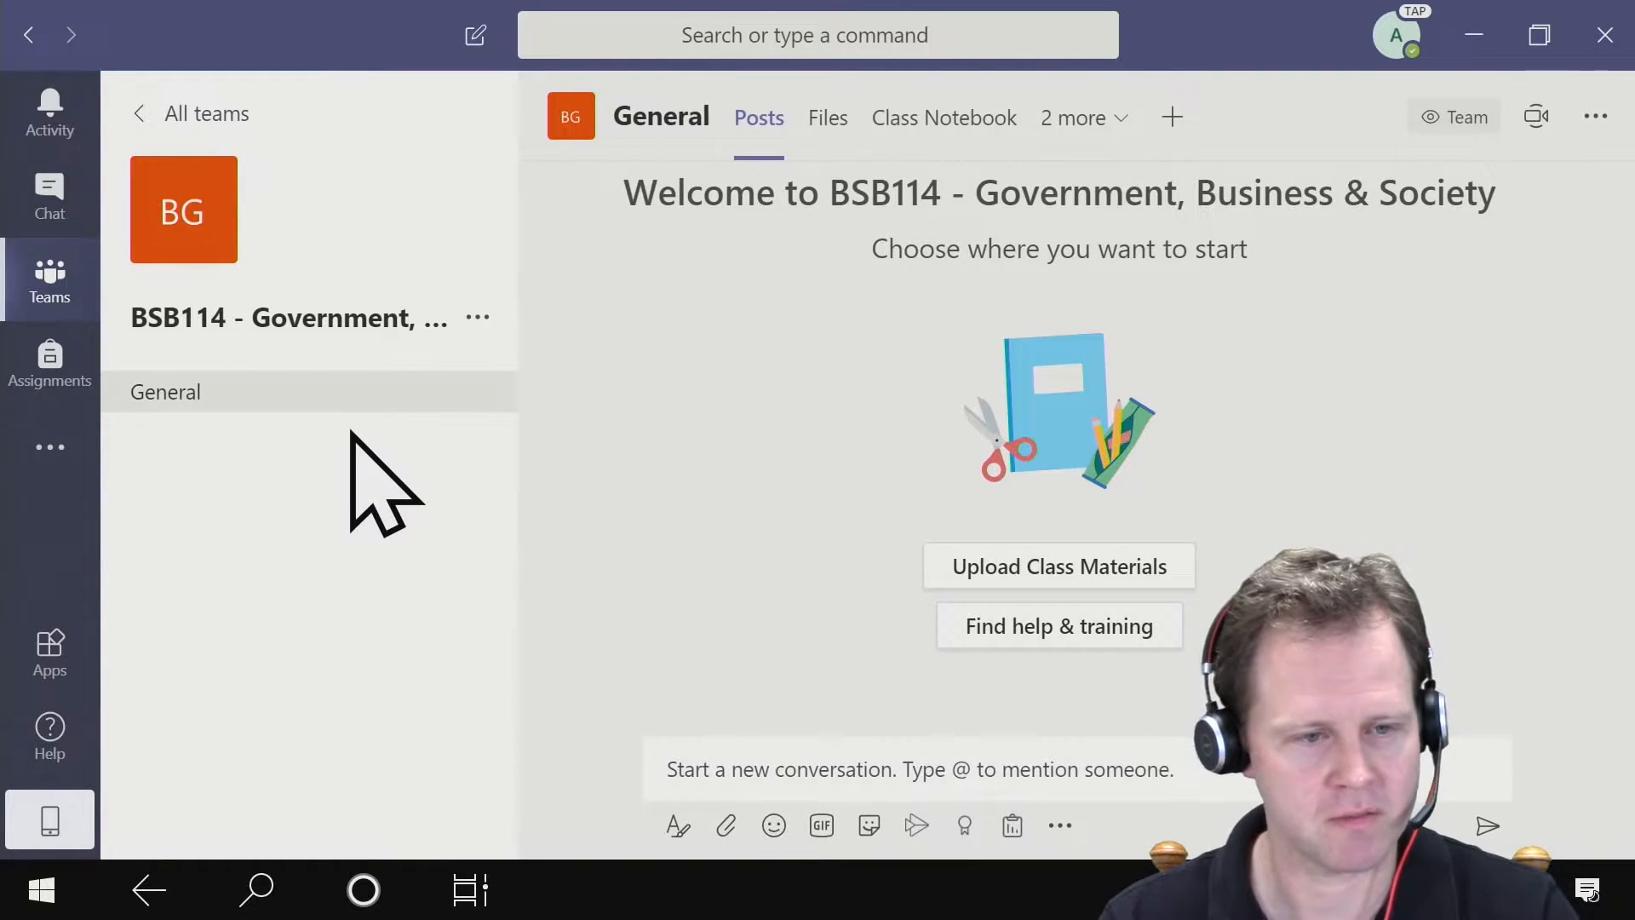
- Set up a new team channel named Executive that automatically shows in everyone's channel list
click(480, 322)
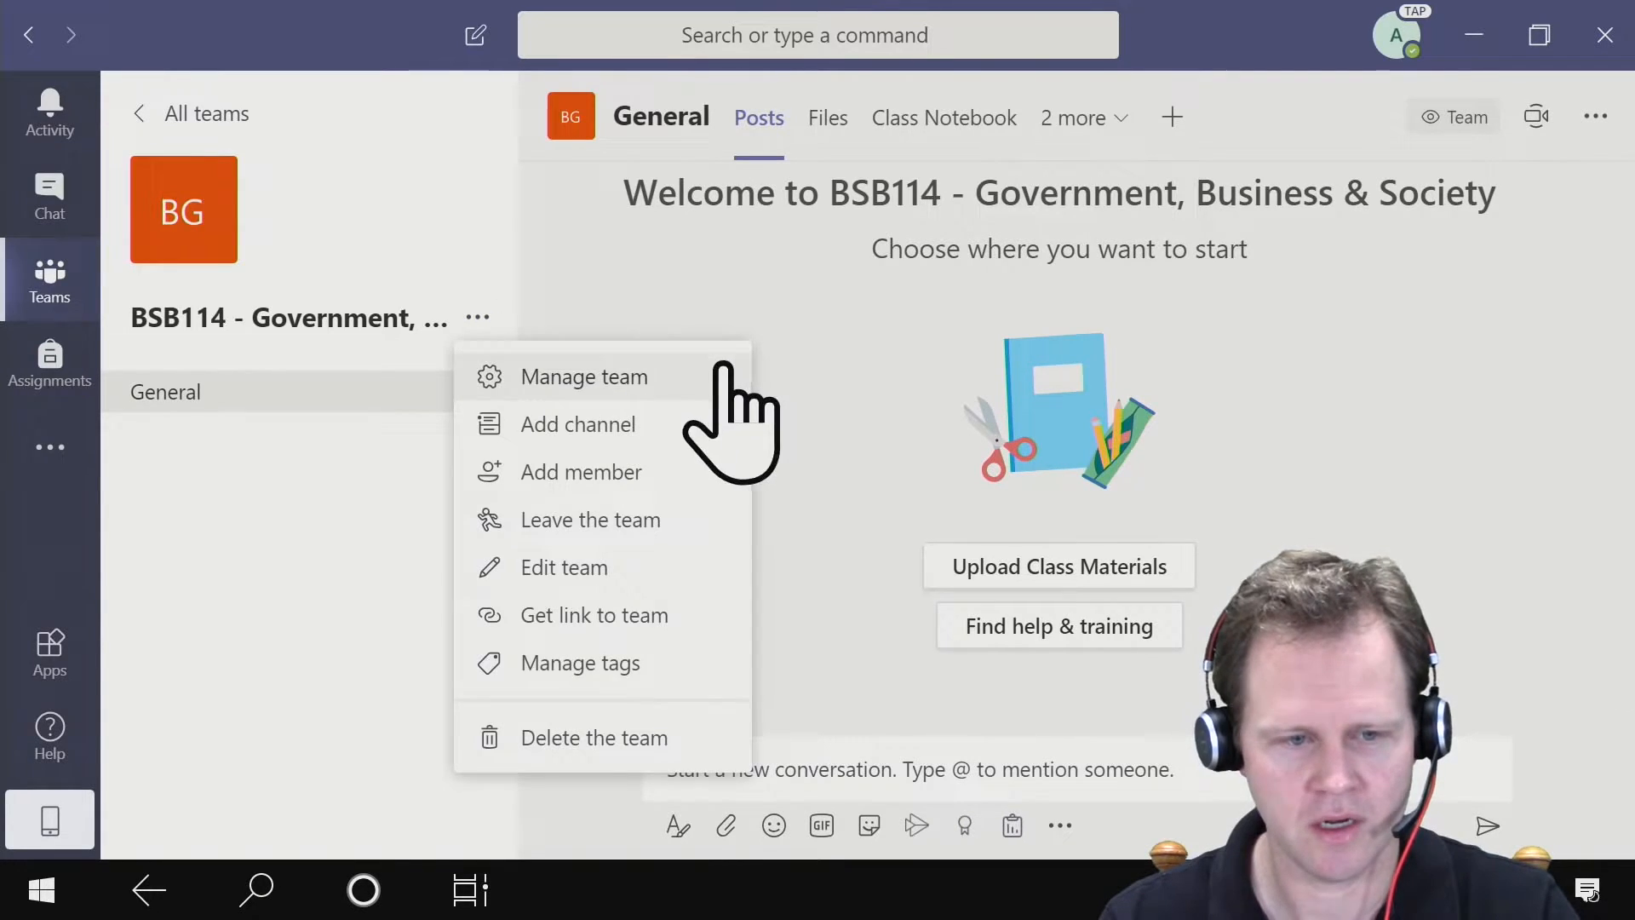
click(714, 433)
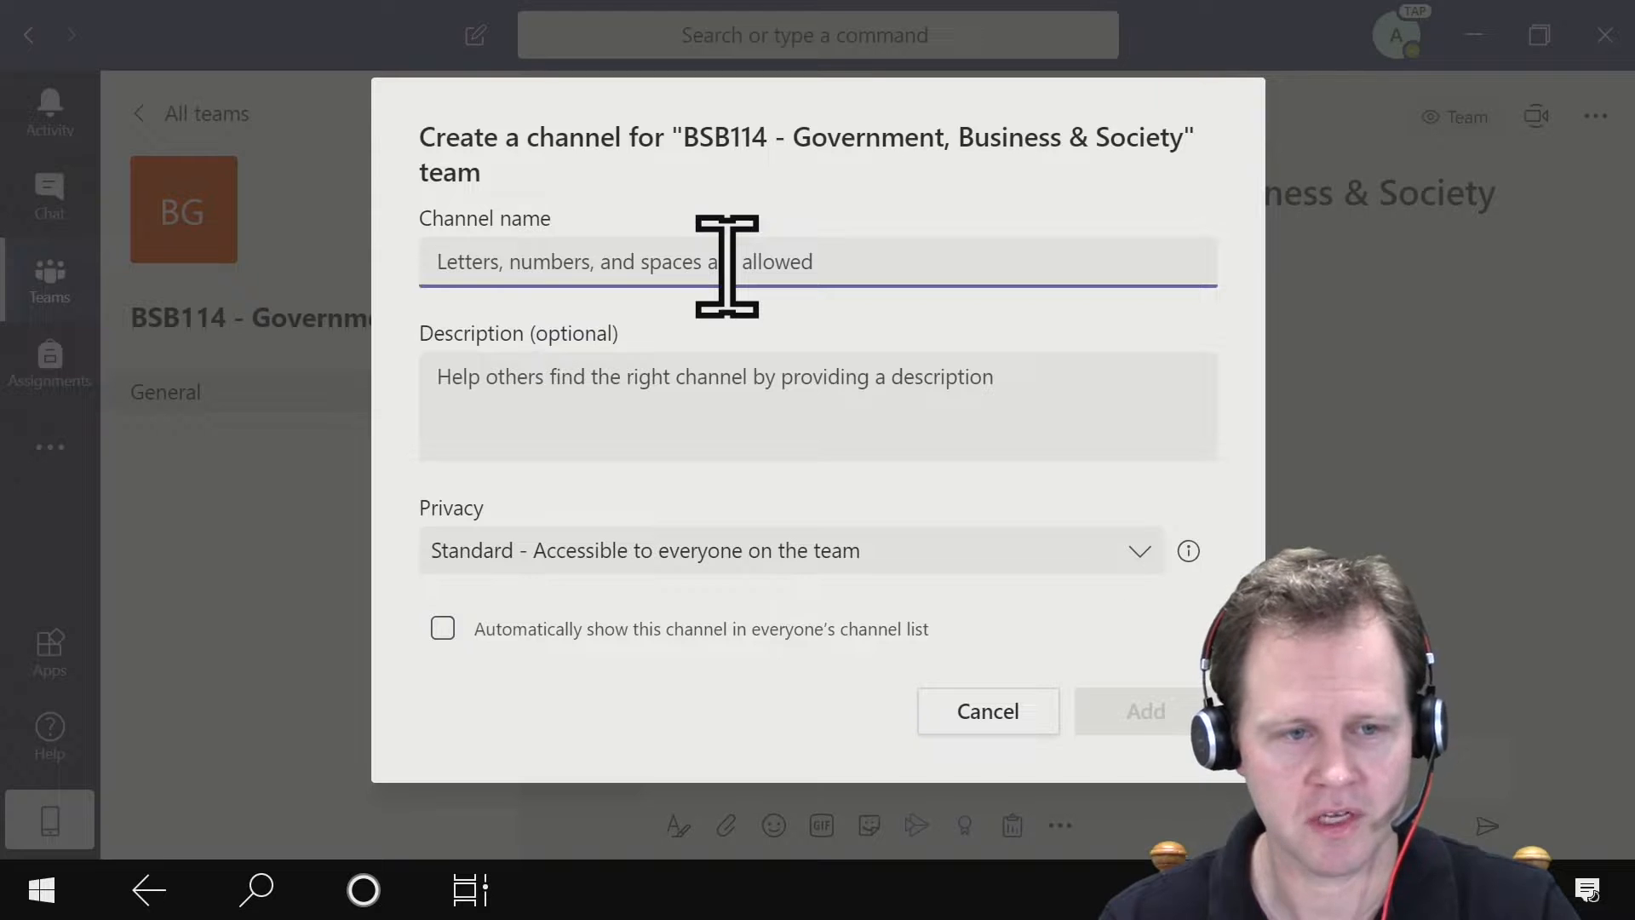
text(Executive)
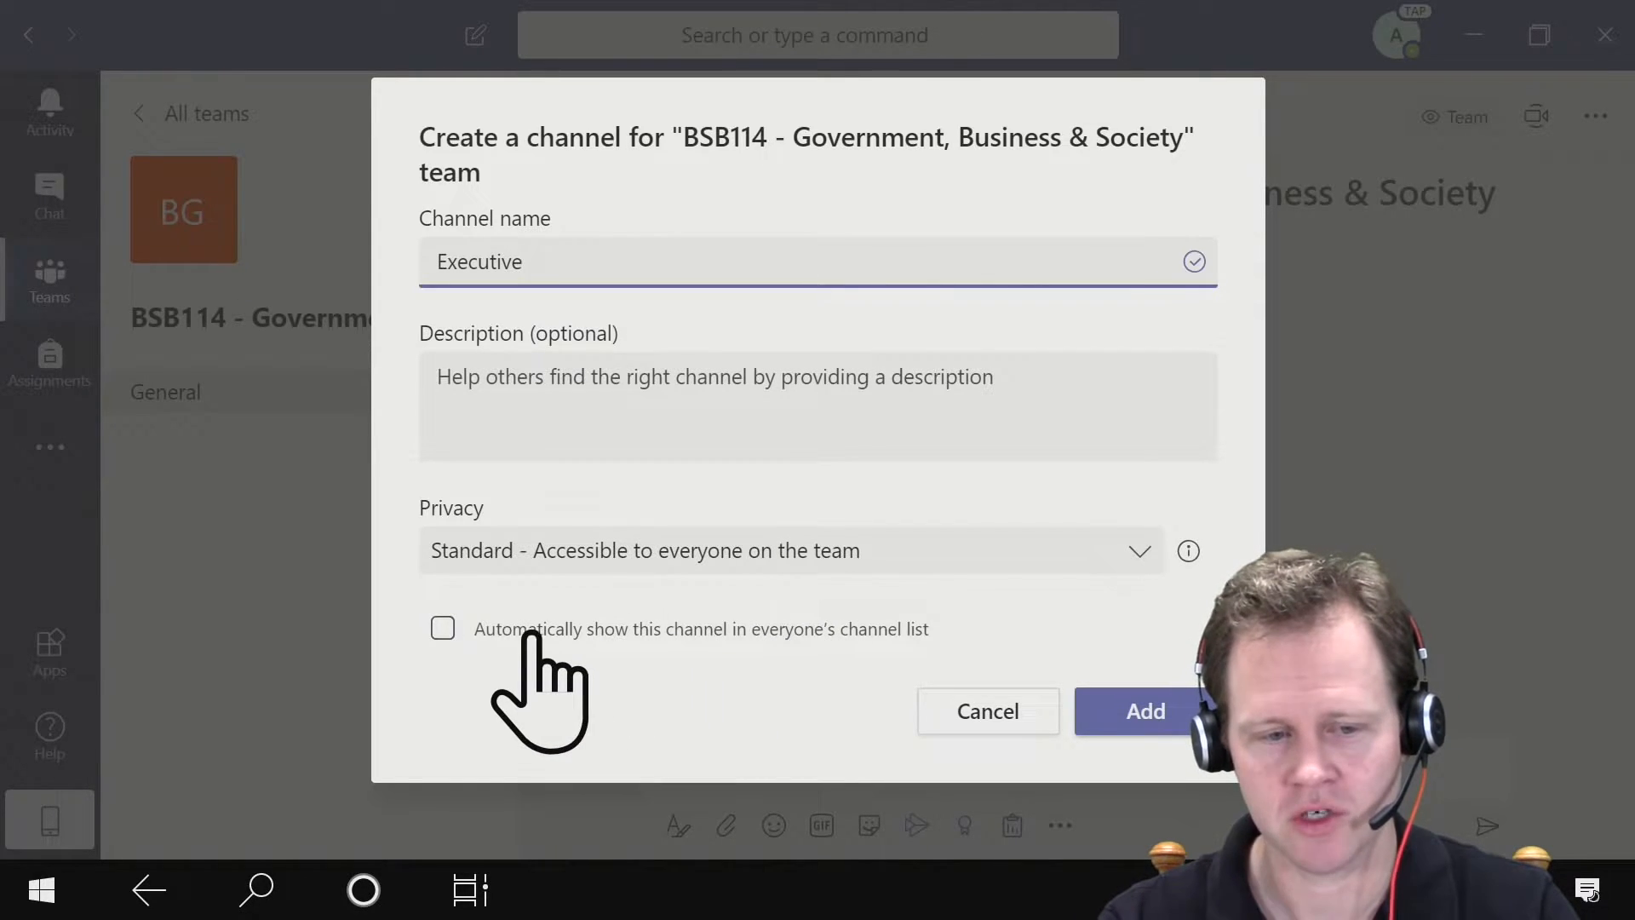
click(442, 630)
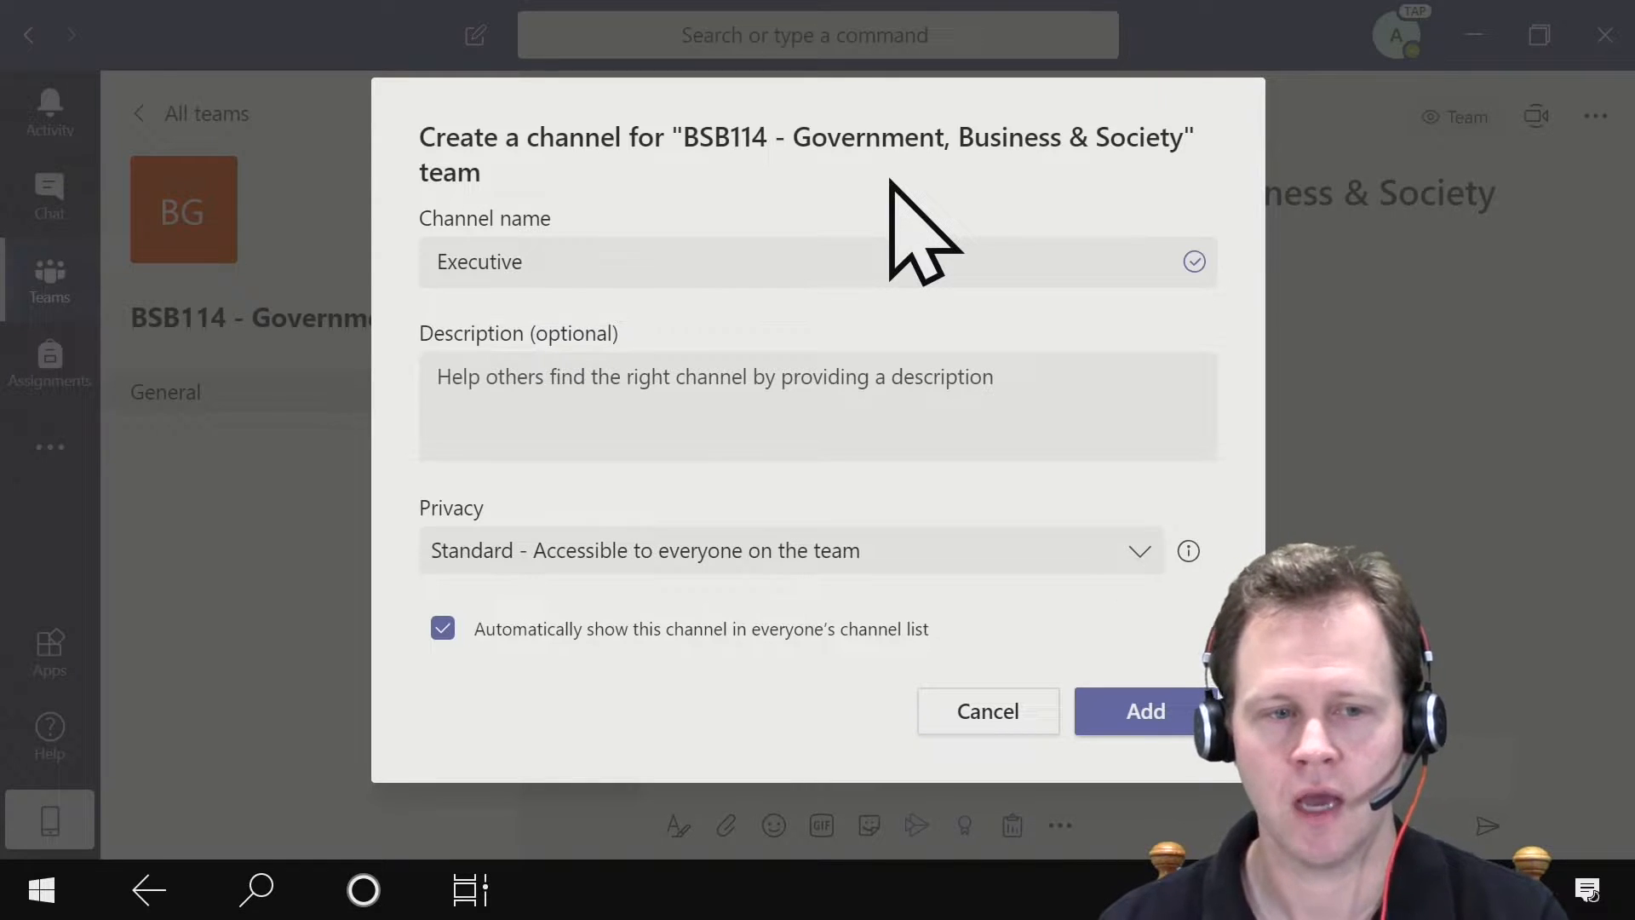
- Try putting the prefix "1 -" before Executive in the channel name, then remove it
click(444, 256)
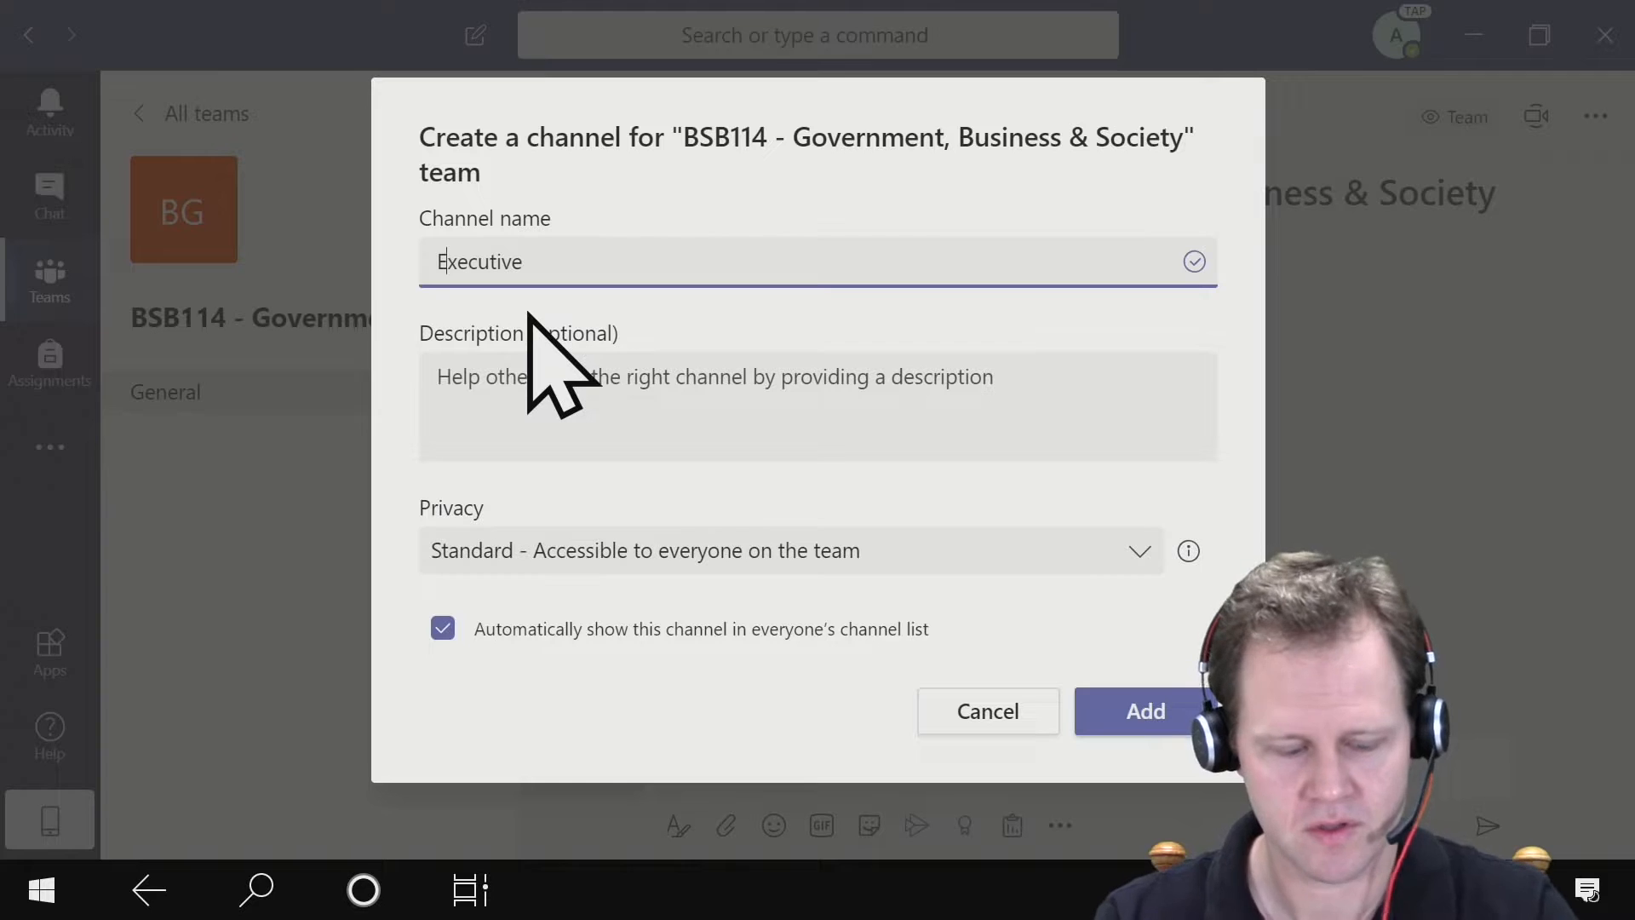
text(1 -)
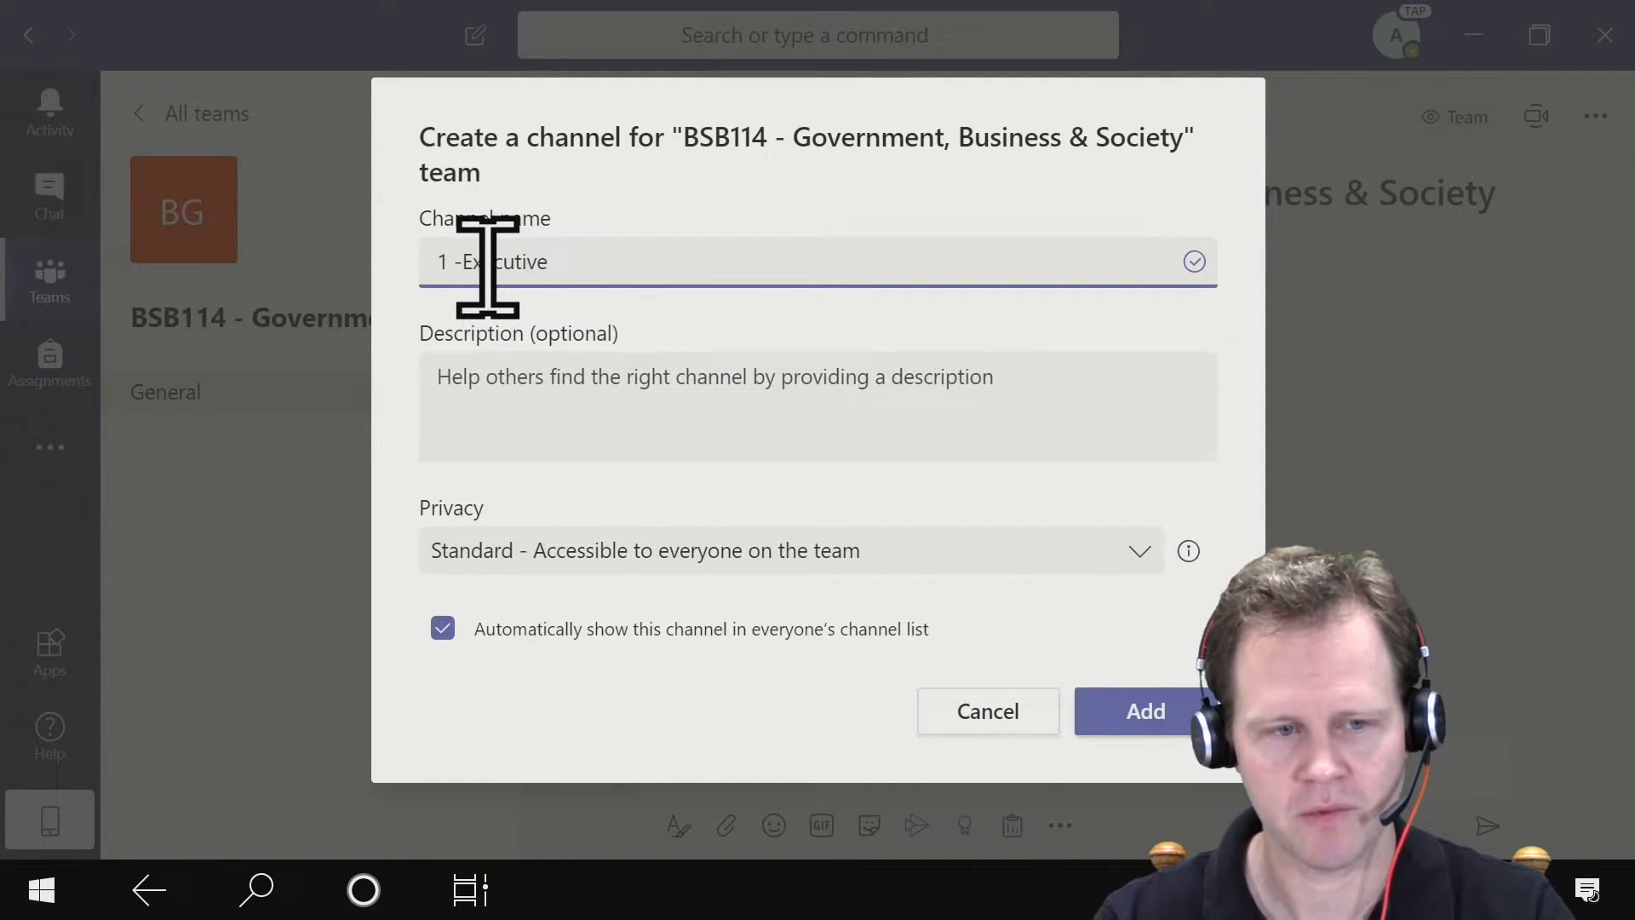
key(BackSpace)
key(BackSpace)
key(BackSpace)
key(BackSpace)
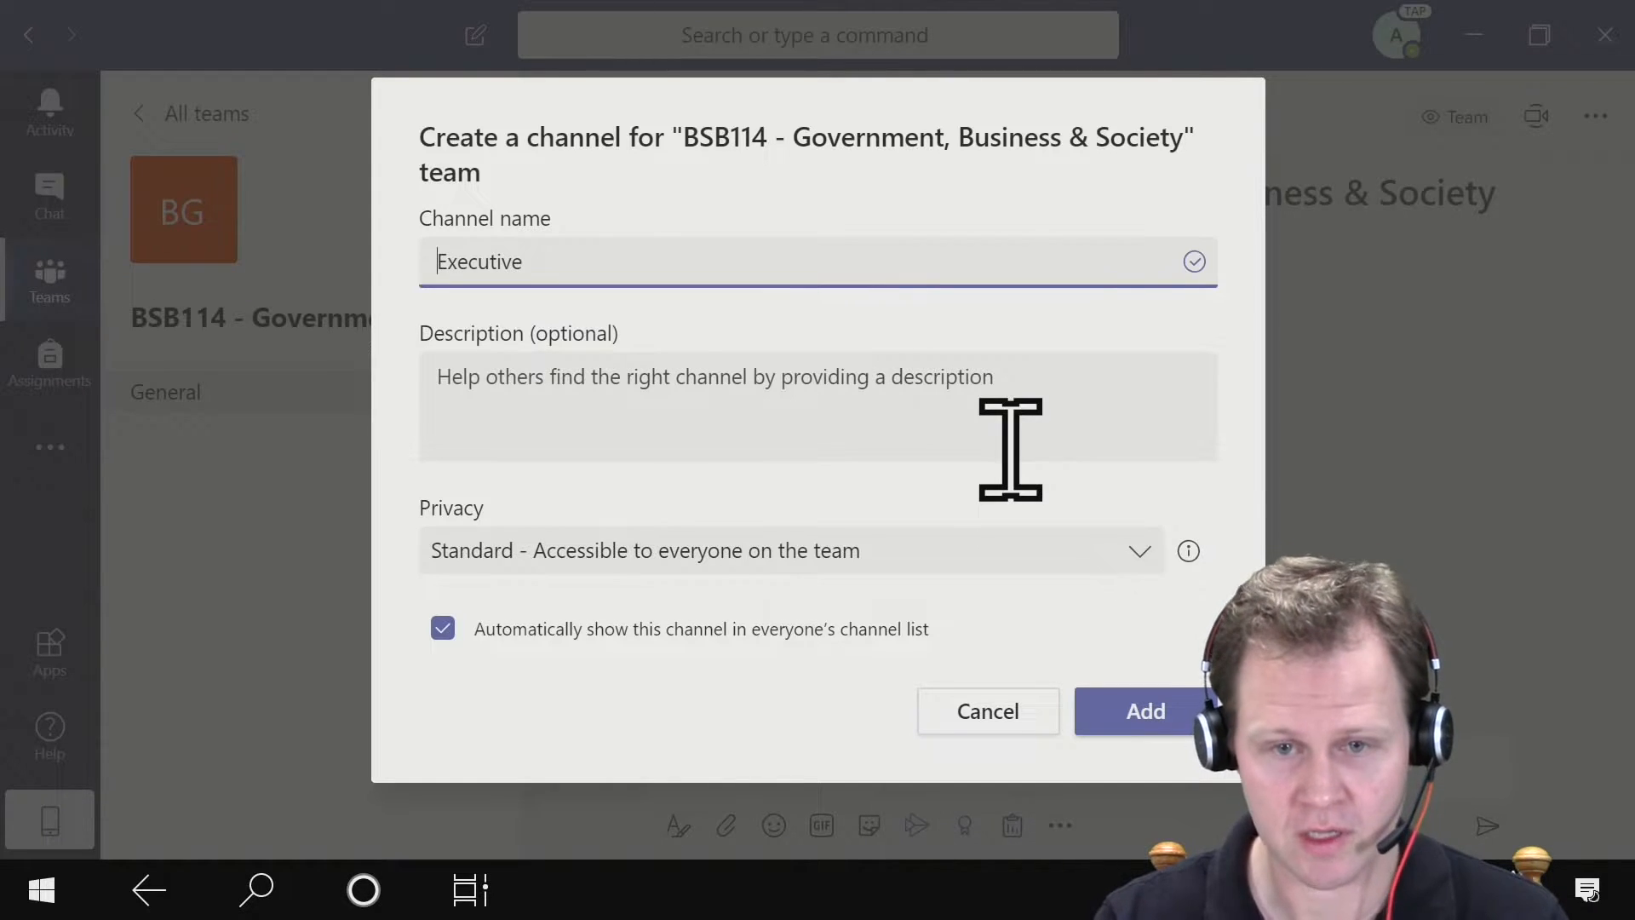
- Try searching the emoji picker for a government emoji for the channel name, then clear the search text
key(super+period)
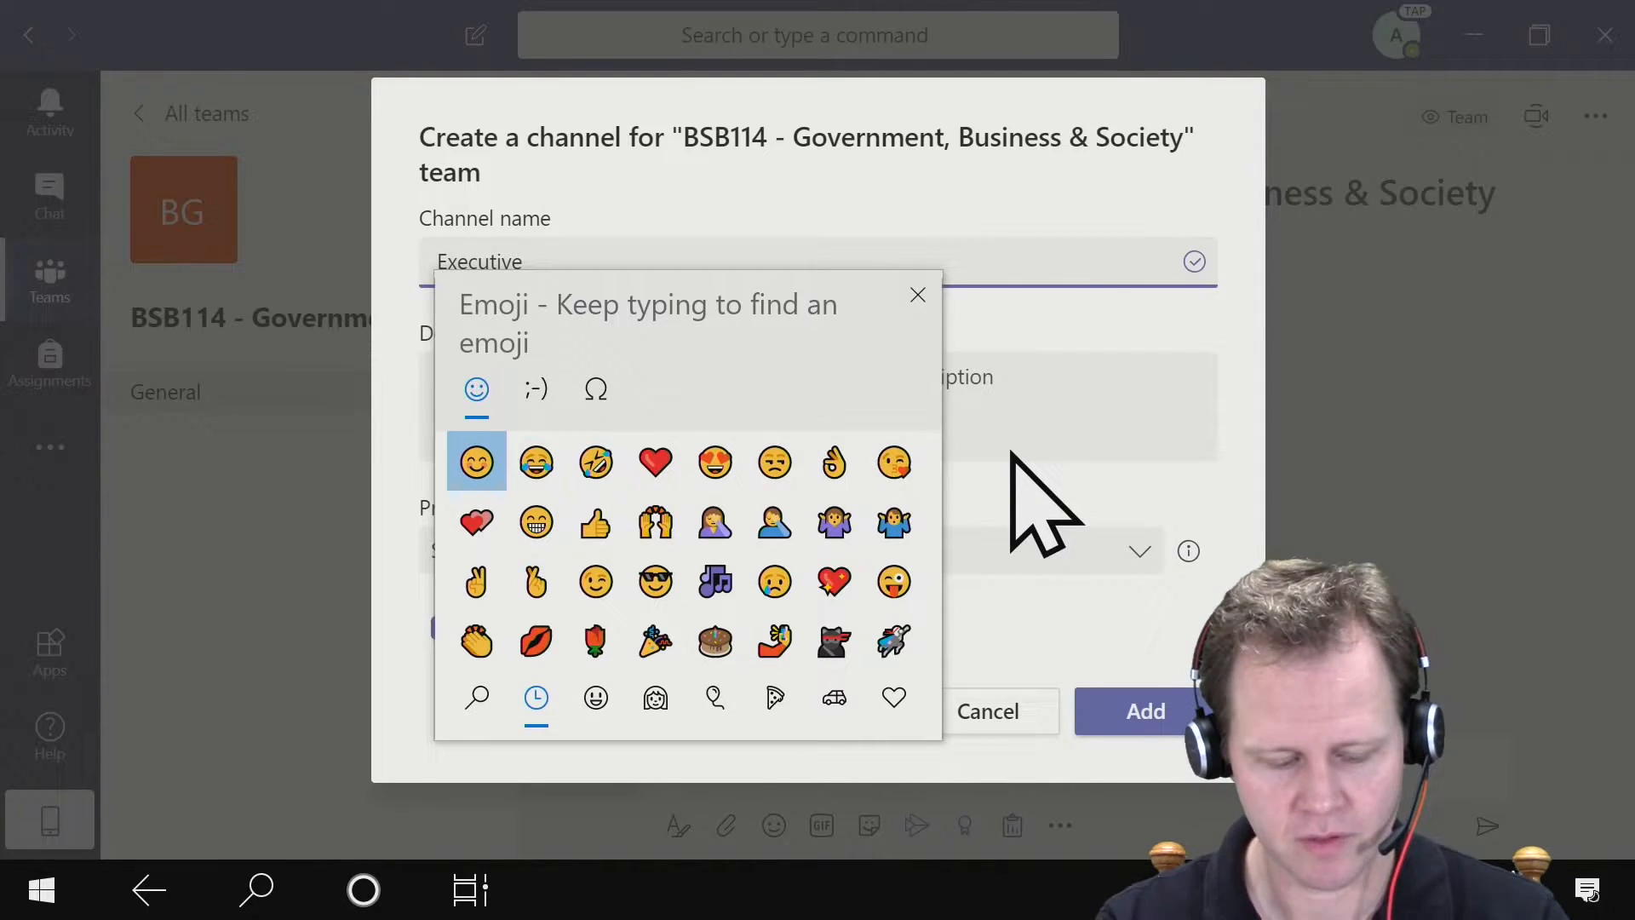
text(govern)
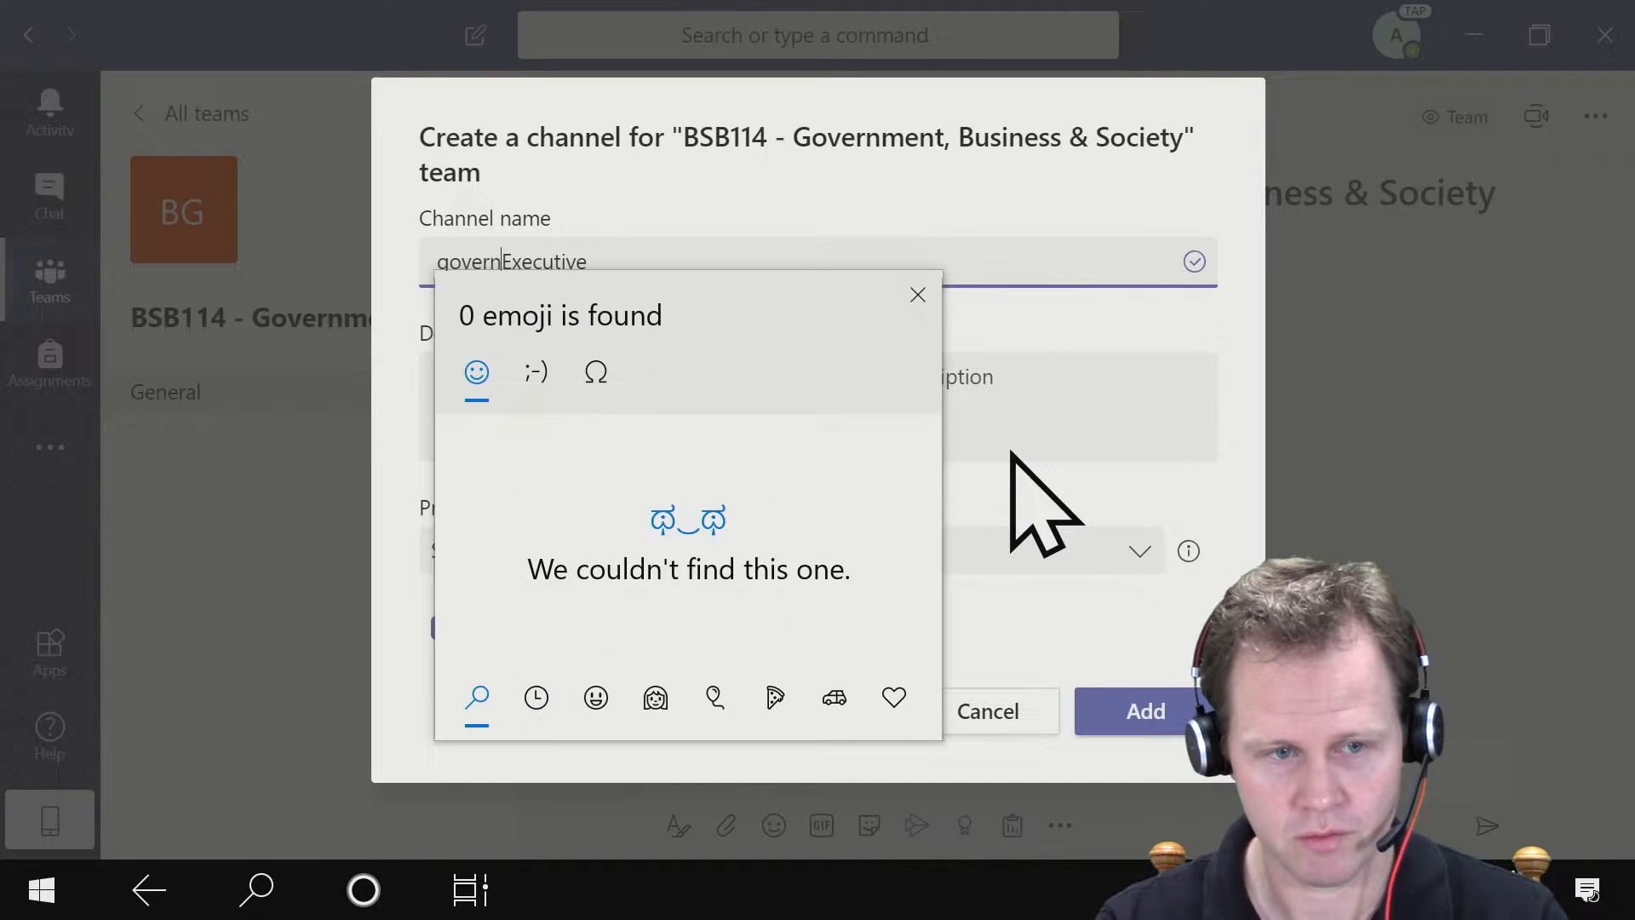
key(BackSpace)
key(BackSpace)
key(BackSpace)
key(BackSpace)
key(BackSpace)
key(BackSpace)
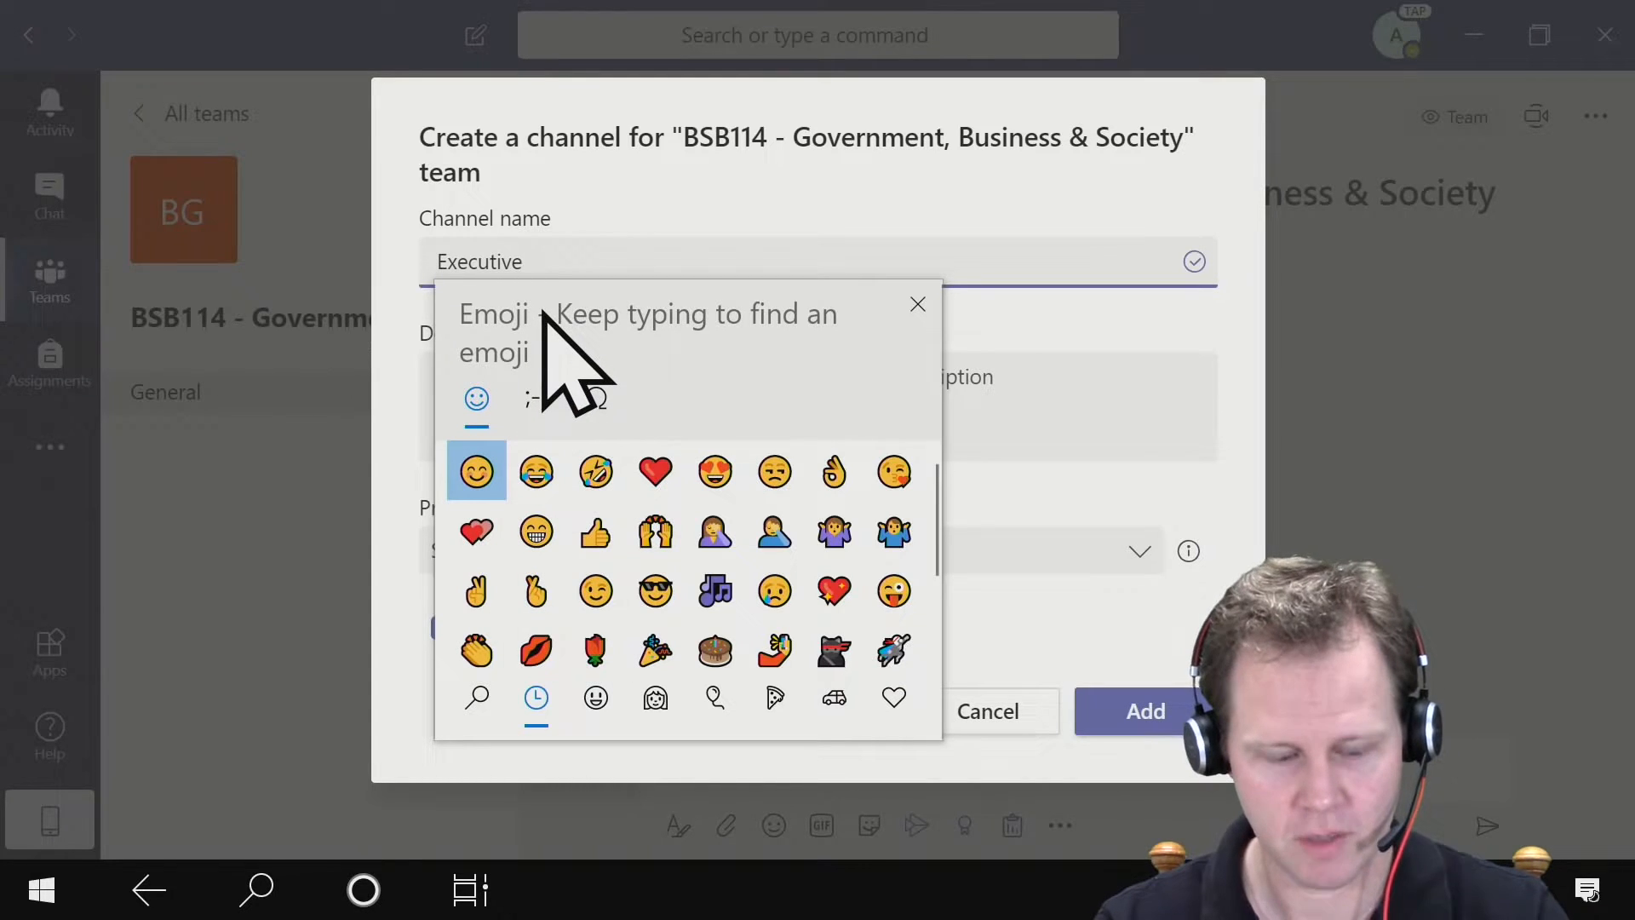
text(governme)
key(BackSpace)
key(BackSpace)
key(BackSpace)
key(BackSpace)
key(BackSpace)
key(BackSpace)
key(BackSpace)
key(BackSpace)
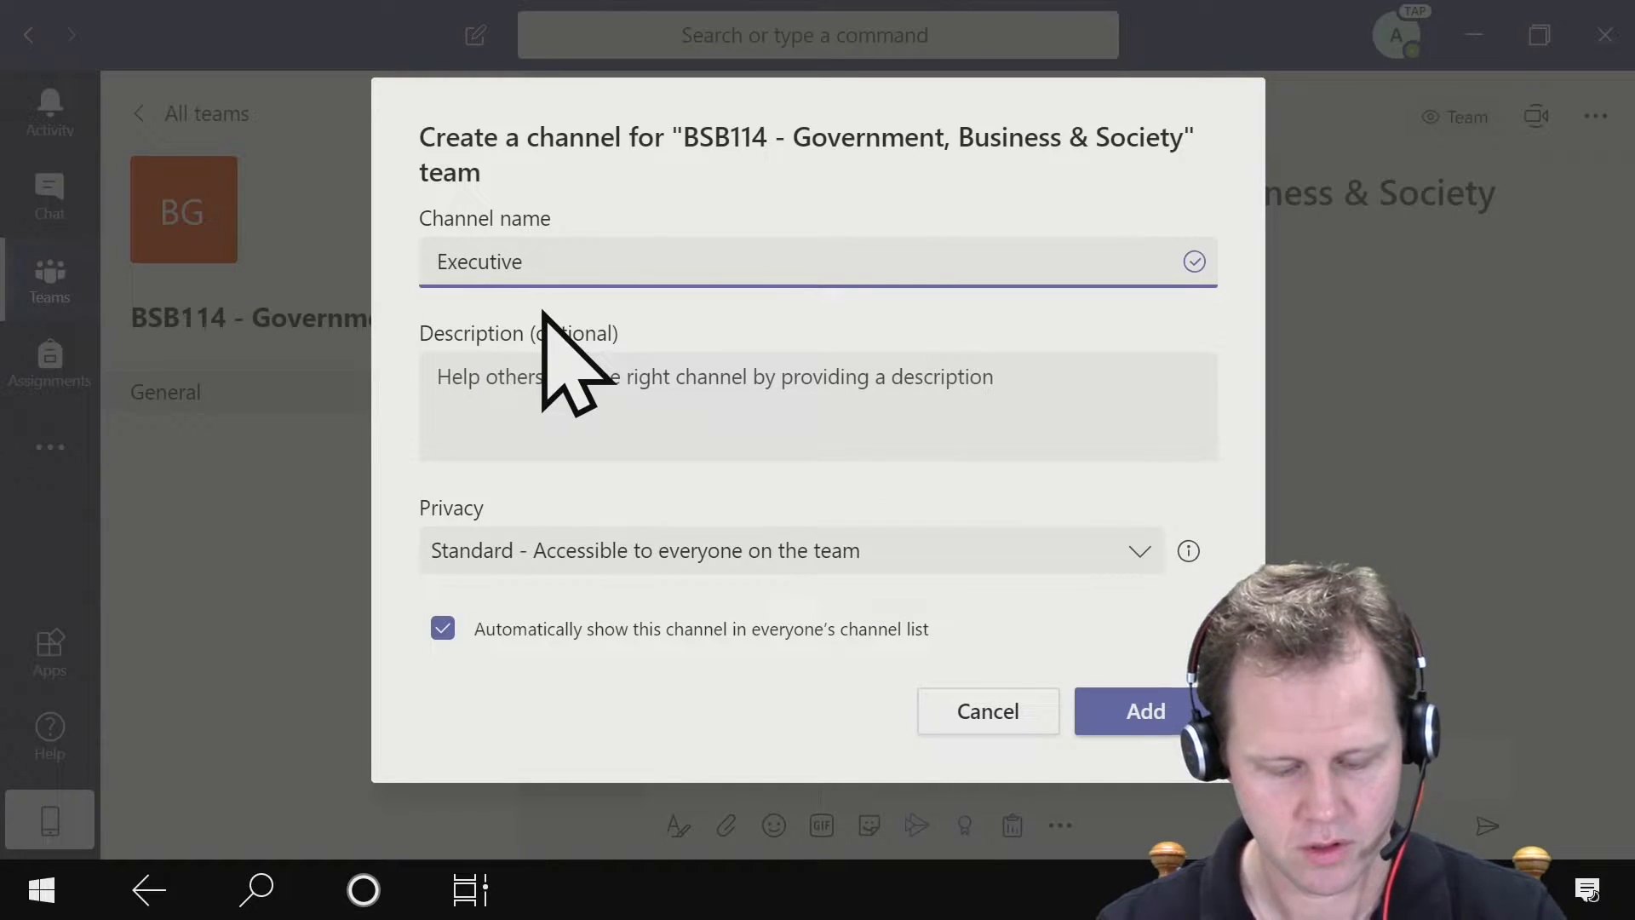
- Try inserting a grinning-face emoji before Executive in the channel name, then remove it
key(super+period)
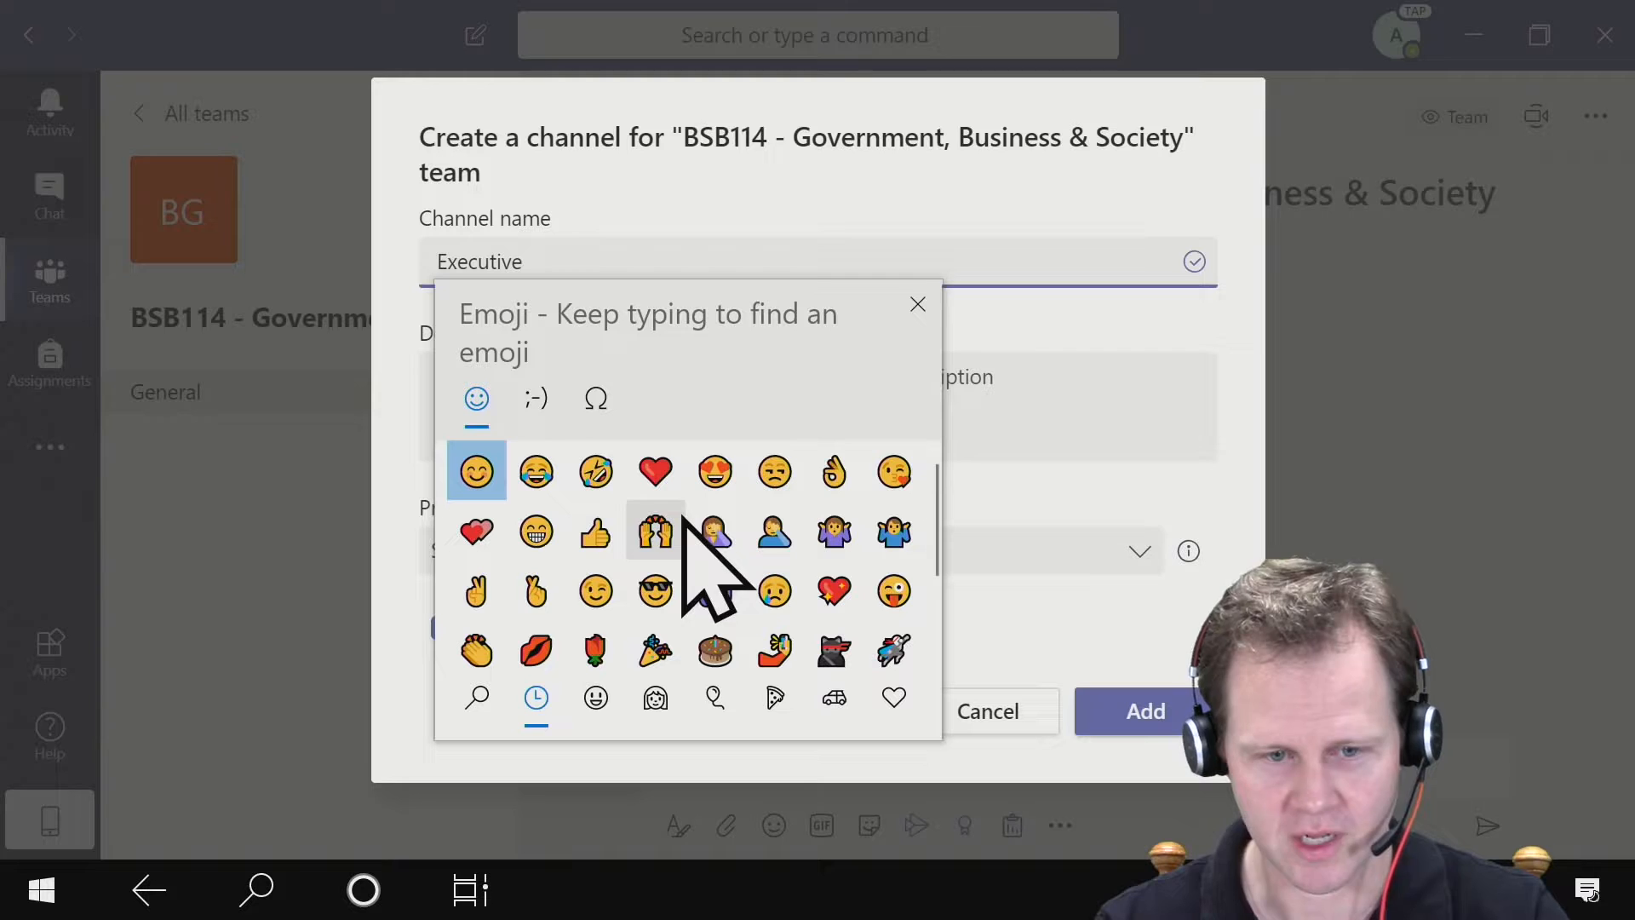
scroll(746, 568, down, 1)
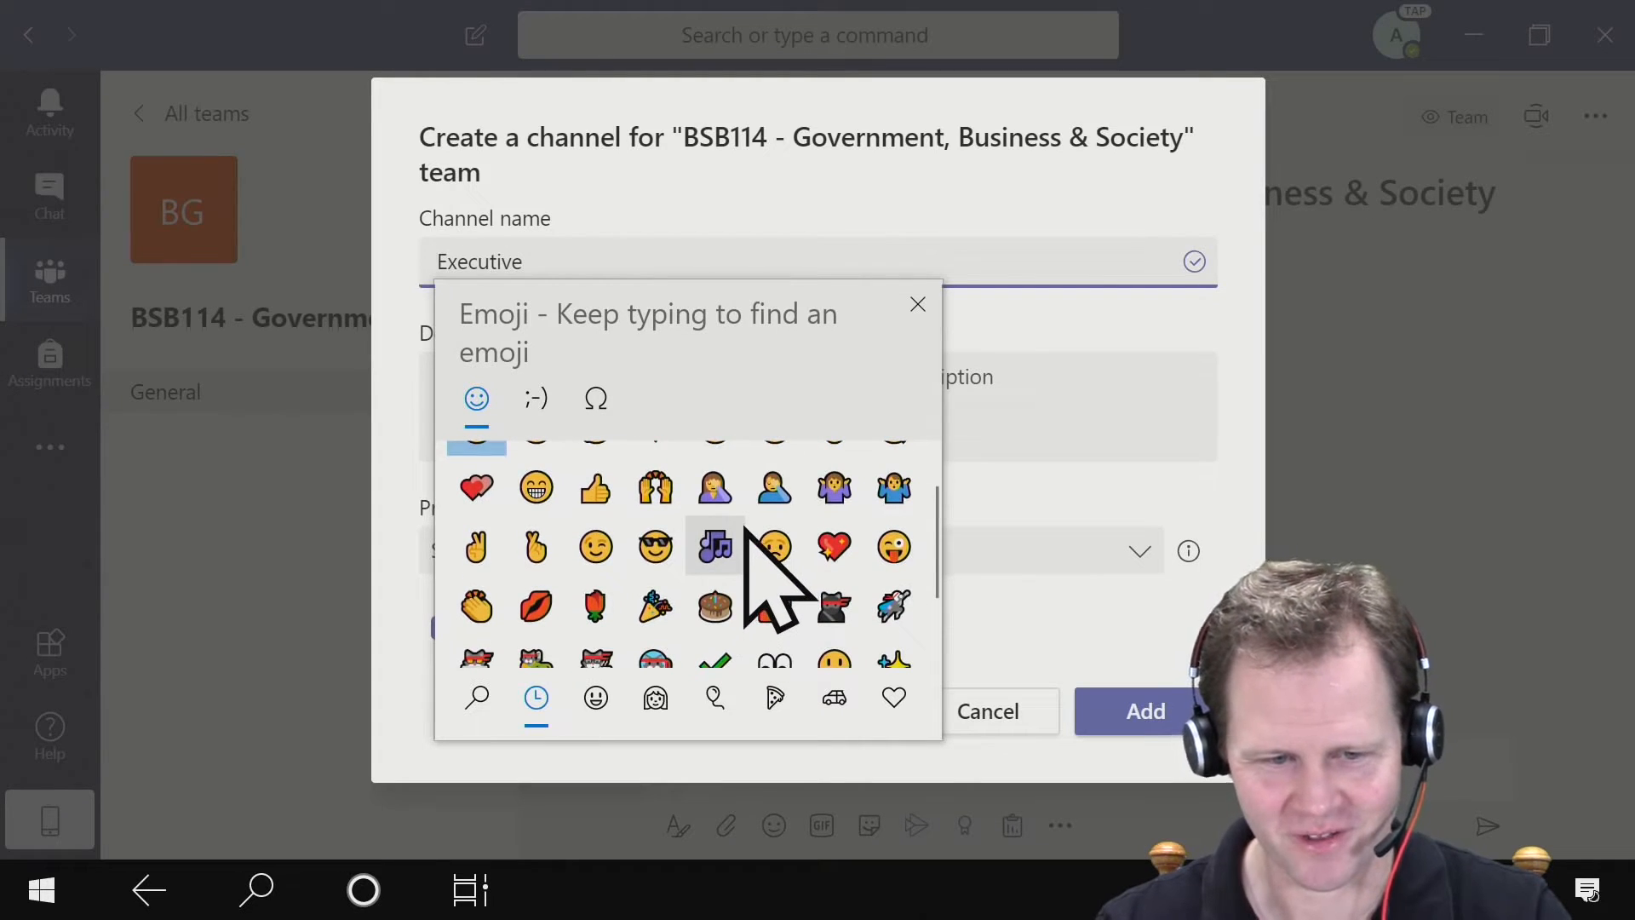
scroll(771, 671, down, 1)
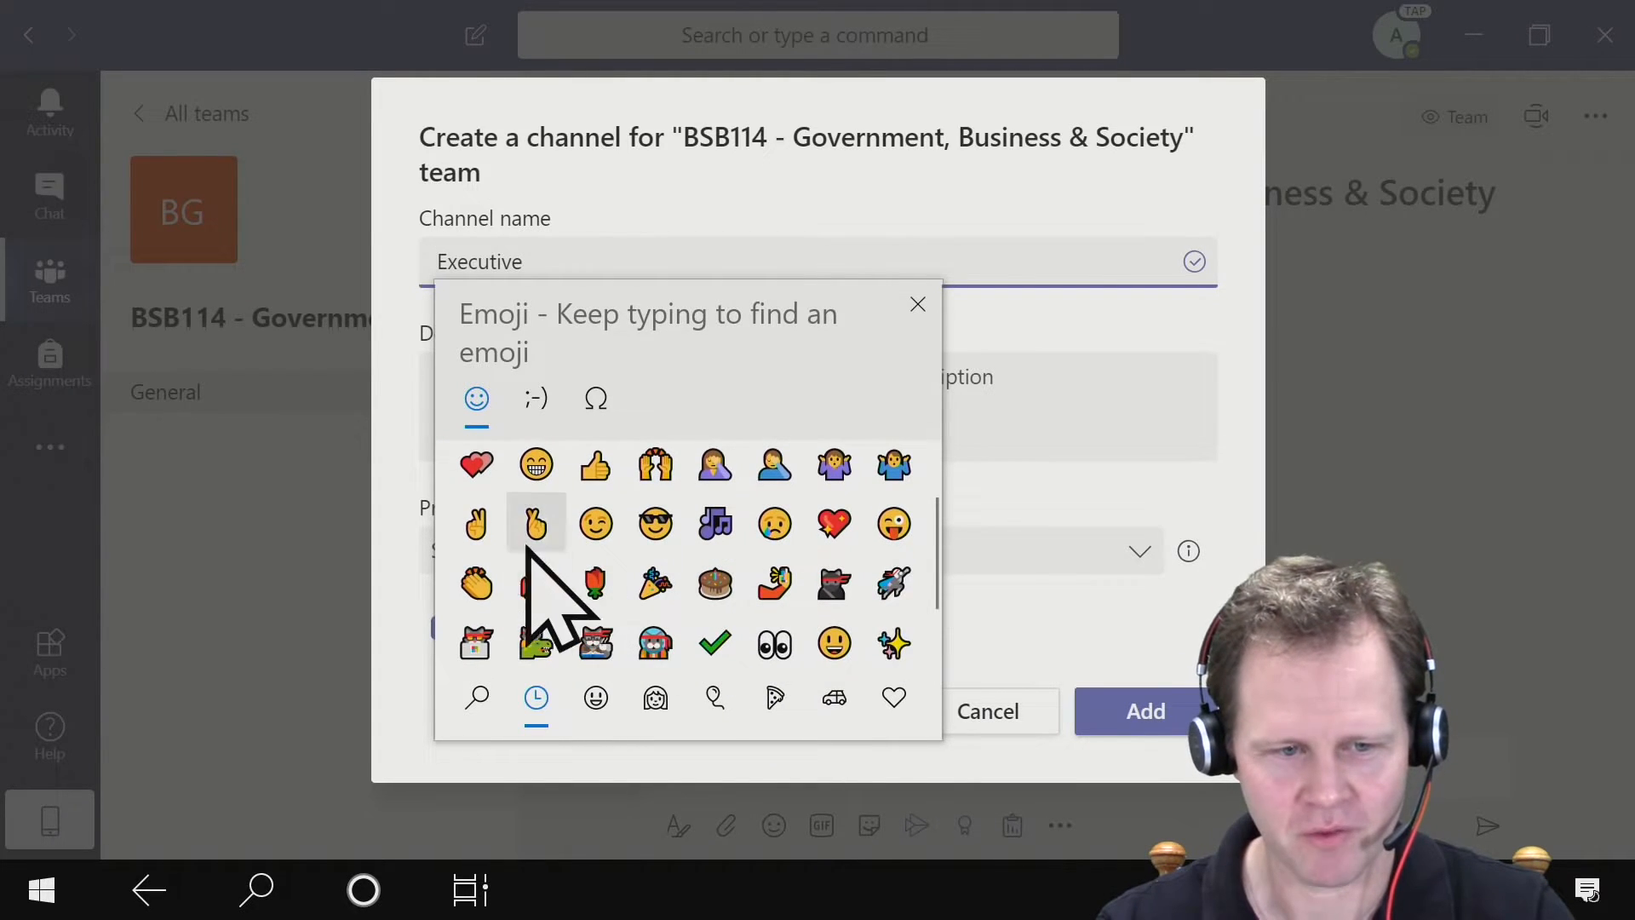
click(537, 467)
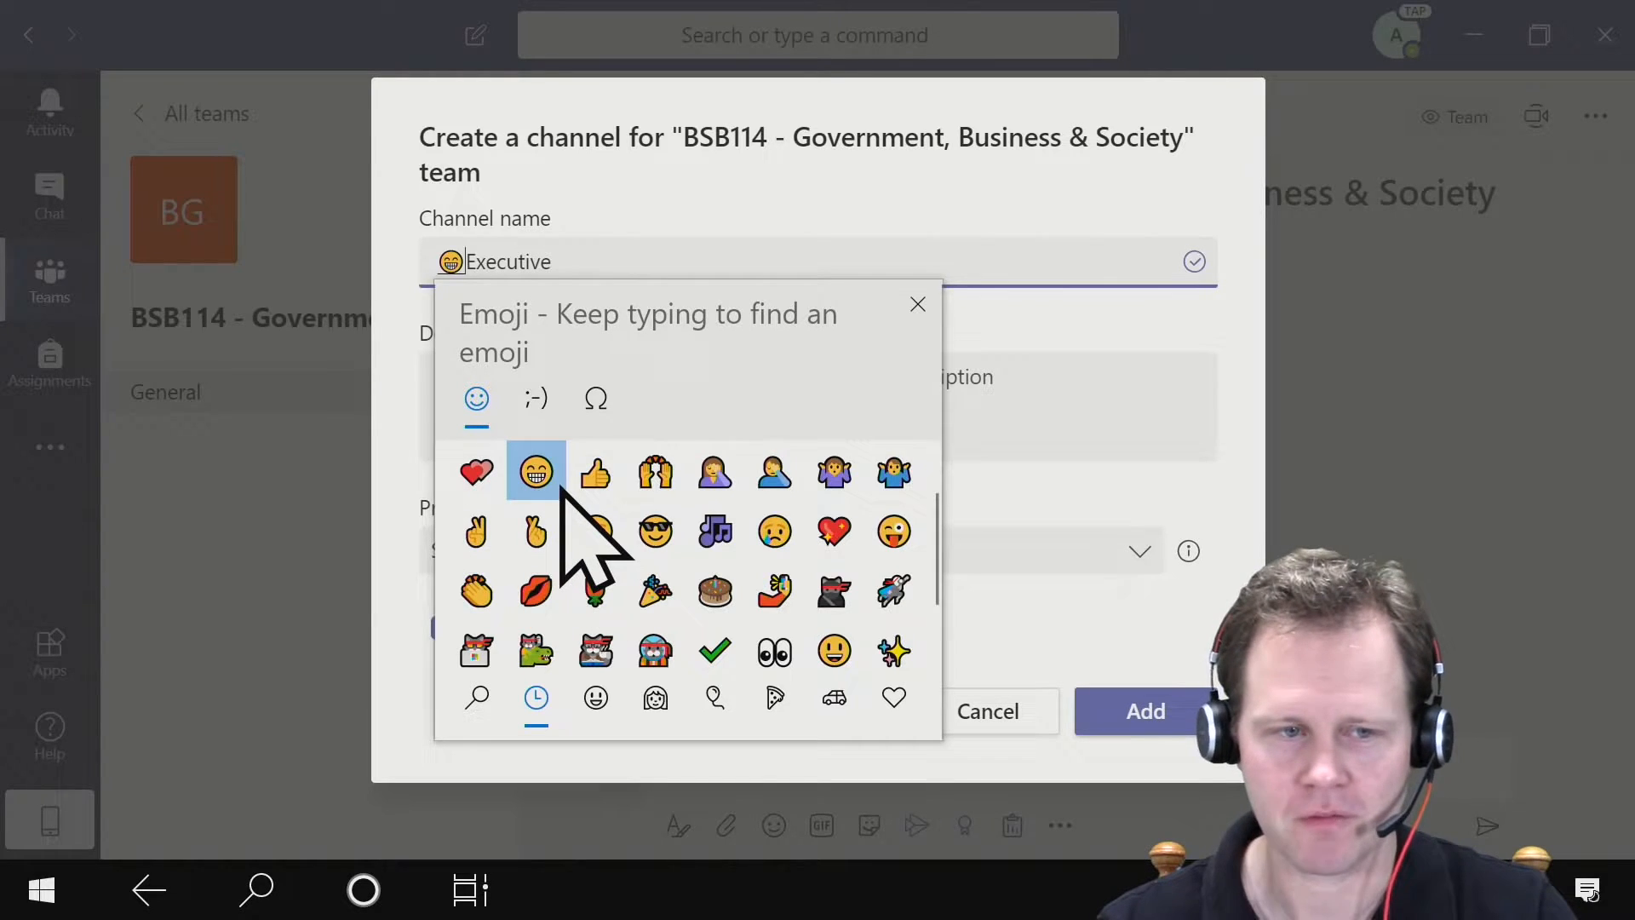
key(Escape)
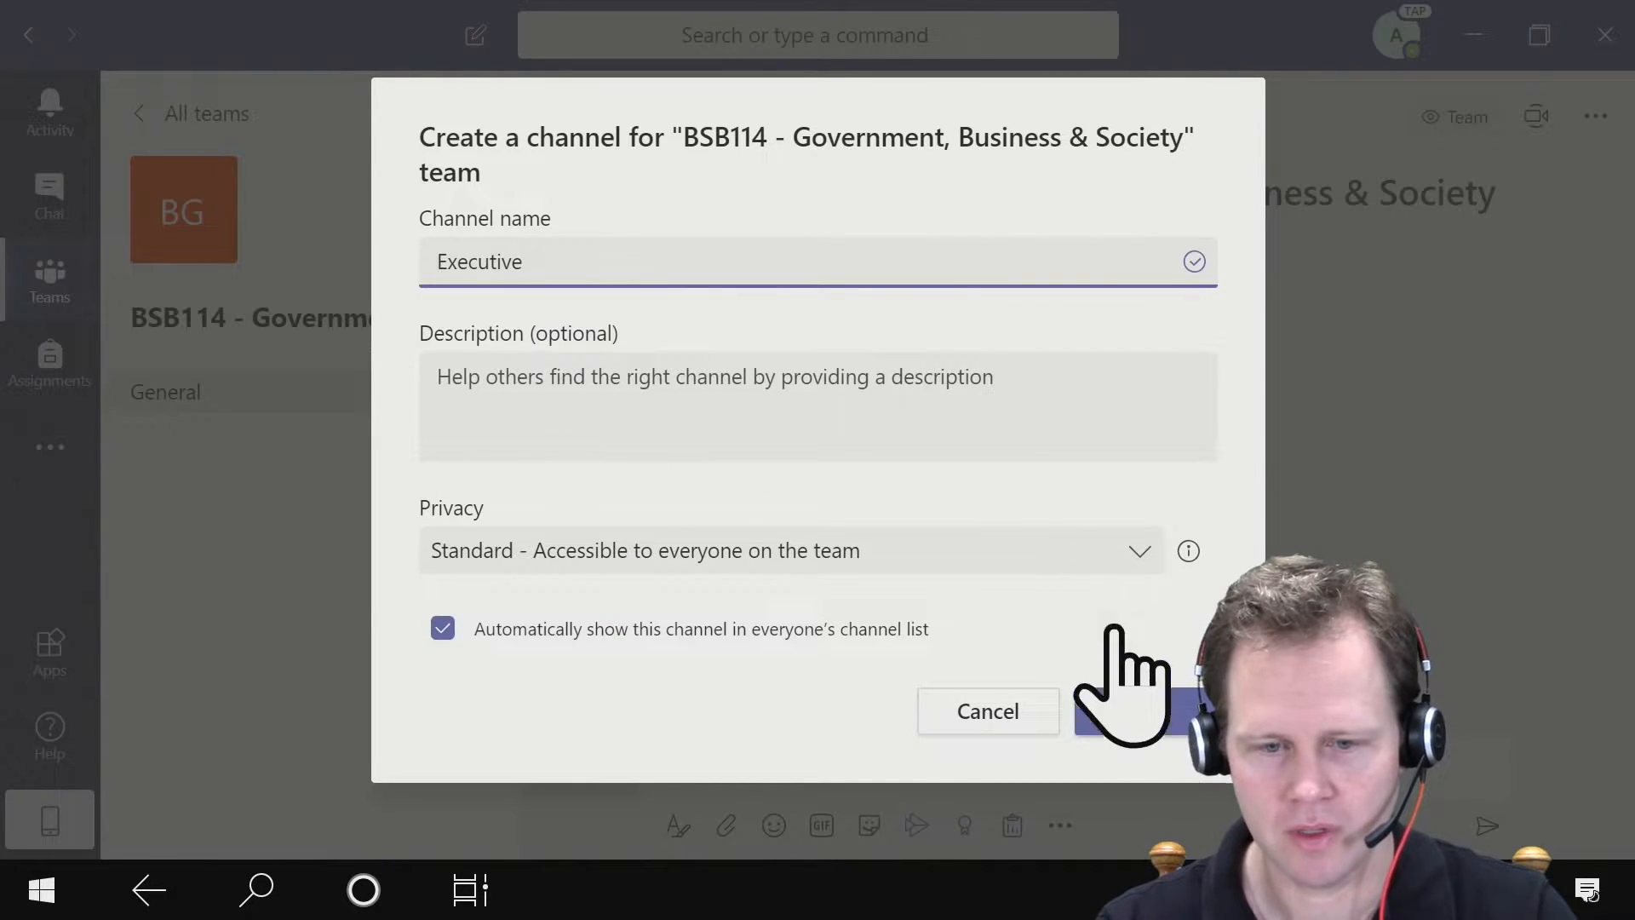
- Add the Executive channel to the team
click(1131, 714)
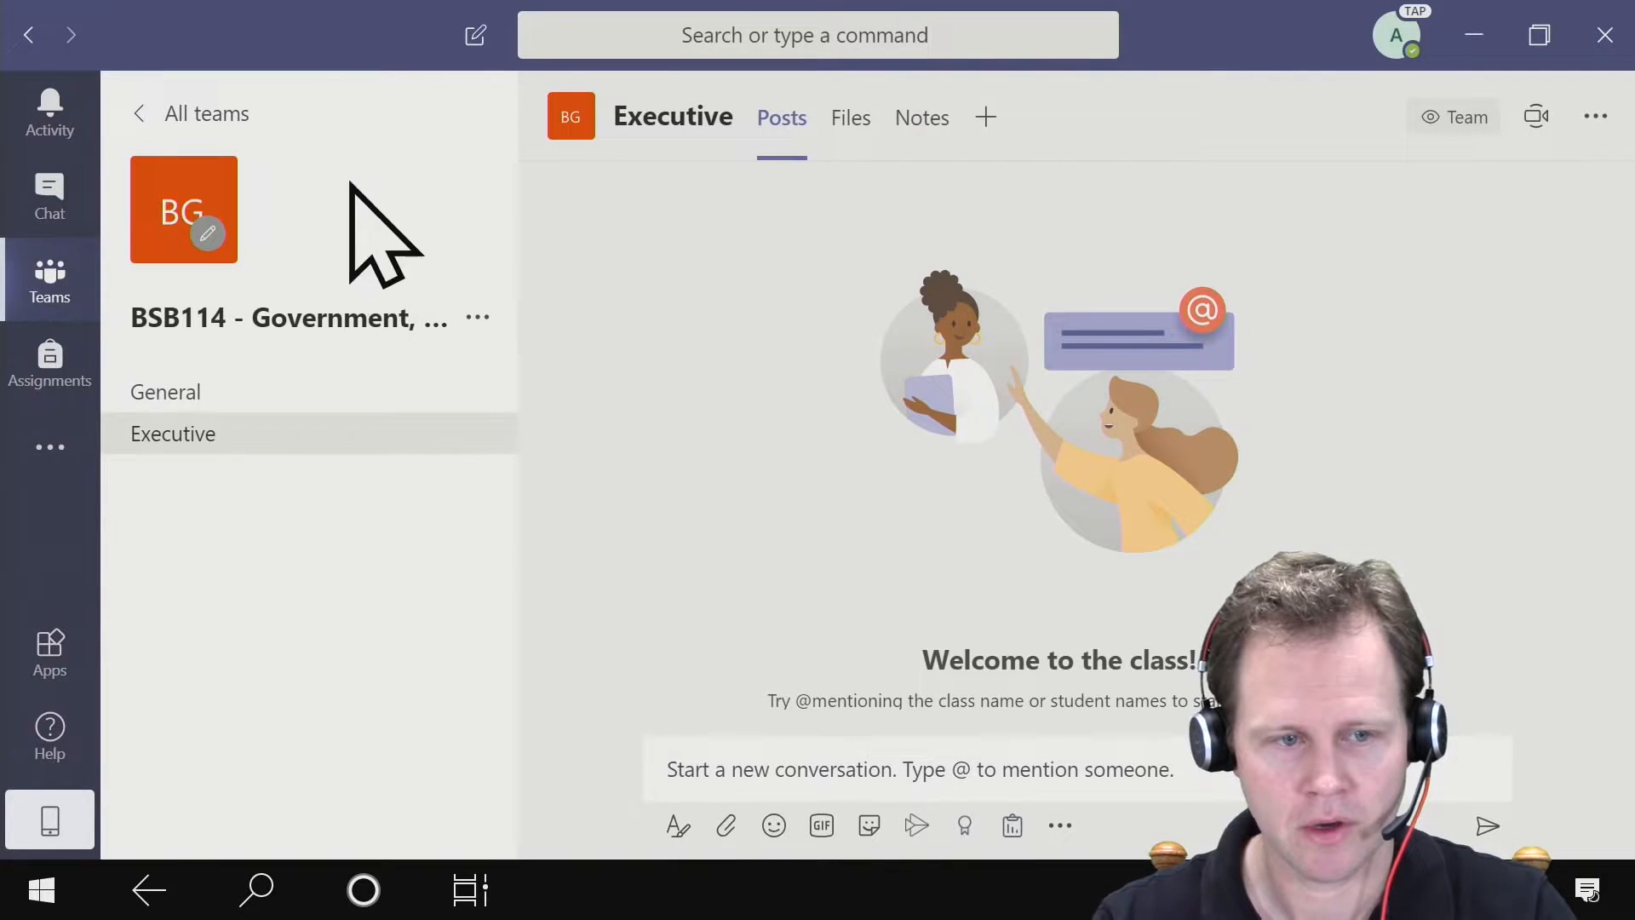
- Add a Legislative channel to the team that automatically shows in everyone's channel list
click(476, 317)
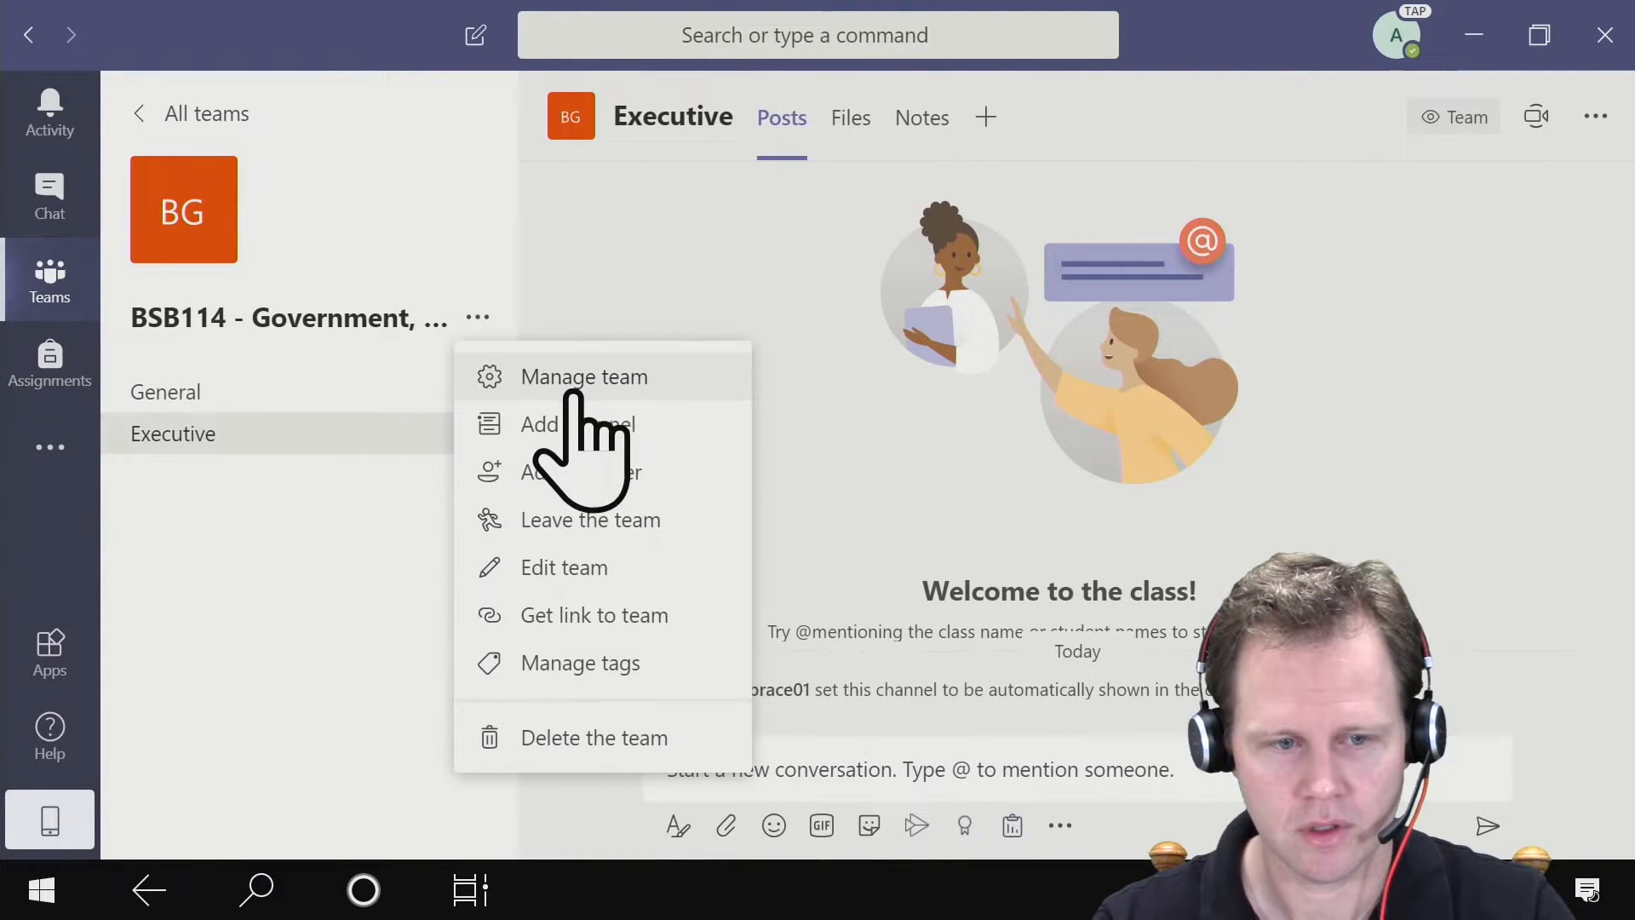
click(680, 424)
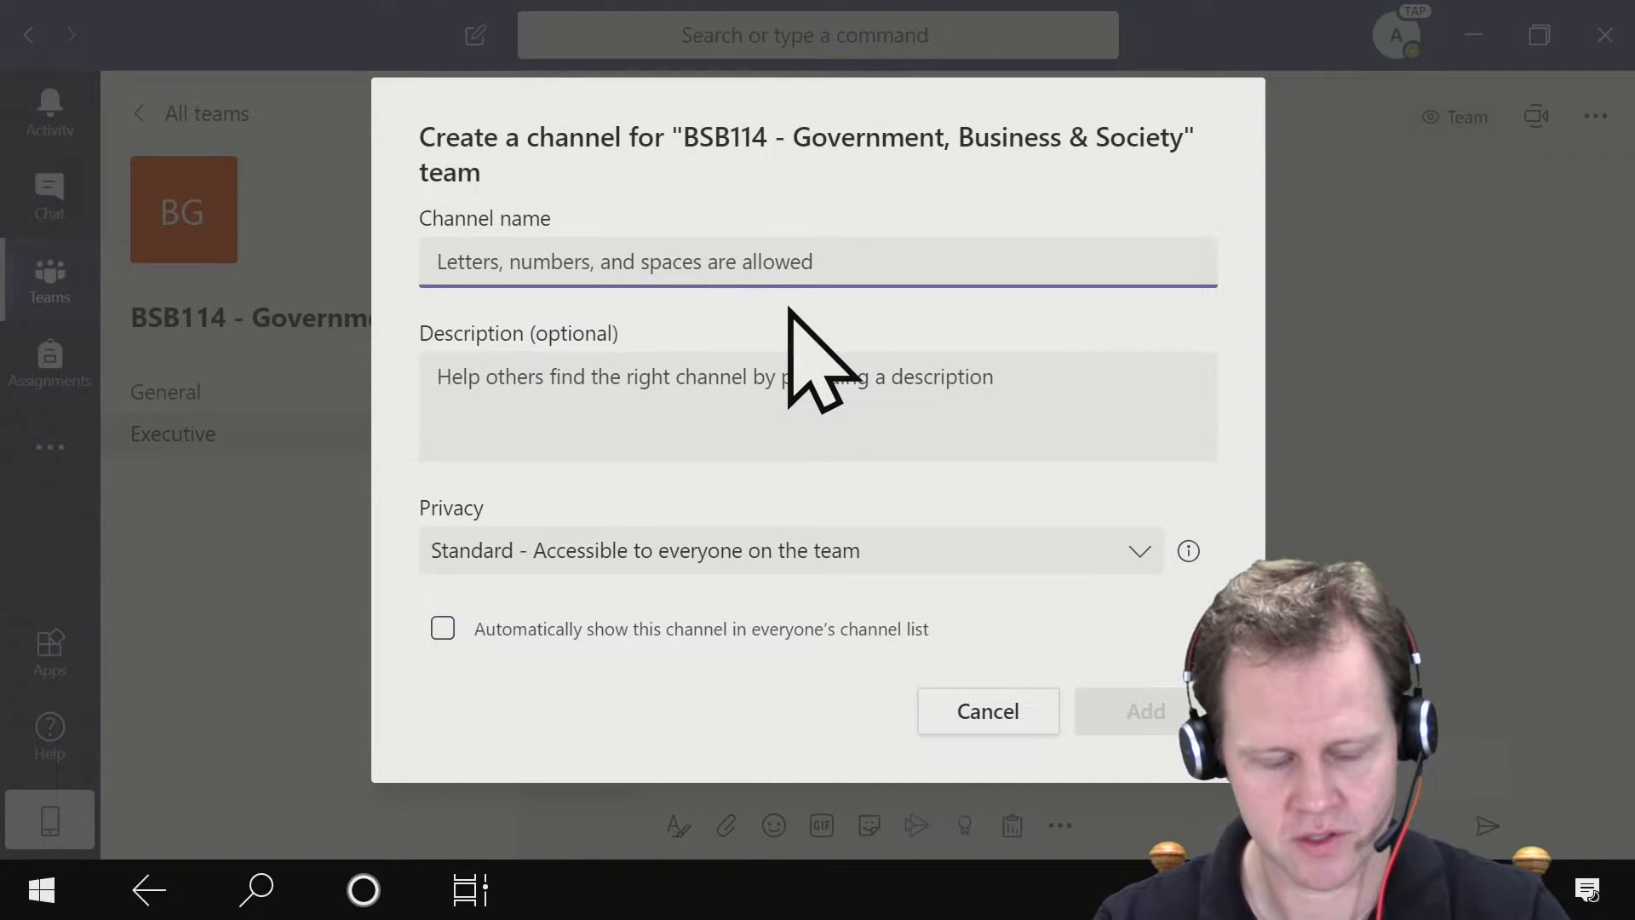
text(Legislative)
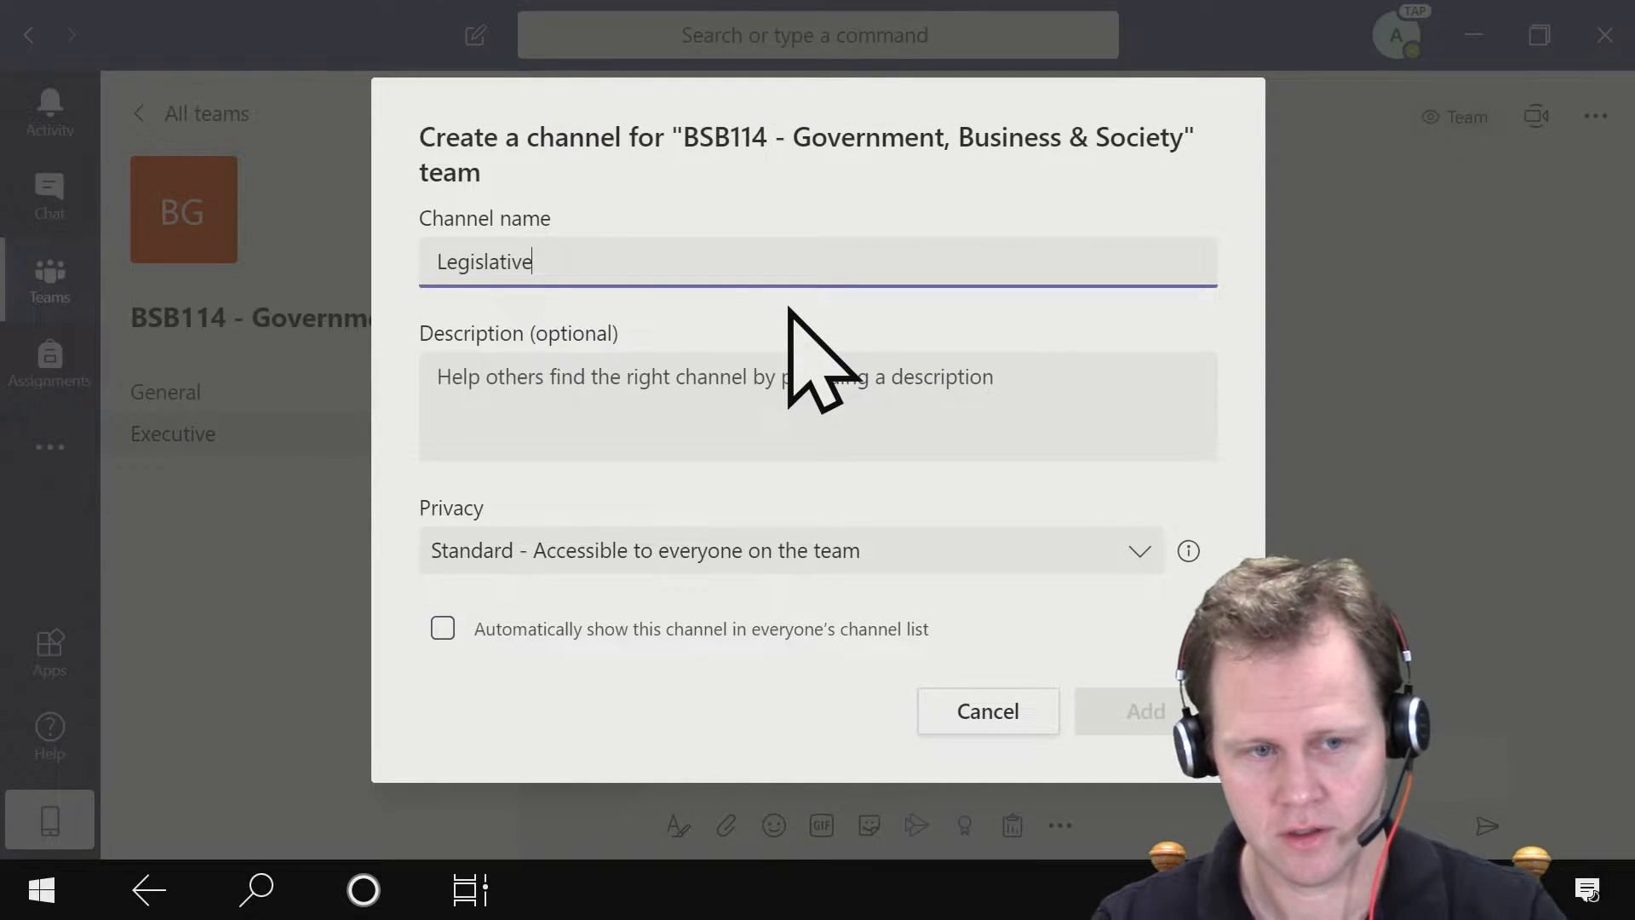
click(587, 628)
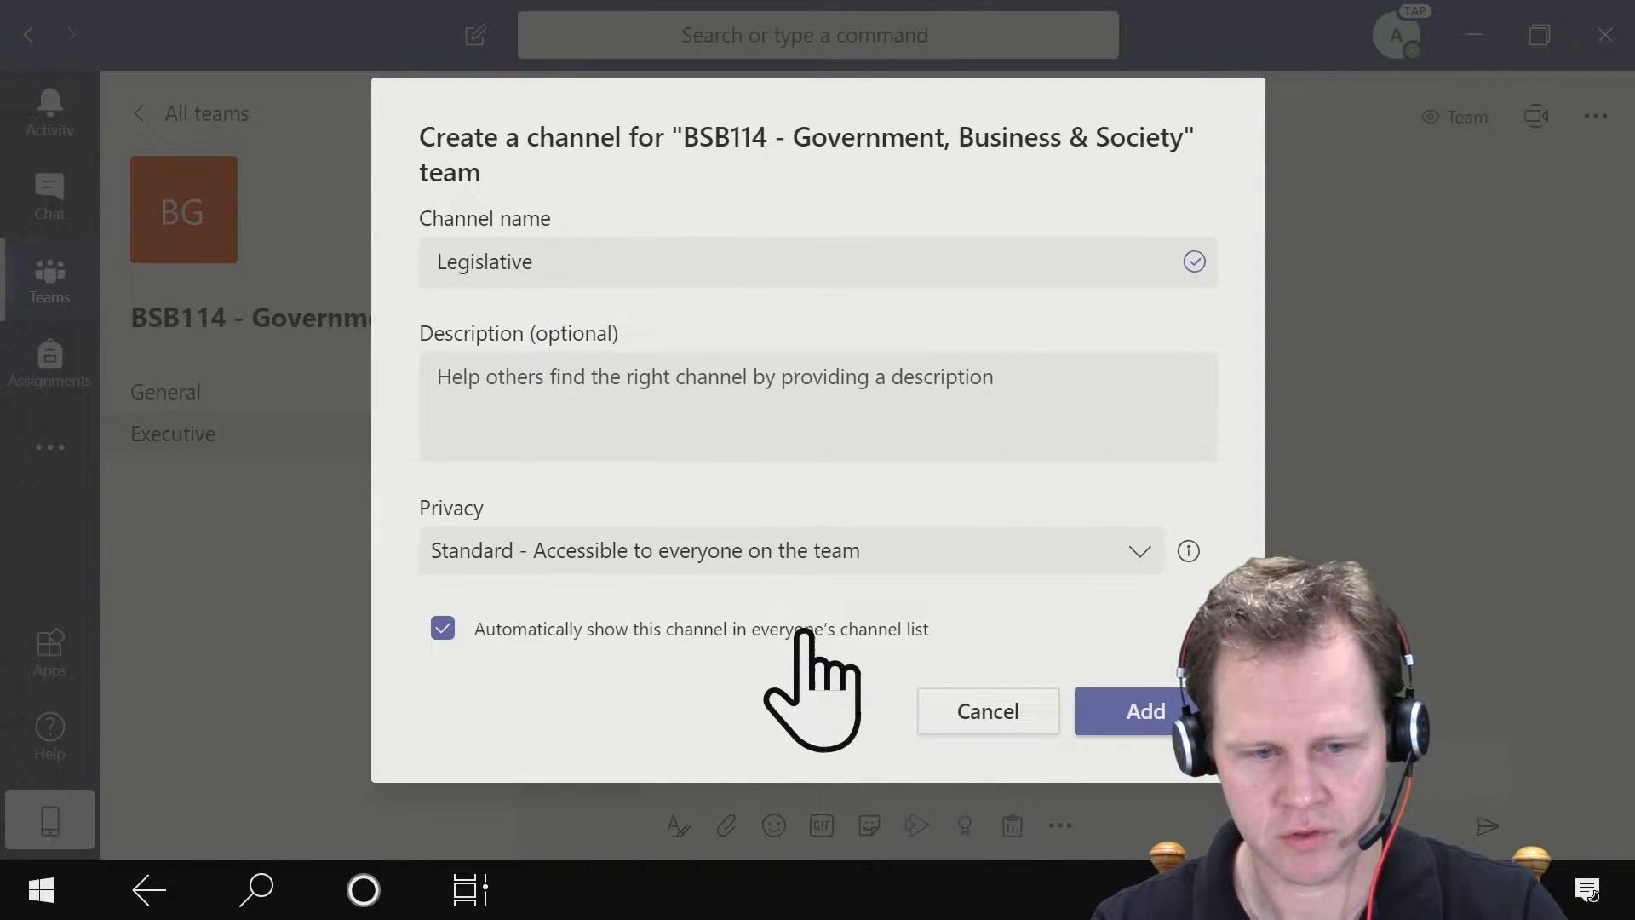
click(1124, 711)
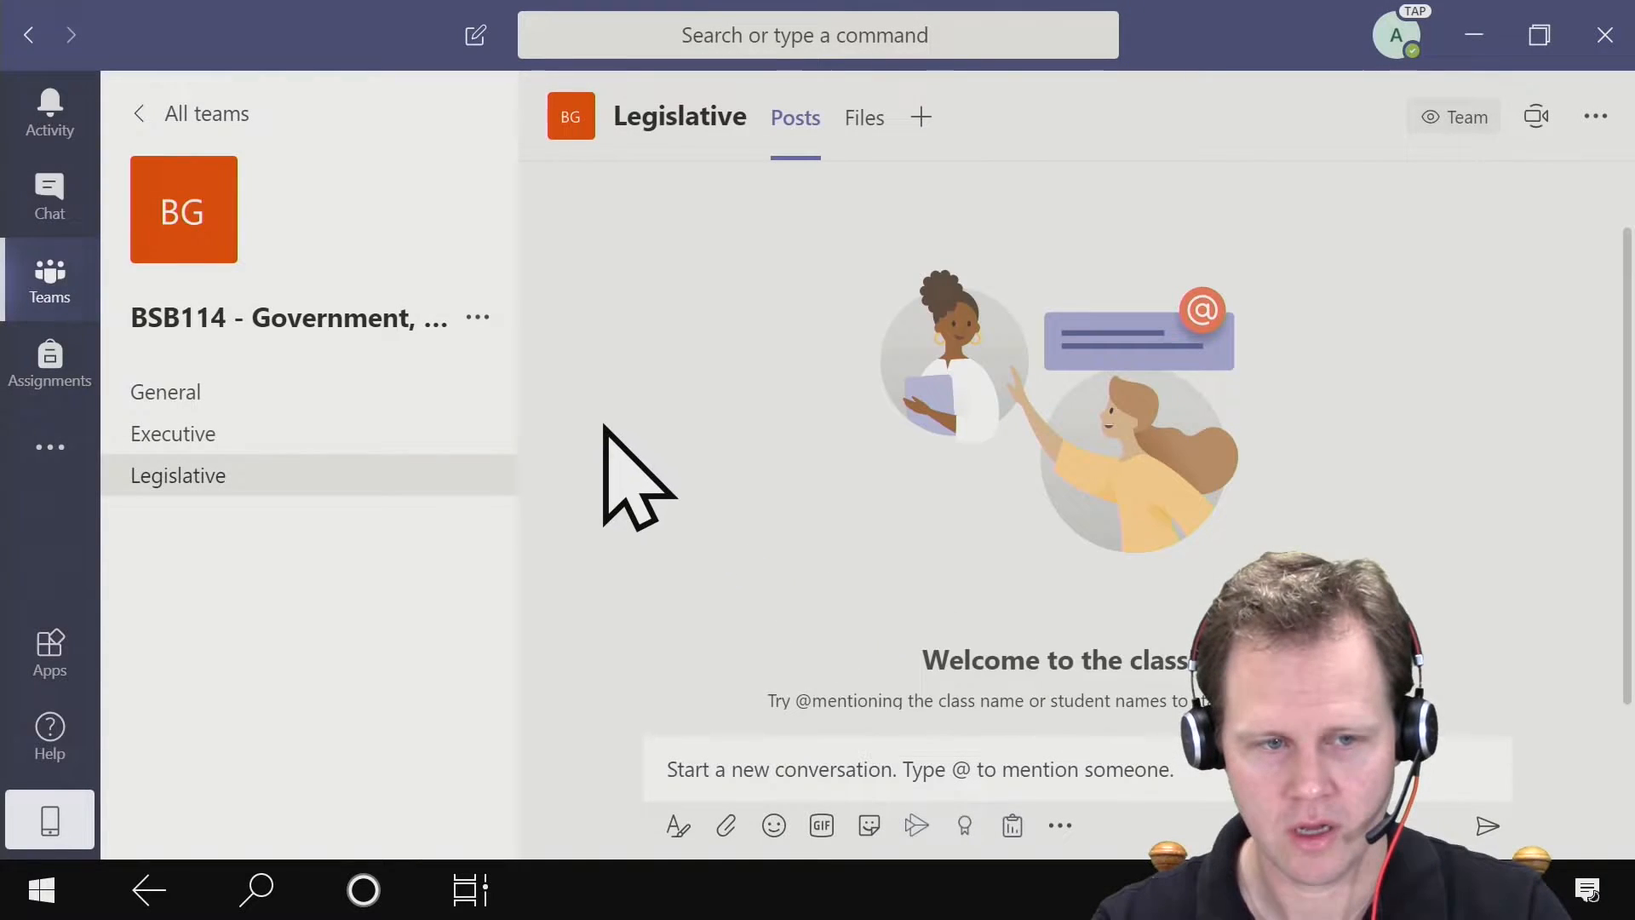
- Add a Judicial channel to the team that automatically shows in everyone's channel list
click(478, 316)
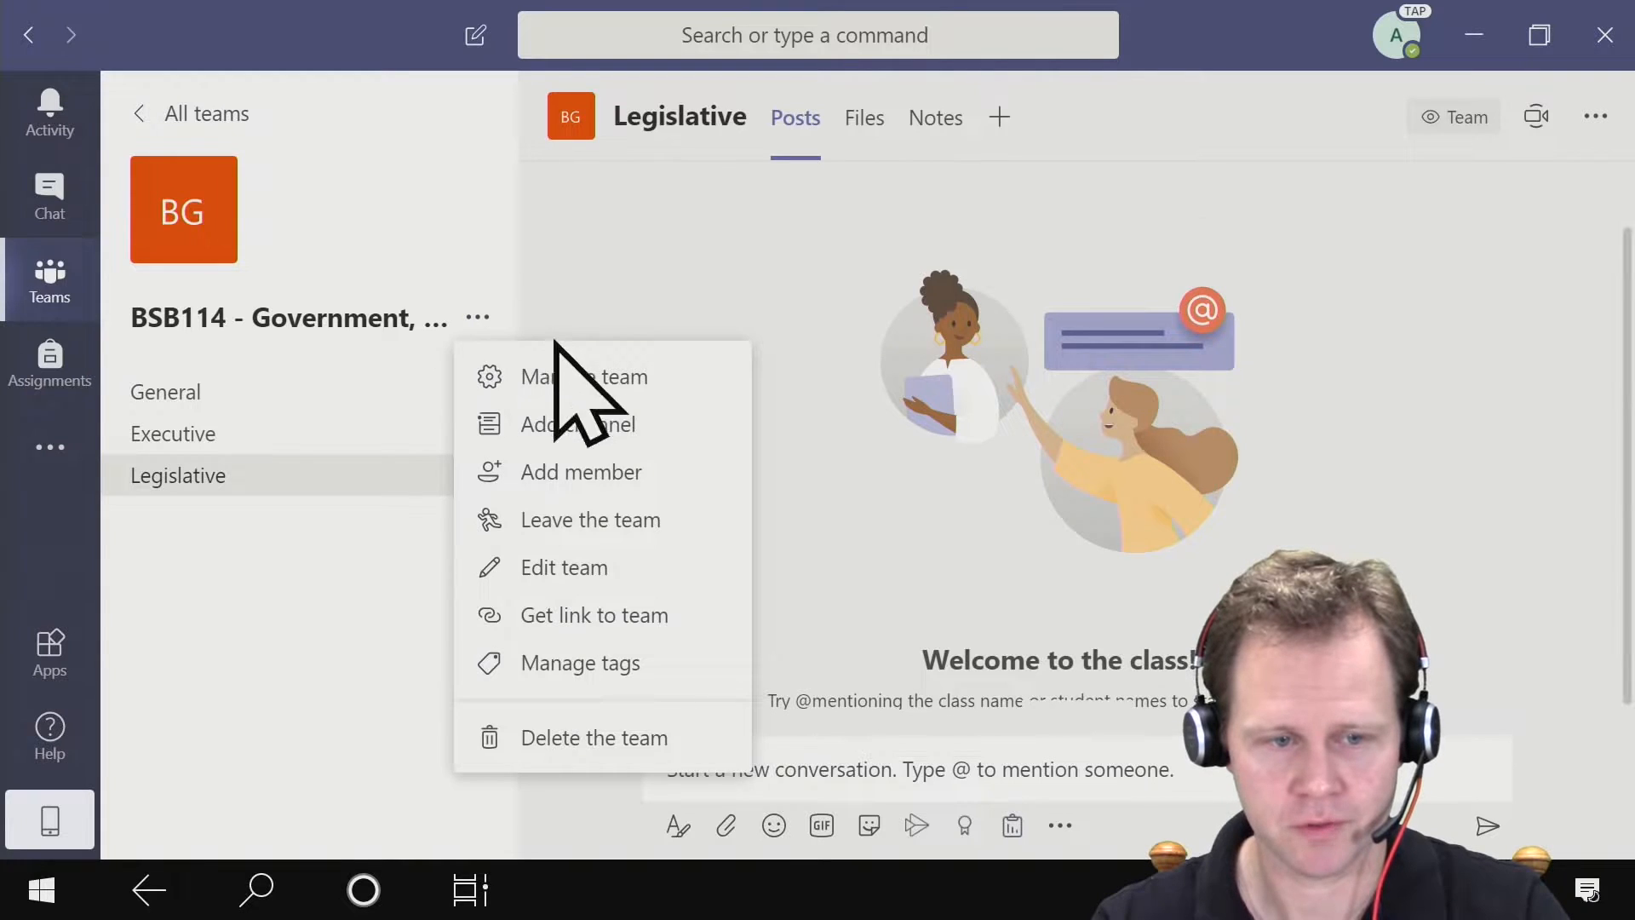
click(694, 424)
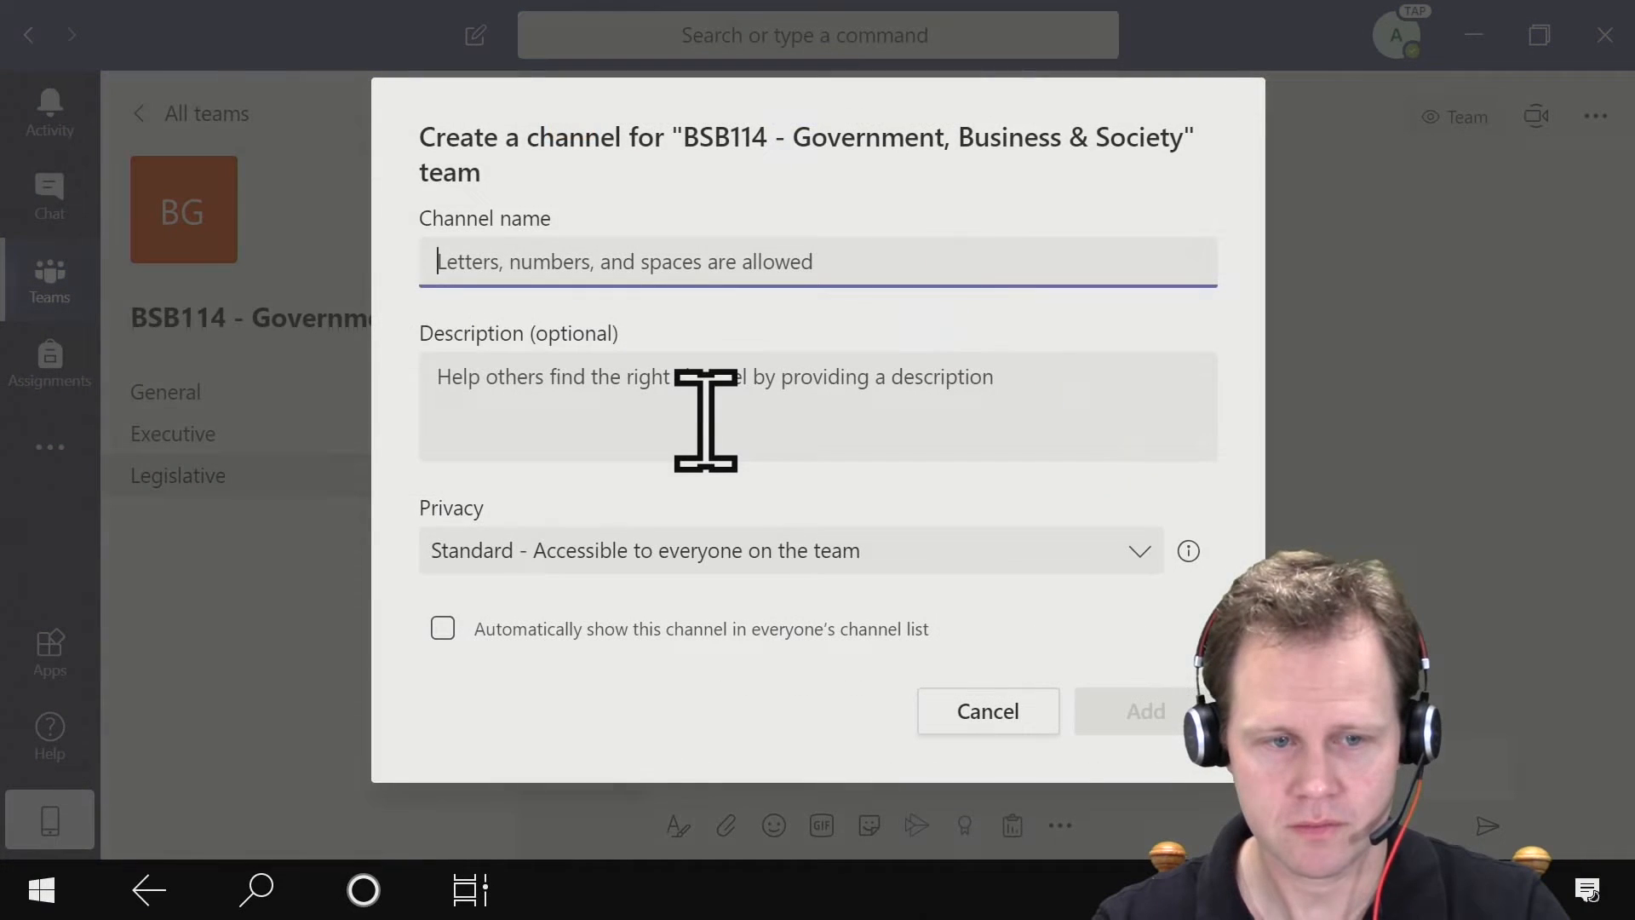
text(Judicial)
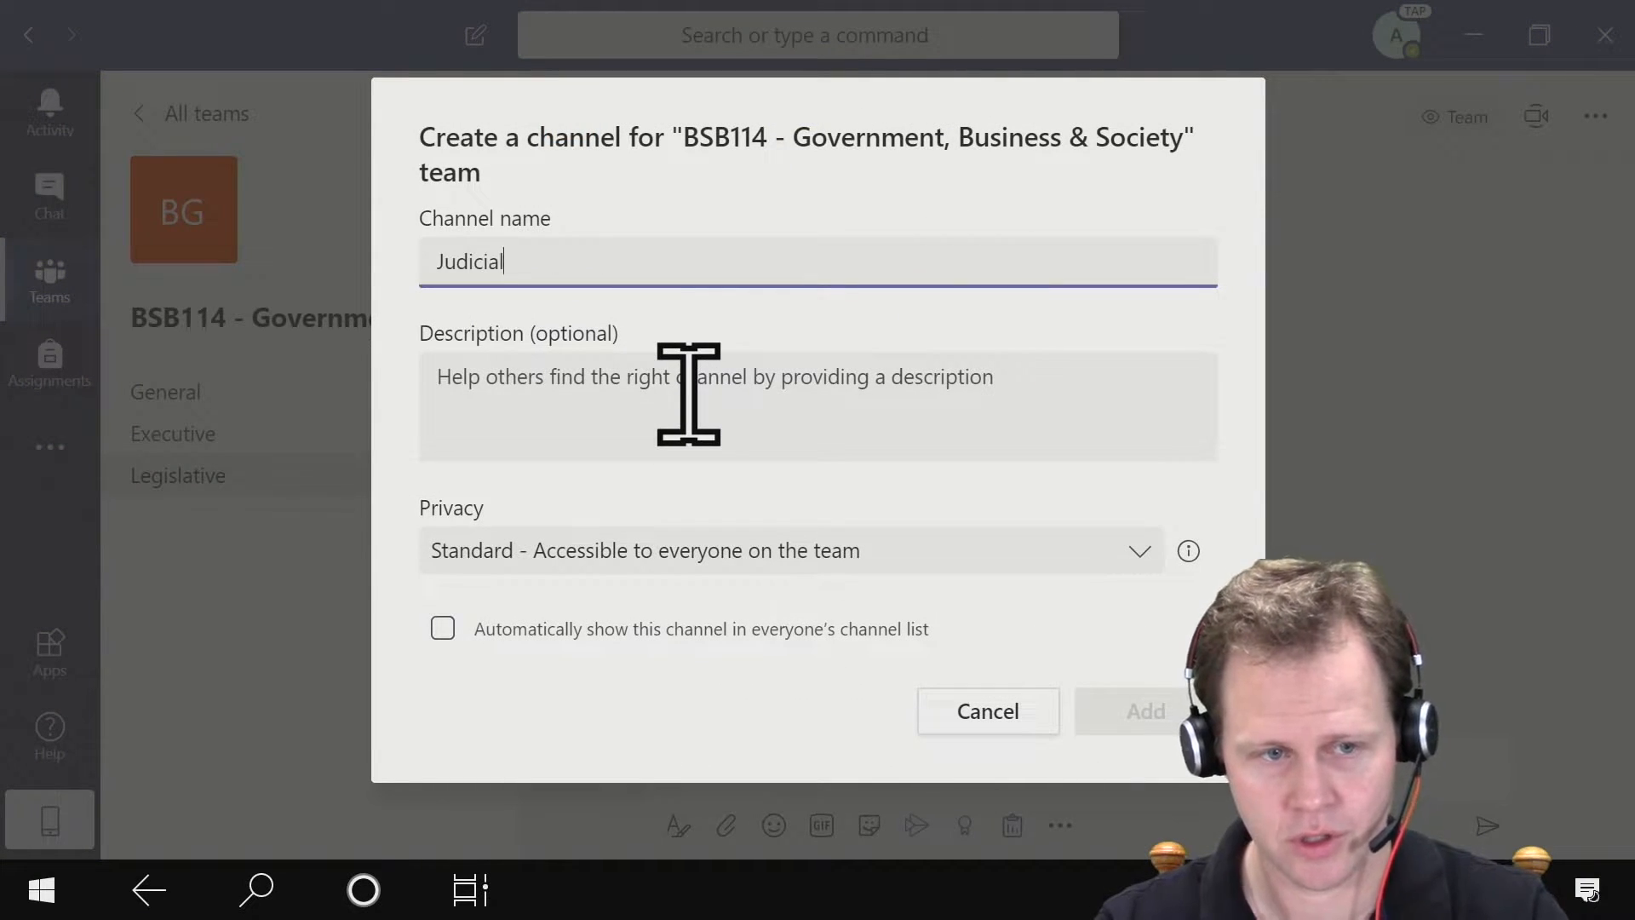
click(898, 628)
click(1140, 707)
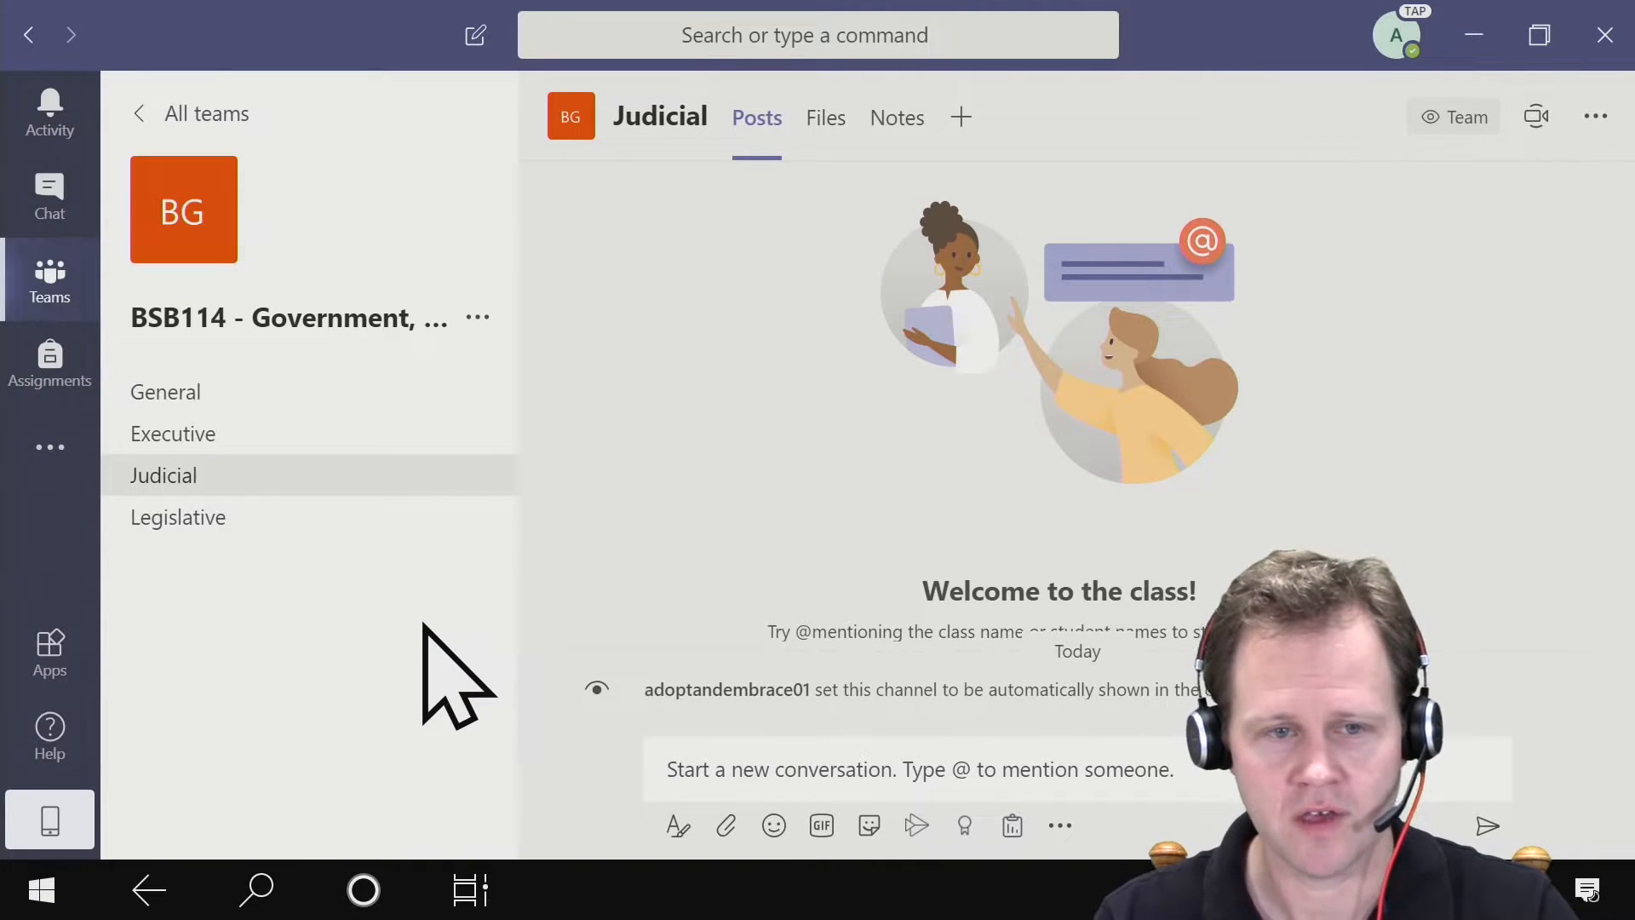
click(479, 317)
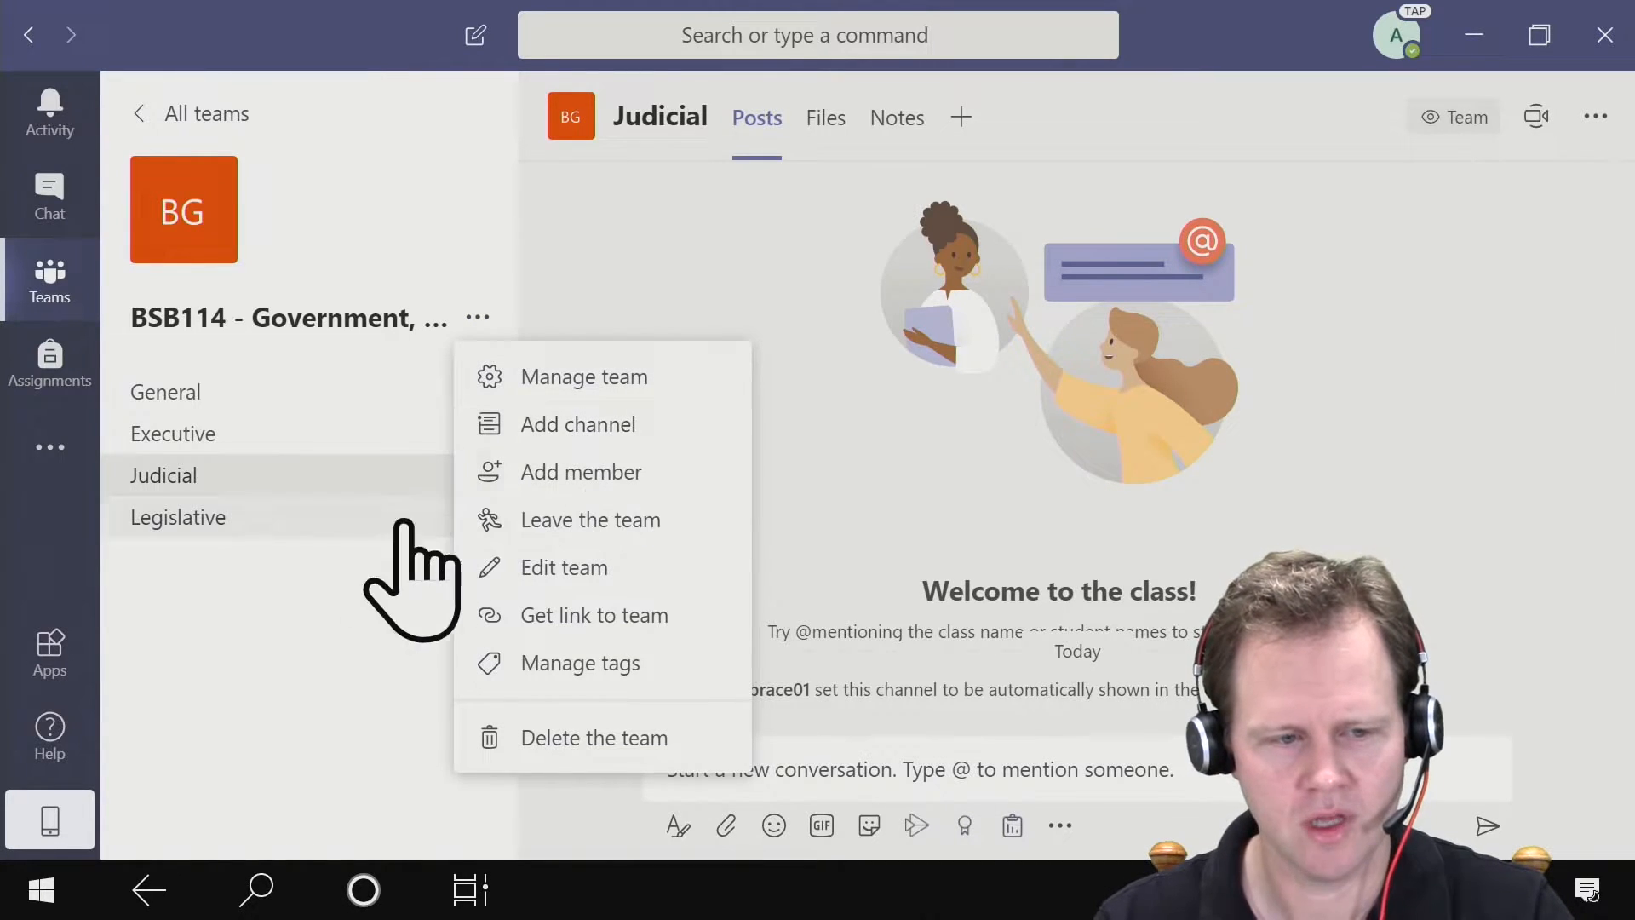
click(187, 730)
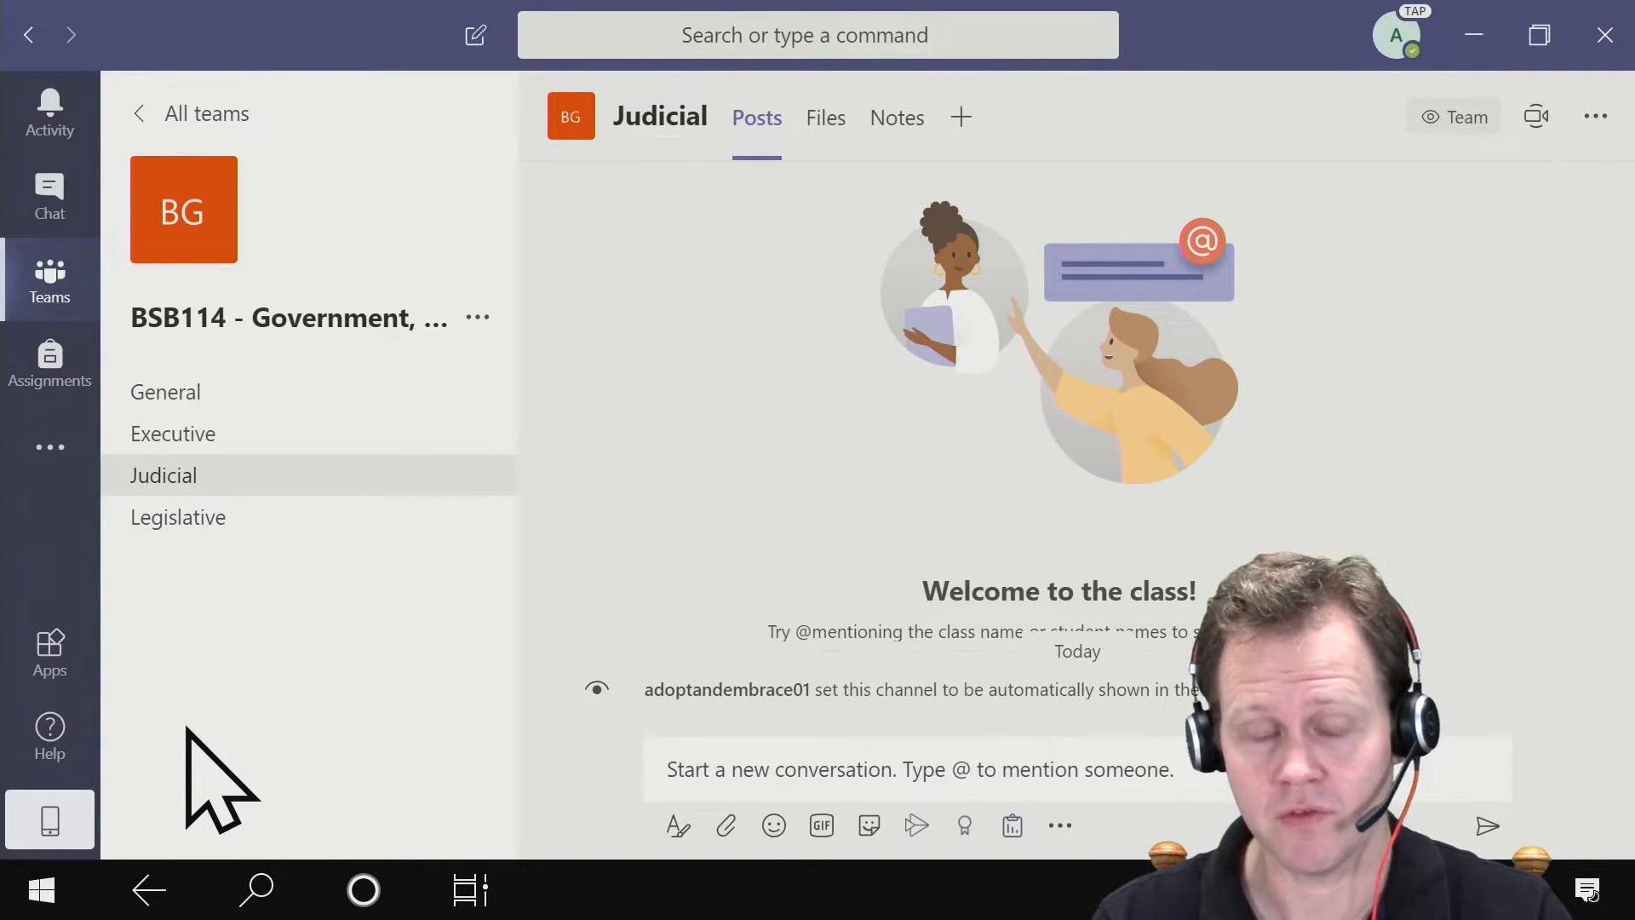
- Start an announcement in the Executive channel with subject "This weeks content" and headline "Week 3 - Executive Branch"
mouse_move(375, 481)
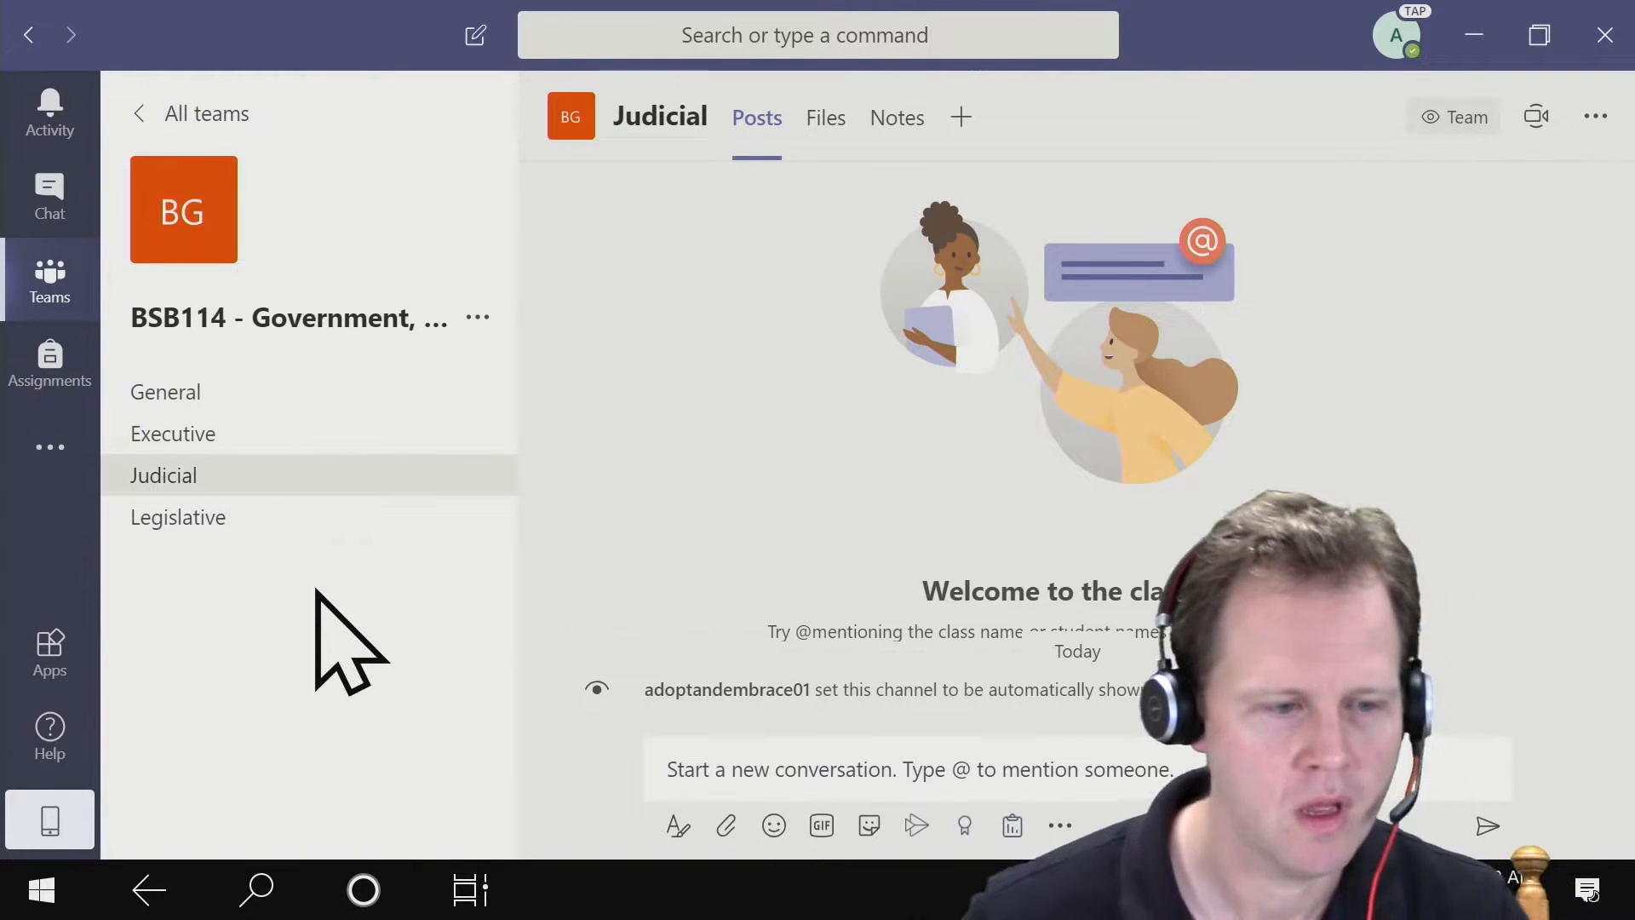
click(305, 439)
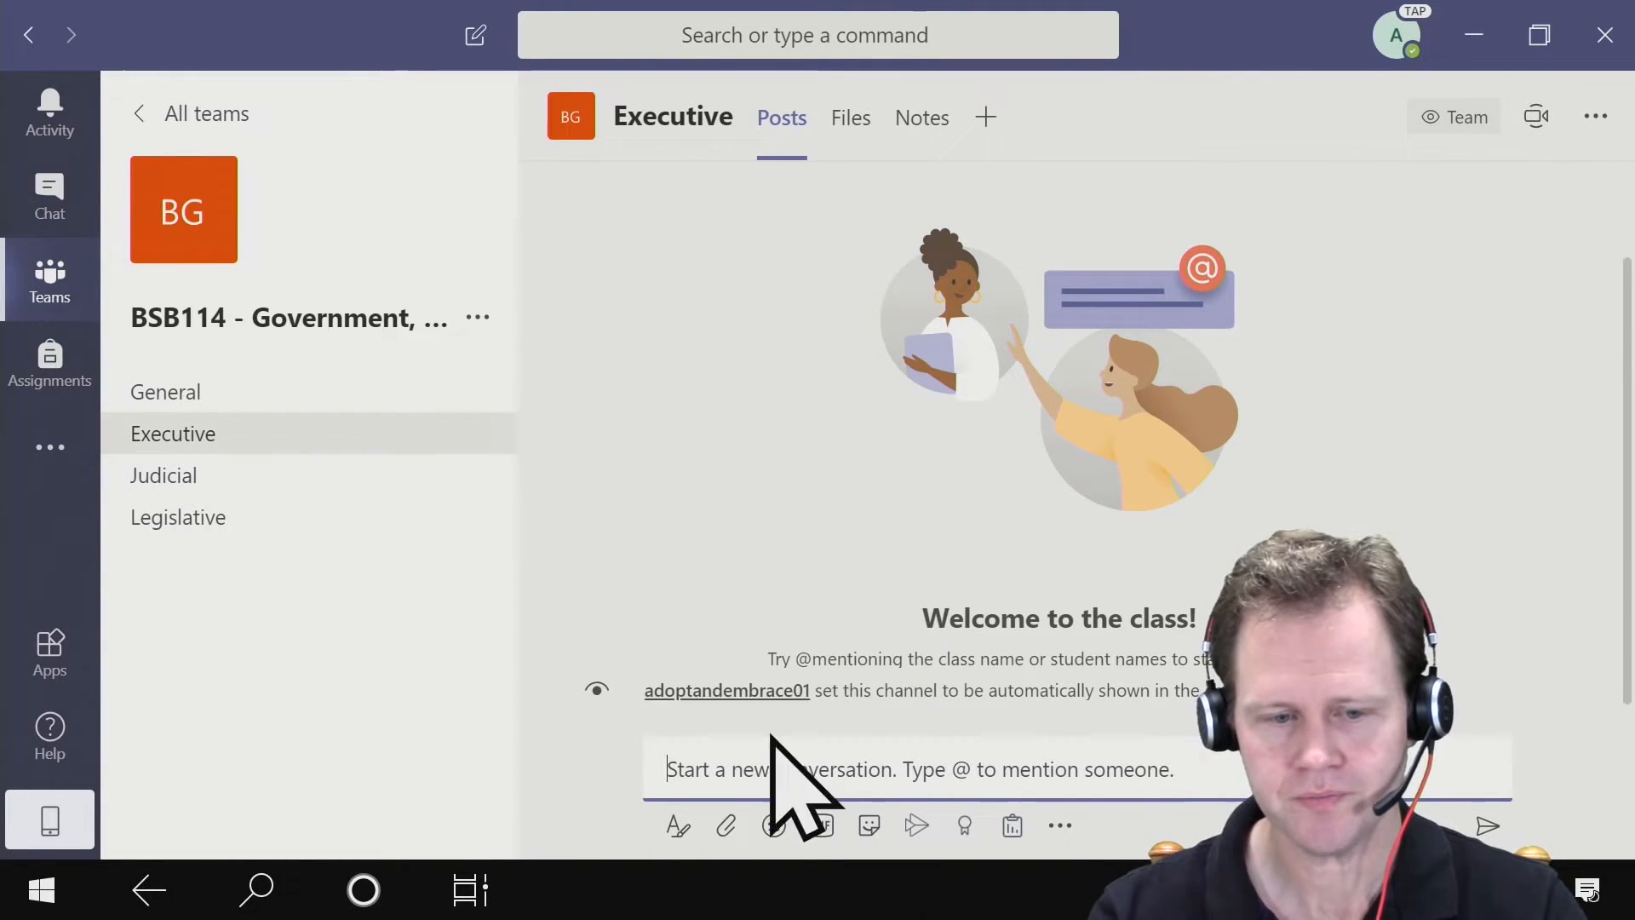
click(679, 822)
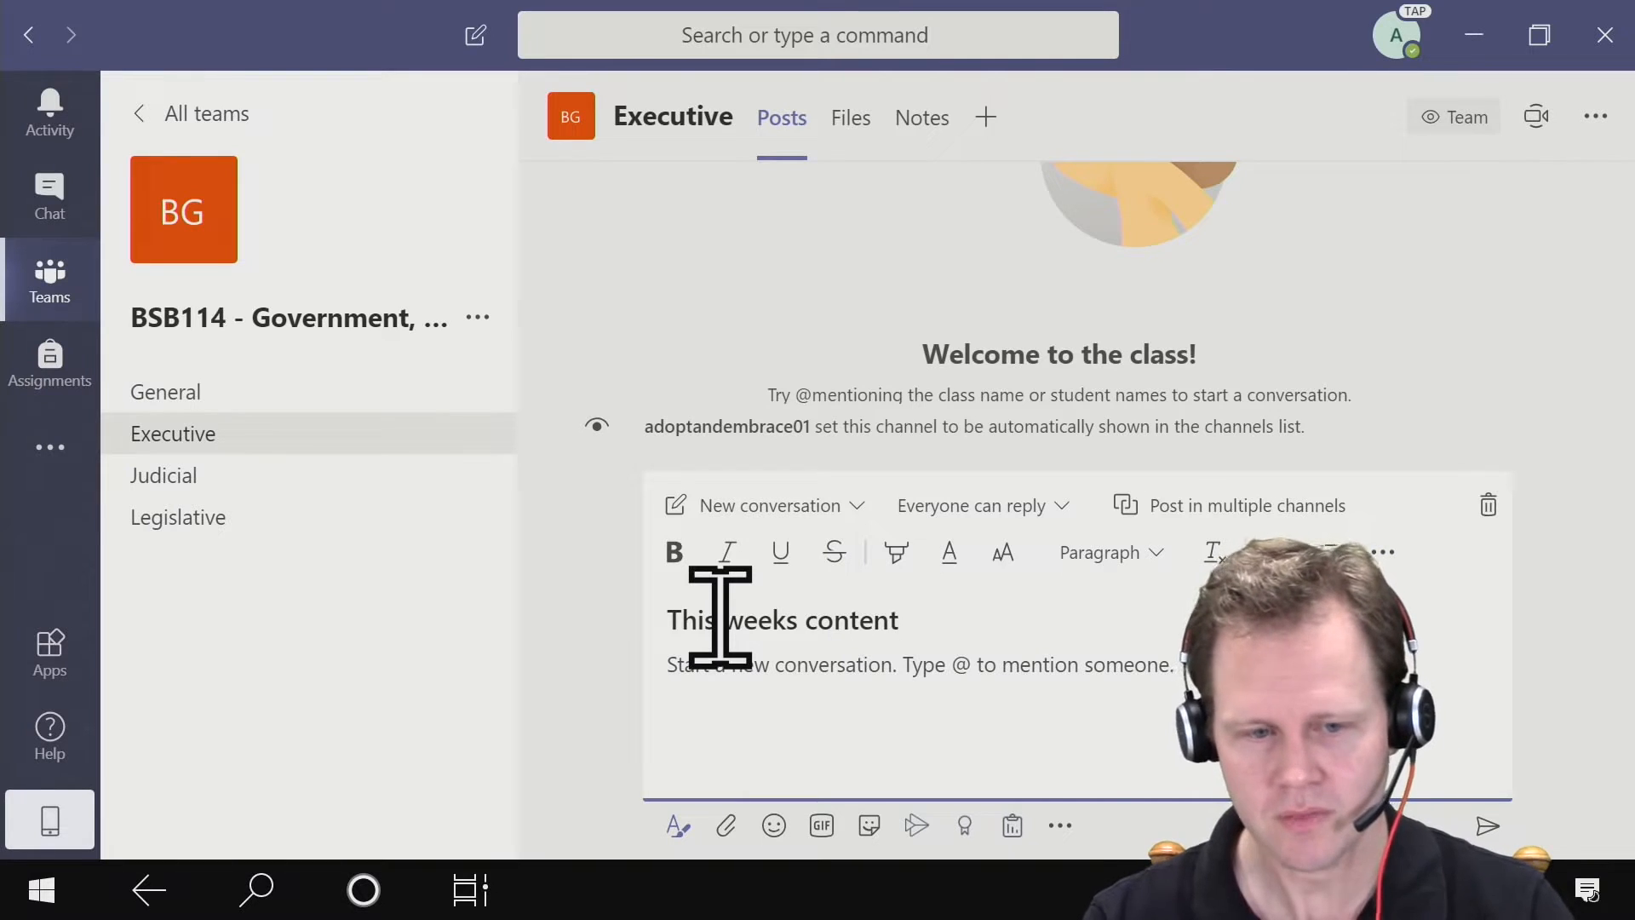
click(856, 506)
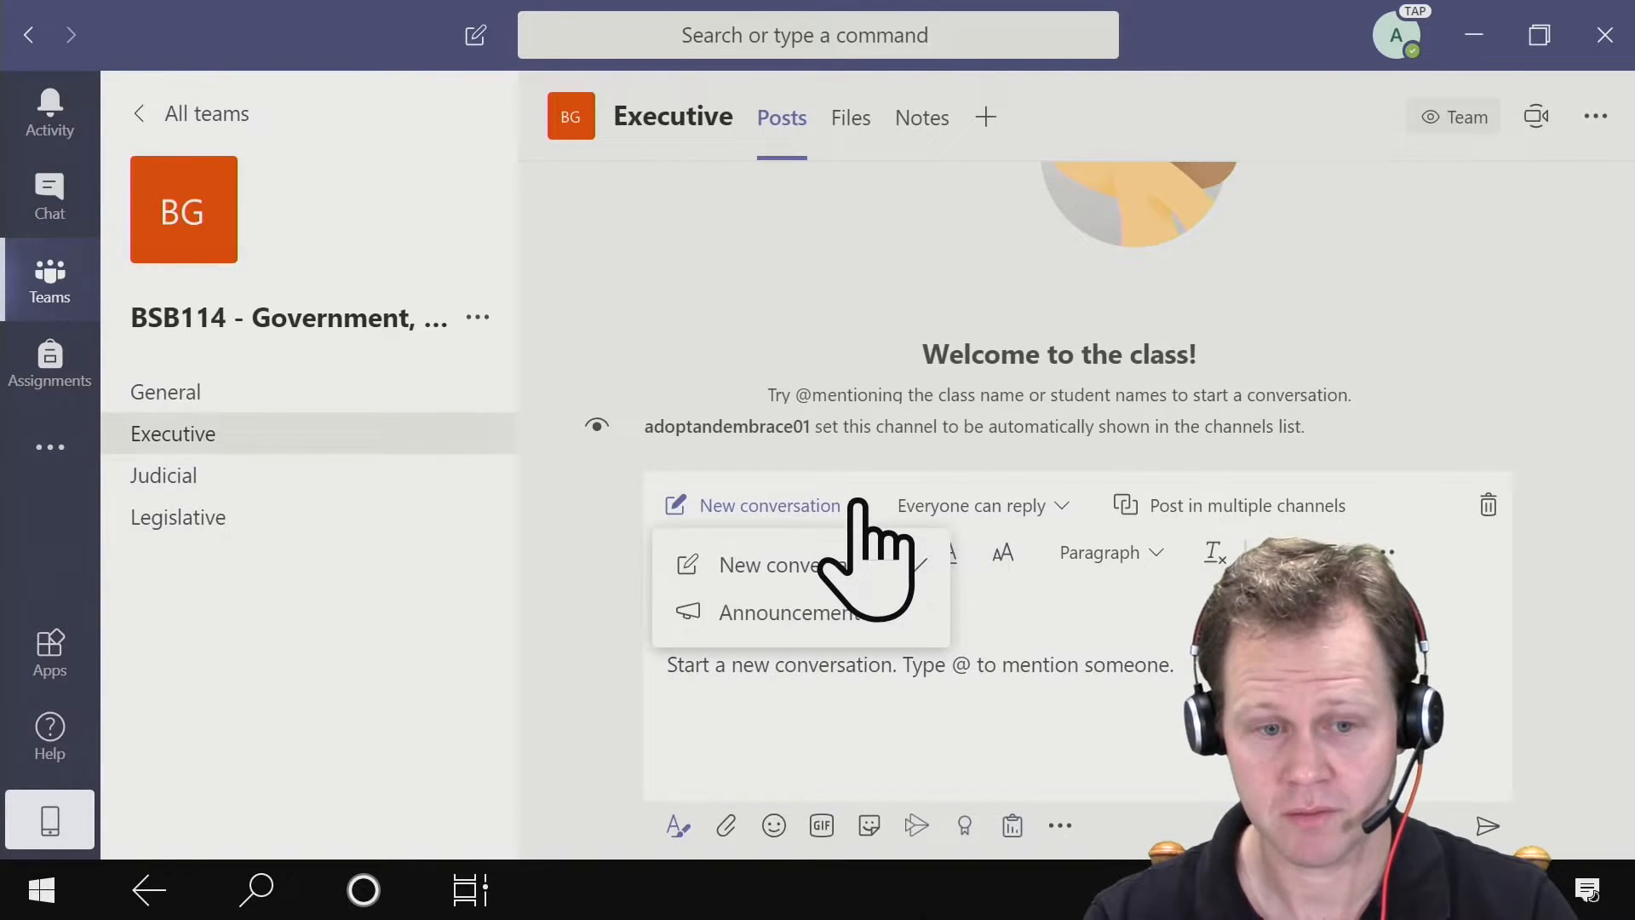
click(822, 611)
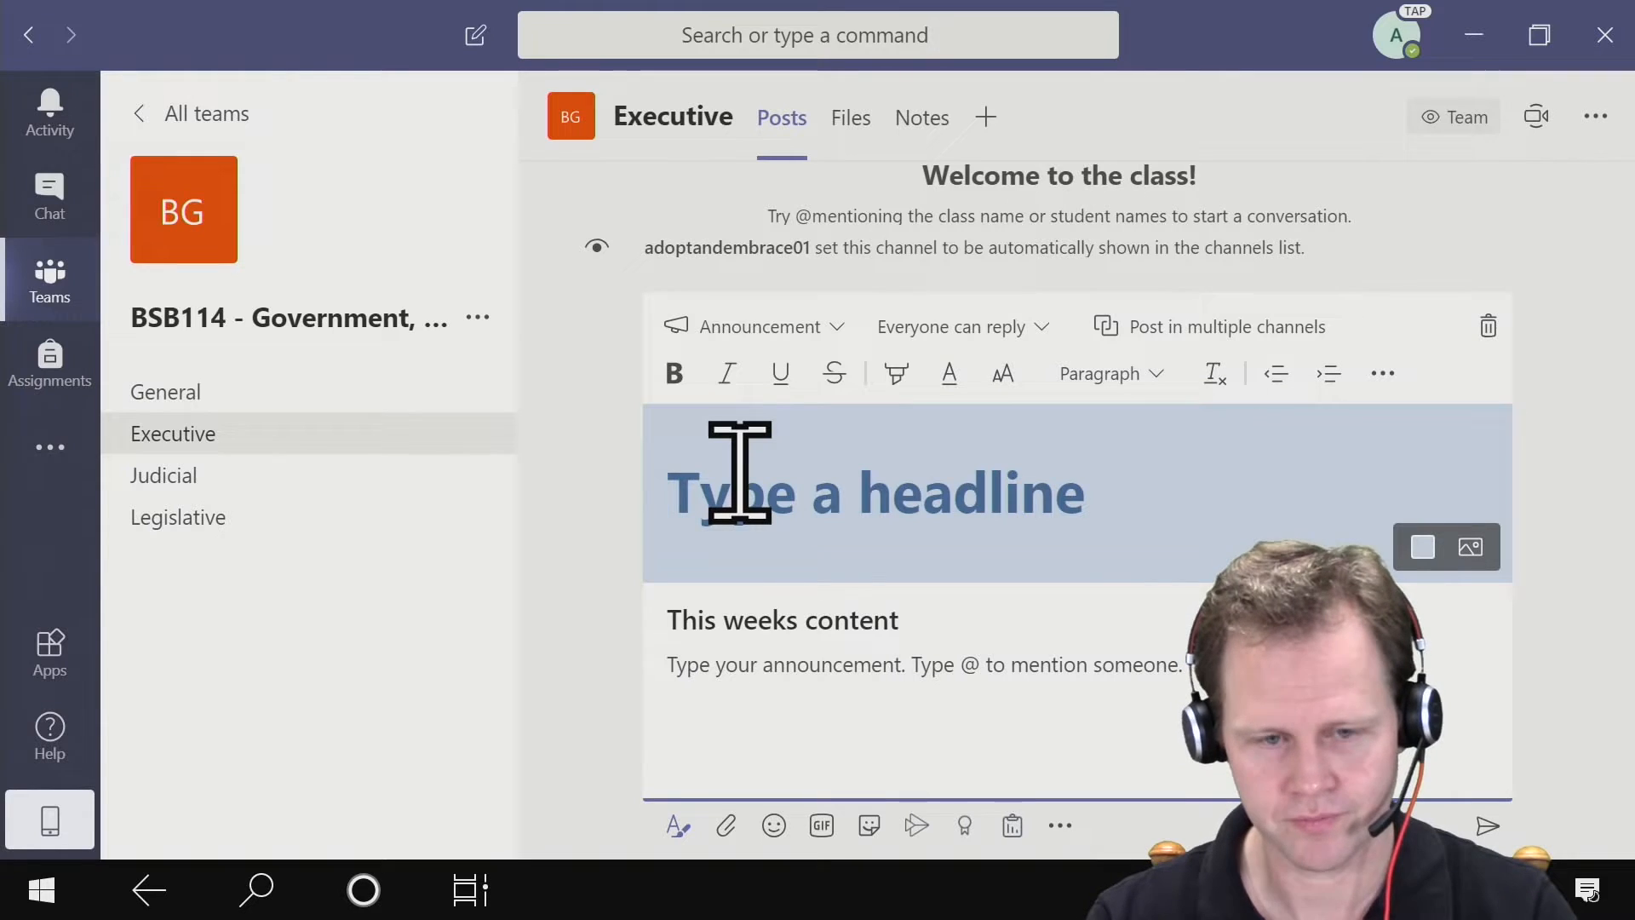
text(Week 3 - Executive Branch)
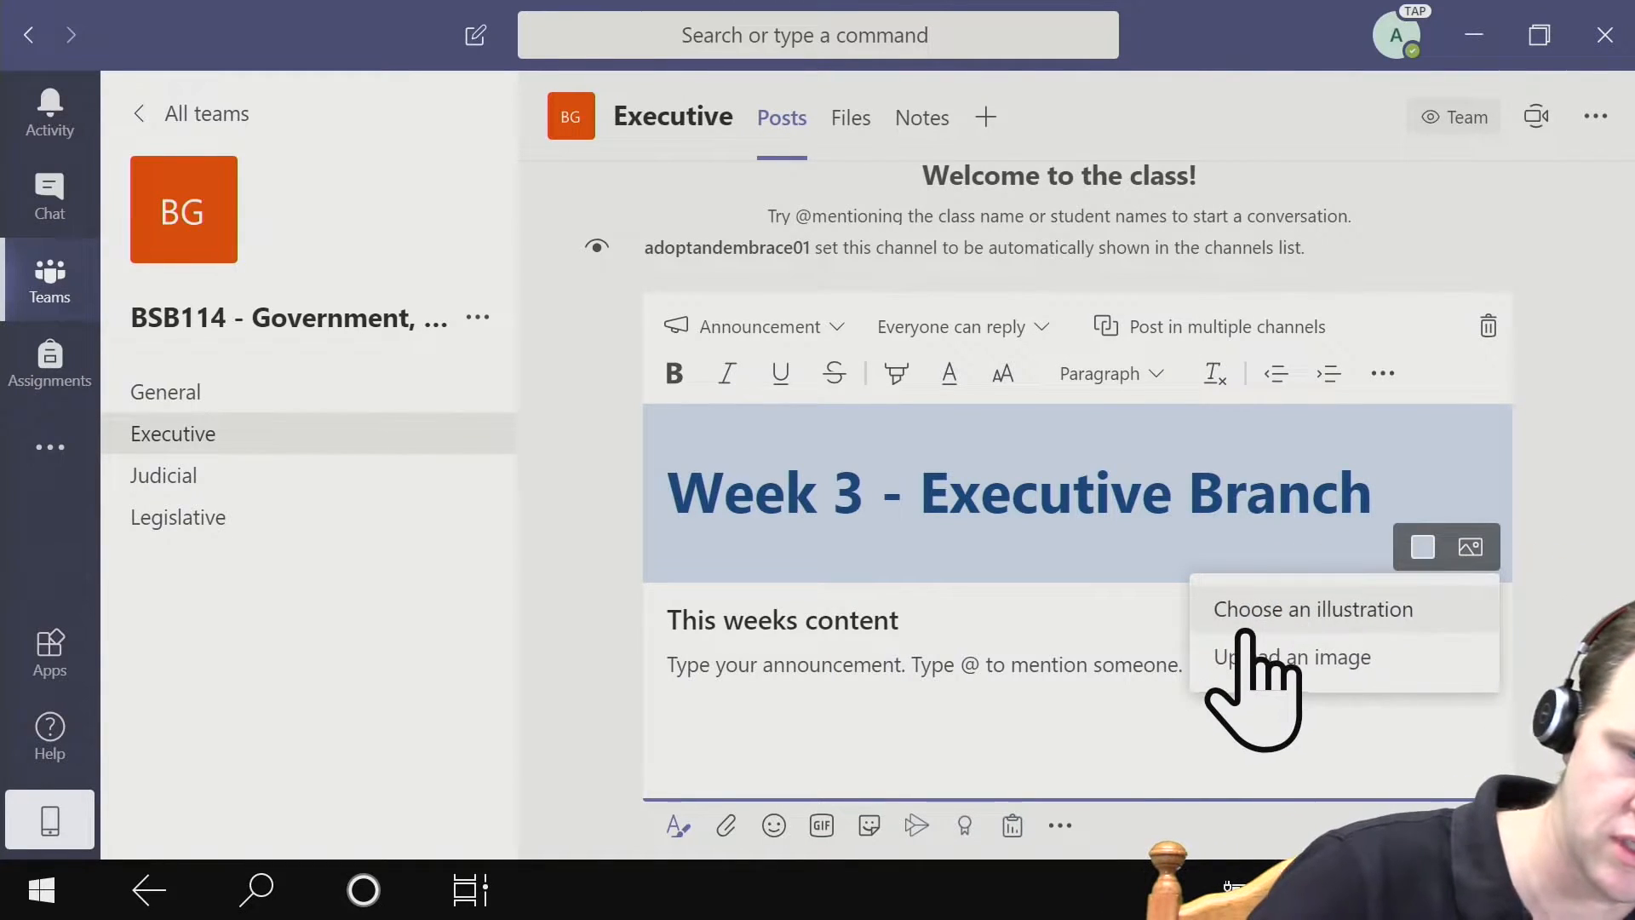
- Set the announcement's headline background to the green checklist illustration from the Classes category
click(1247, 611)
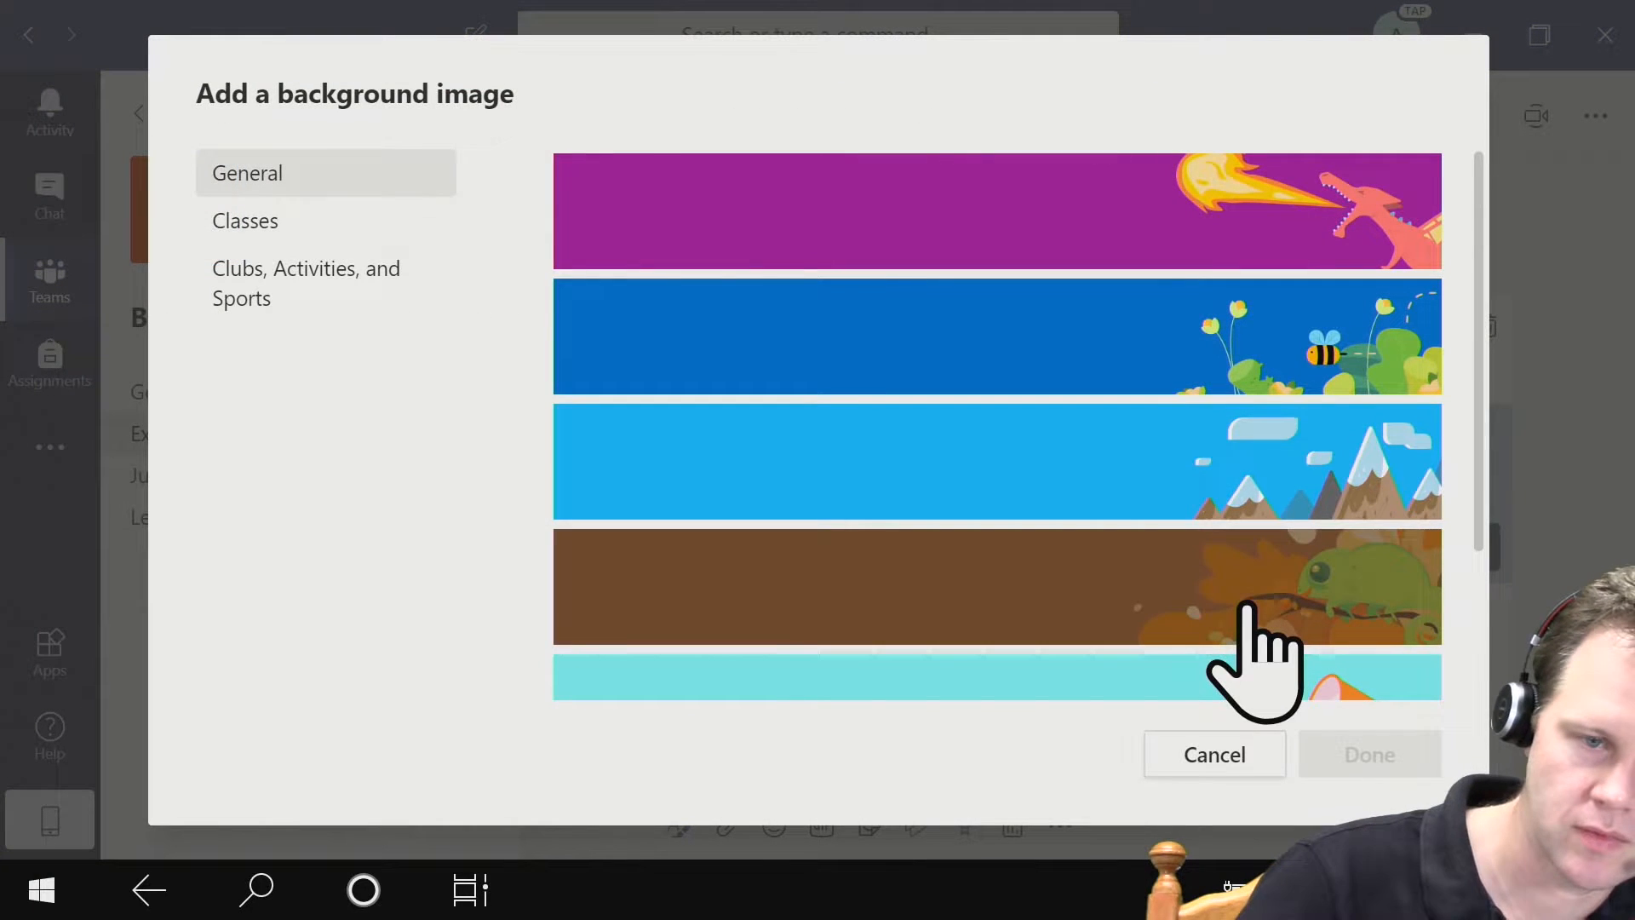
click(220, 227)
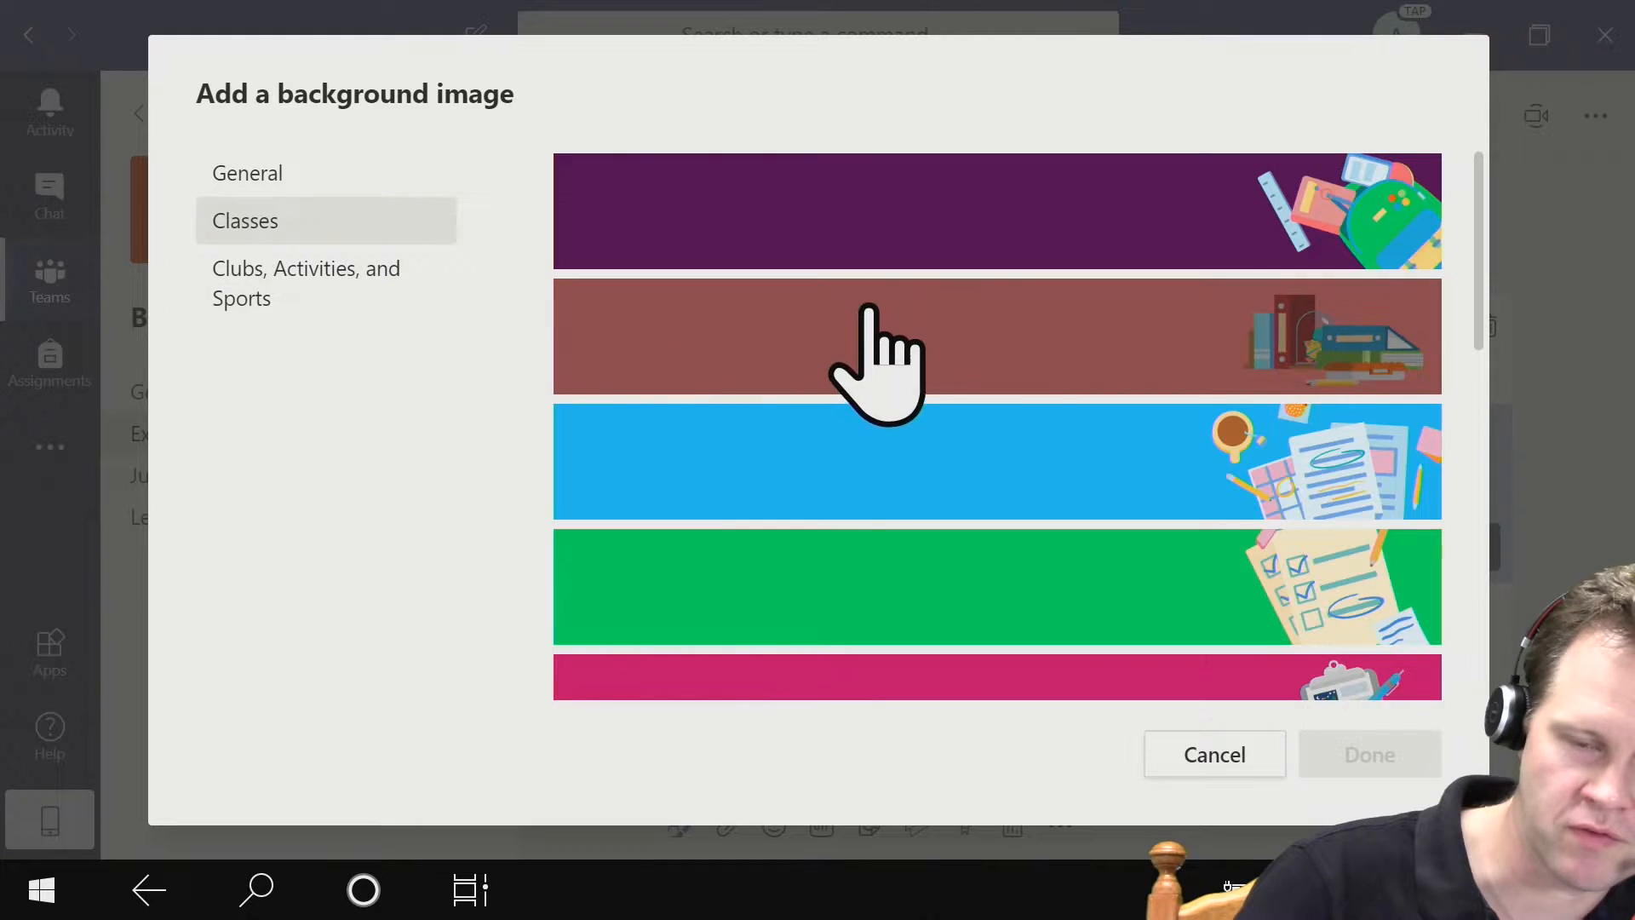
scroll(1092, 289, down, 3)
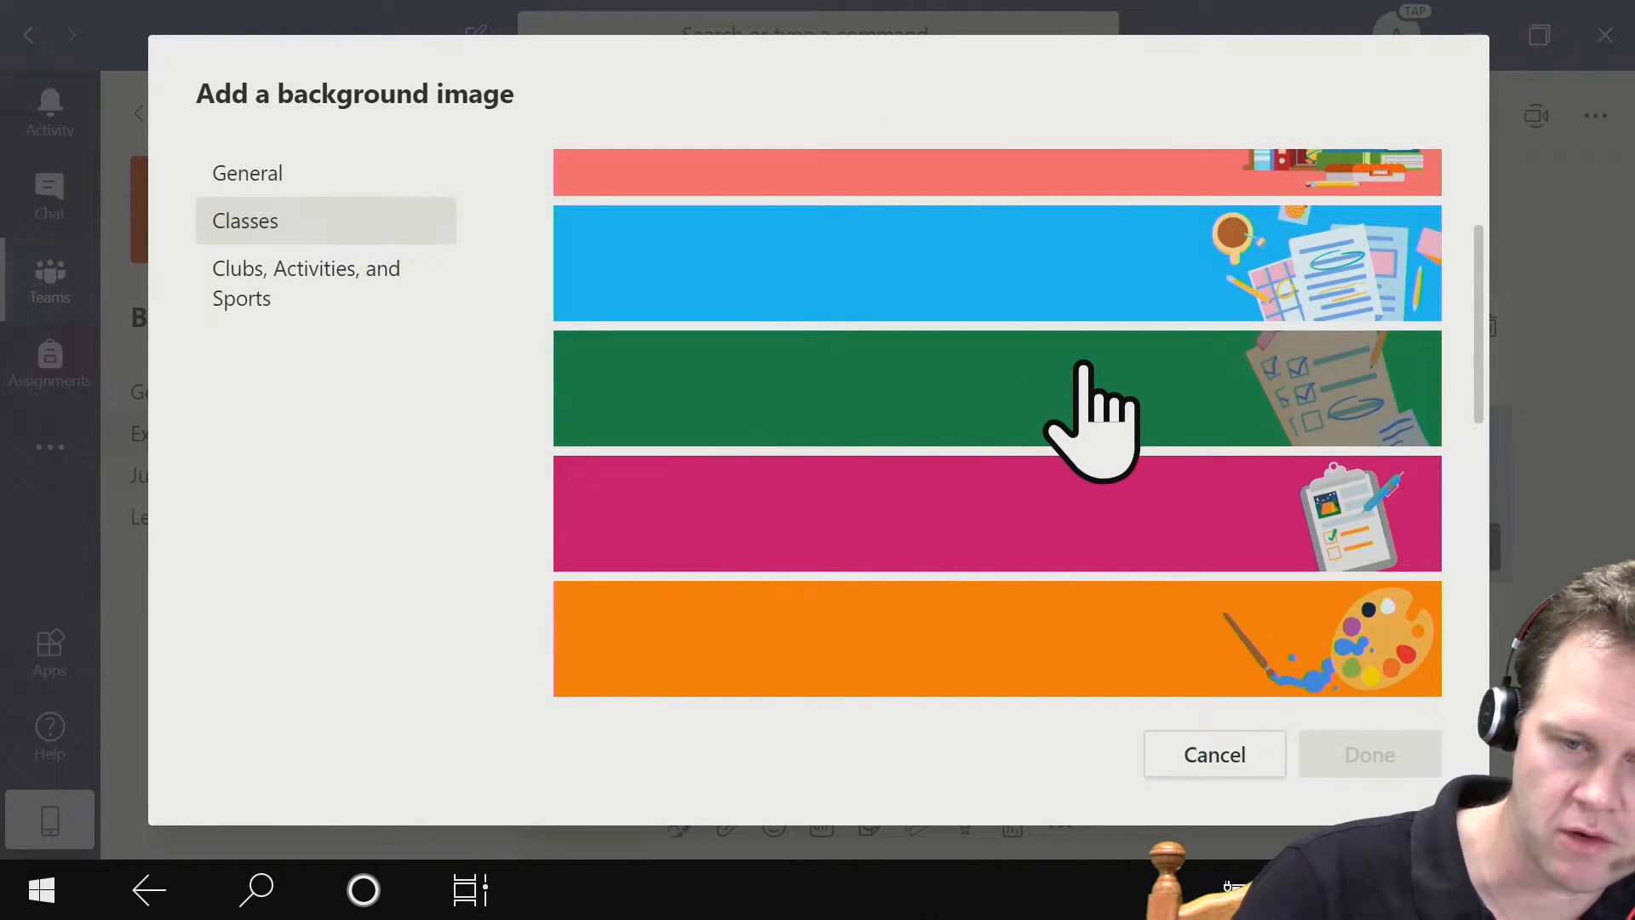
click(1087, 392)
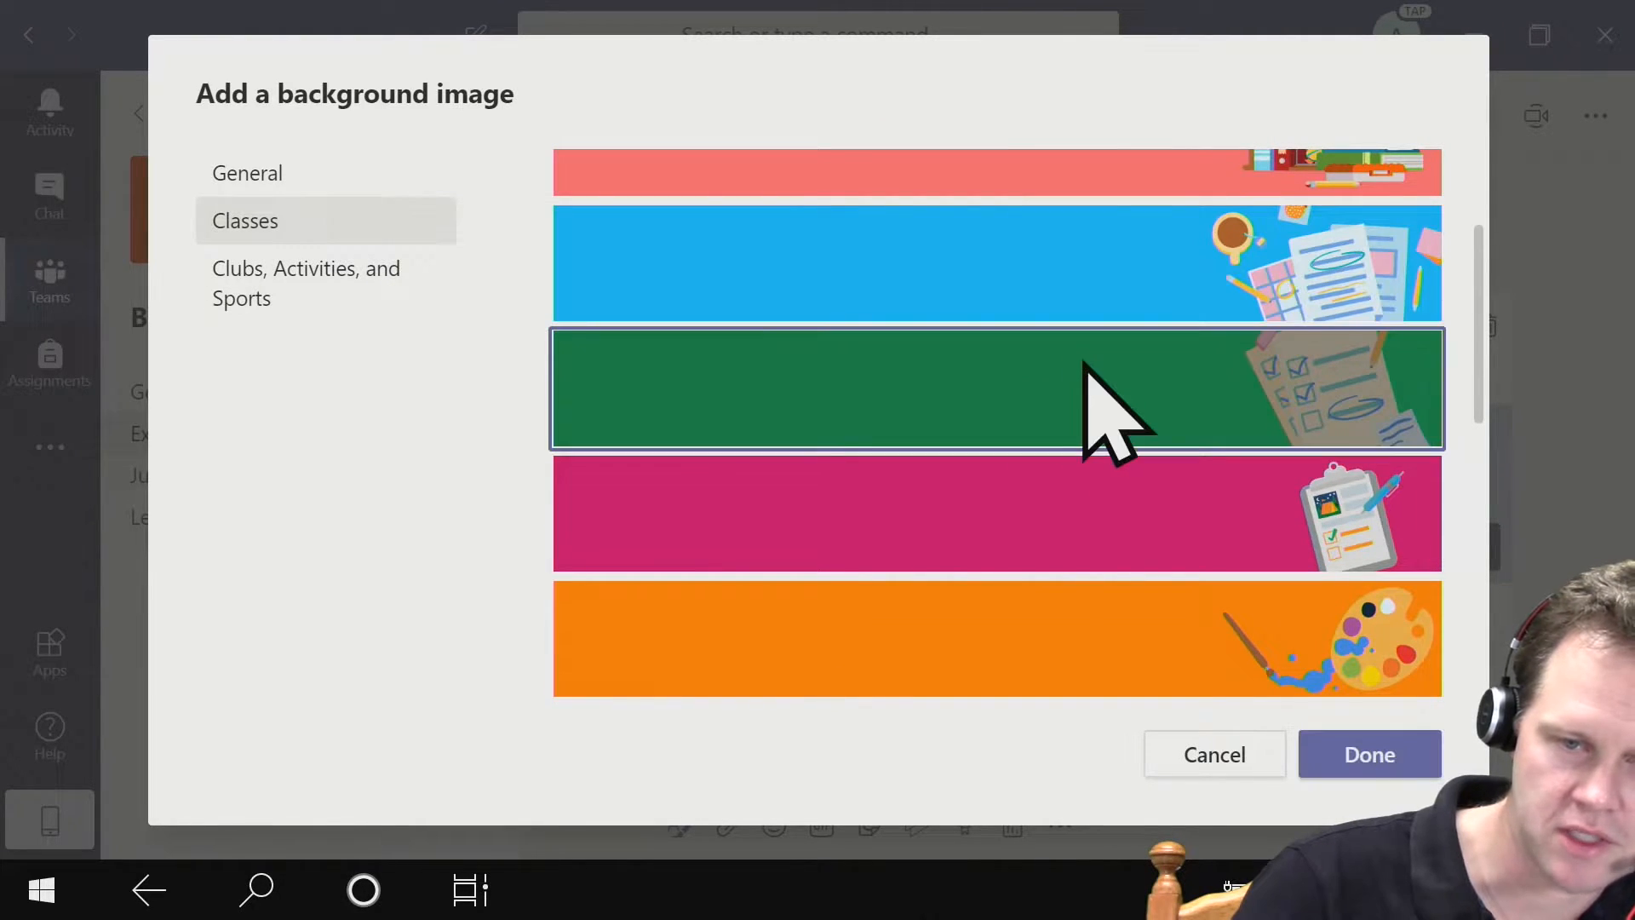
click(1376, 772)
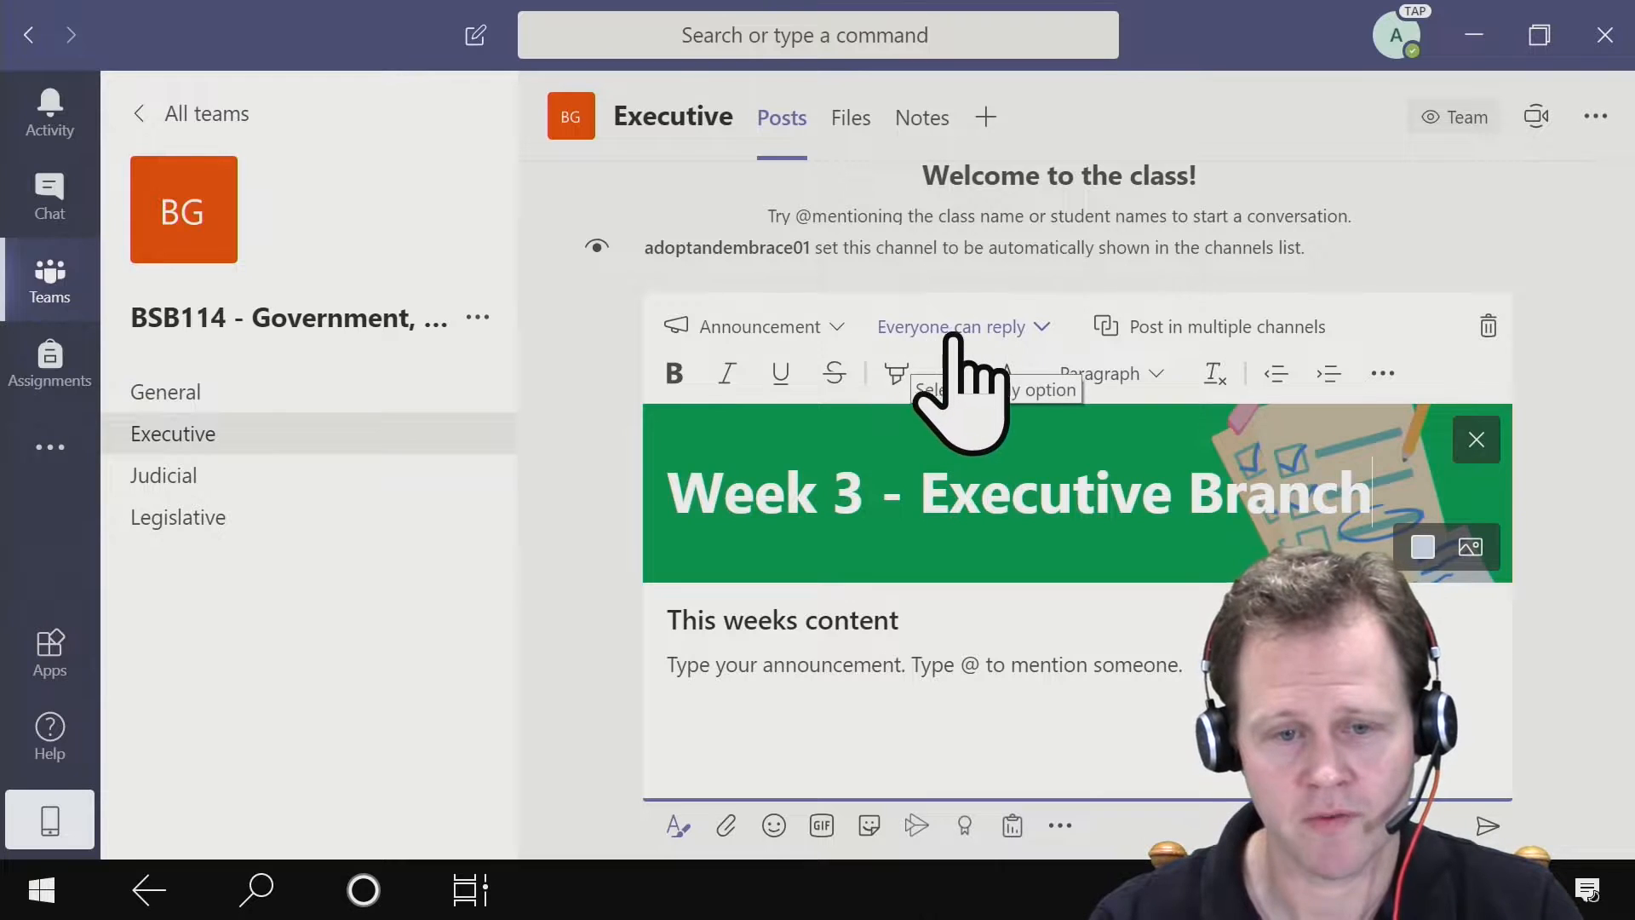
- Keep replies open to everyone and turn on posting in multiple channels, with Executive as the only destination
click(1051, 325)
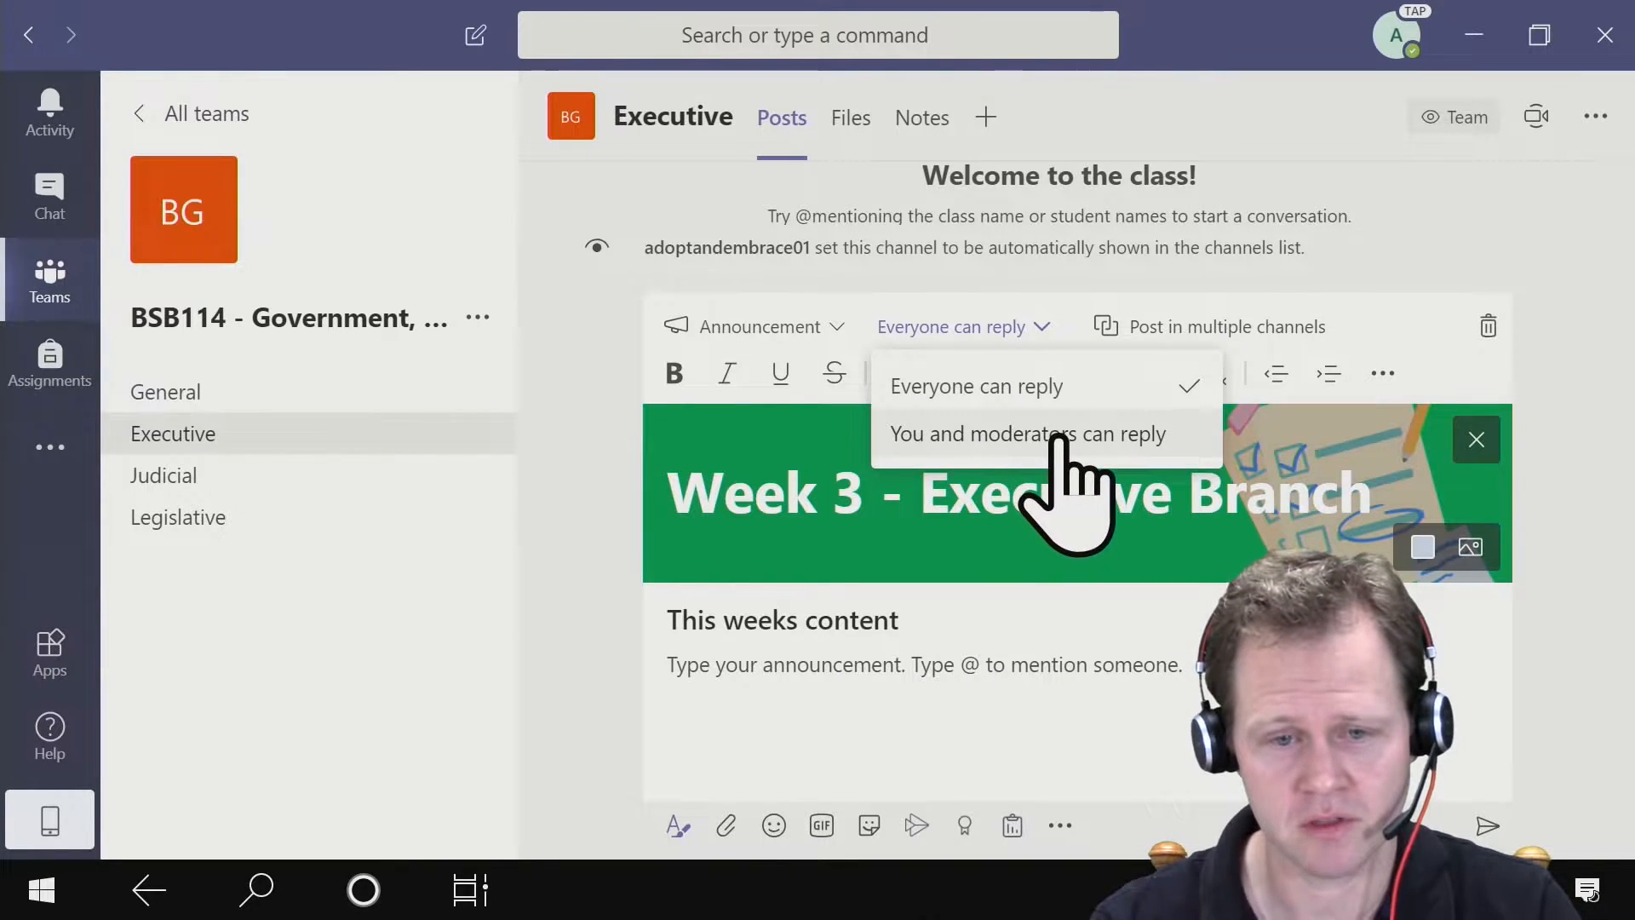
click(1092, 391)
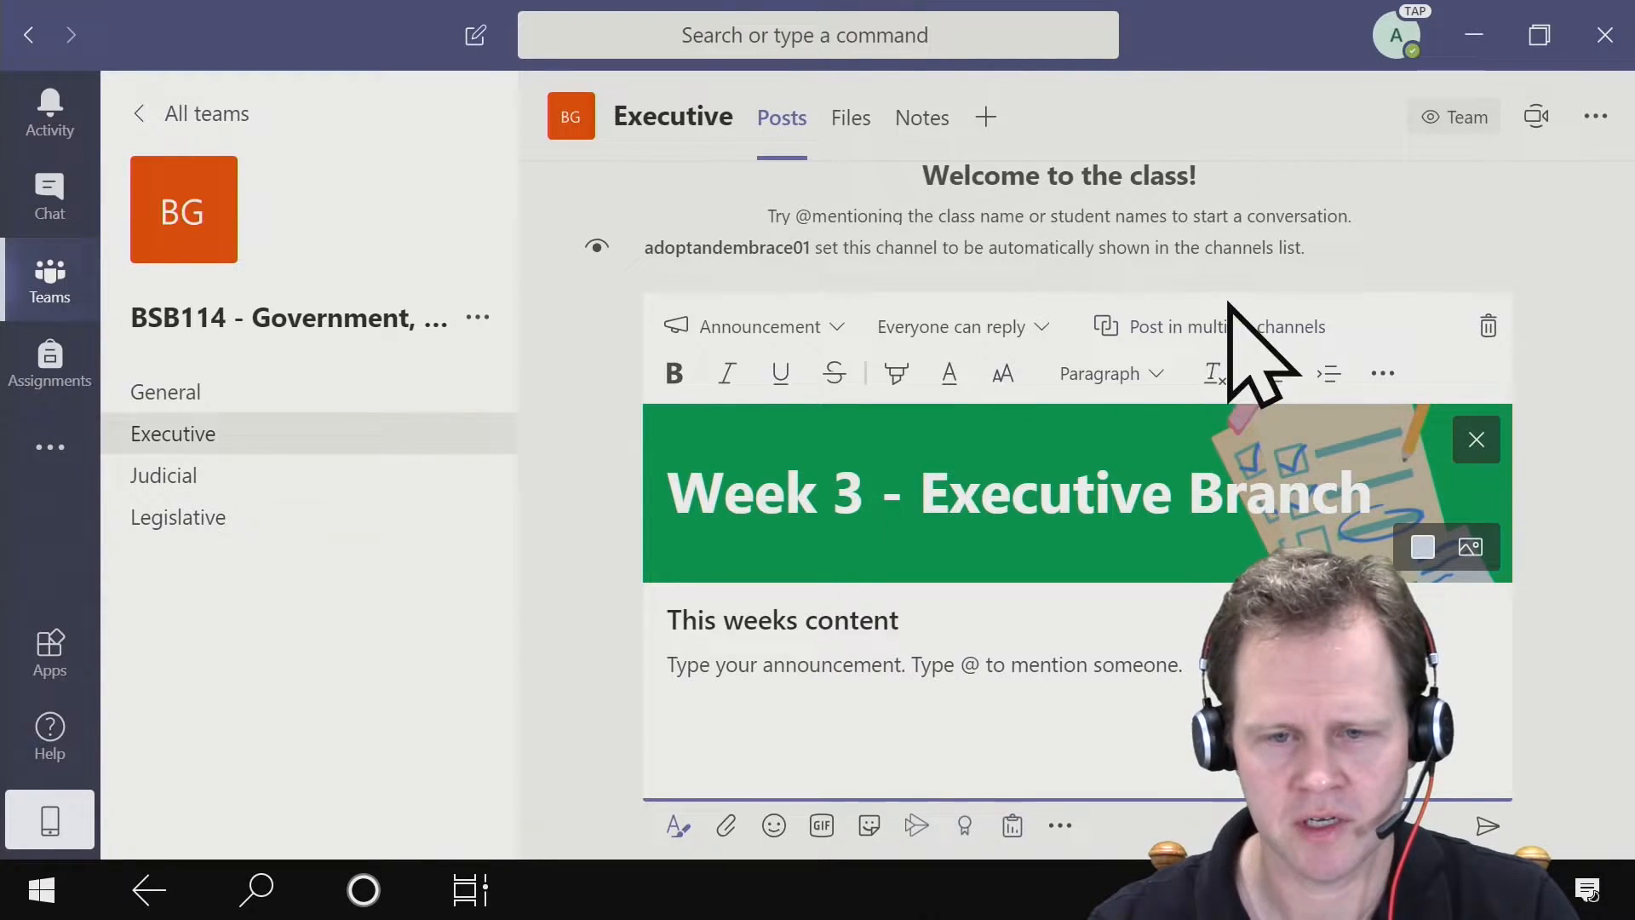
click(1153, 330)
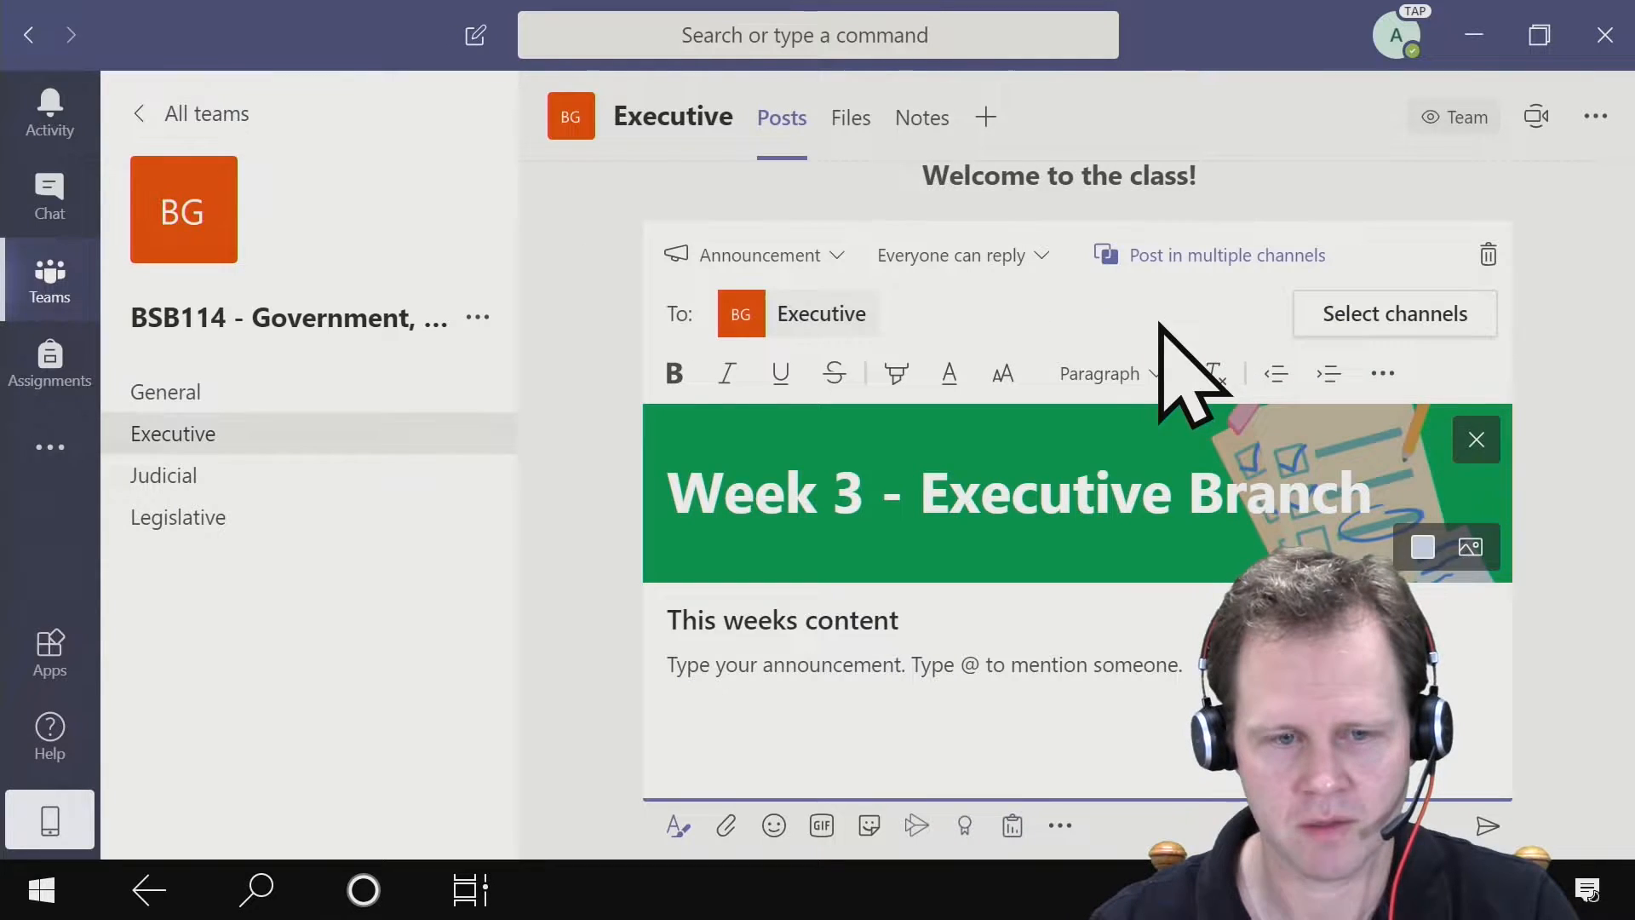
click(1448, 315)
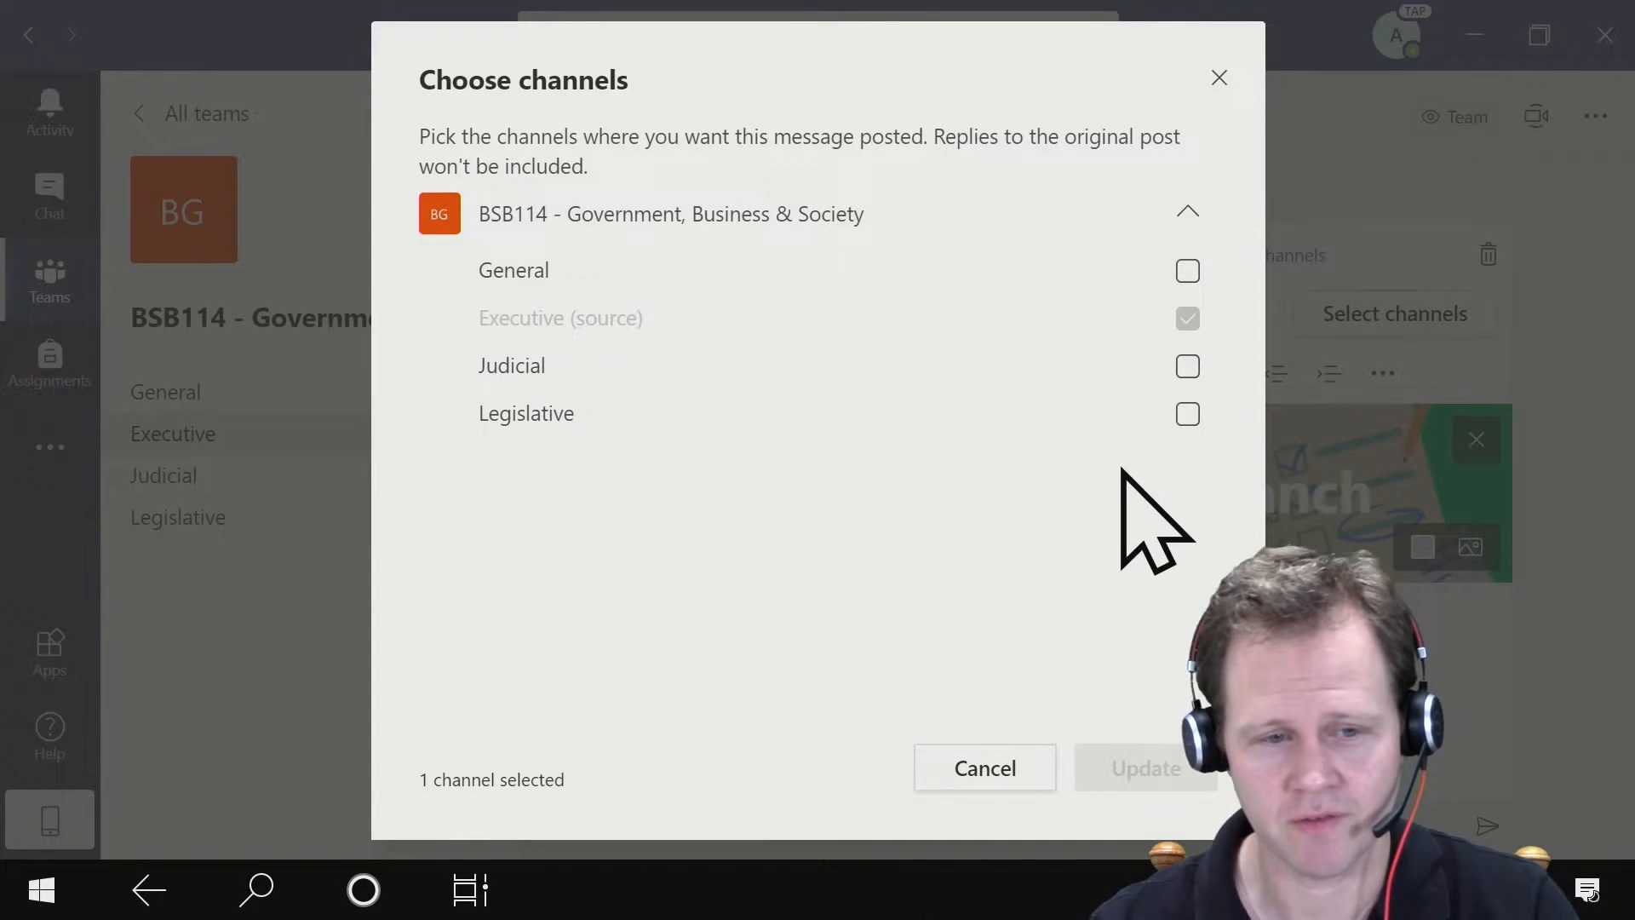
click(954, 768)
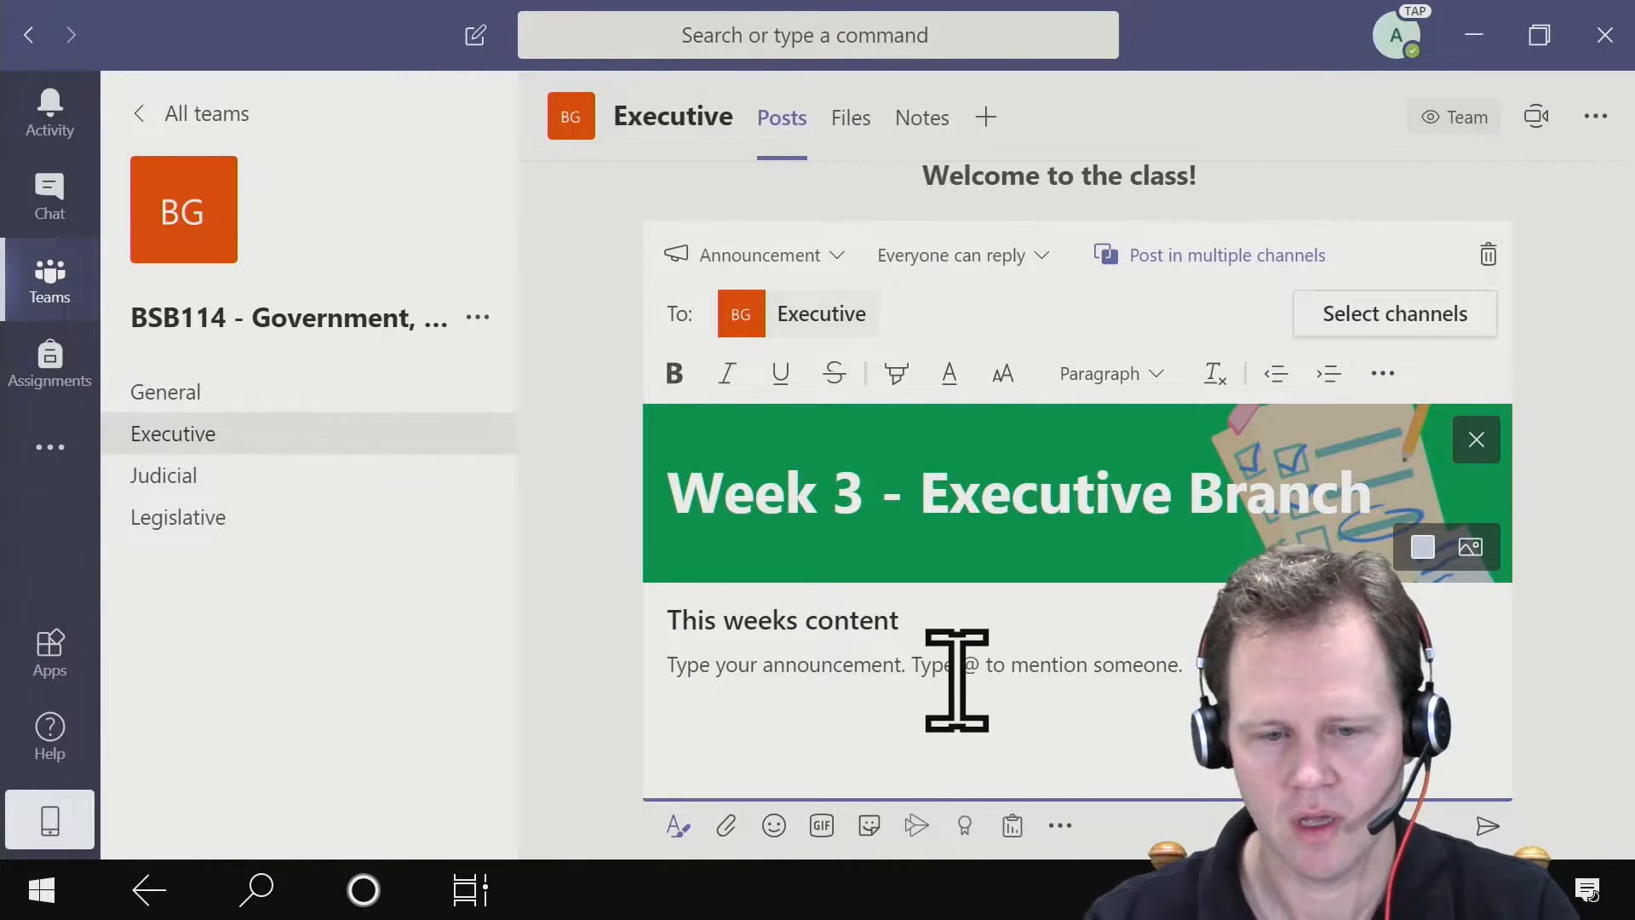
- Try to mention an account starting with "adop" in the announcement body, then clear the text
click(696, 679)
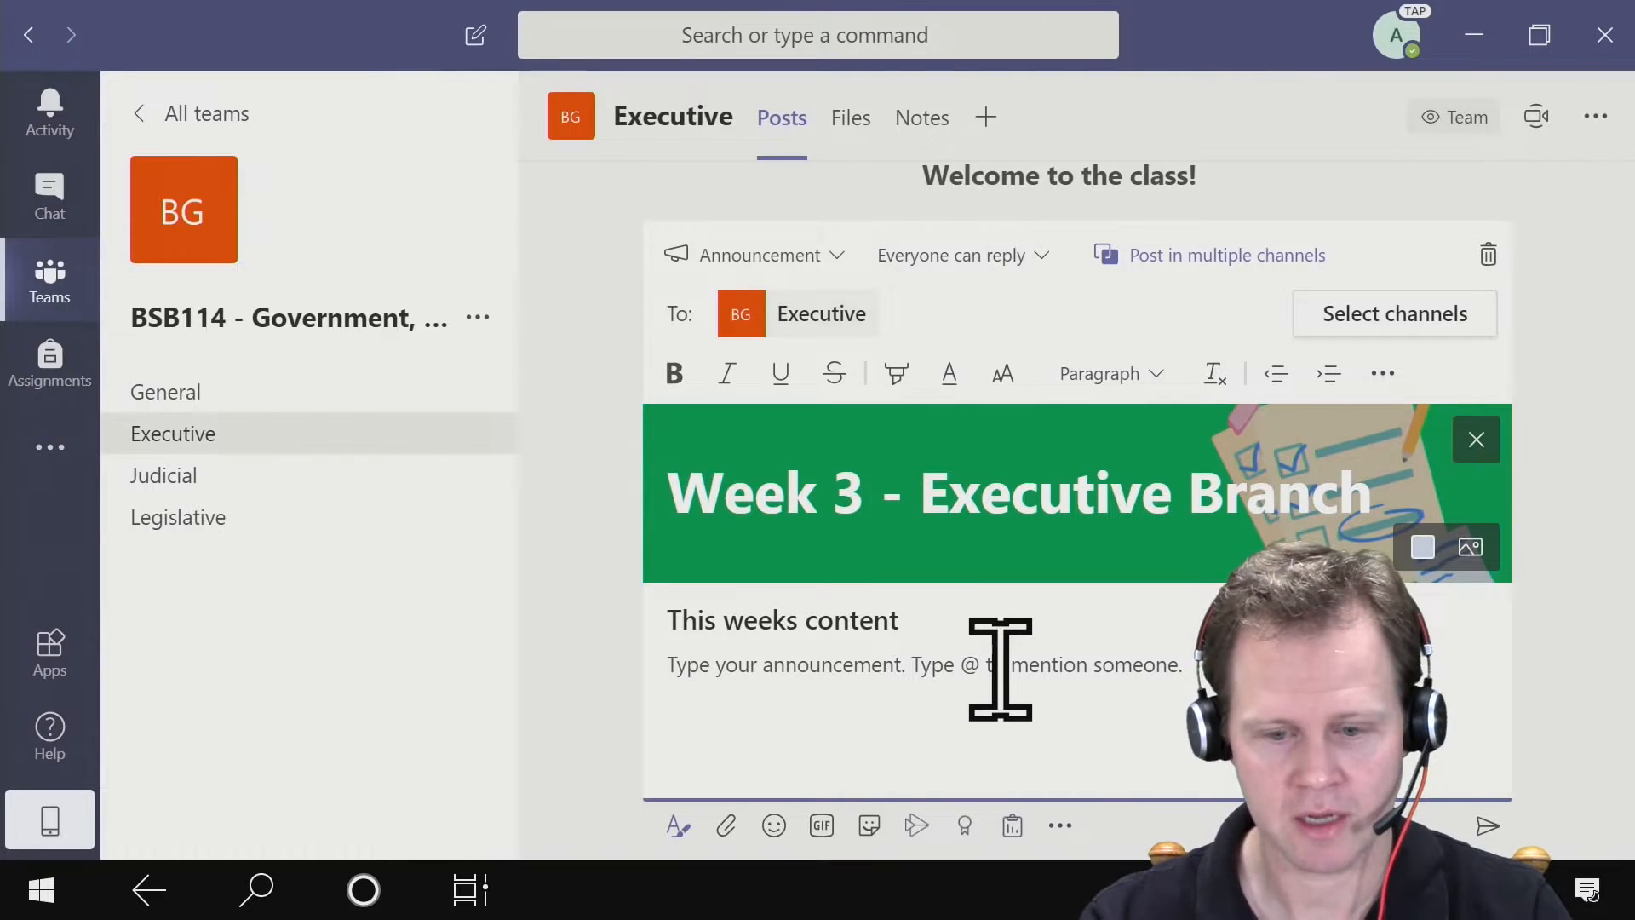
text(@)
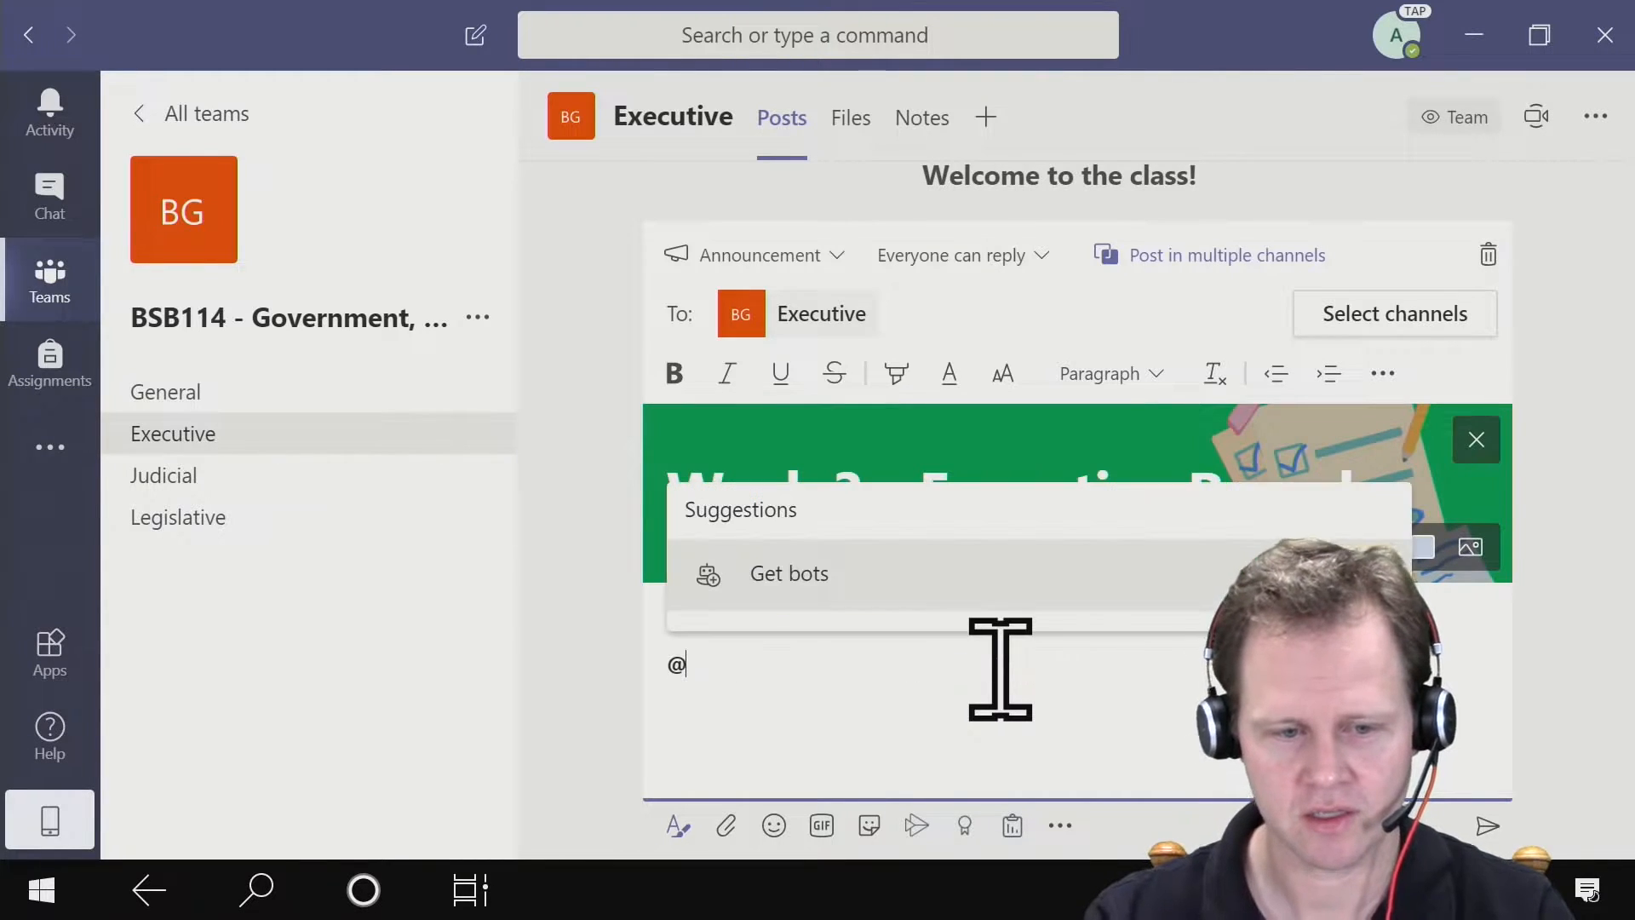
text(adop)
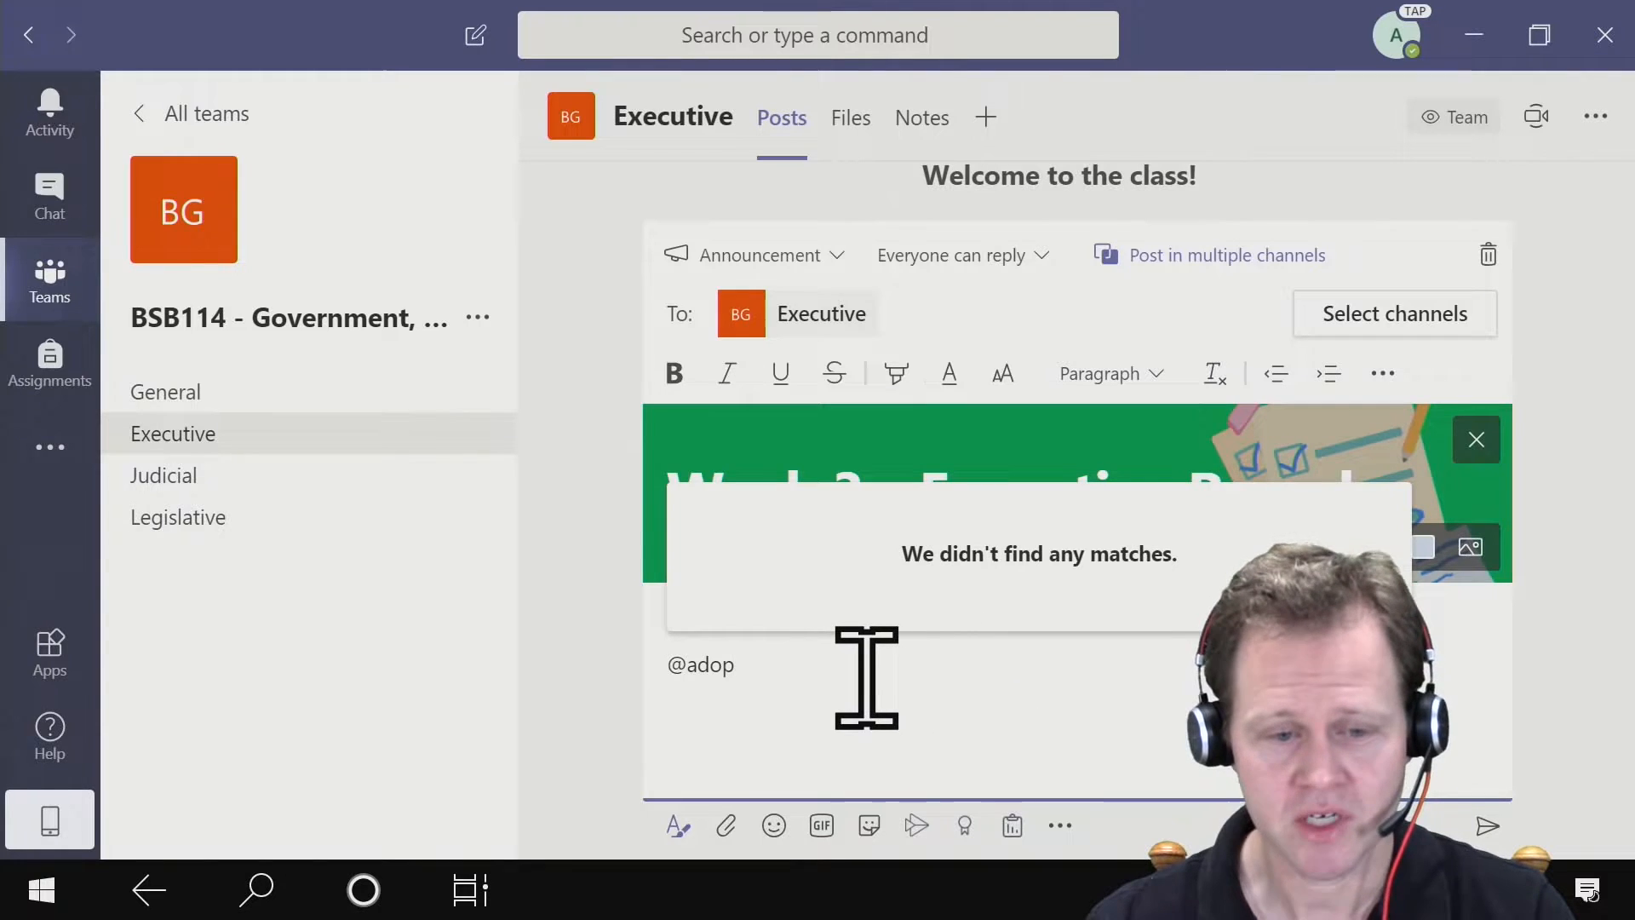
key(BackSpace)
key(BackSpace)
key(BackSpace)
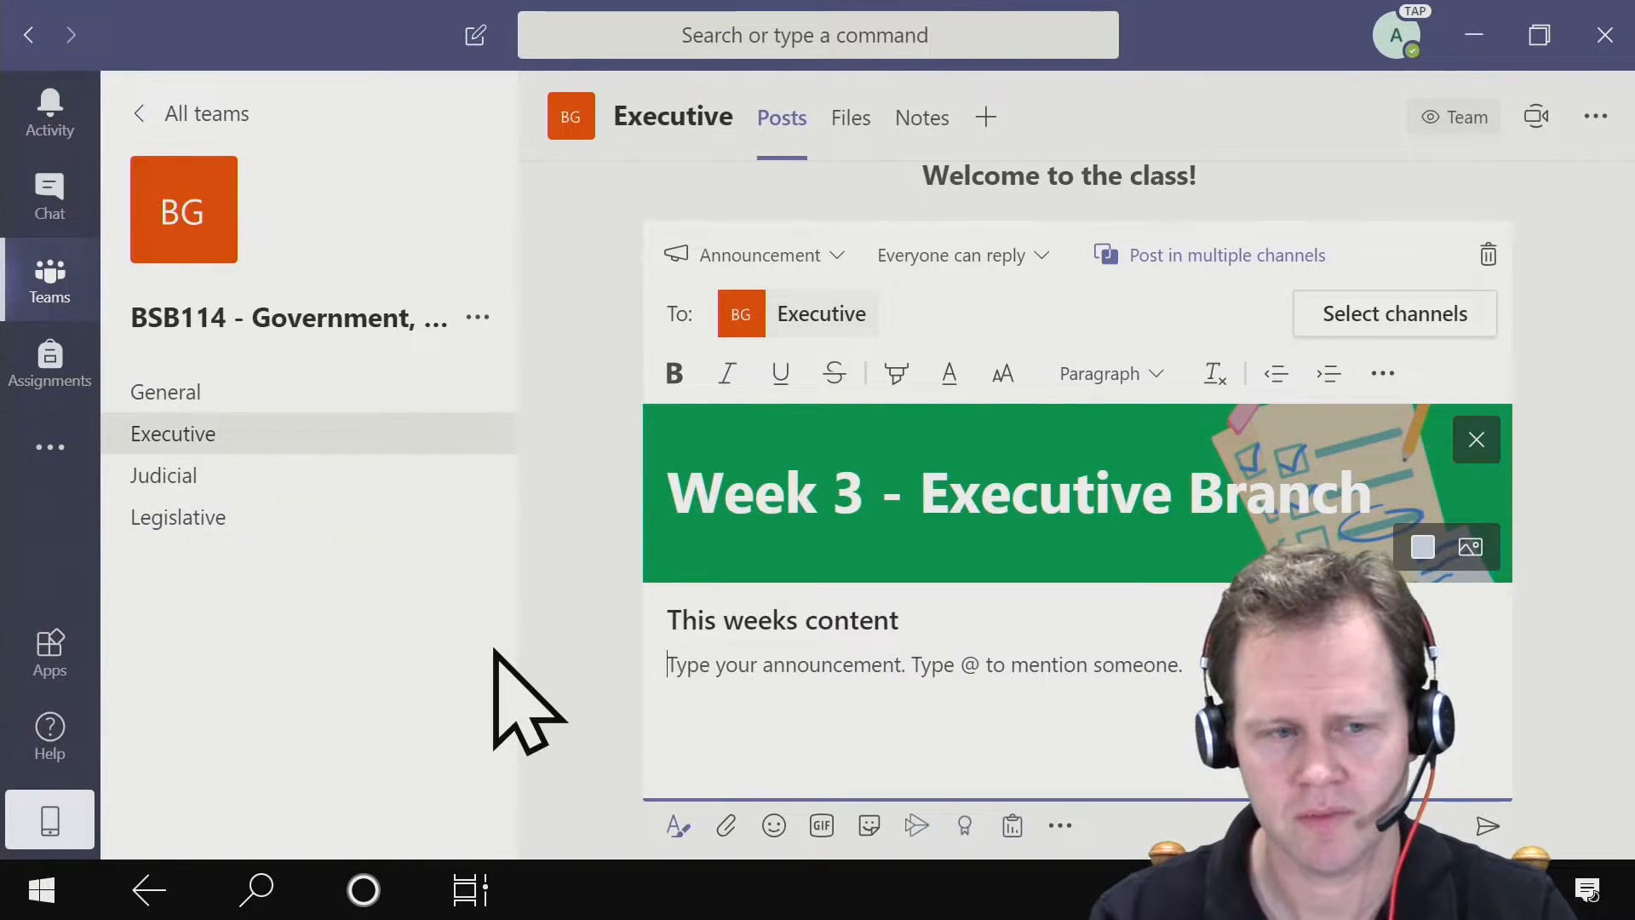
- Mention the BSB114 - Government, Business & Society team in the announcement body and post the announcement
mouse_move(443, 418)
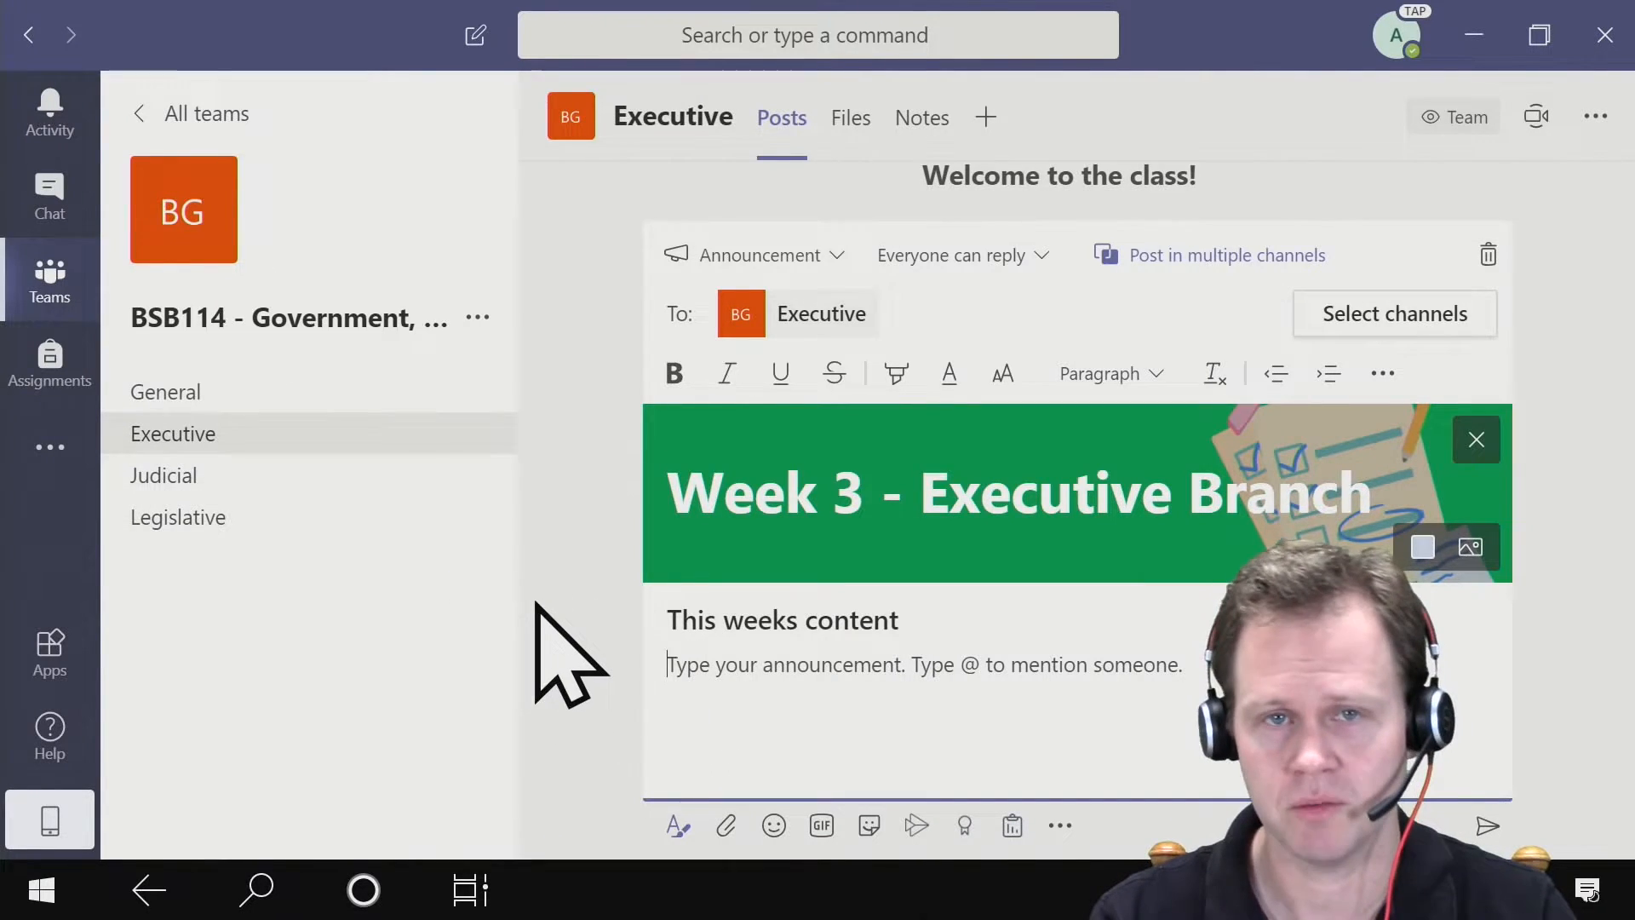
text(@)
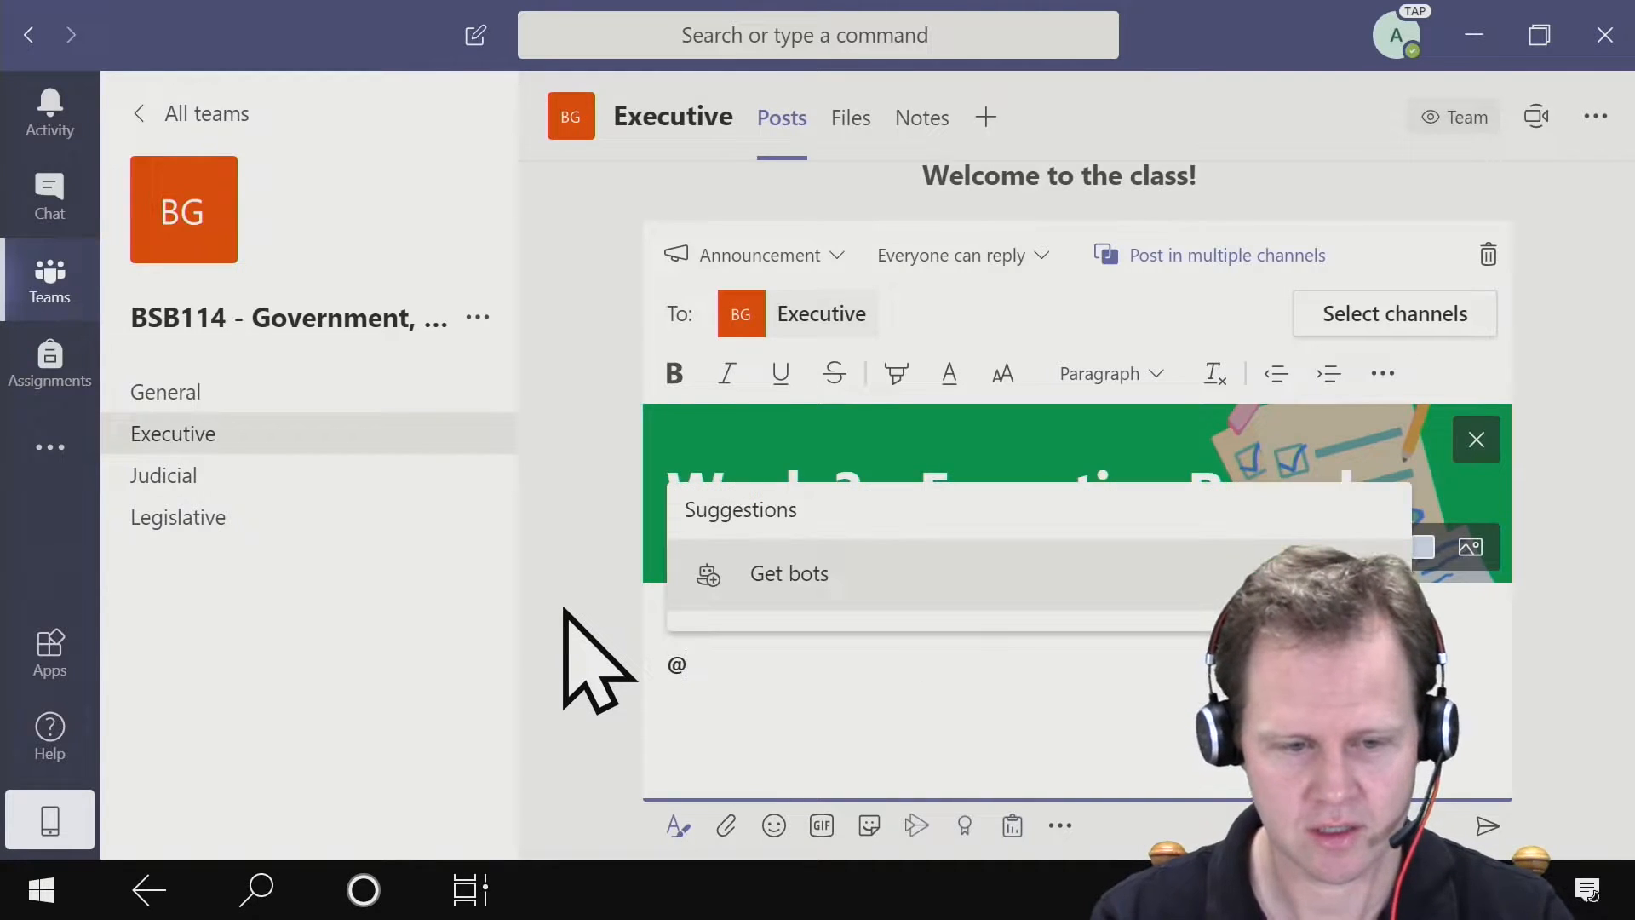
text(bsb)
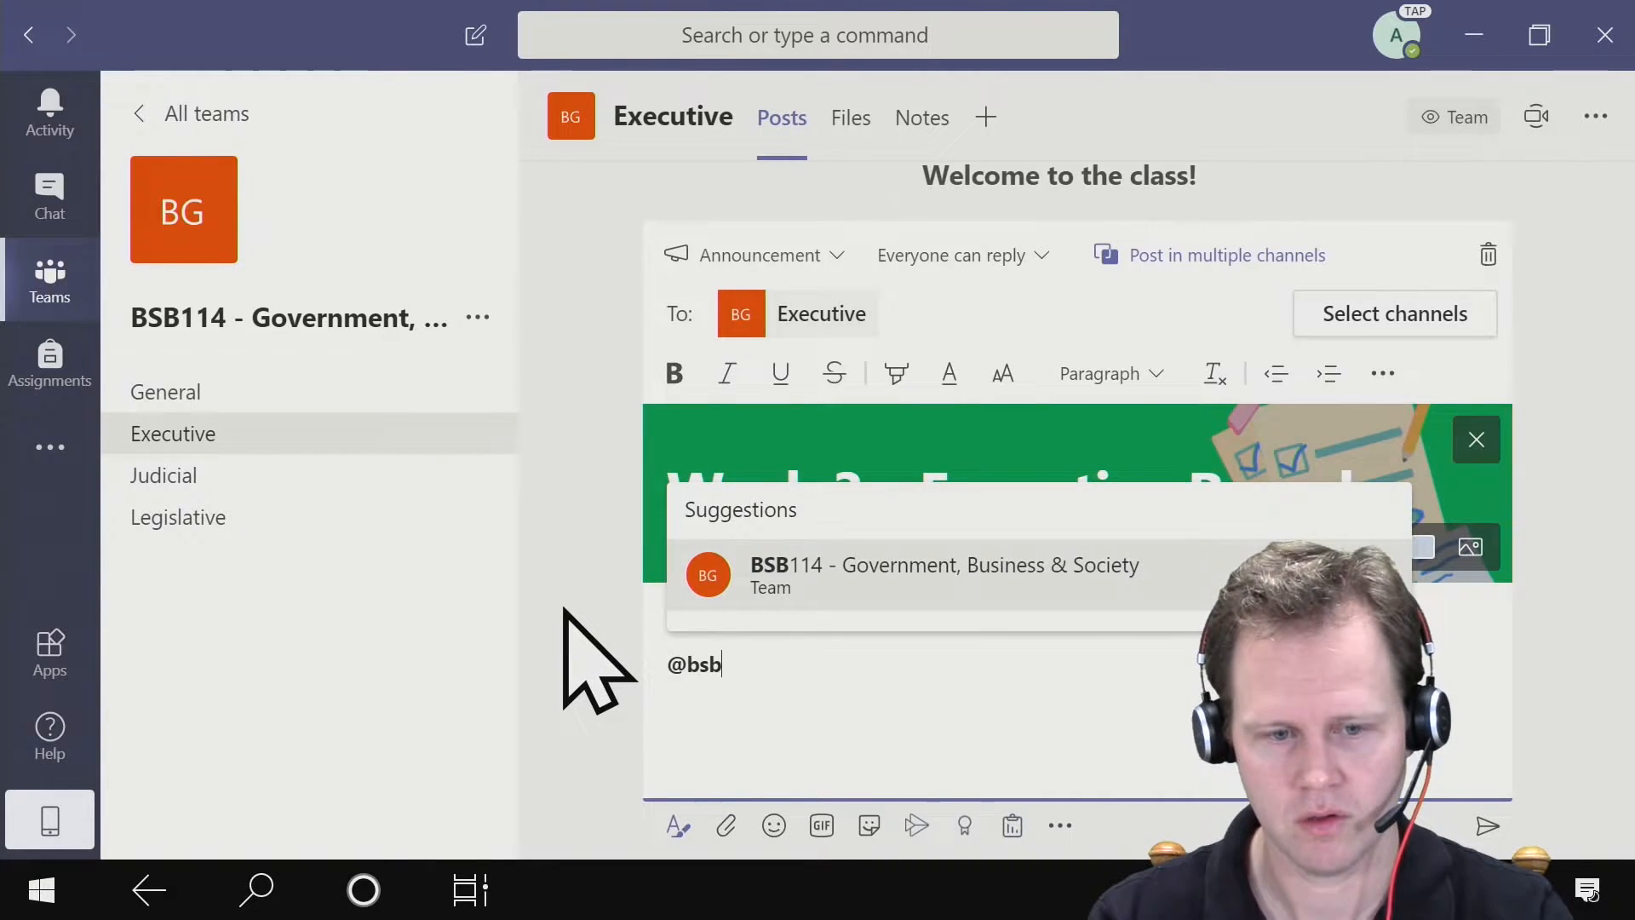
click(903, 586)
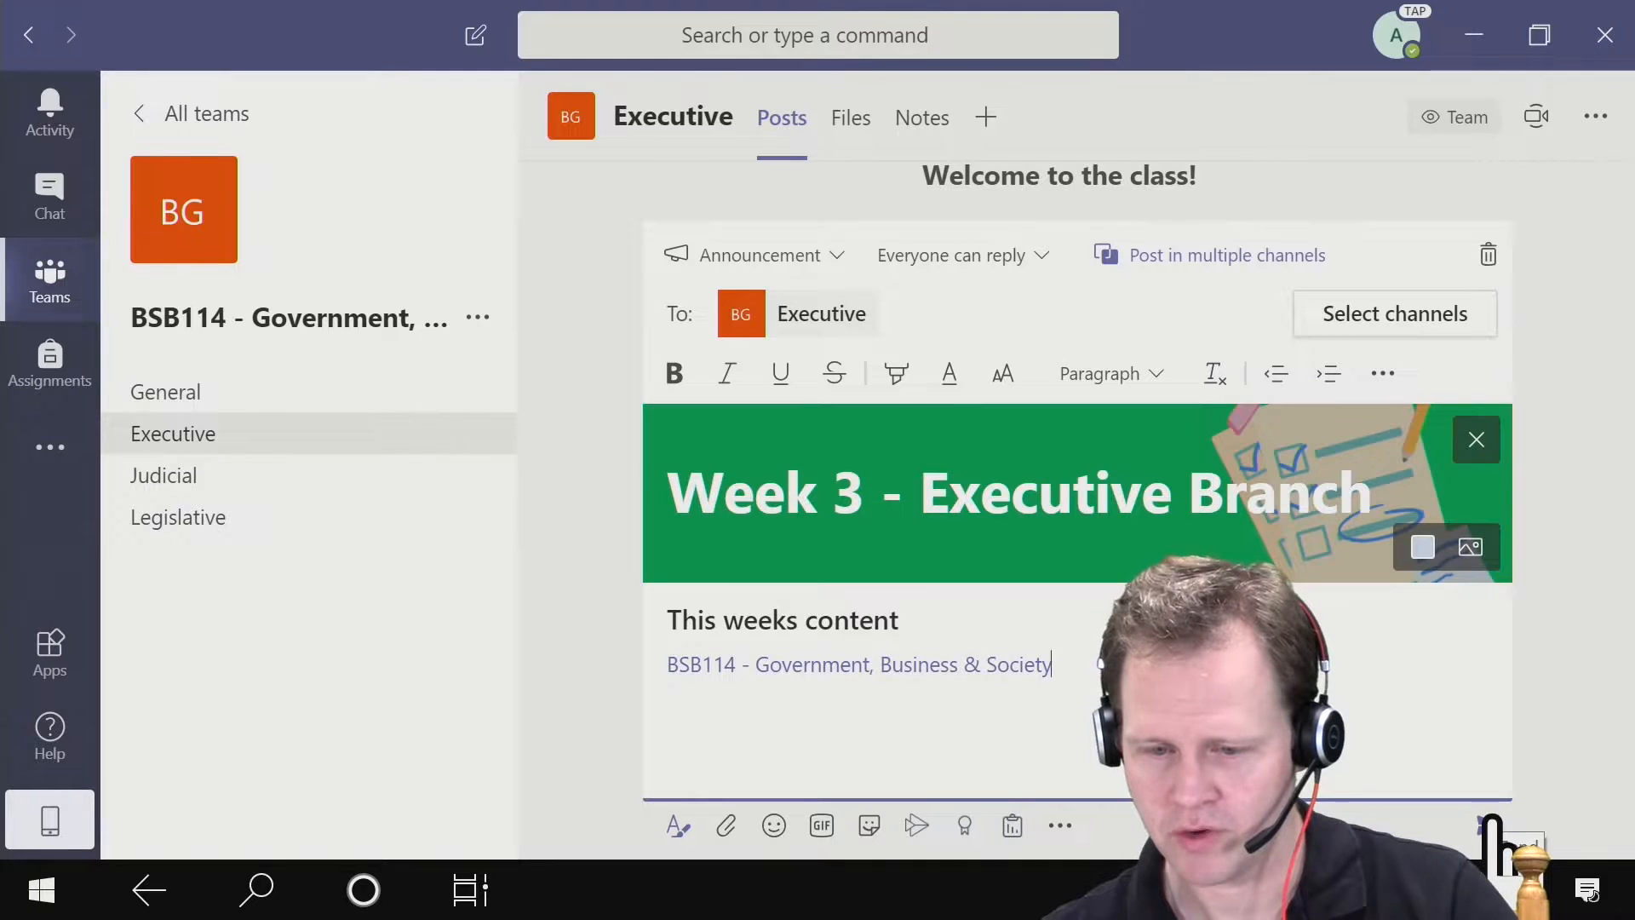
click(1492, 822)
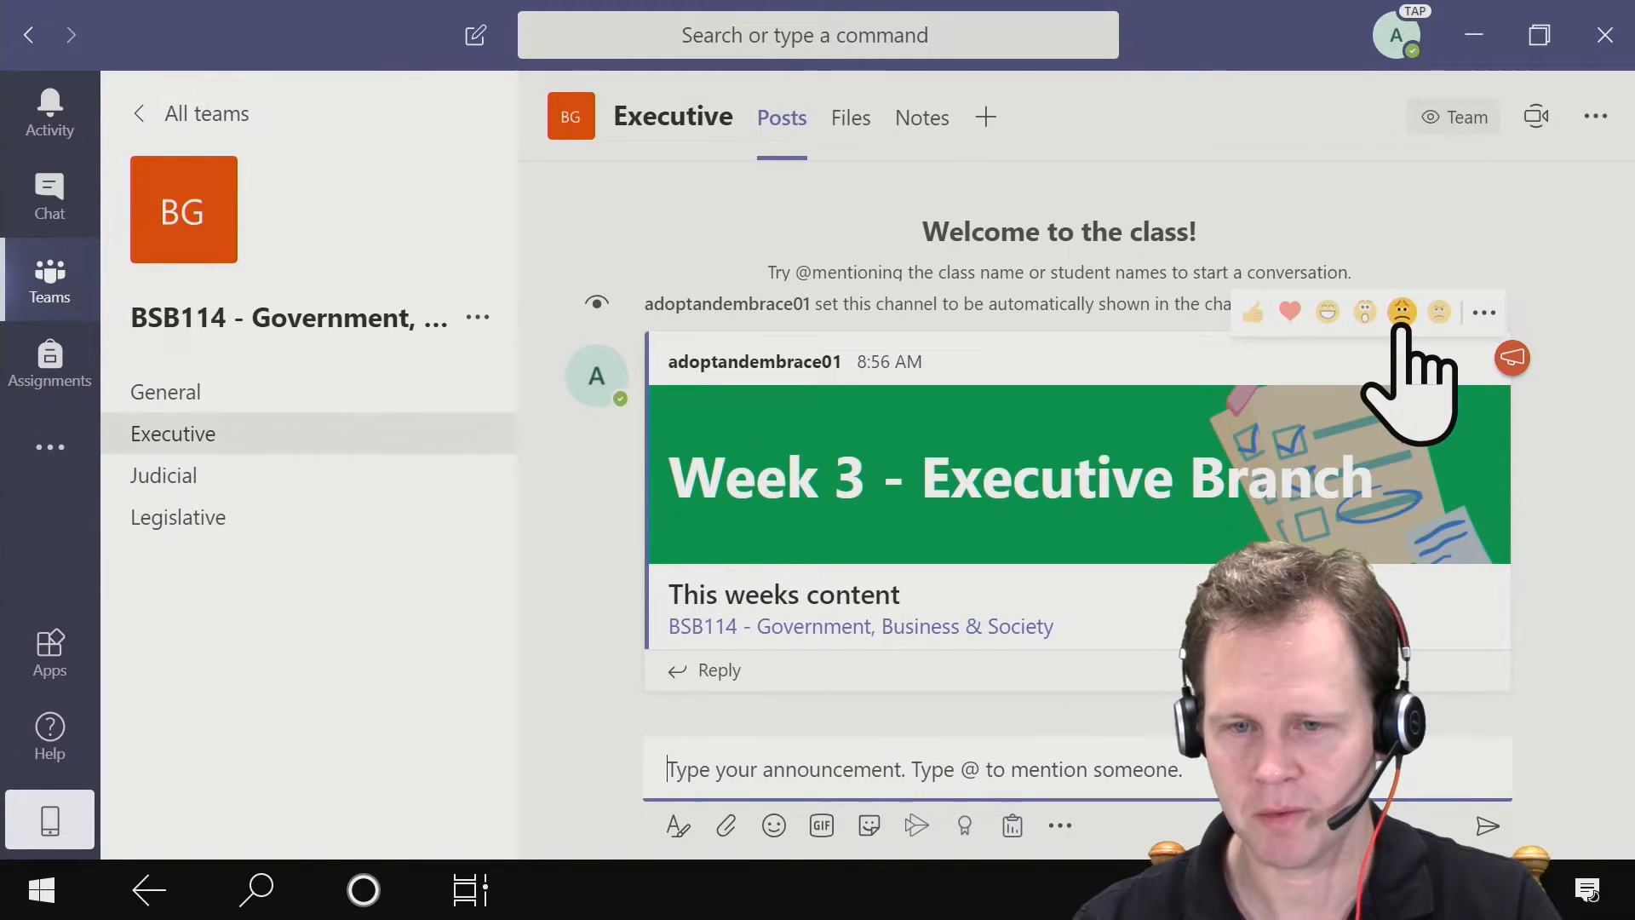
- React to the posted Week 3 announcement with a thumbs-up
click(1251, 312)
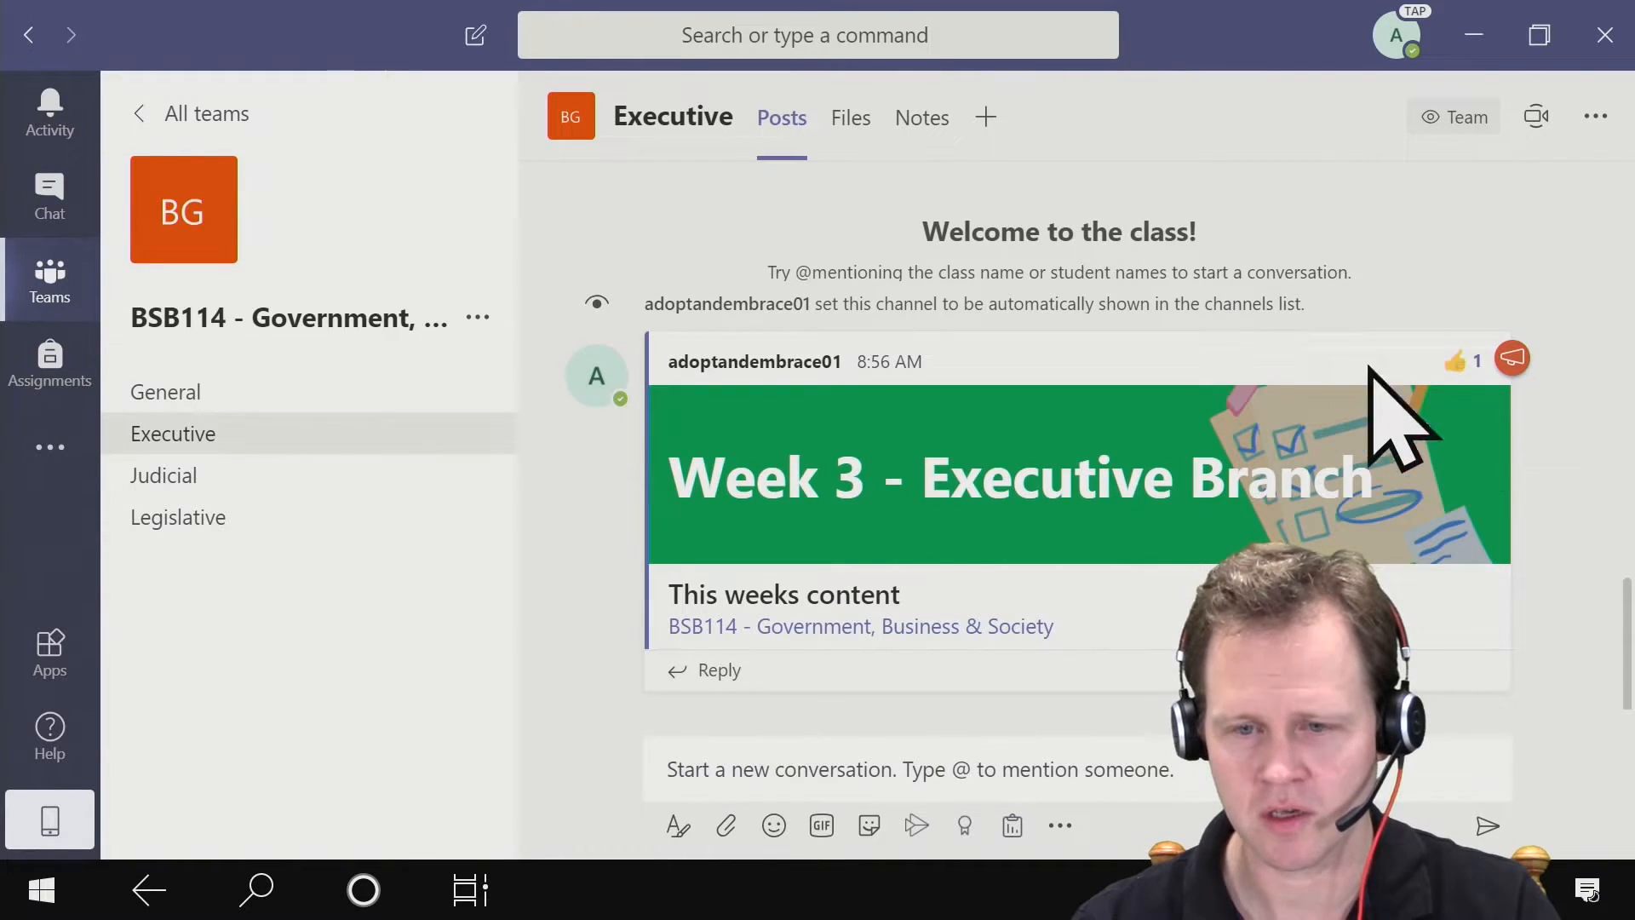
mouse_move(1465, 361)
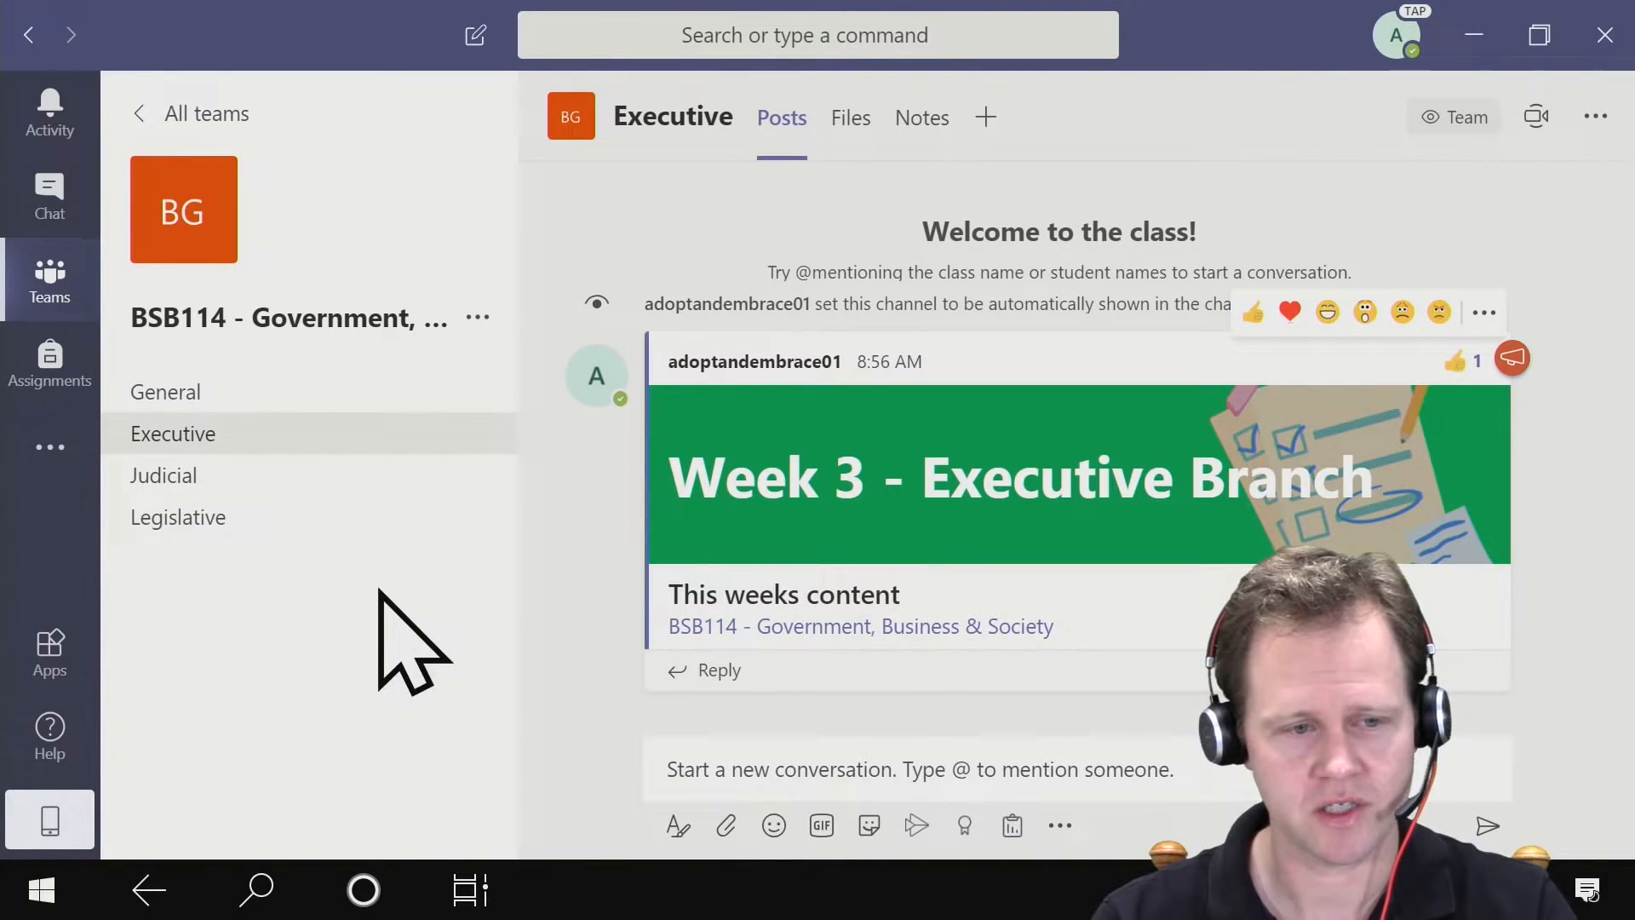
- In the class team's details, set the avatar grade level to Post-Secondary and the subject to Social Sciences
click(209, 235)
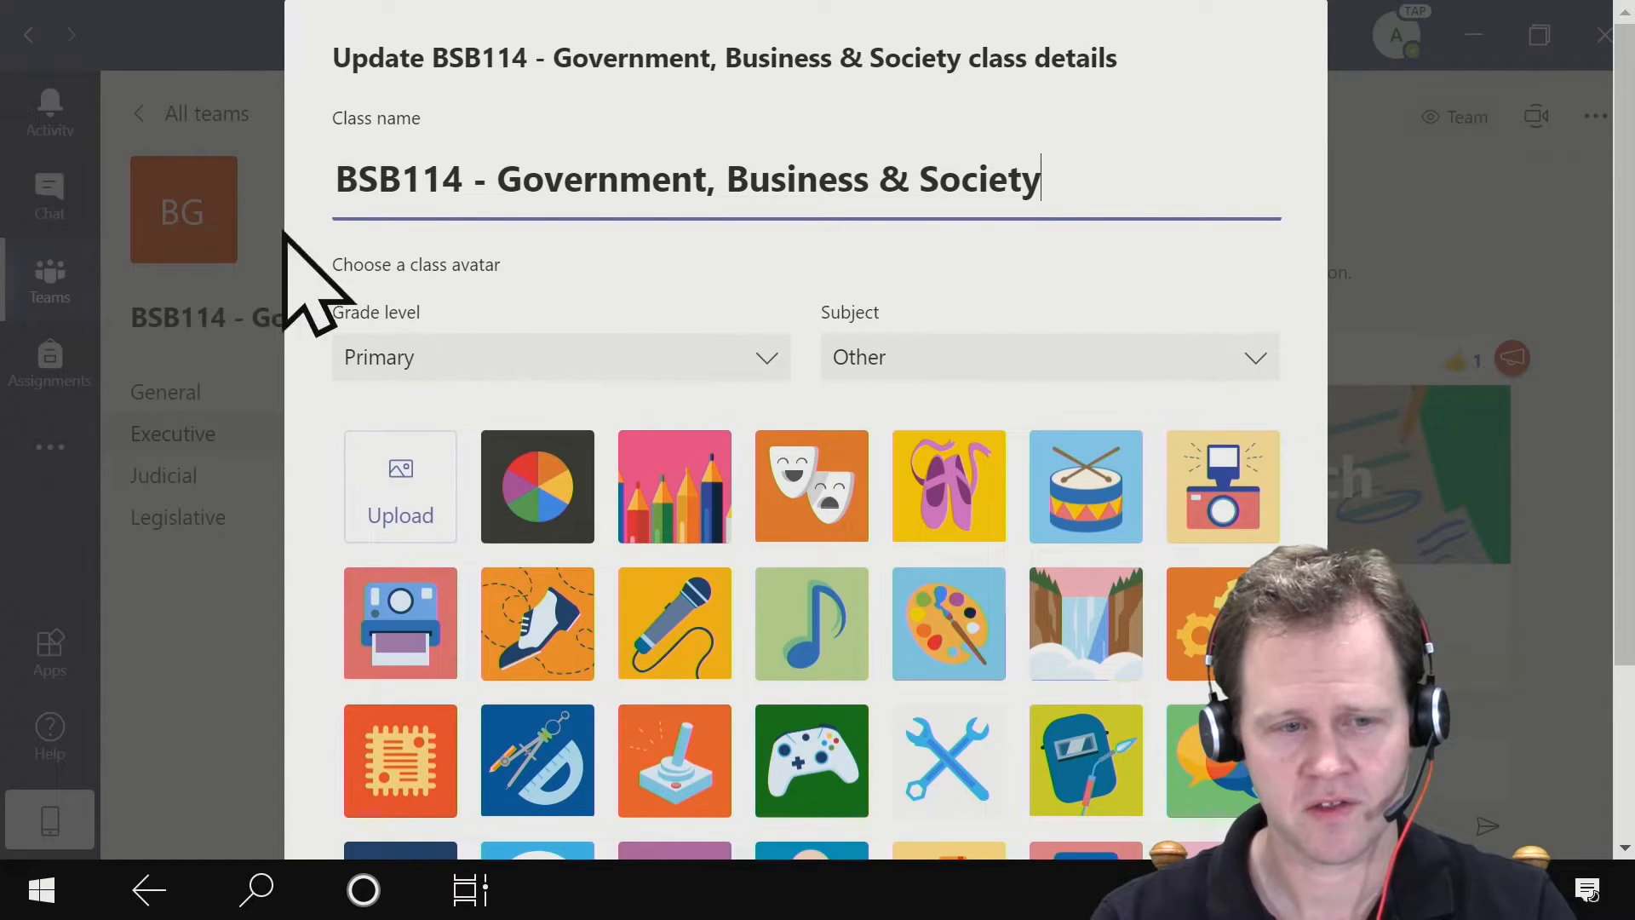
click(599, 356)
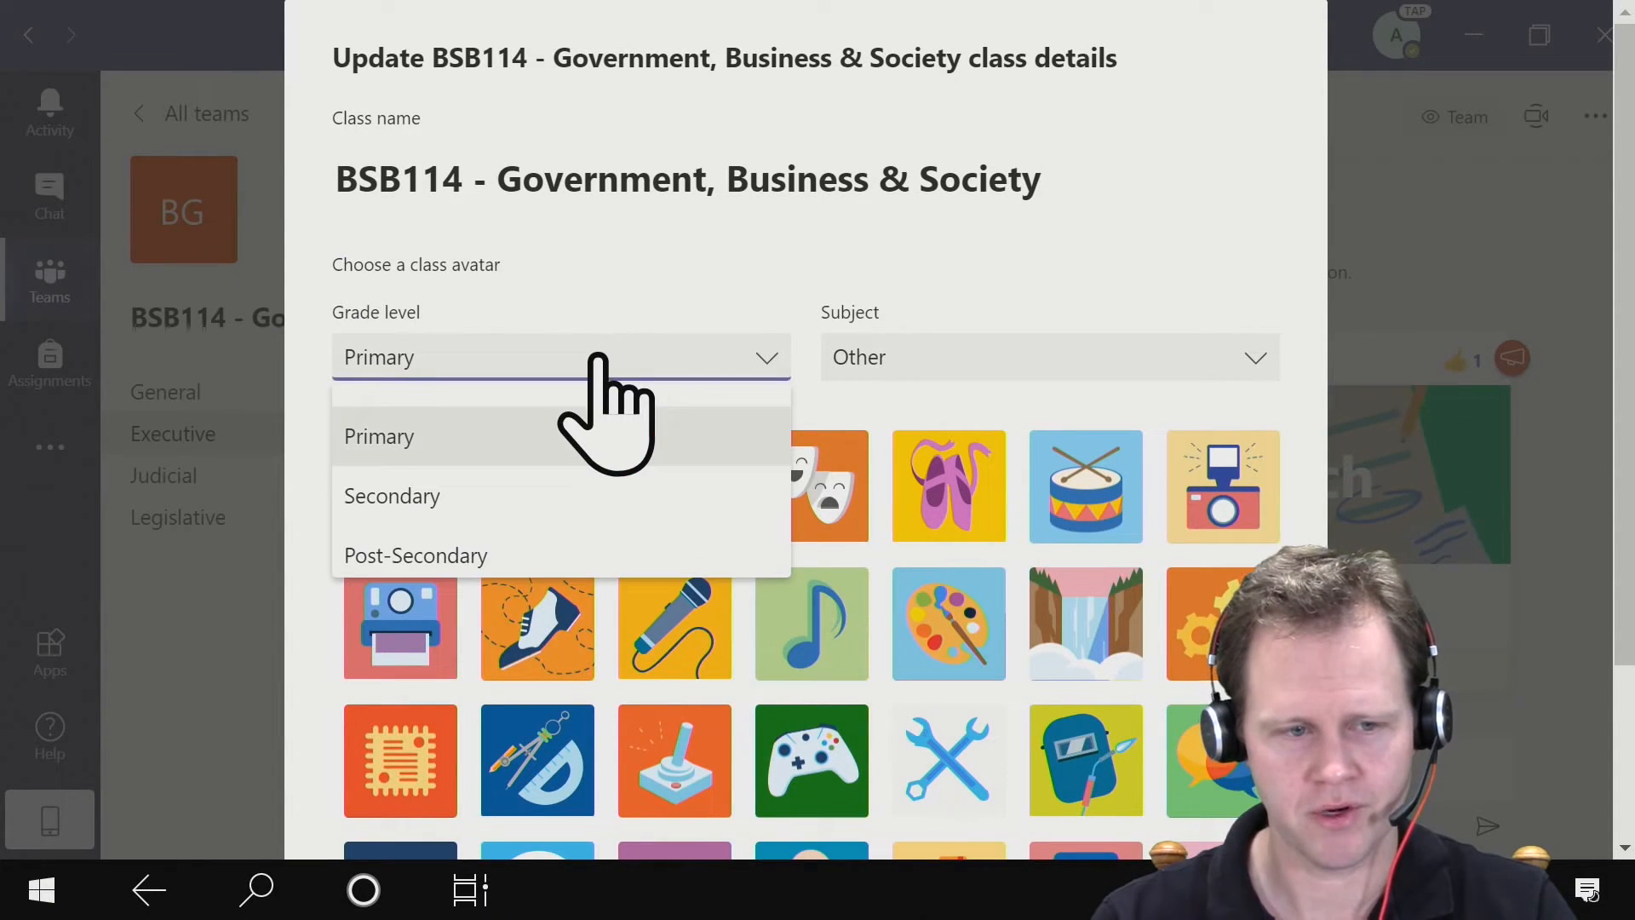
click(461, 556)
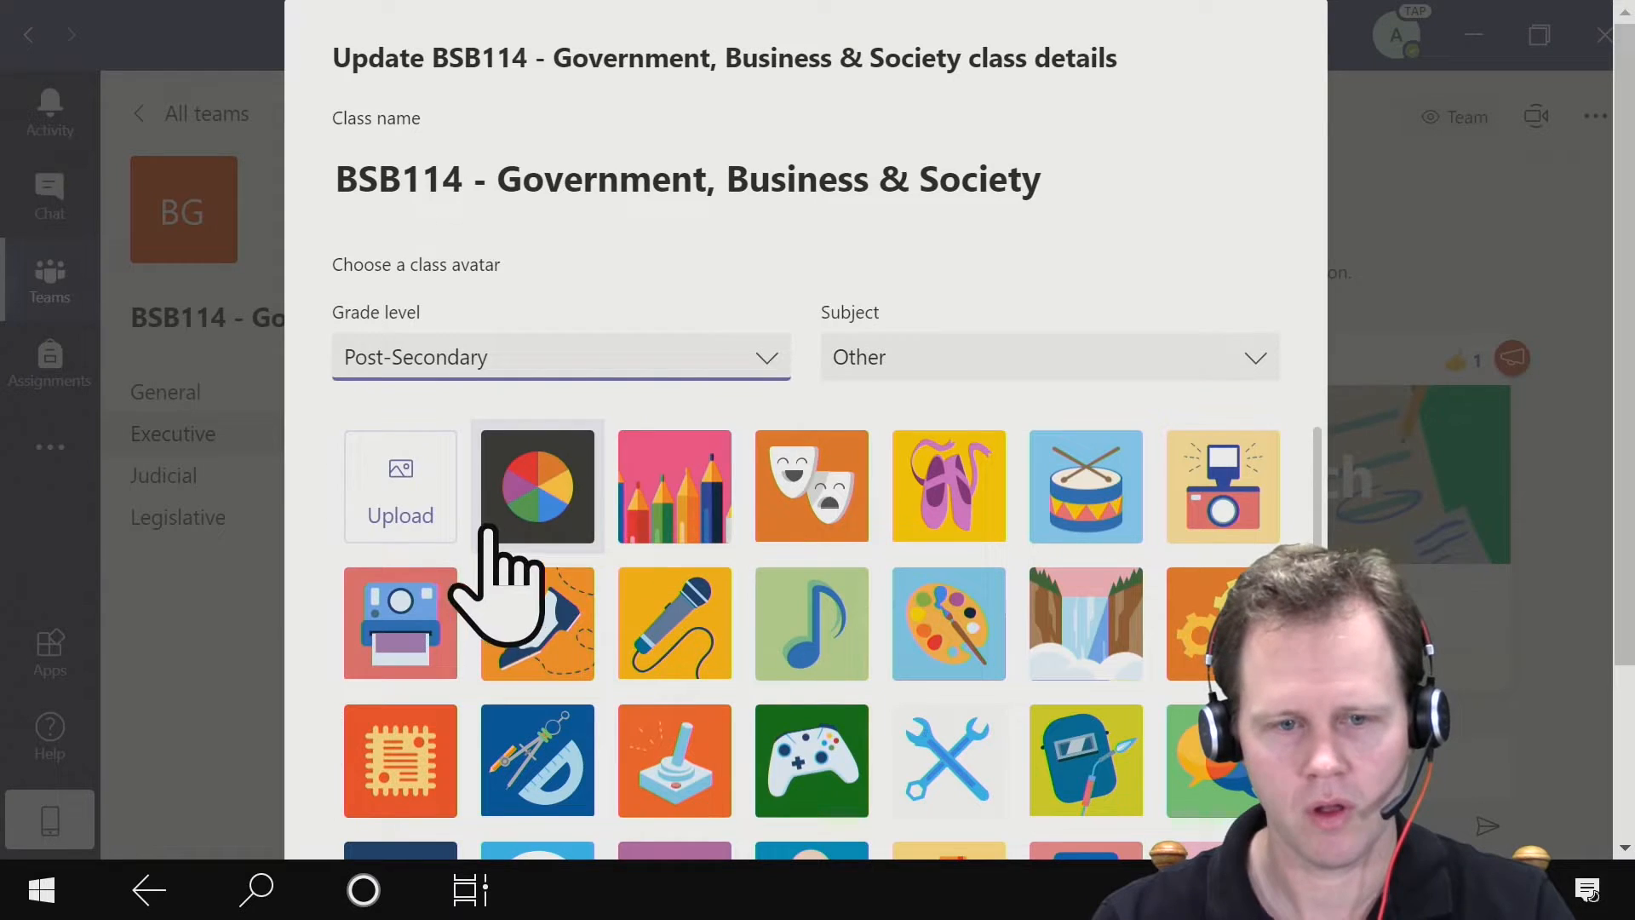
click(1138, 360)
scroll(1089, 489, down, 5)
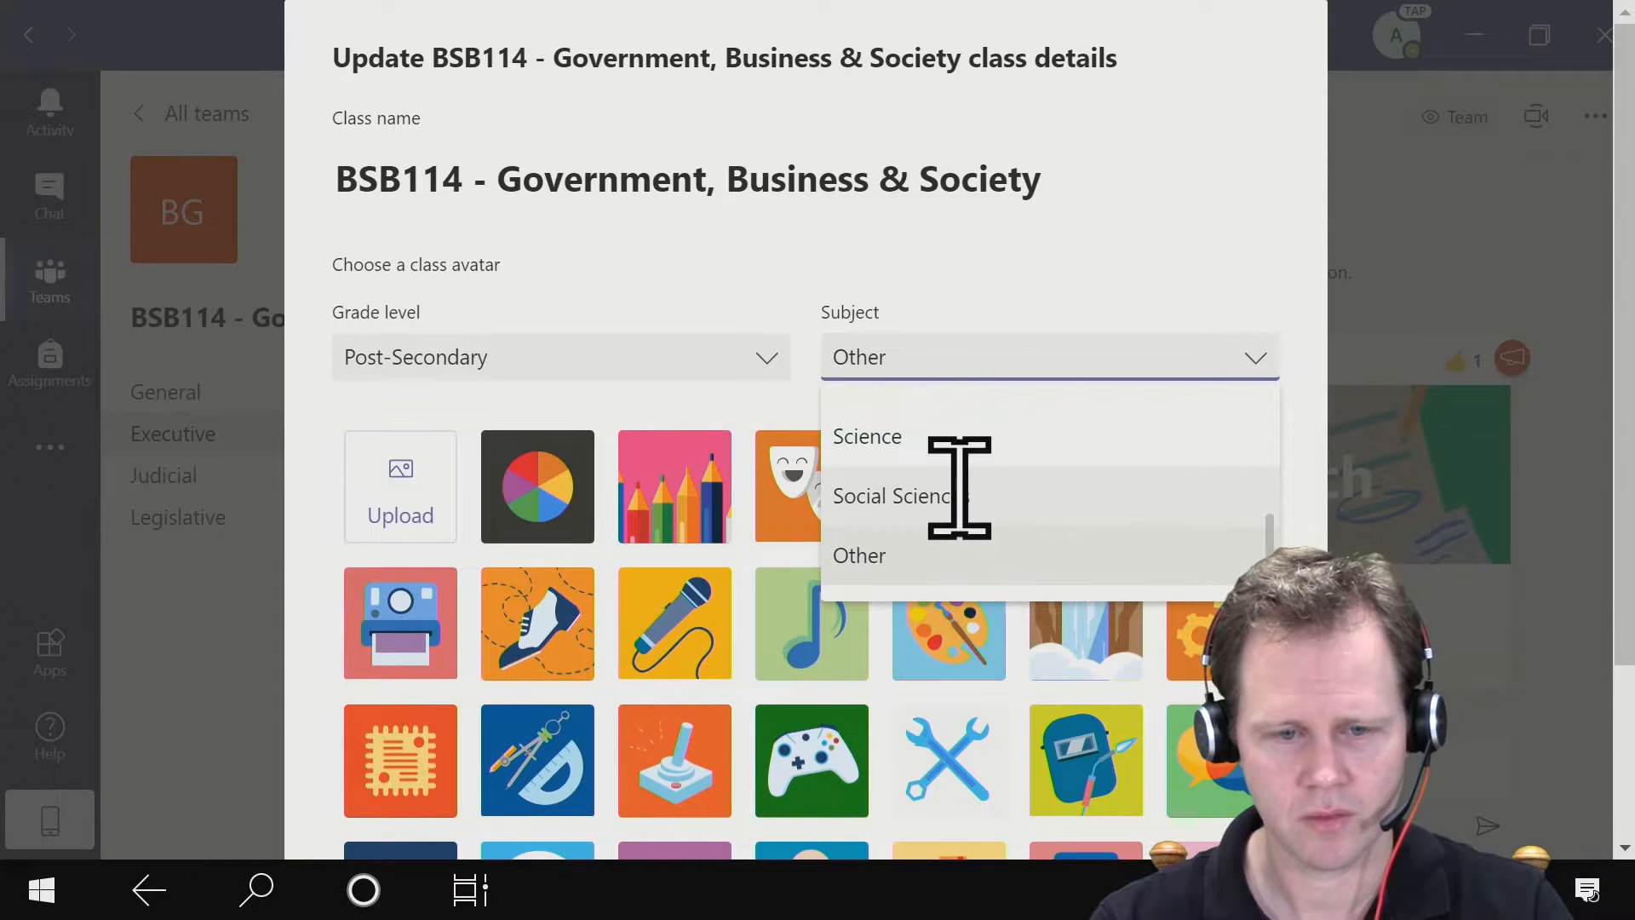
click(960, 487)
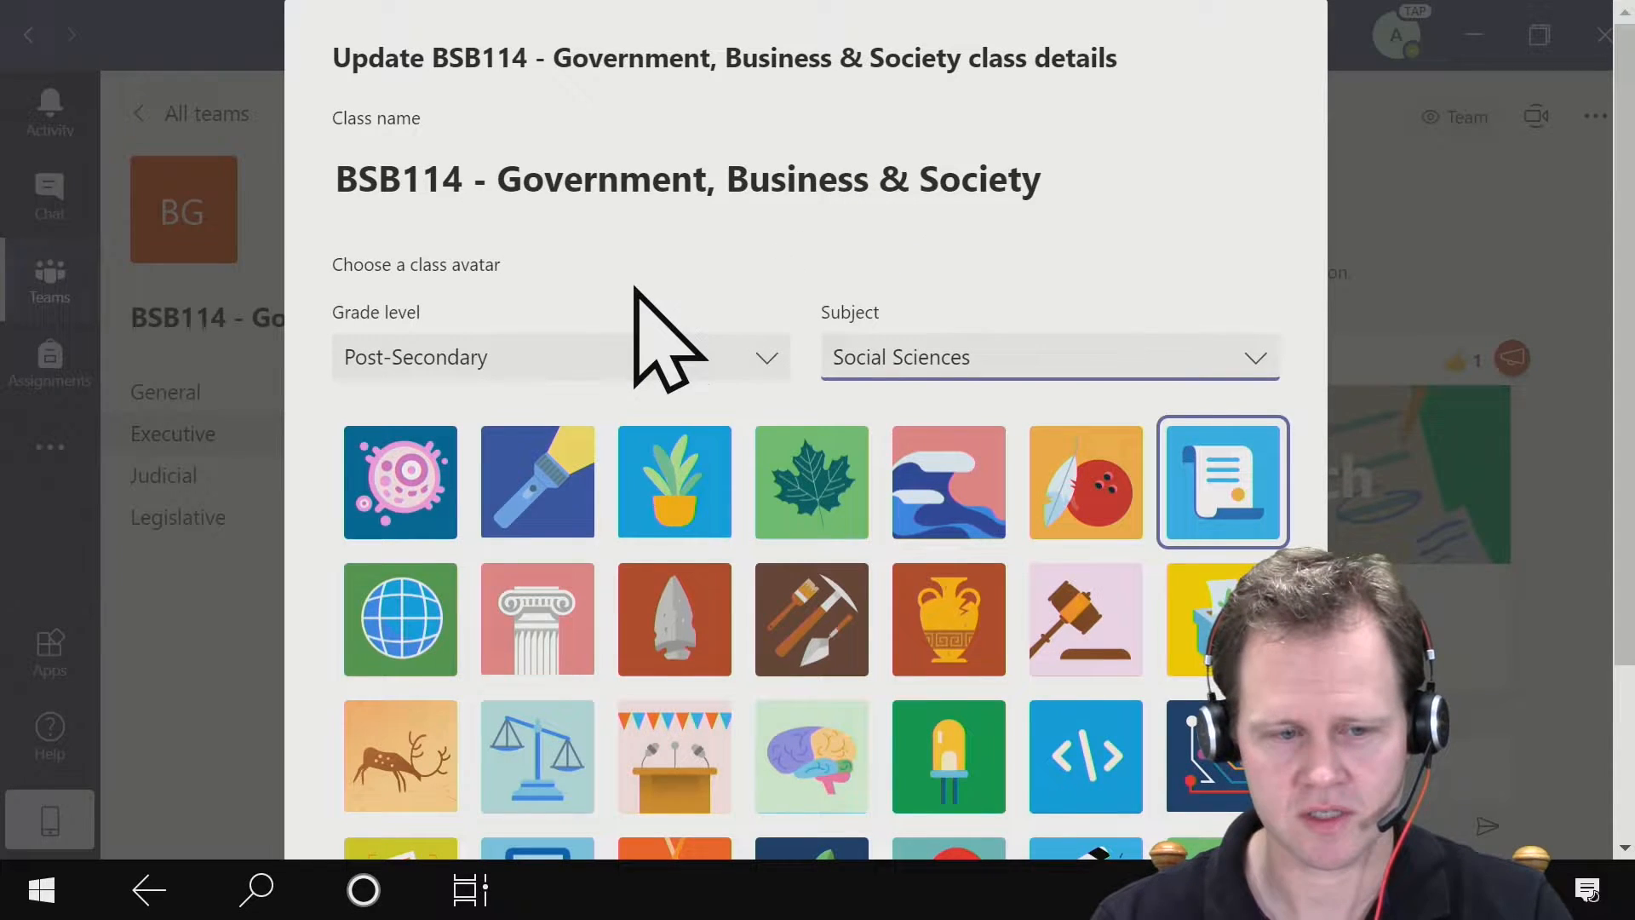
- Choose the balance scales picture as the class avatar and update the class details
scroll(638, 306, down, 1)
scroll(643, 408, down, 1)
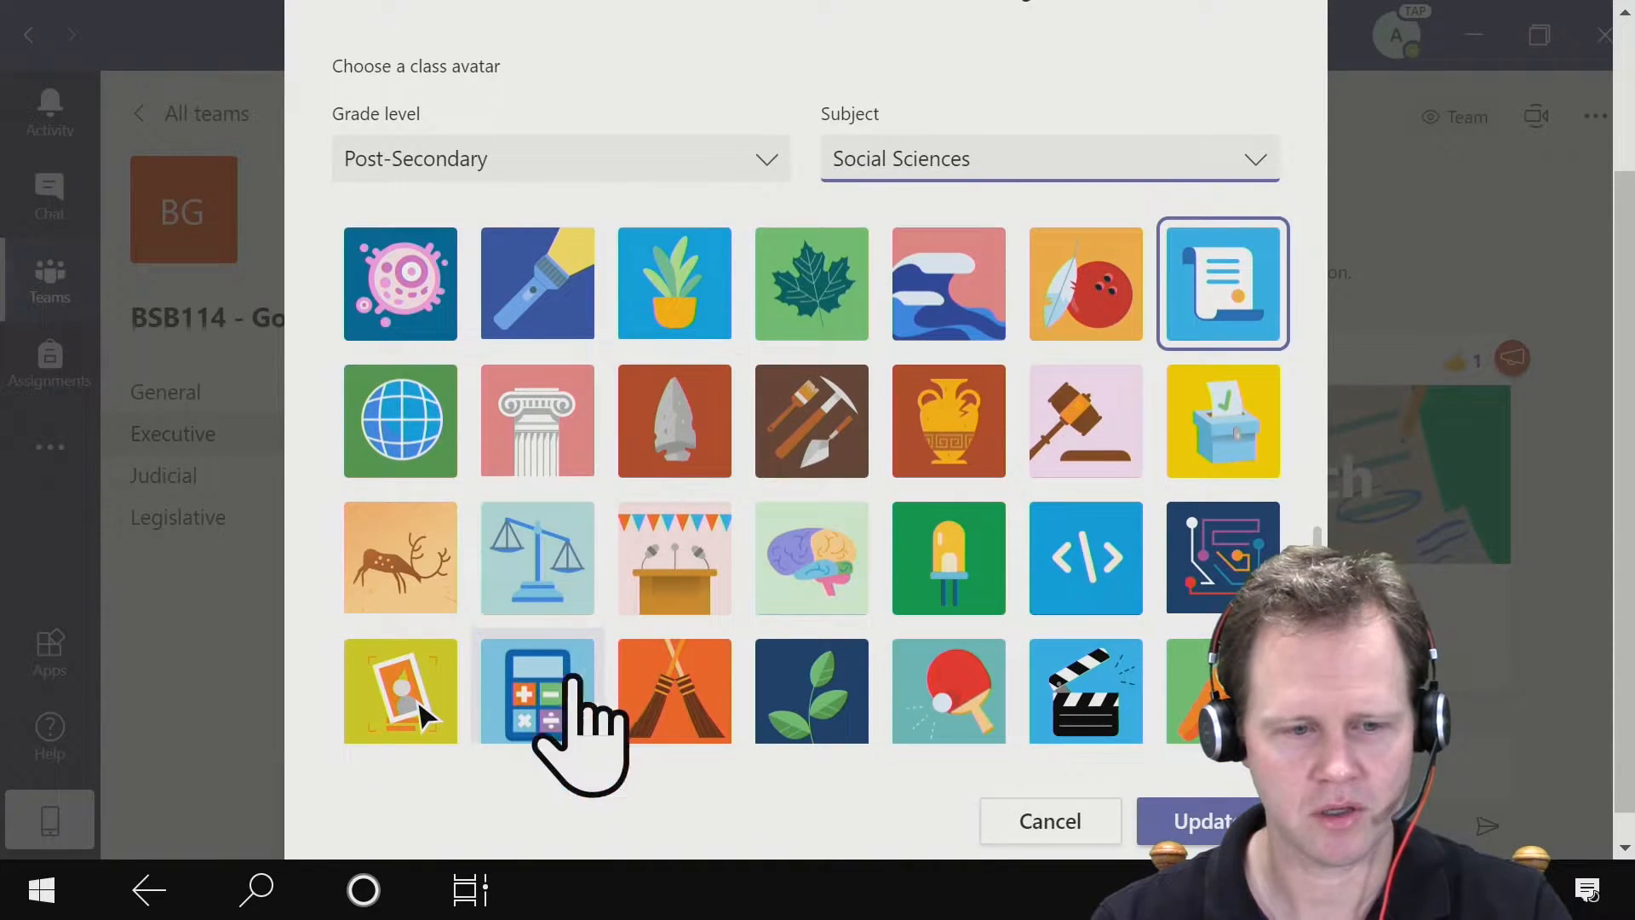
click(533, 558)
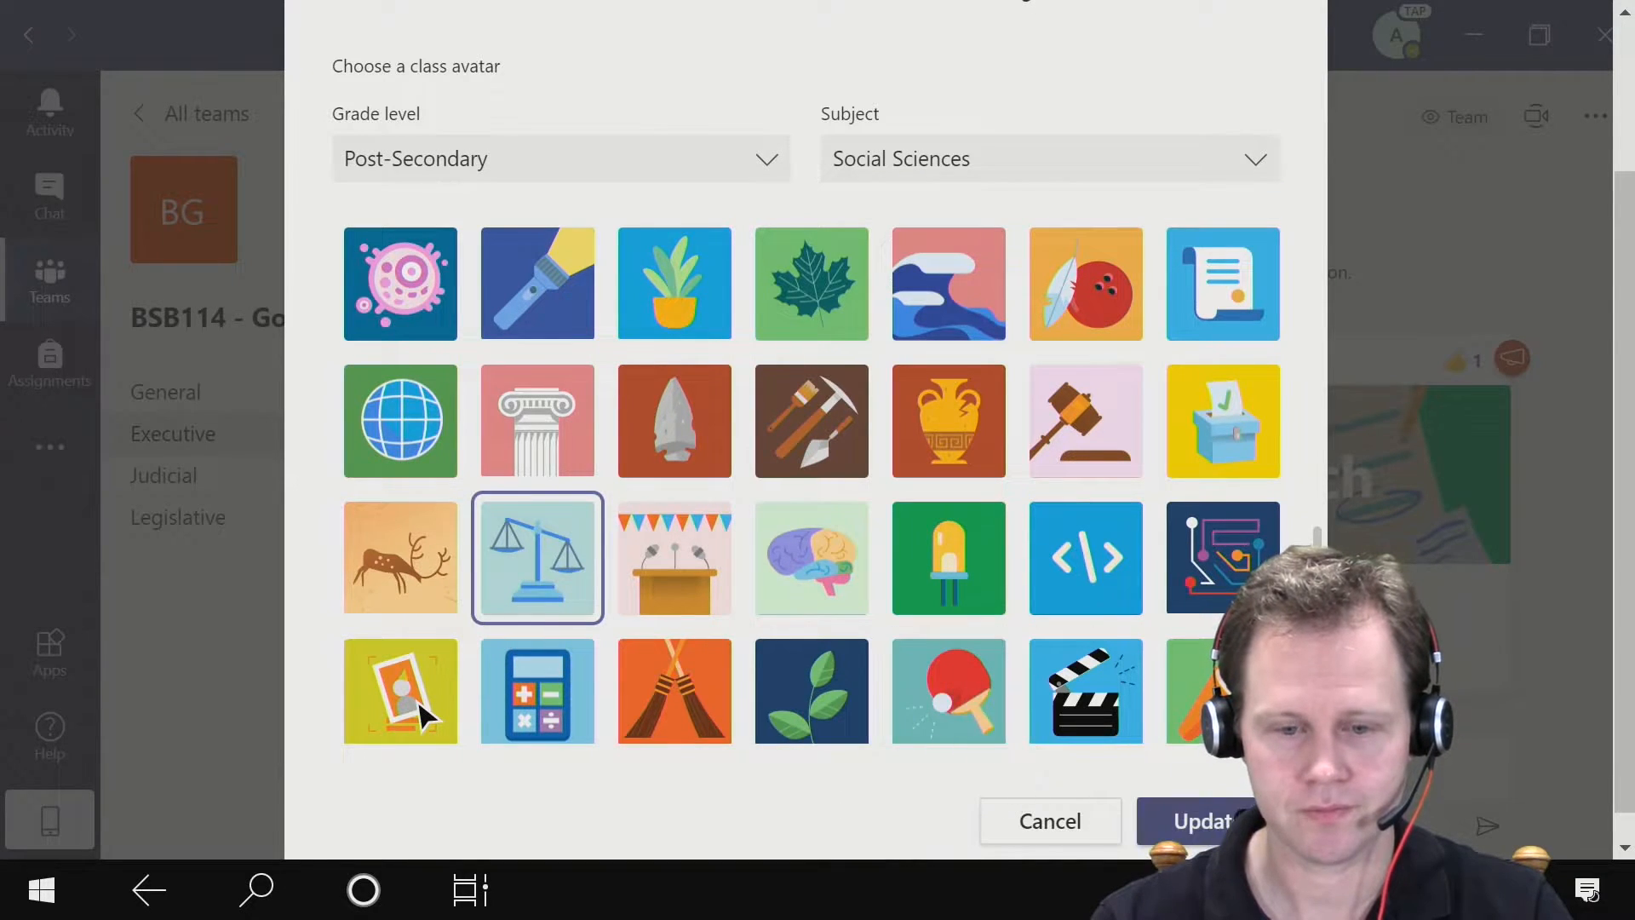
click(1184, 822)
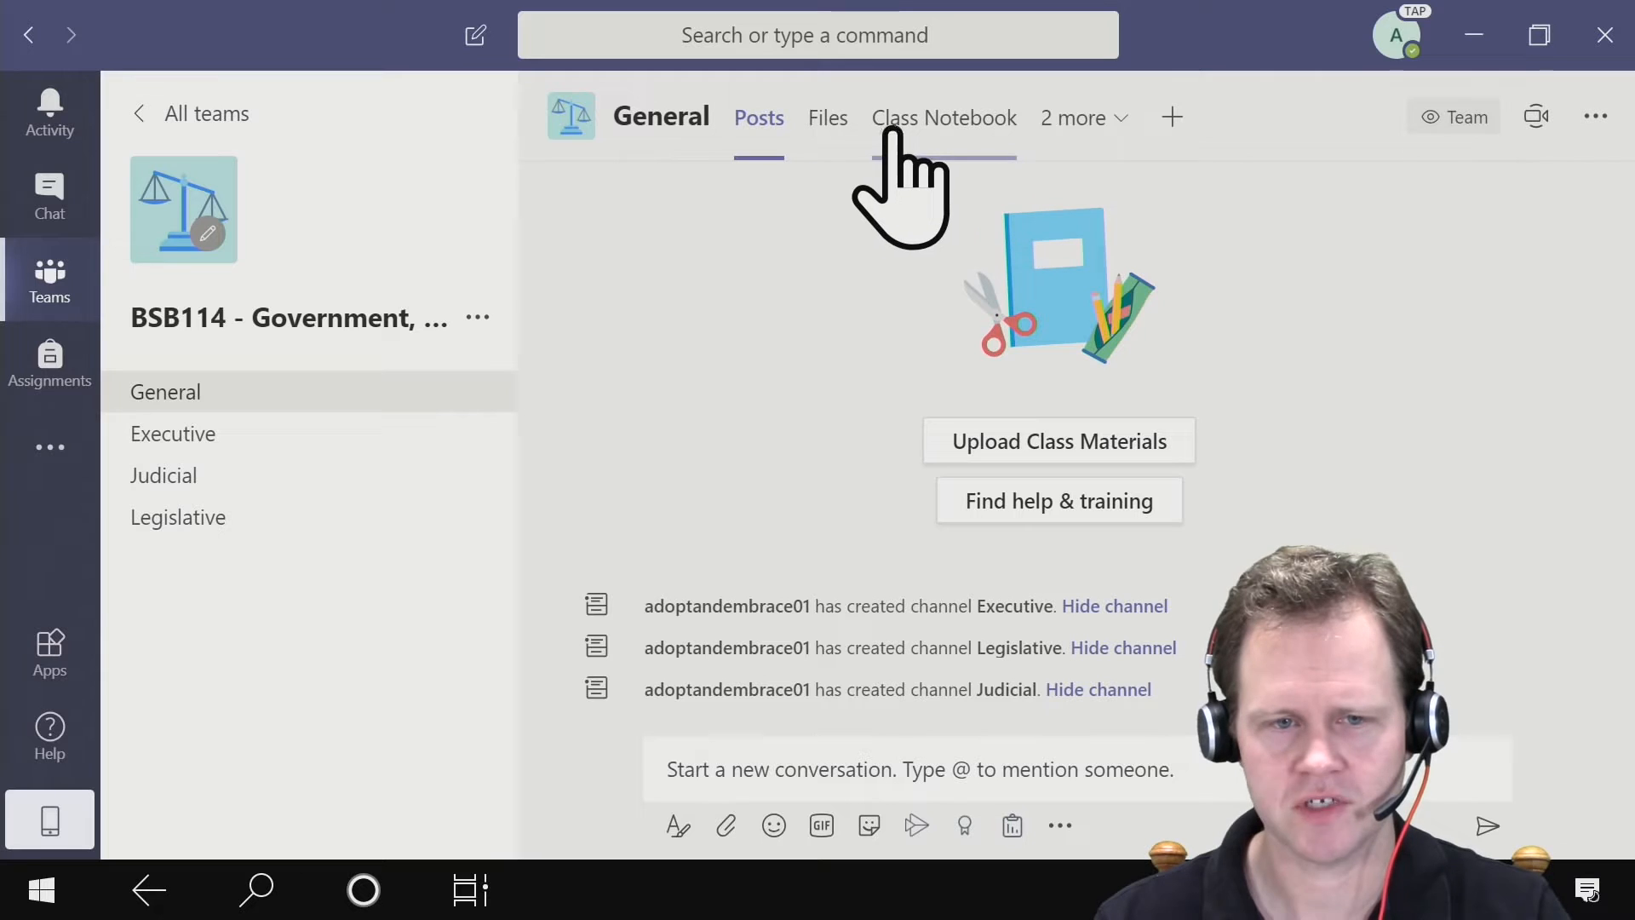
click(1118, 123)
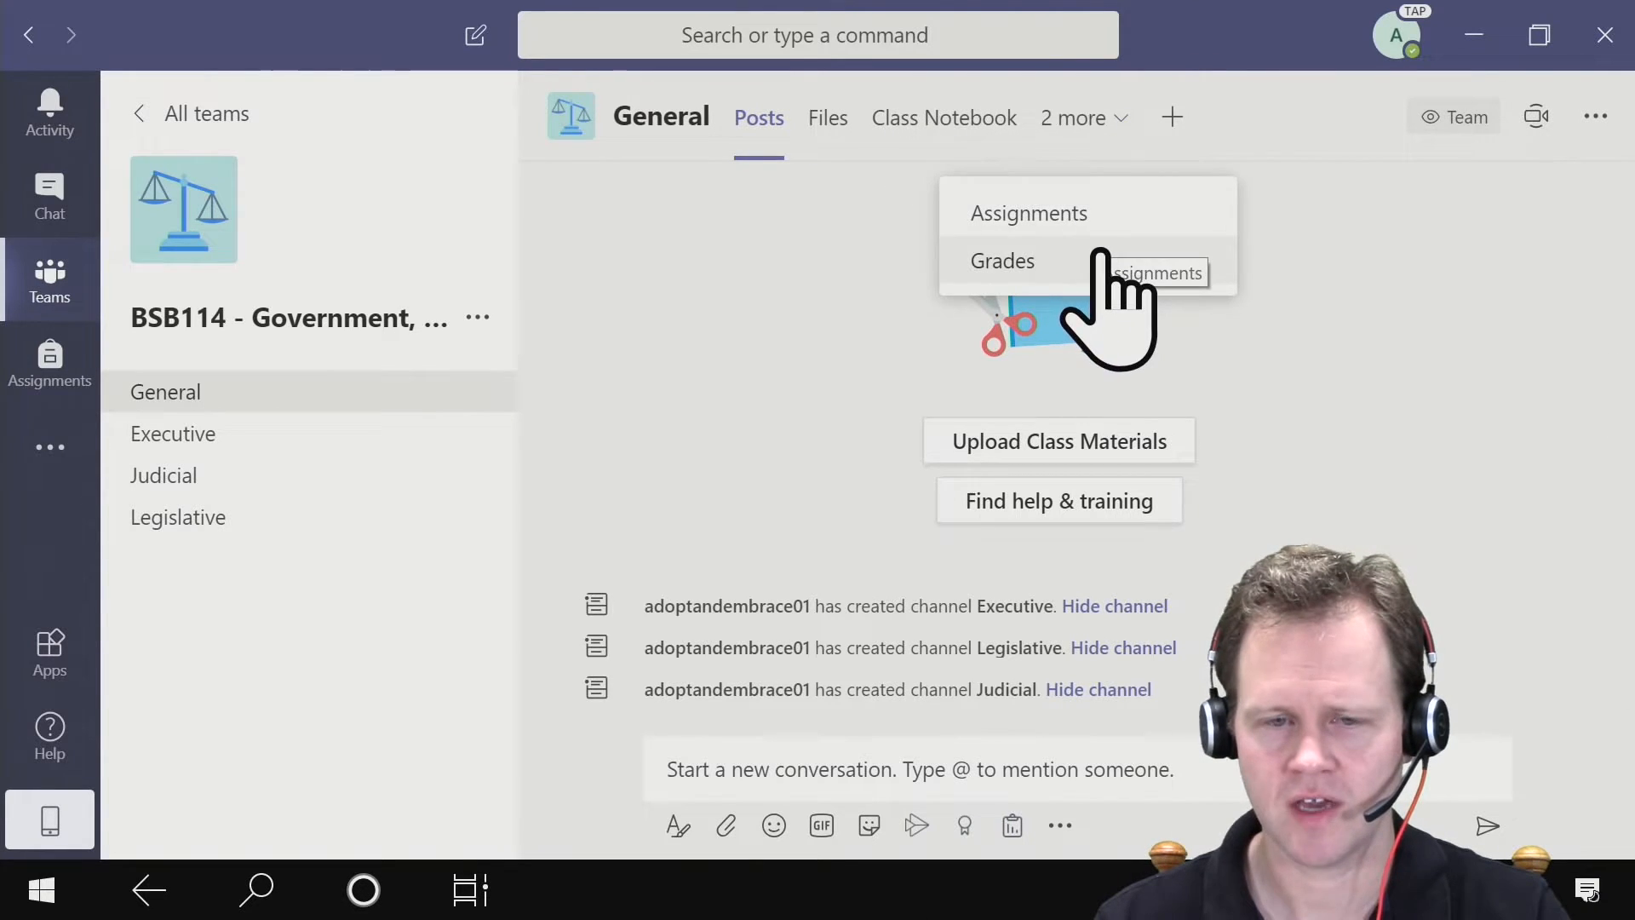
click(1269, 167)
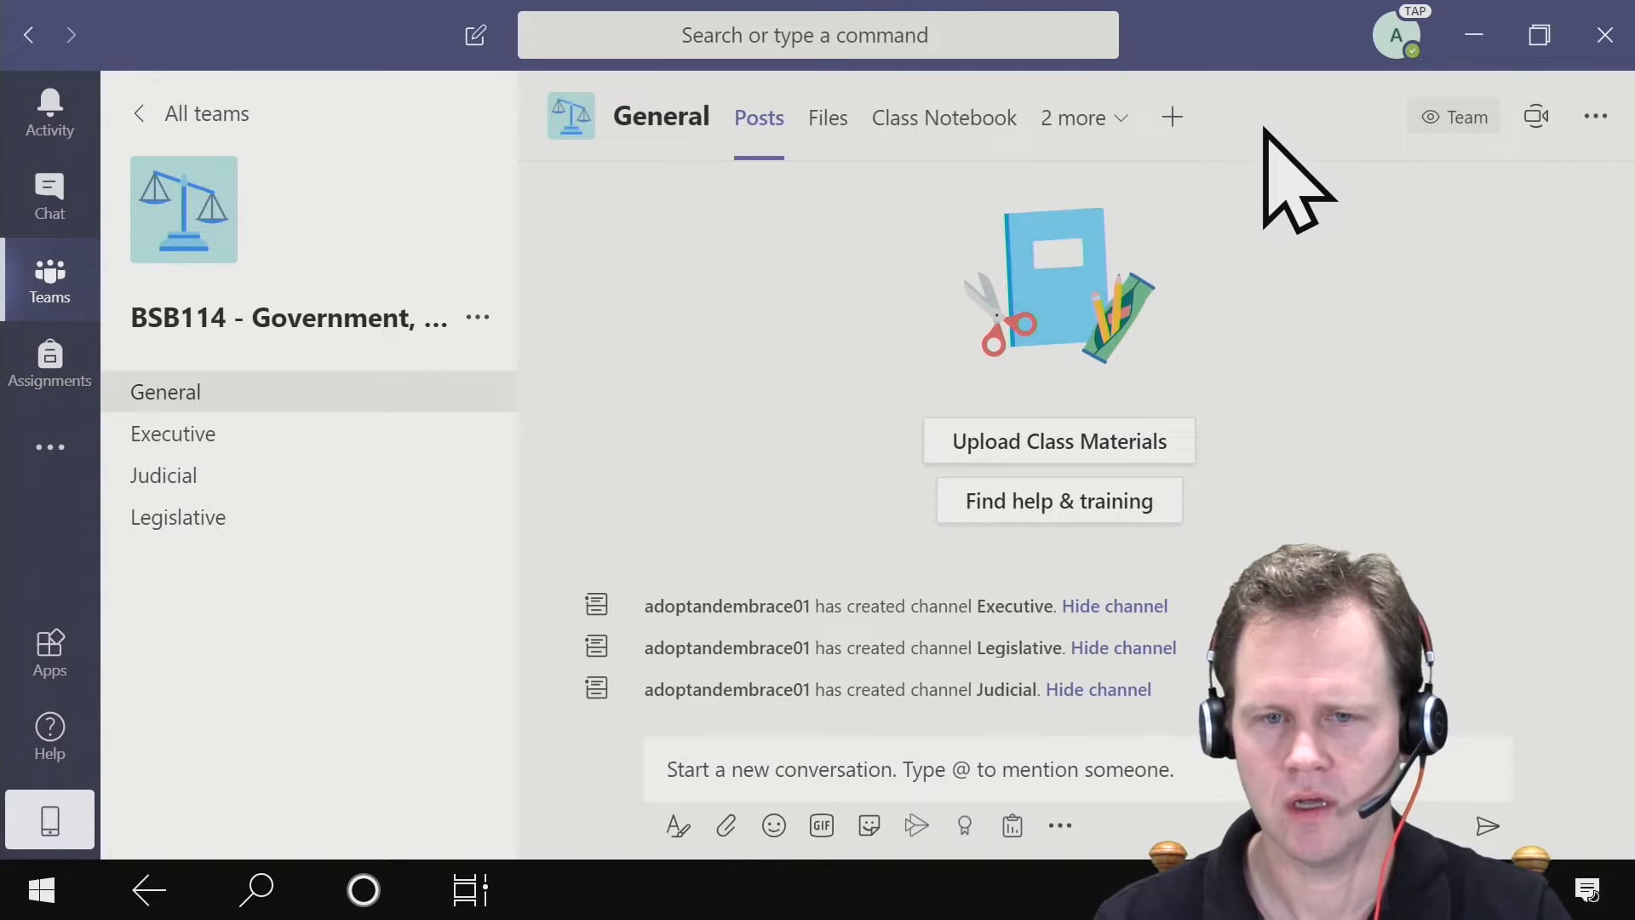
- Start a new Website tab in the General channel and name it "Learning @ Uni Page"
click(1172, 117)
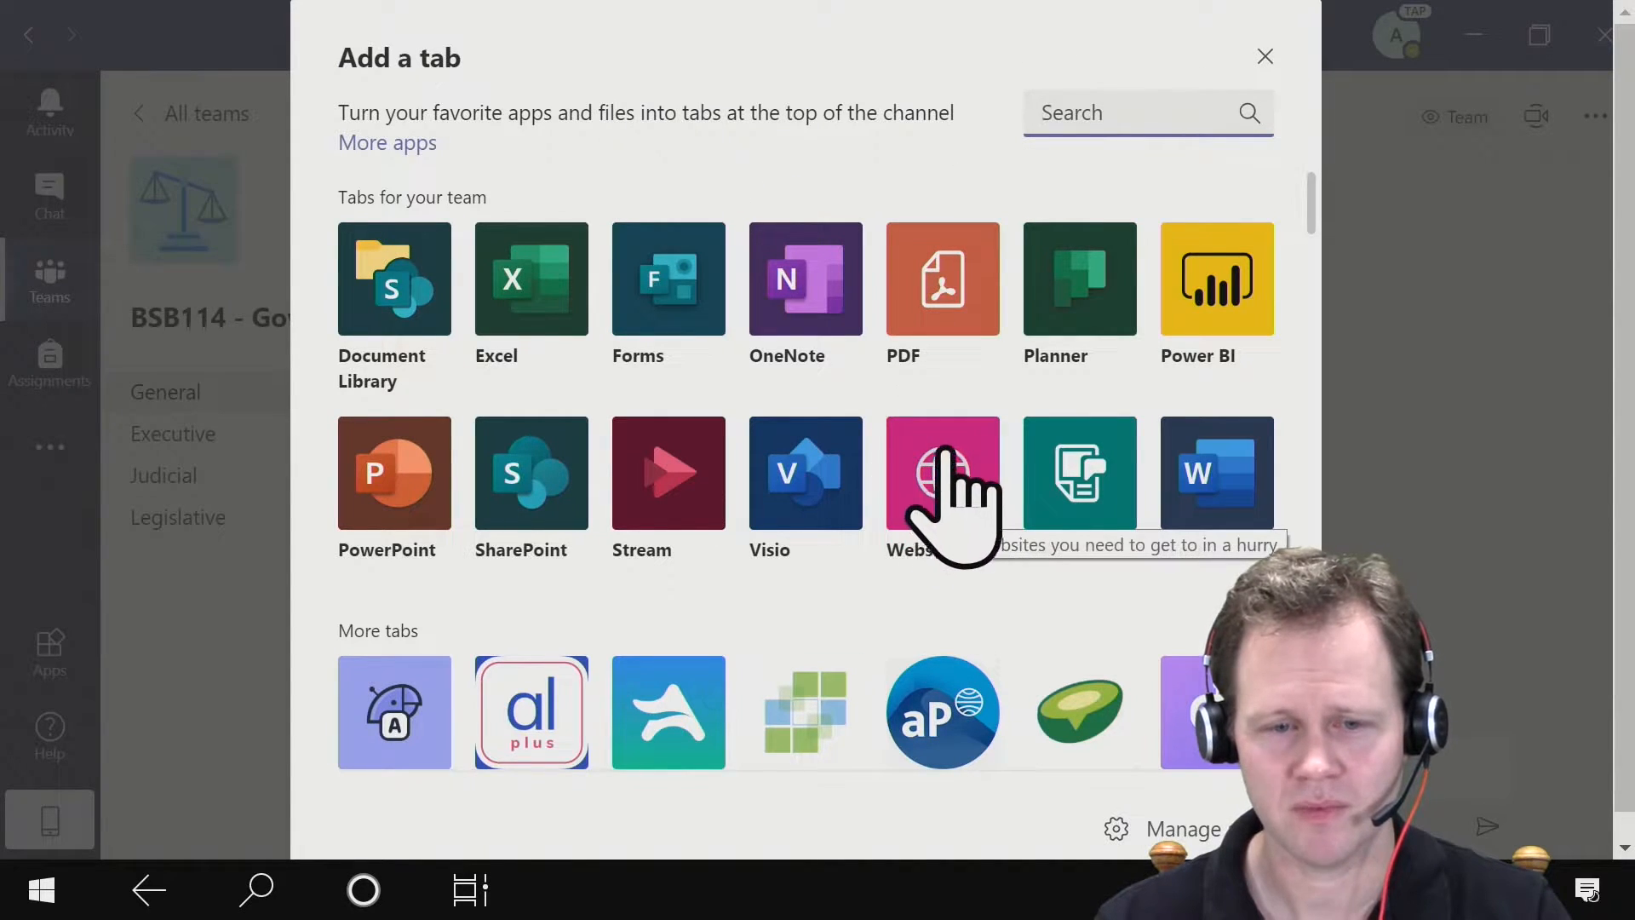
click(967, 490)
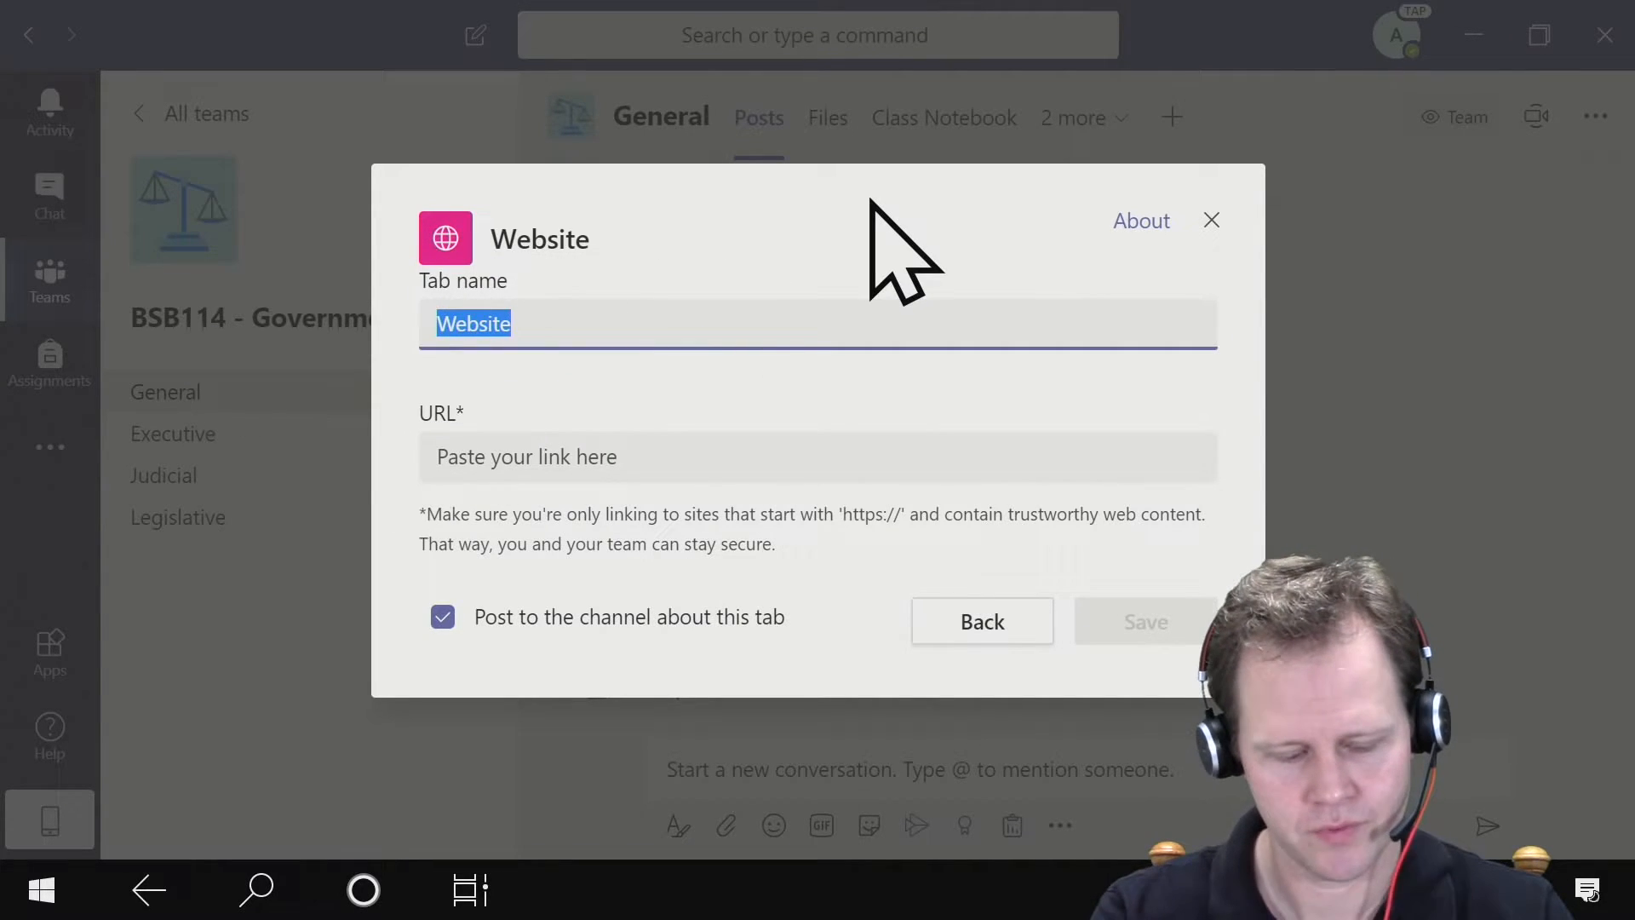
text(Learning @ Uni Page)
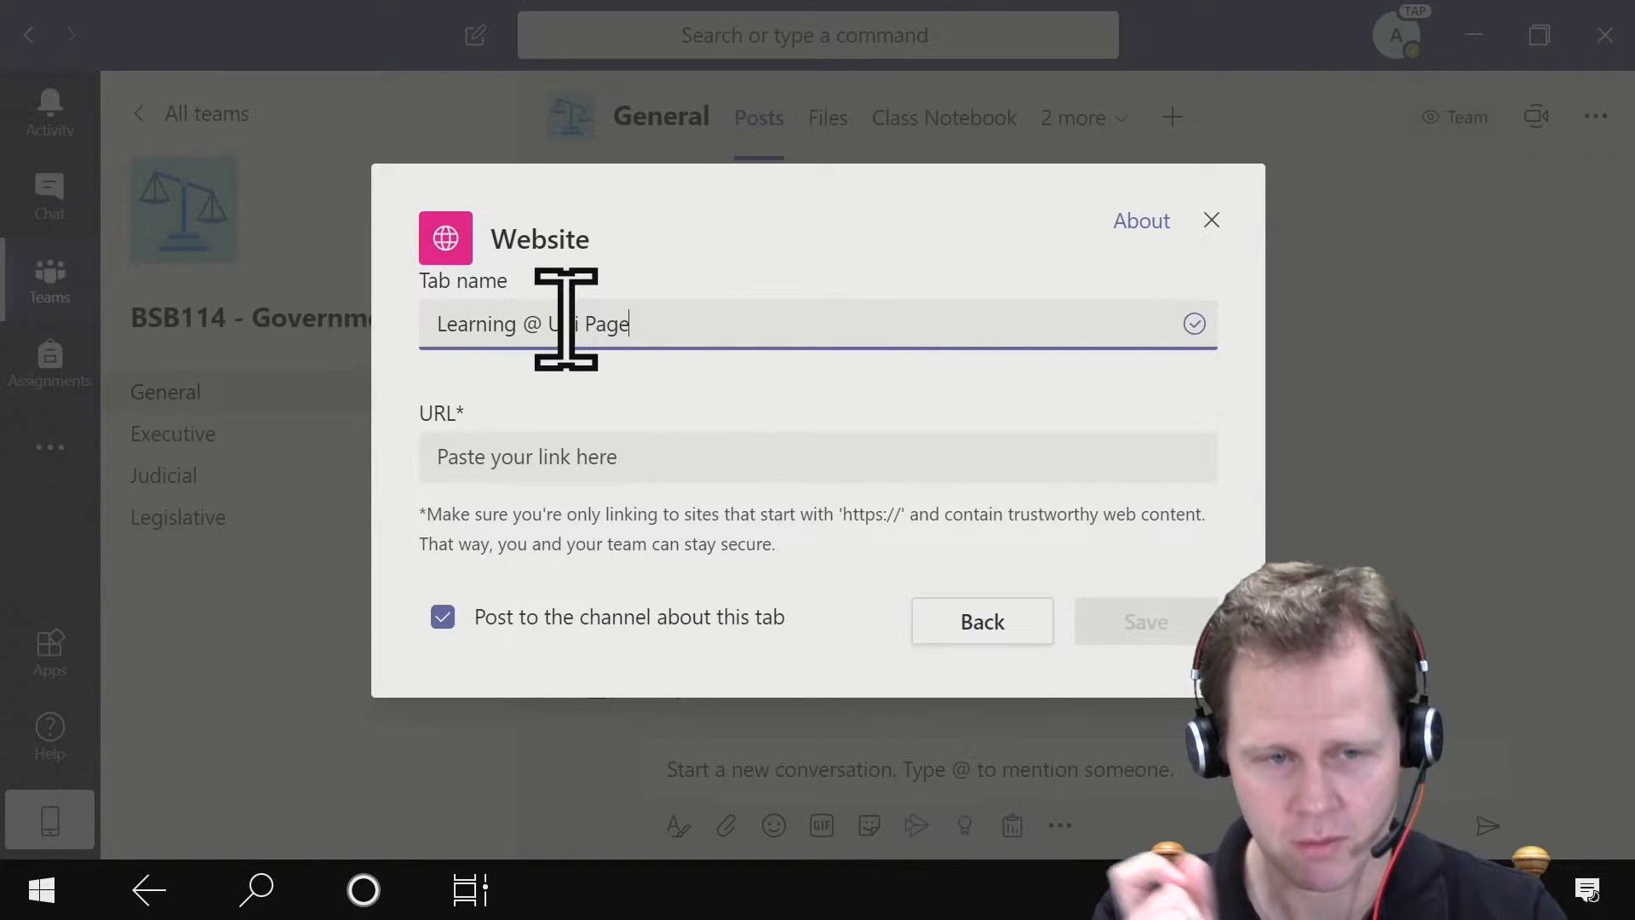
click(587, 451)
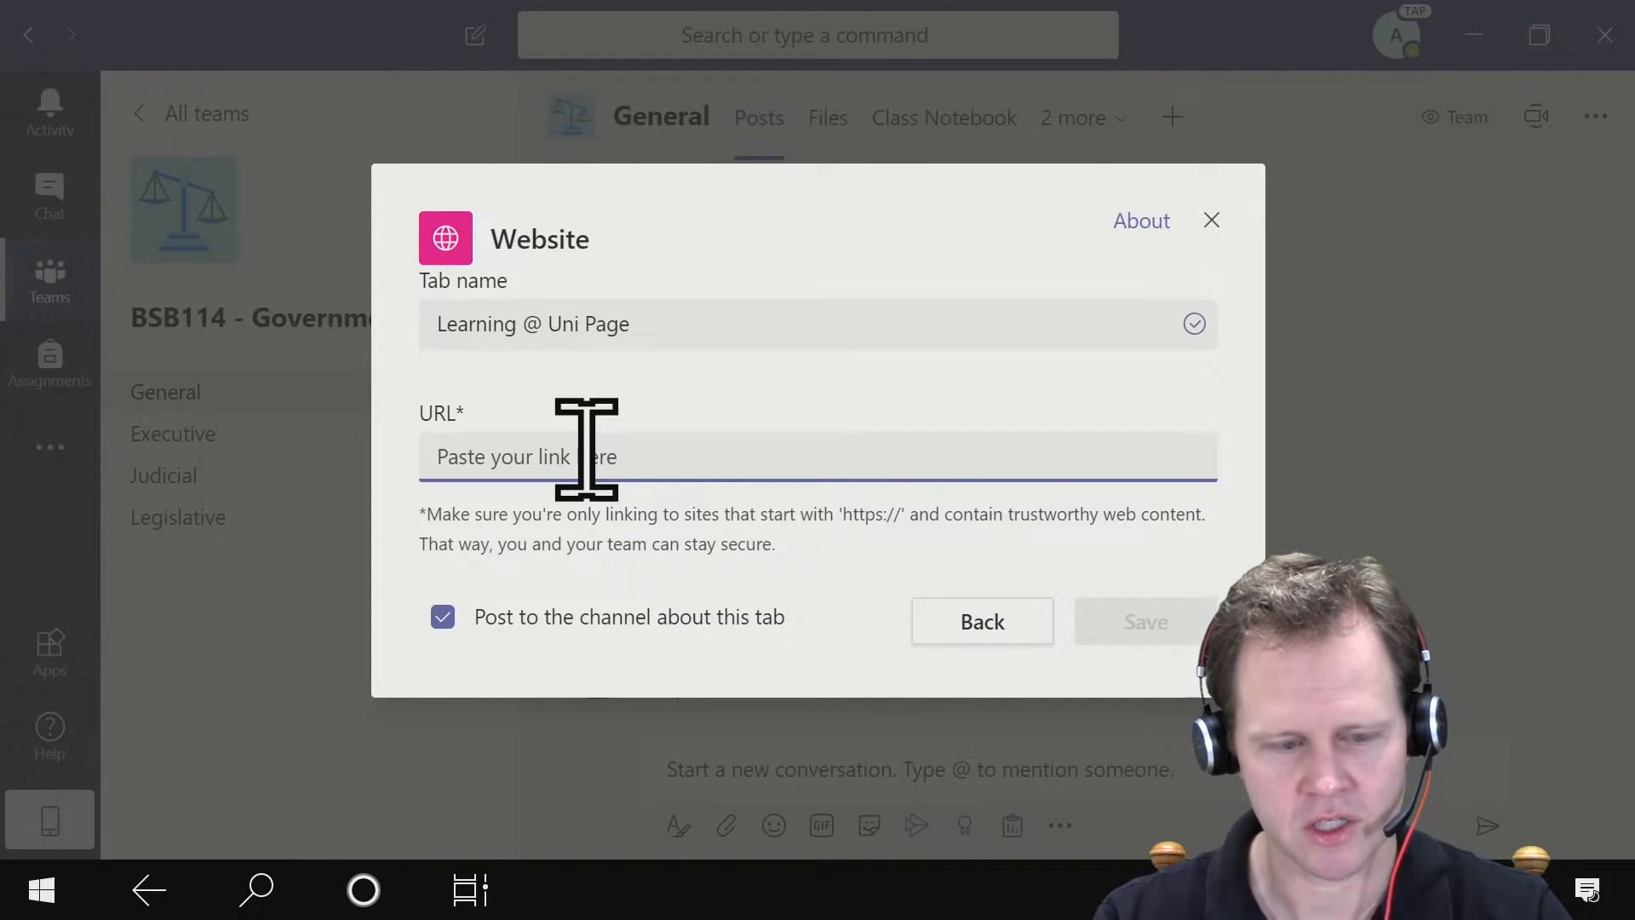
text(https:)
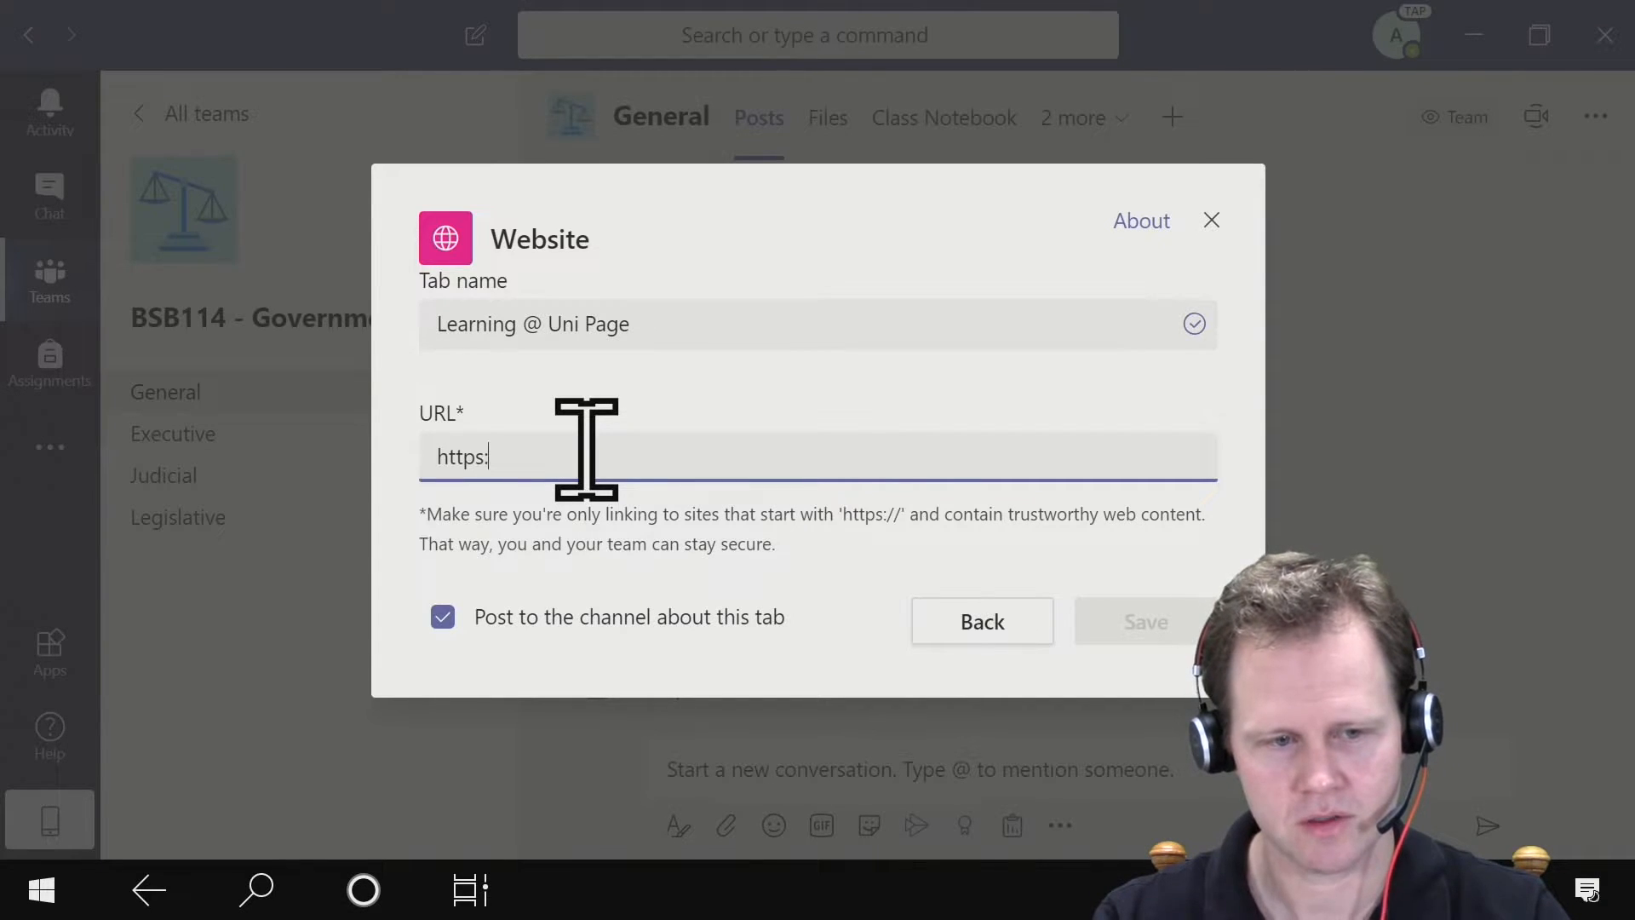
text(//www.)
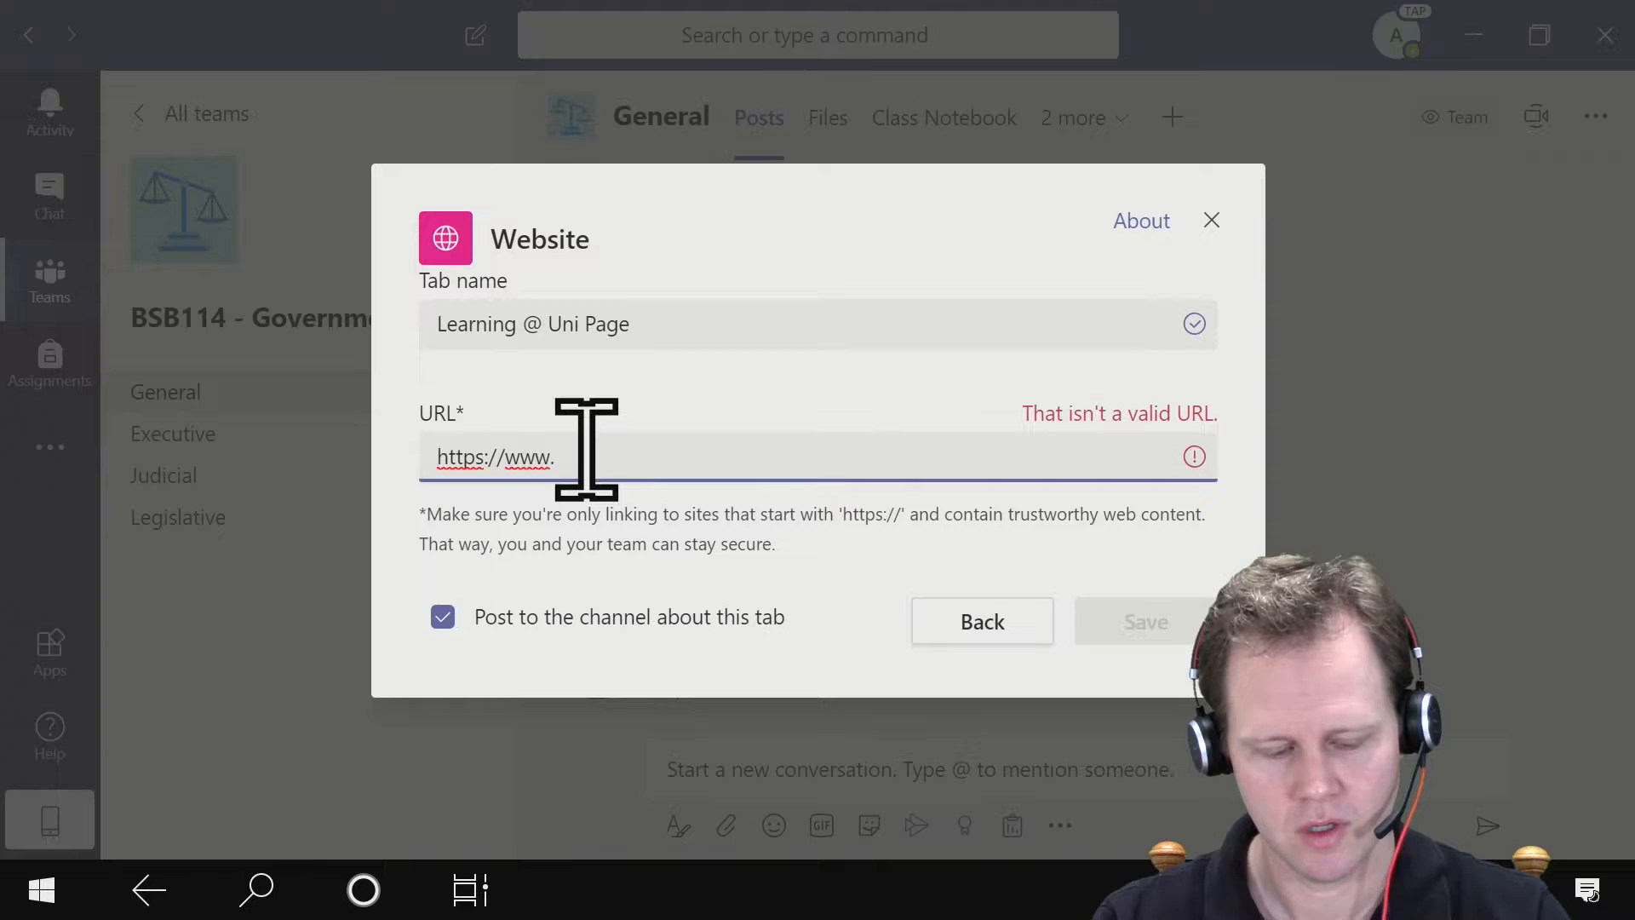
text(un)
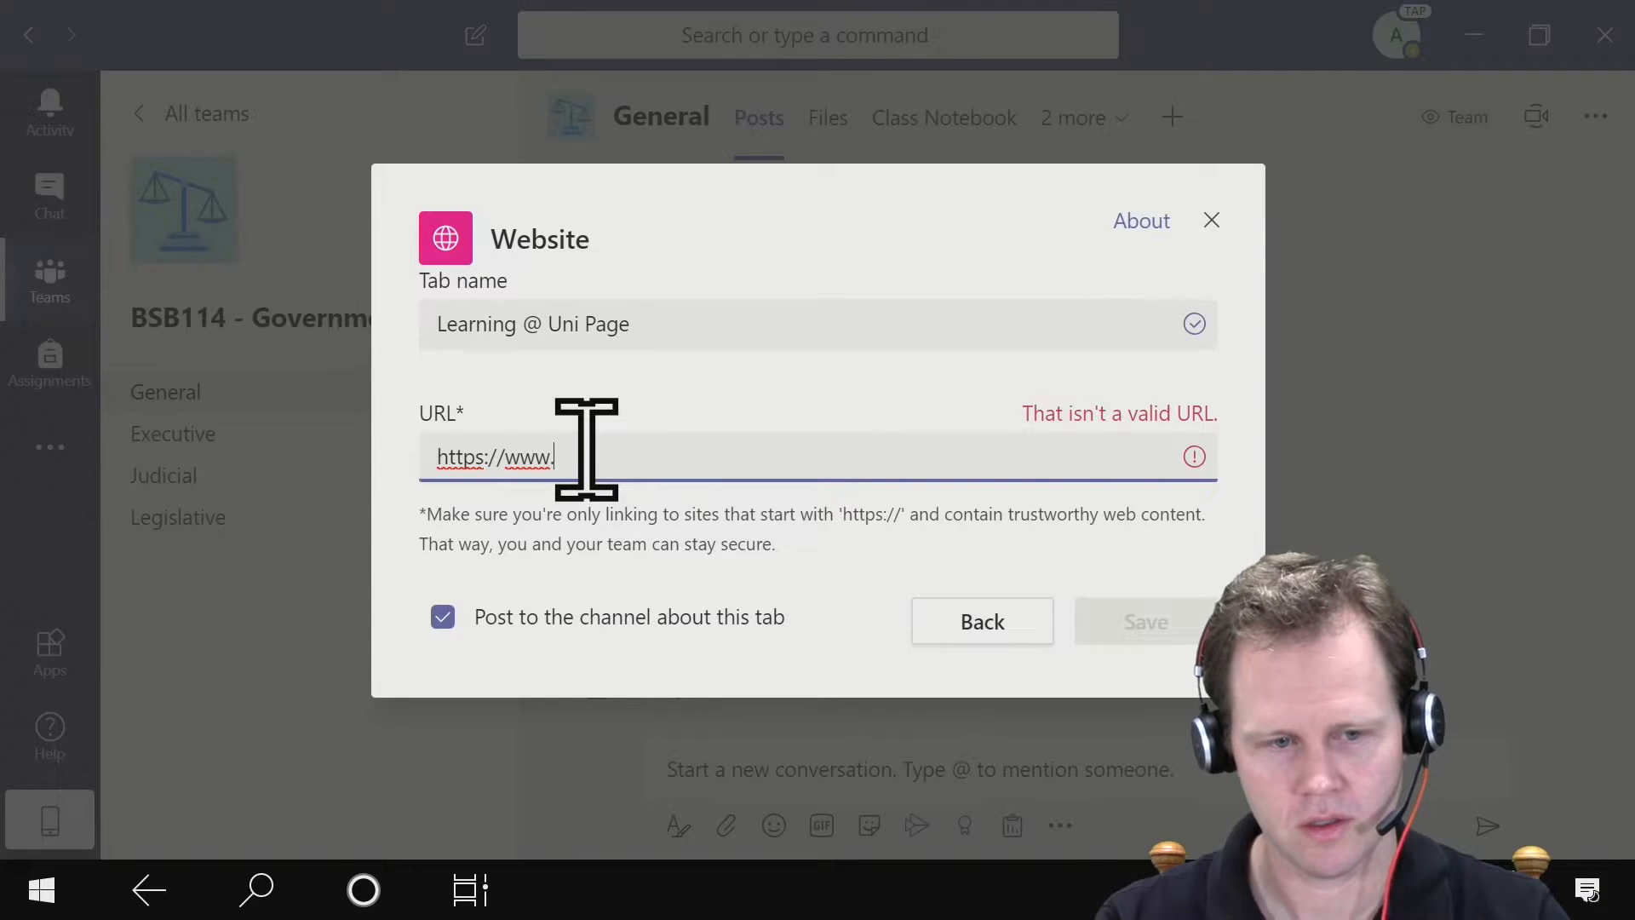
text(address.com)
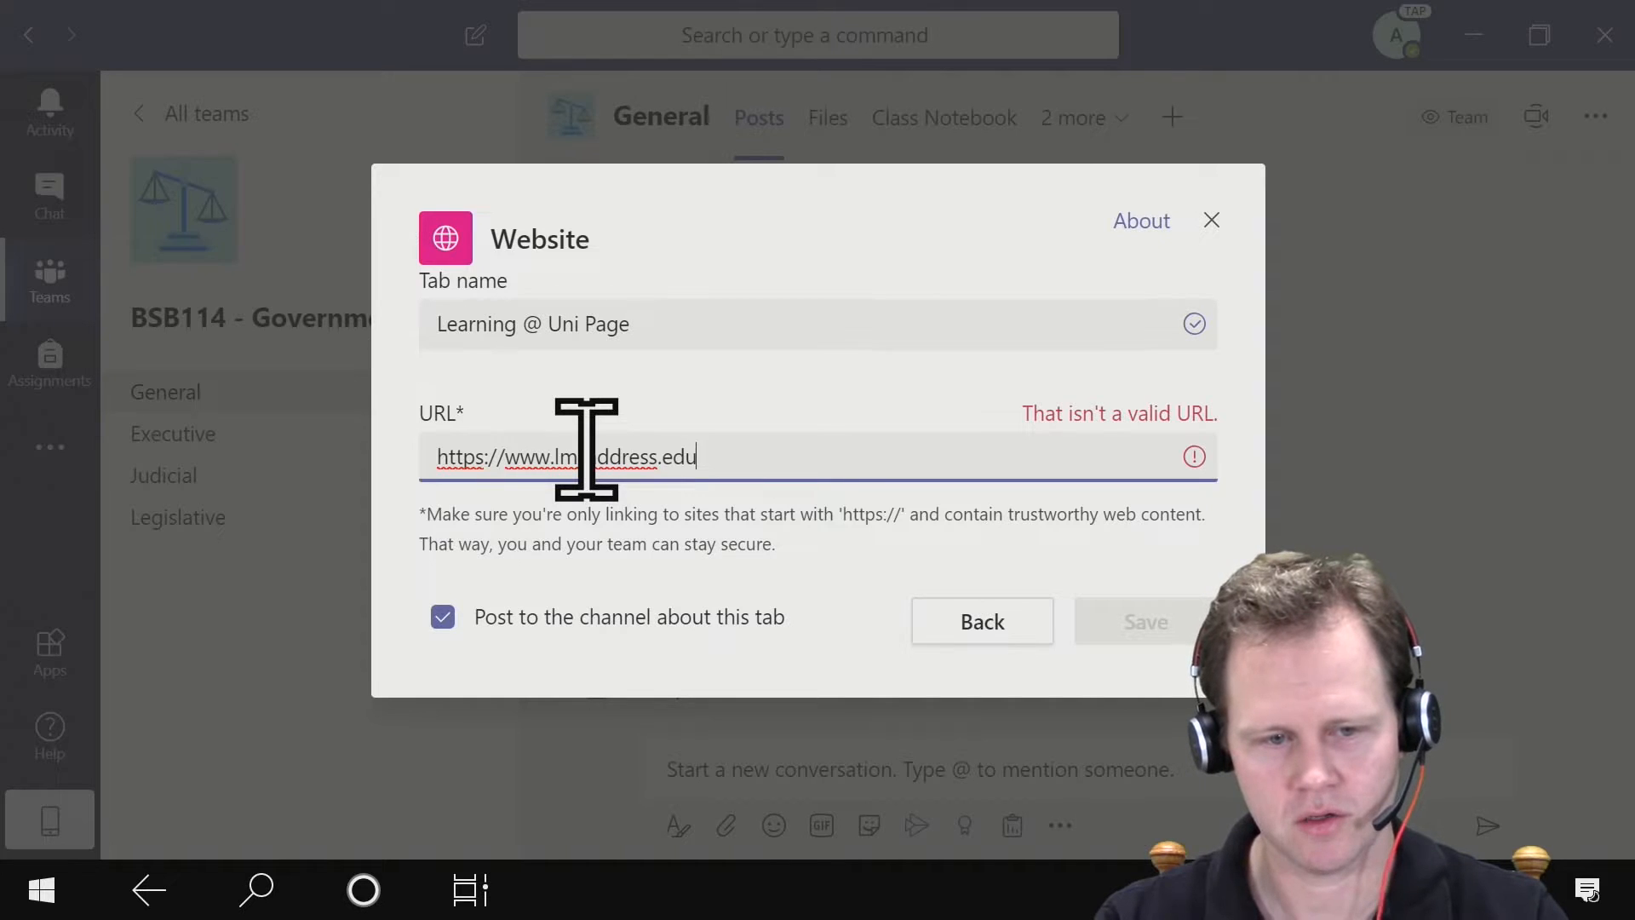
text(/bsb114)
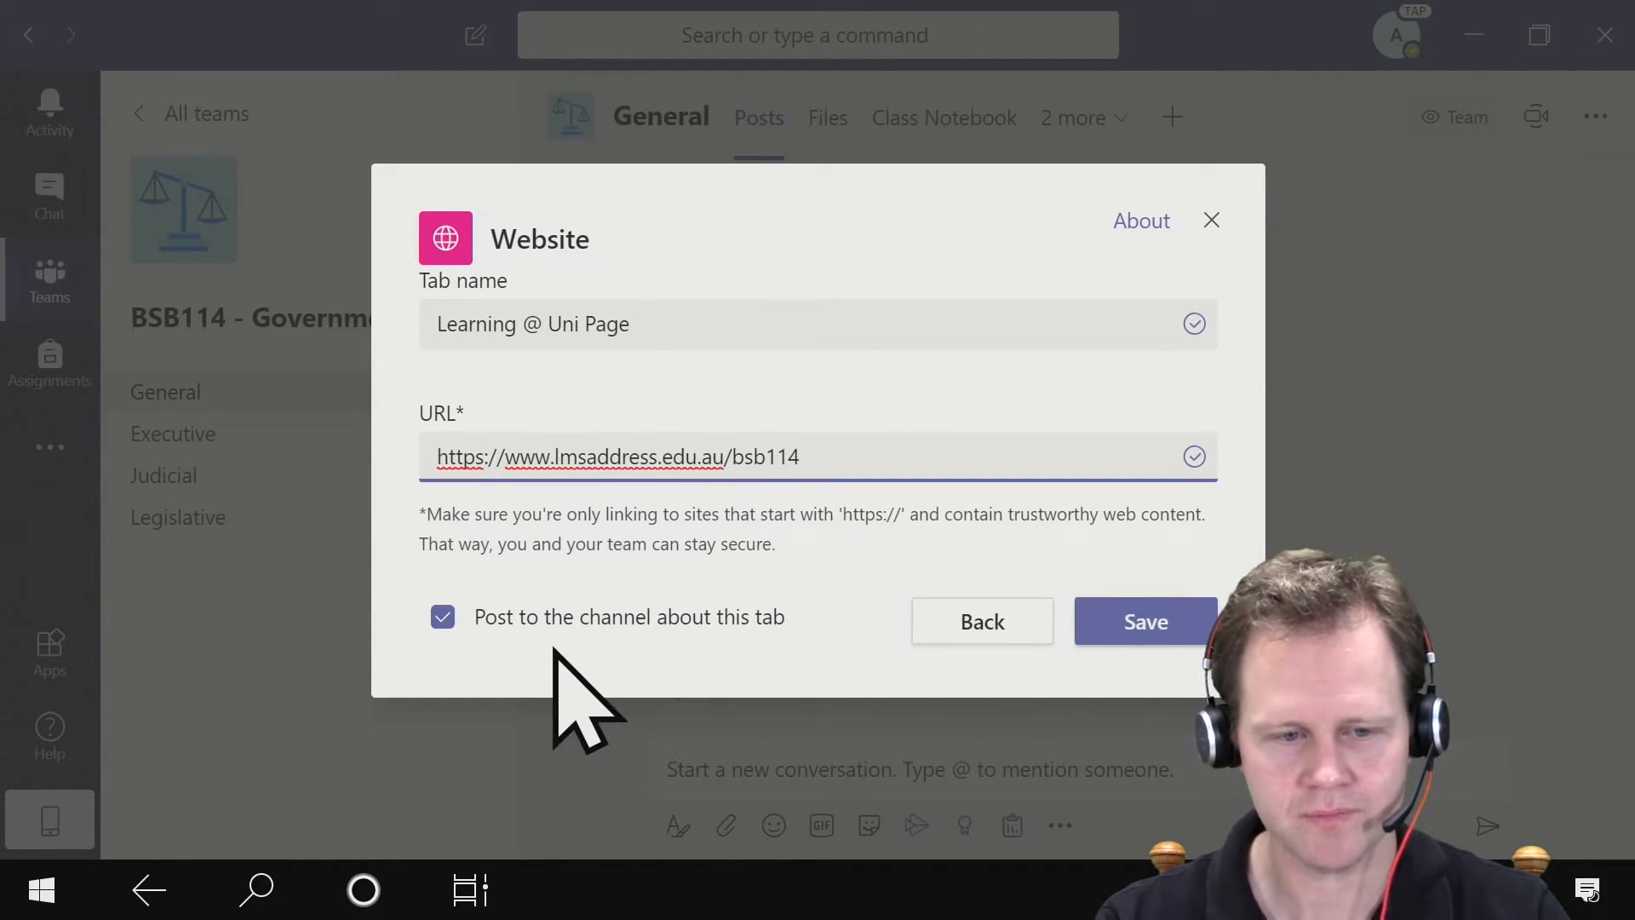
click(499, 619)
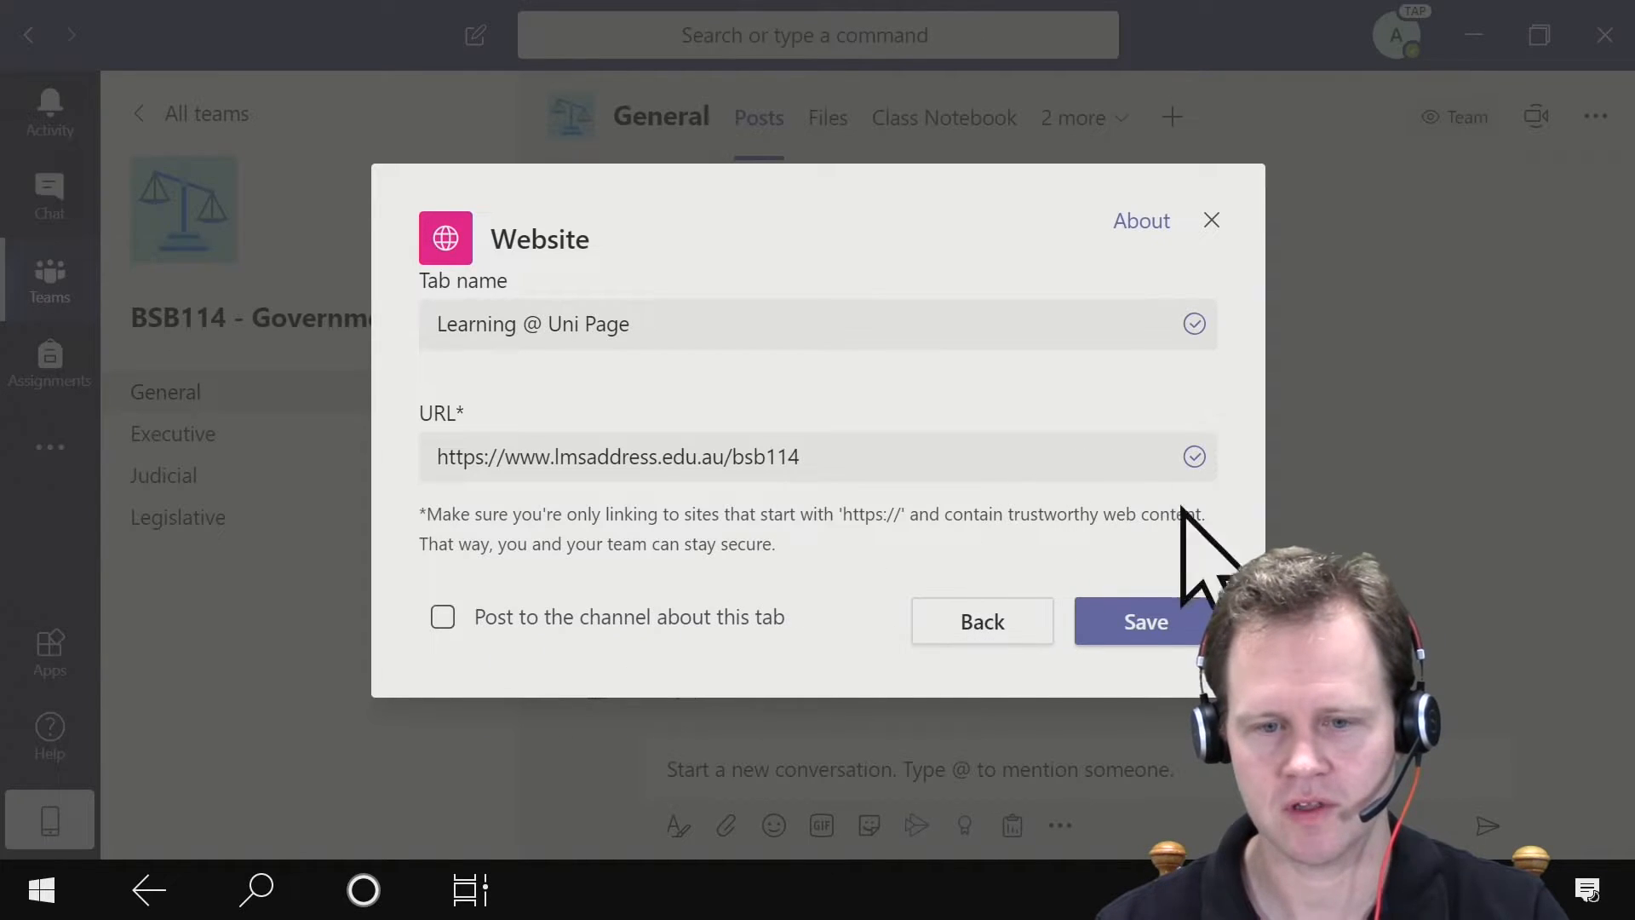
click(1110, 626)
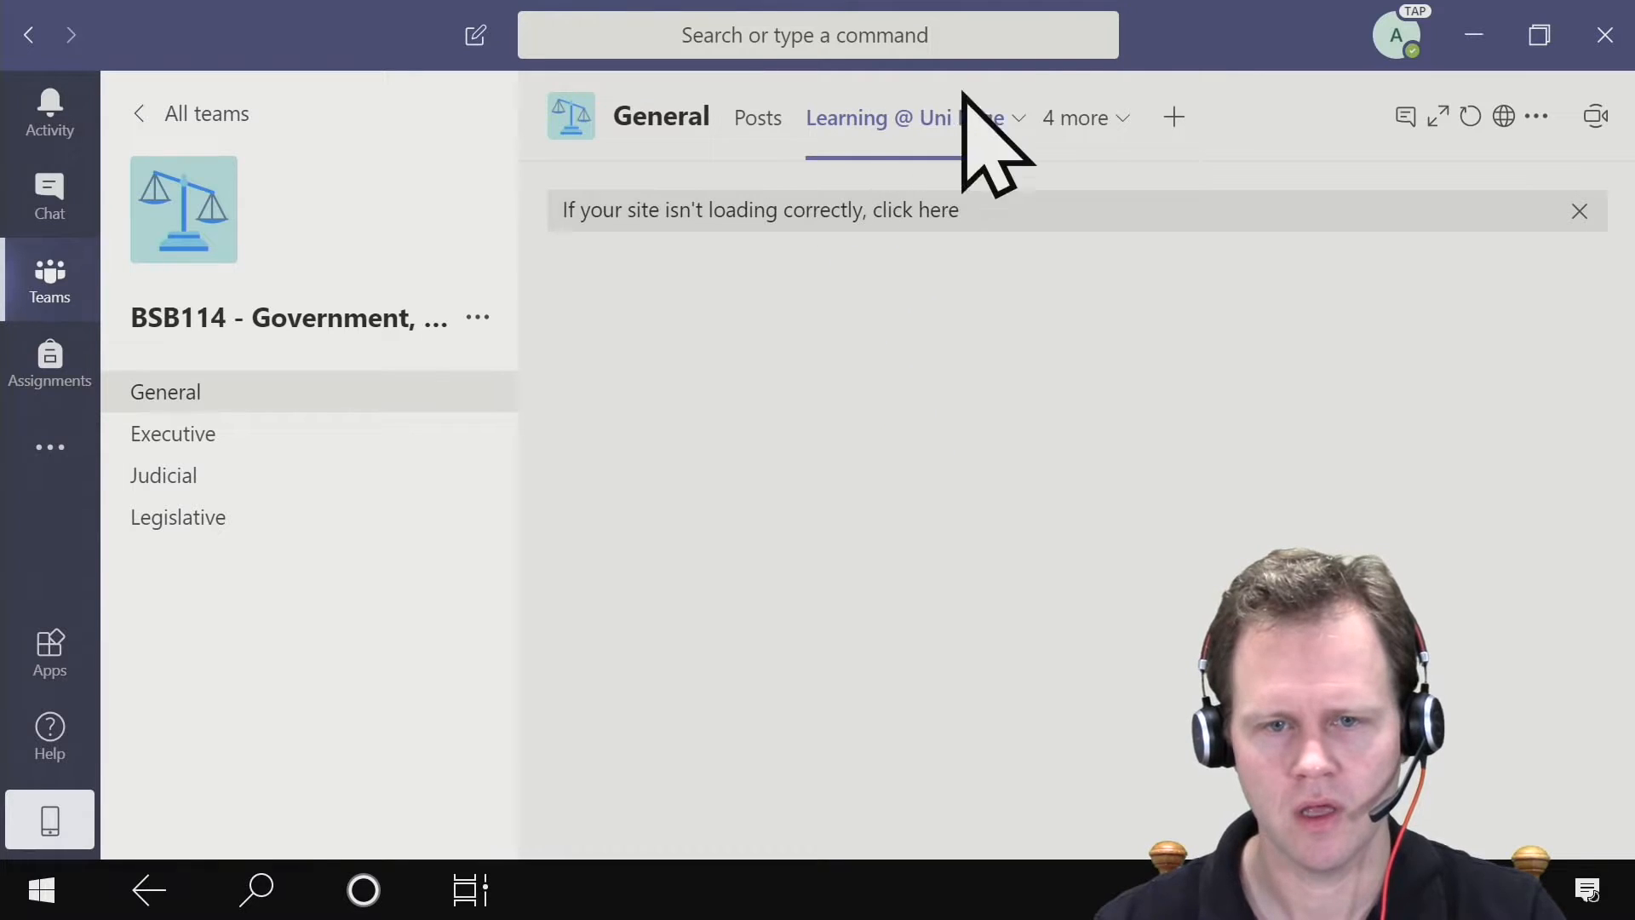
- Create a new PowerPoint presentation named "Week 3" in the Executive channel's files
click(208, 436)
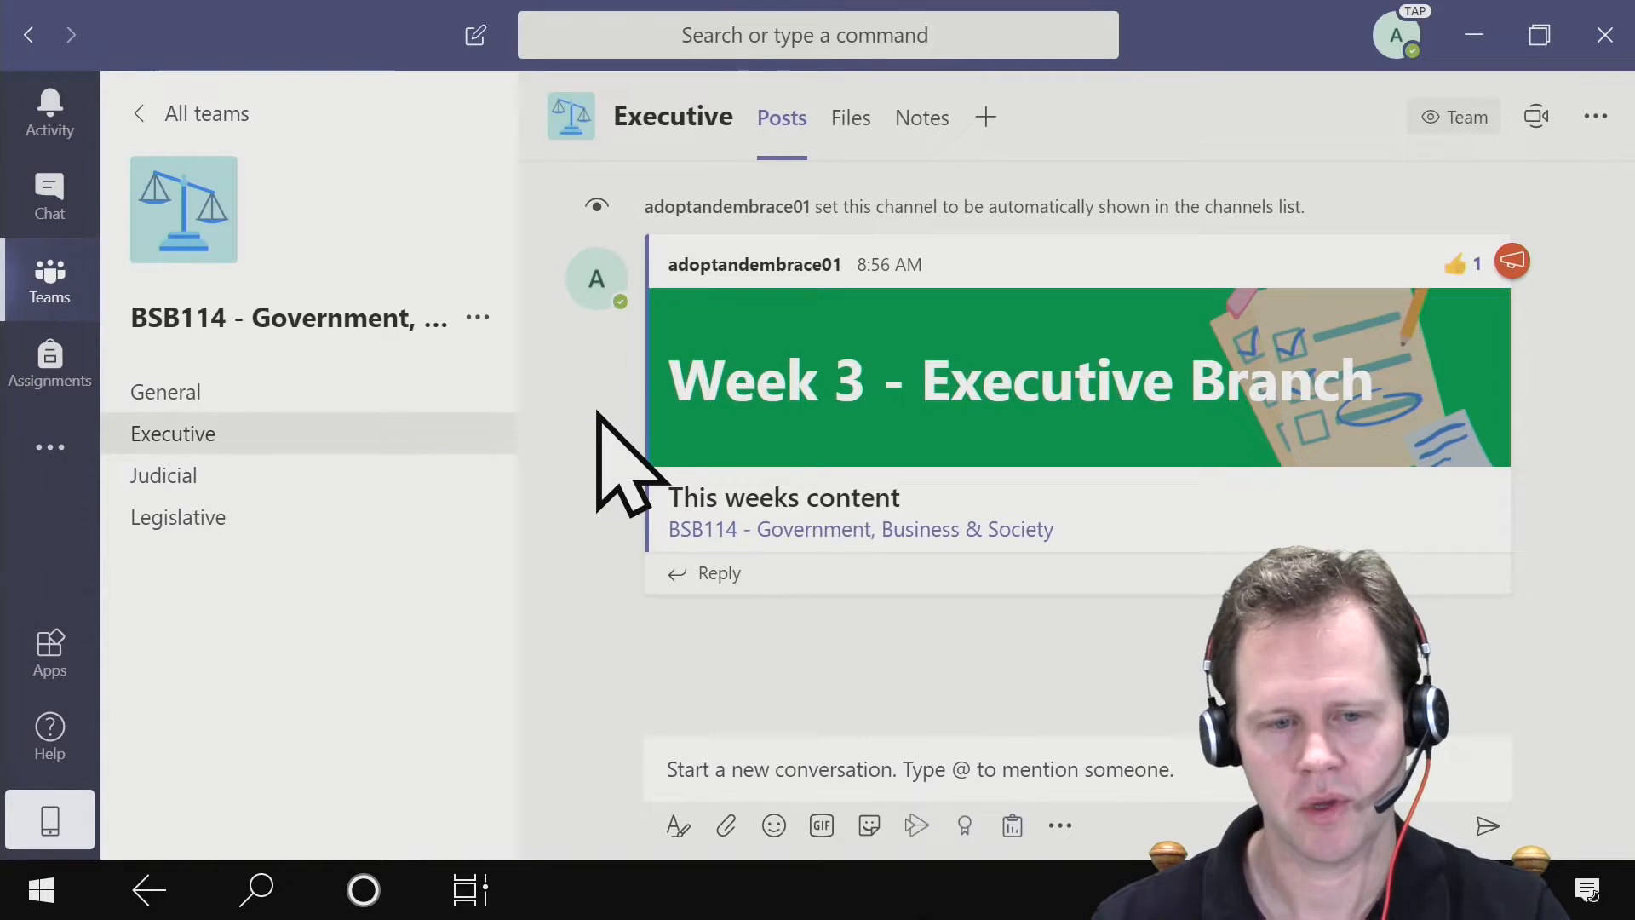
mouse_move(705, 392)
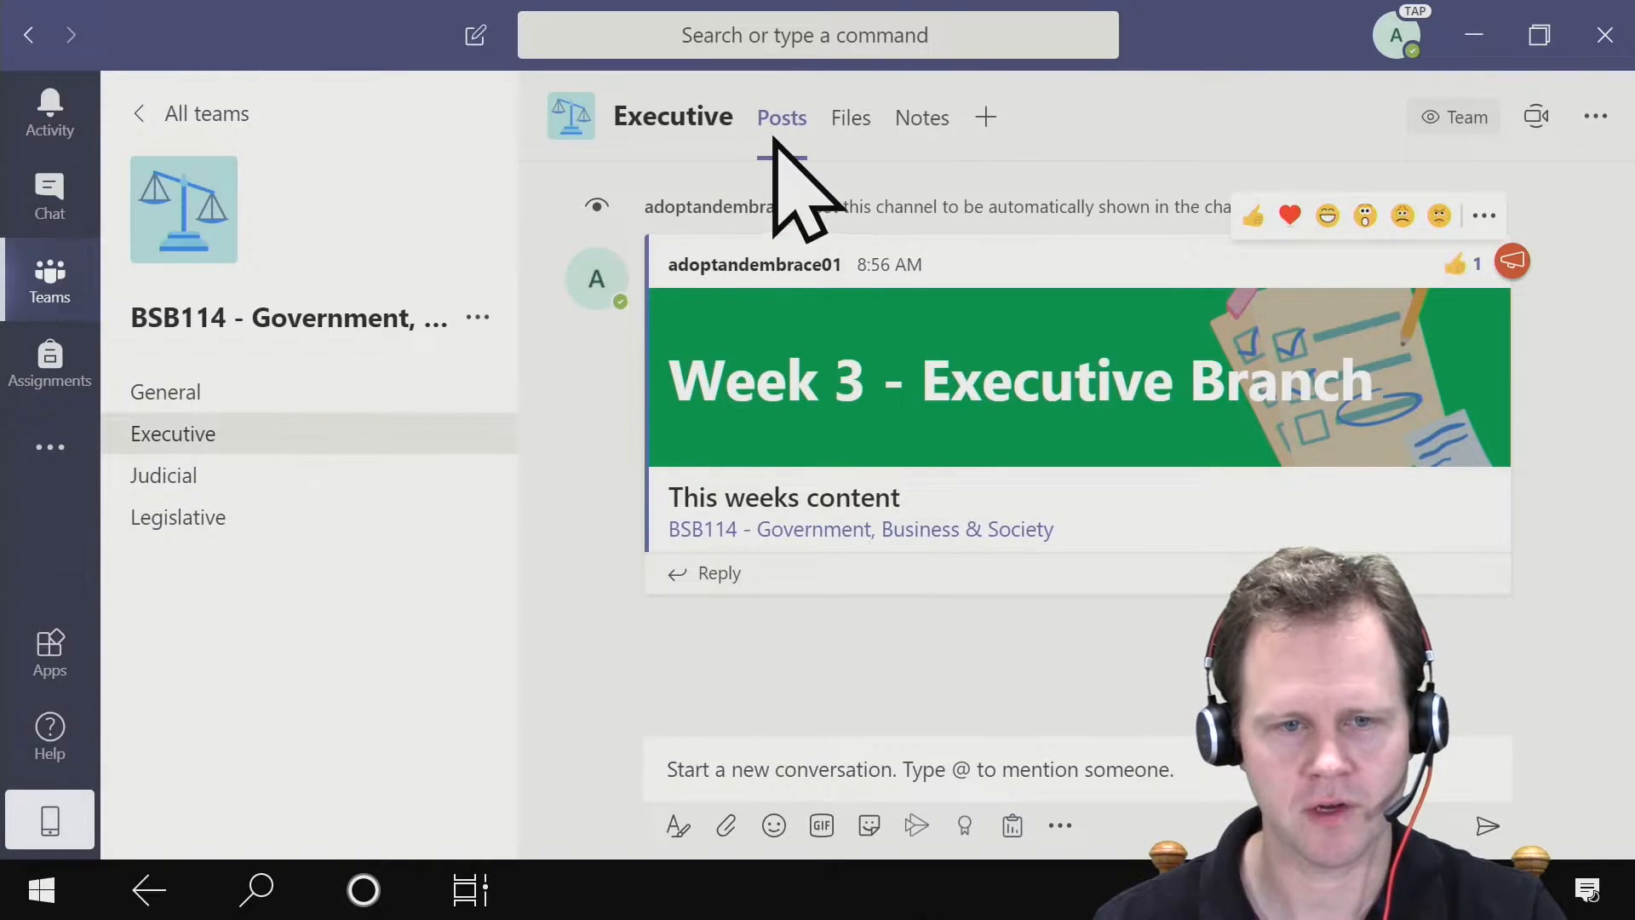
click(852, 120)
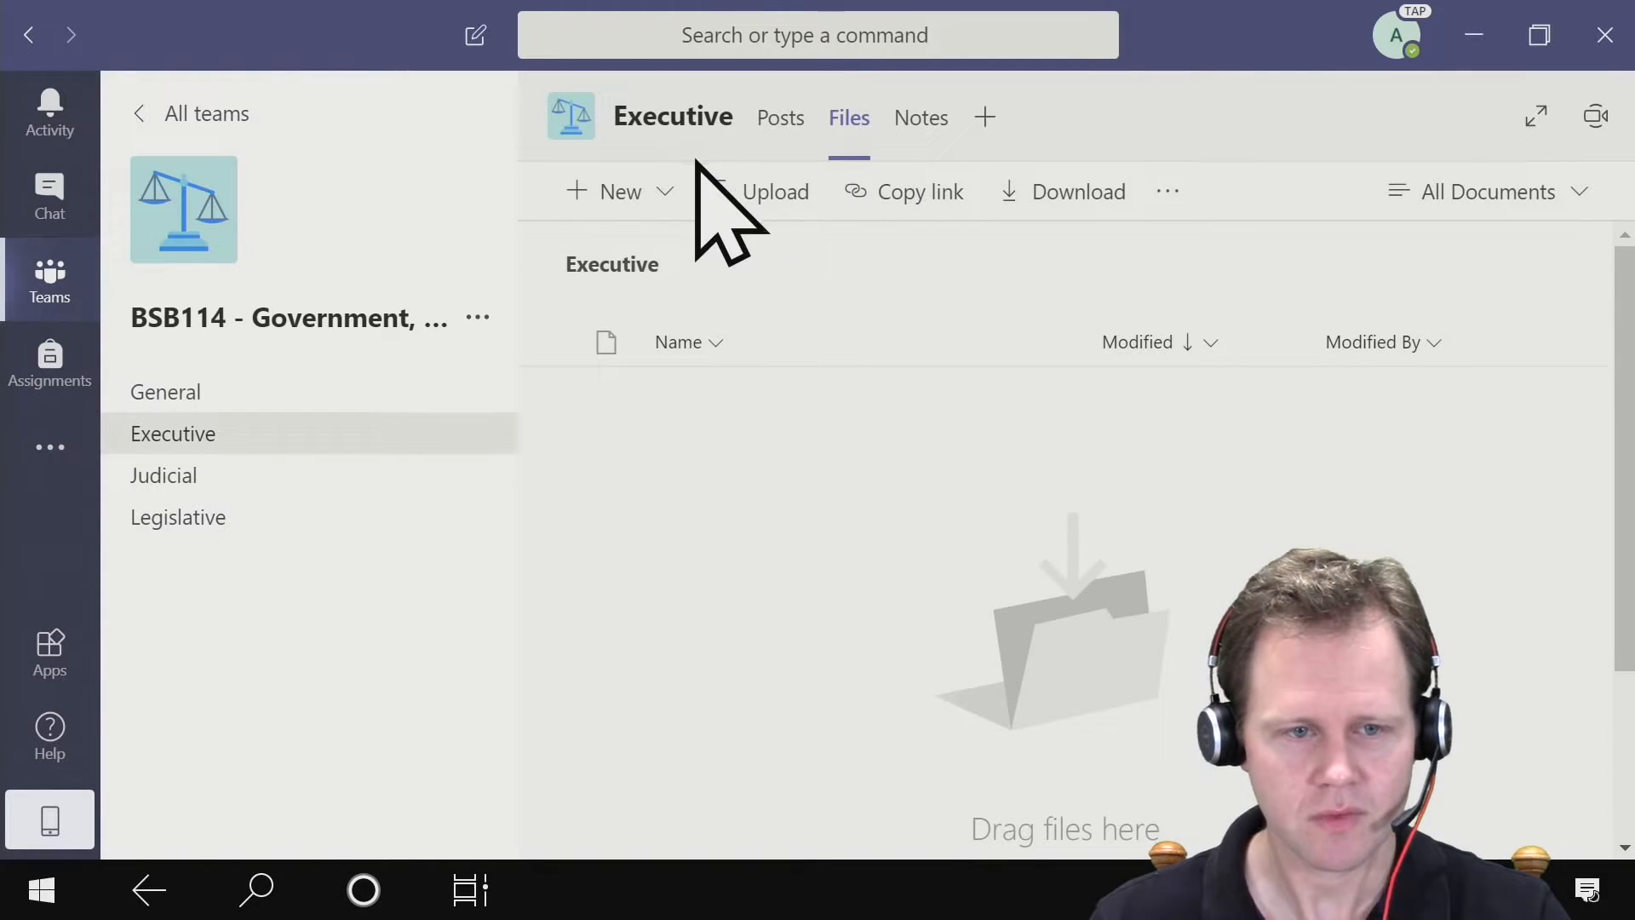
click(666, 193)
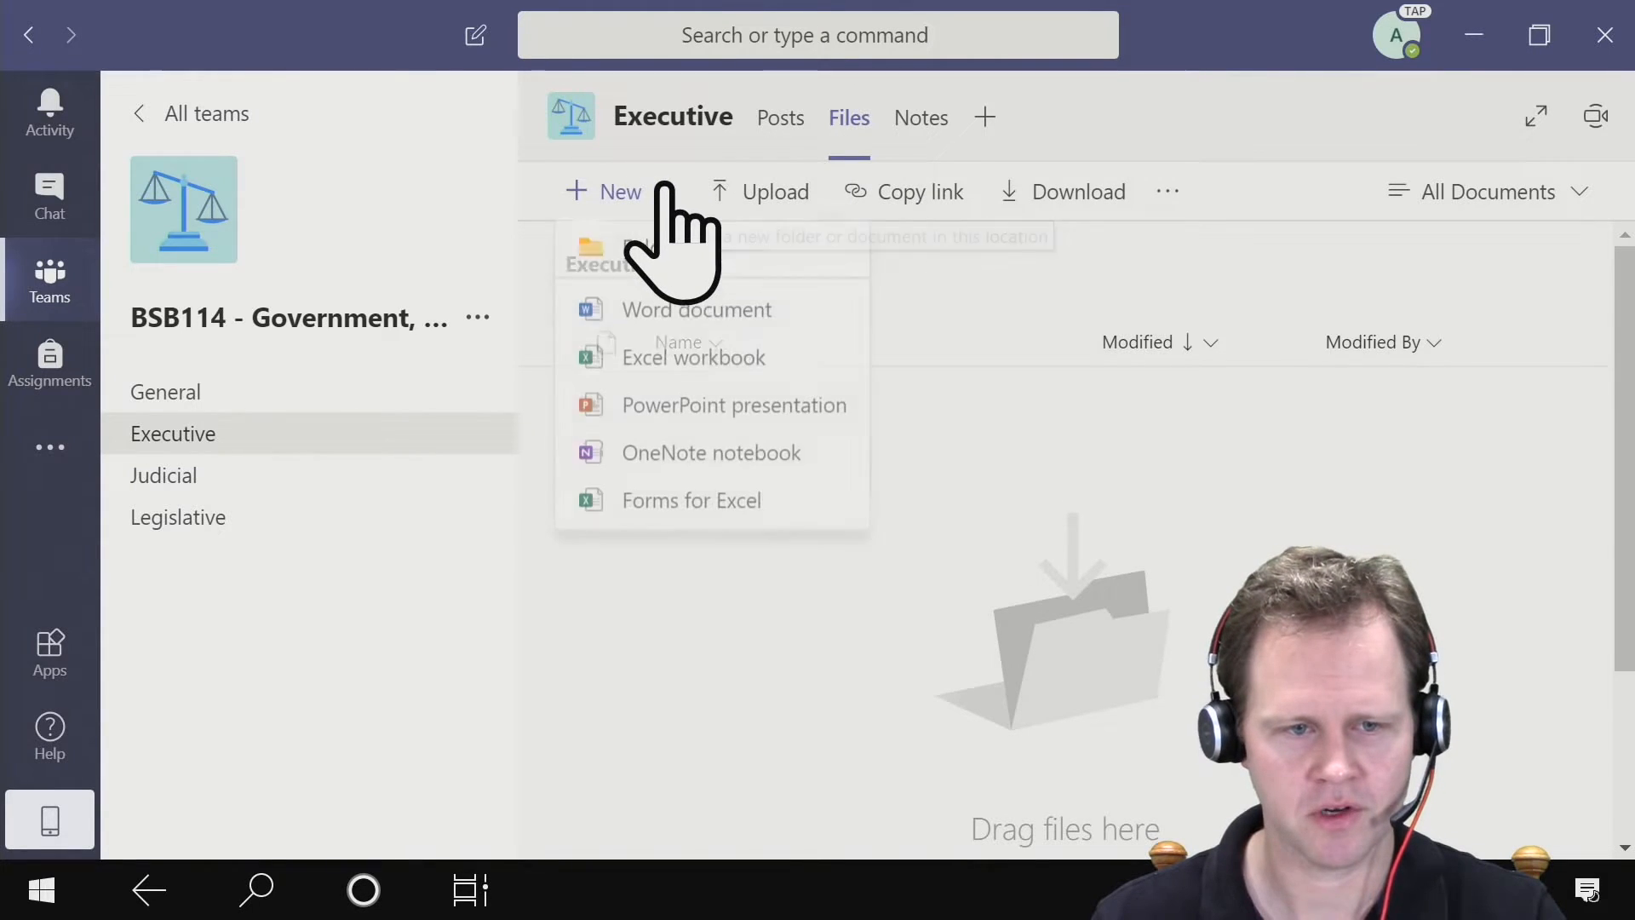
click(846, 411)
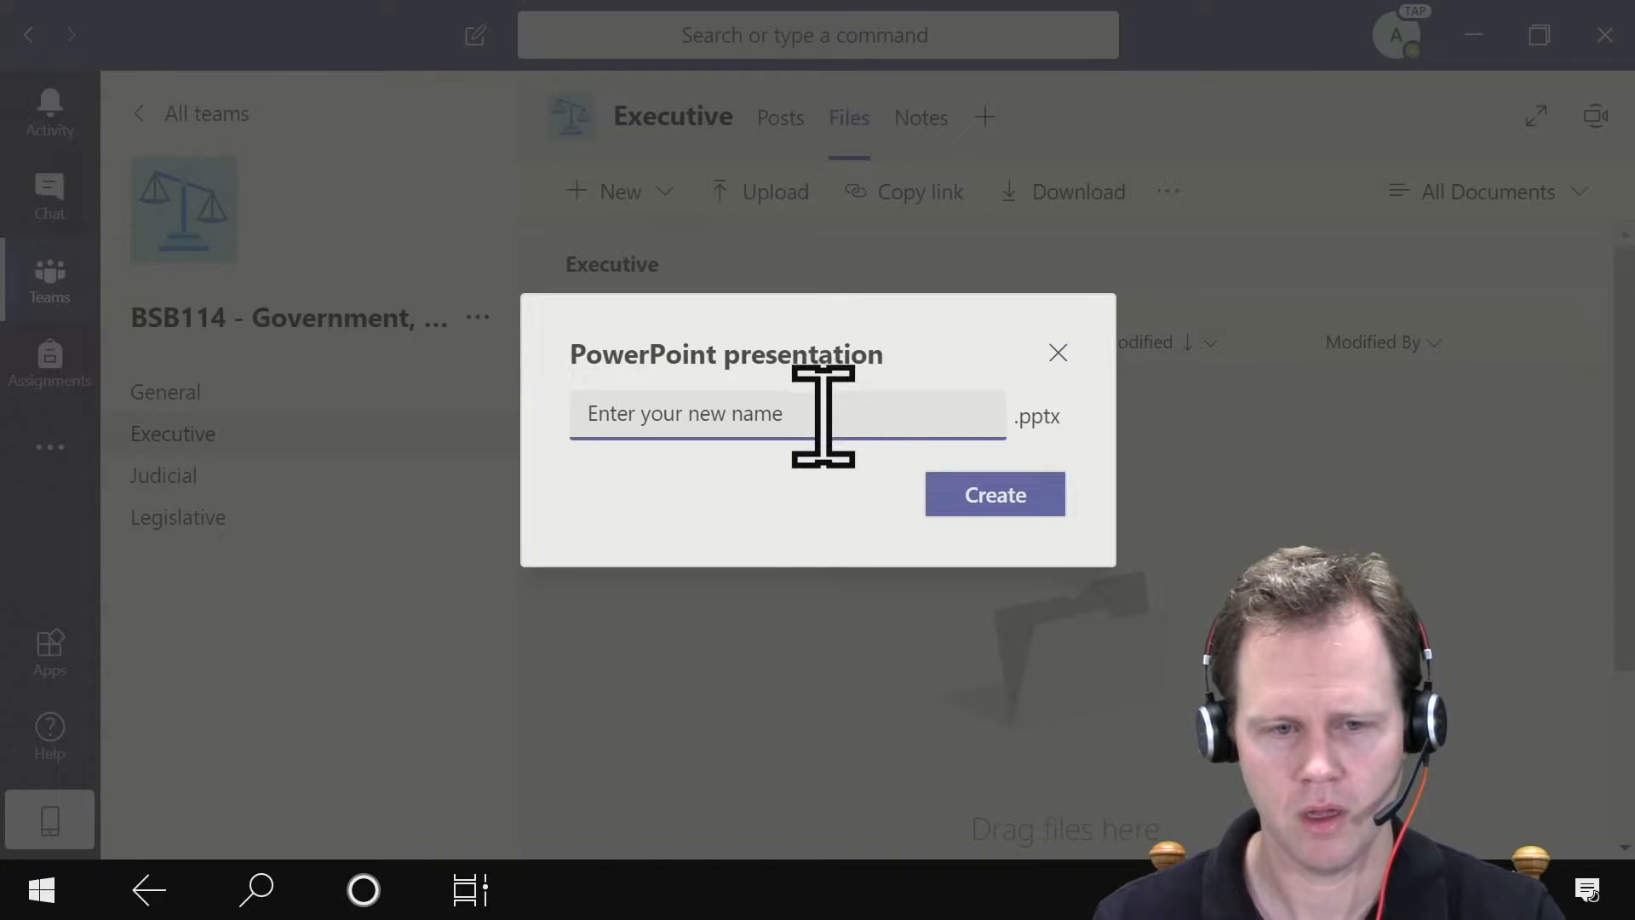
text(Week 3)
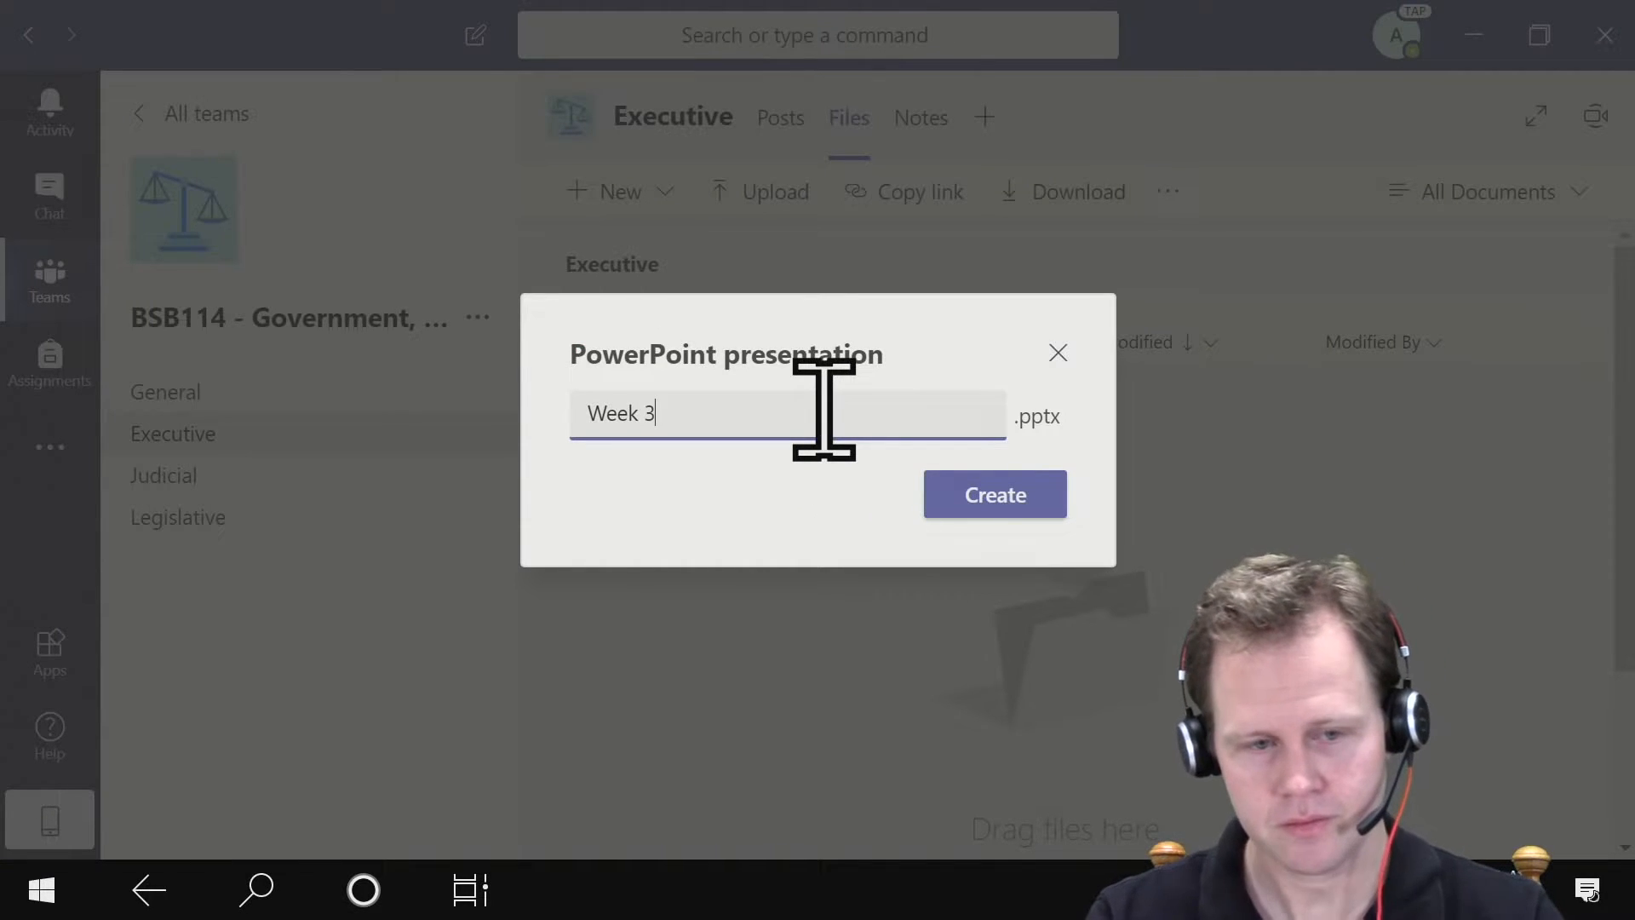
click(992, 497)
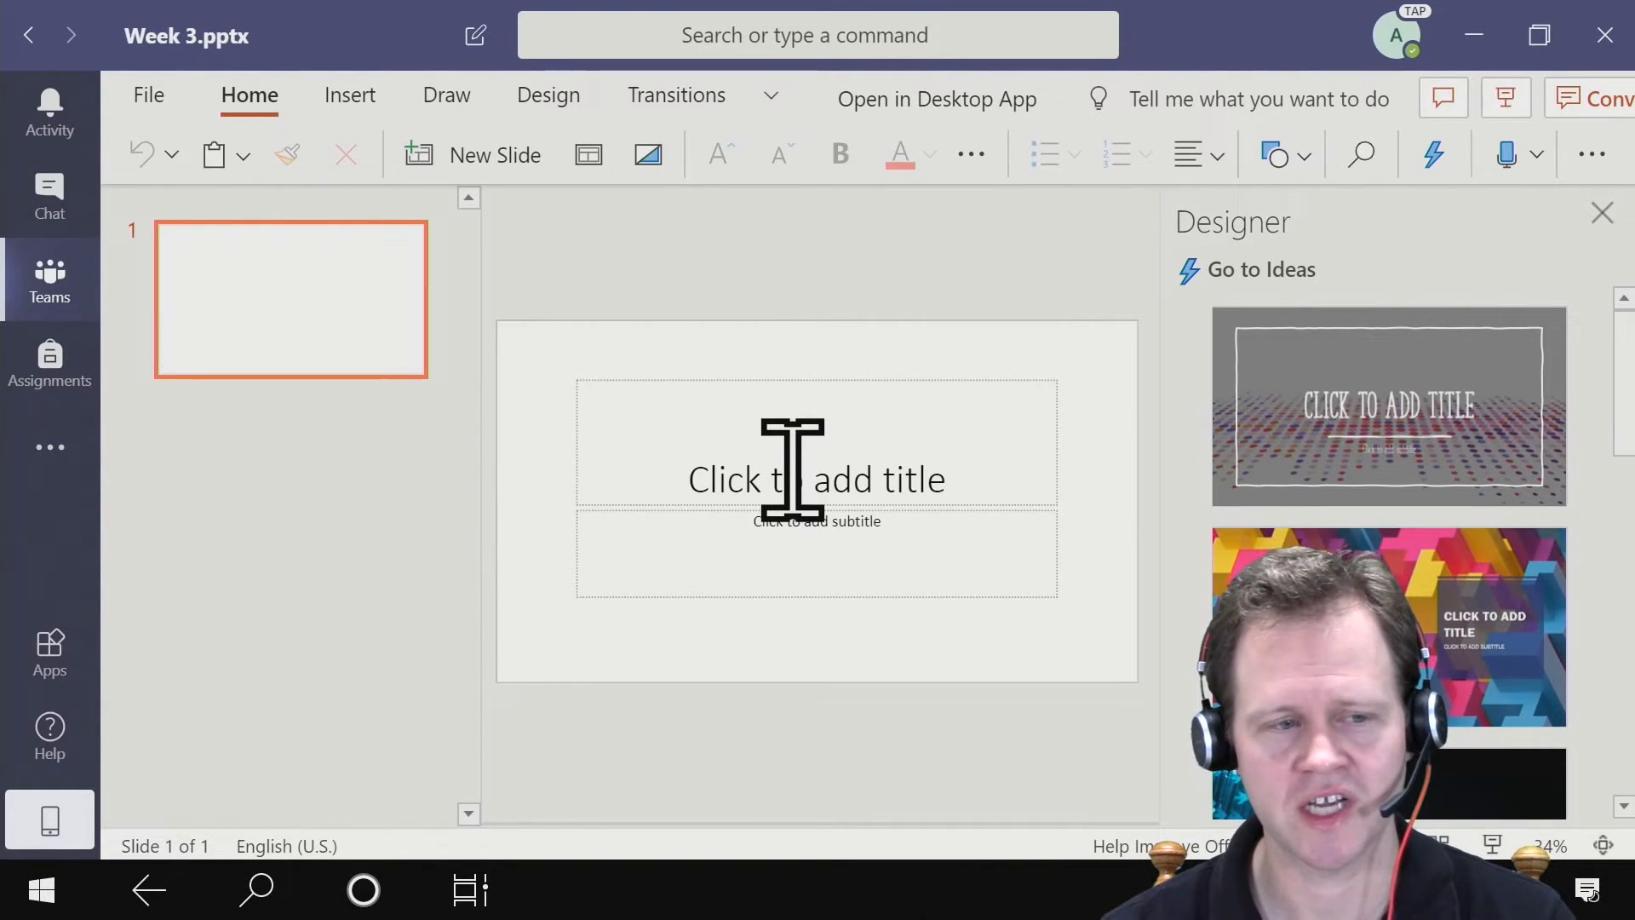
- Fill the first slide with the title "BSB114" and the subtitle "Week Three – Separation of Powers"
click(738, 475)
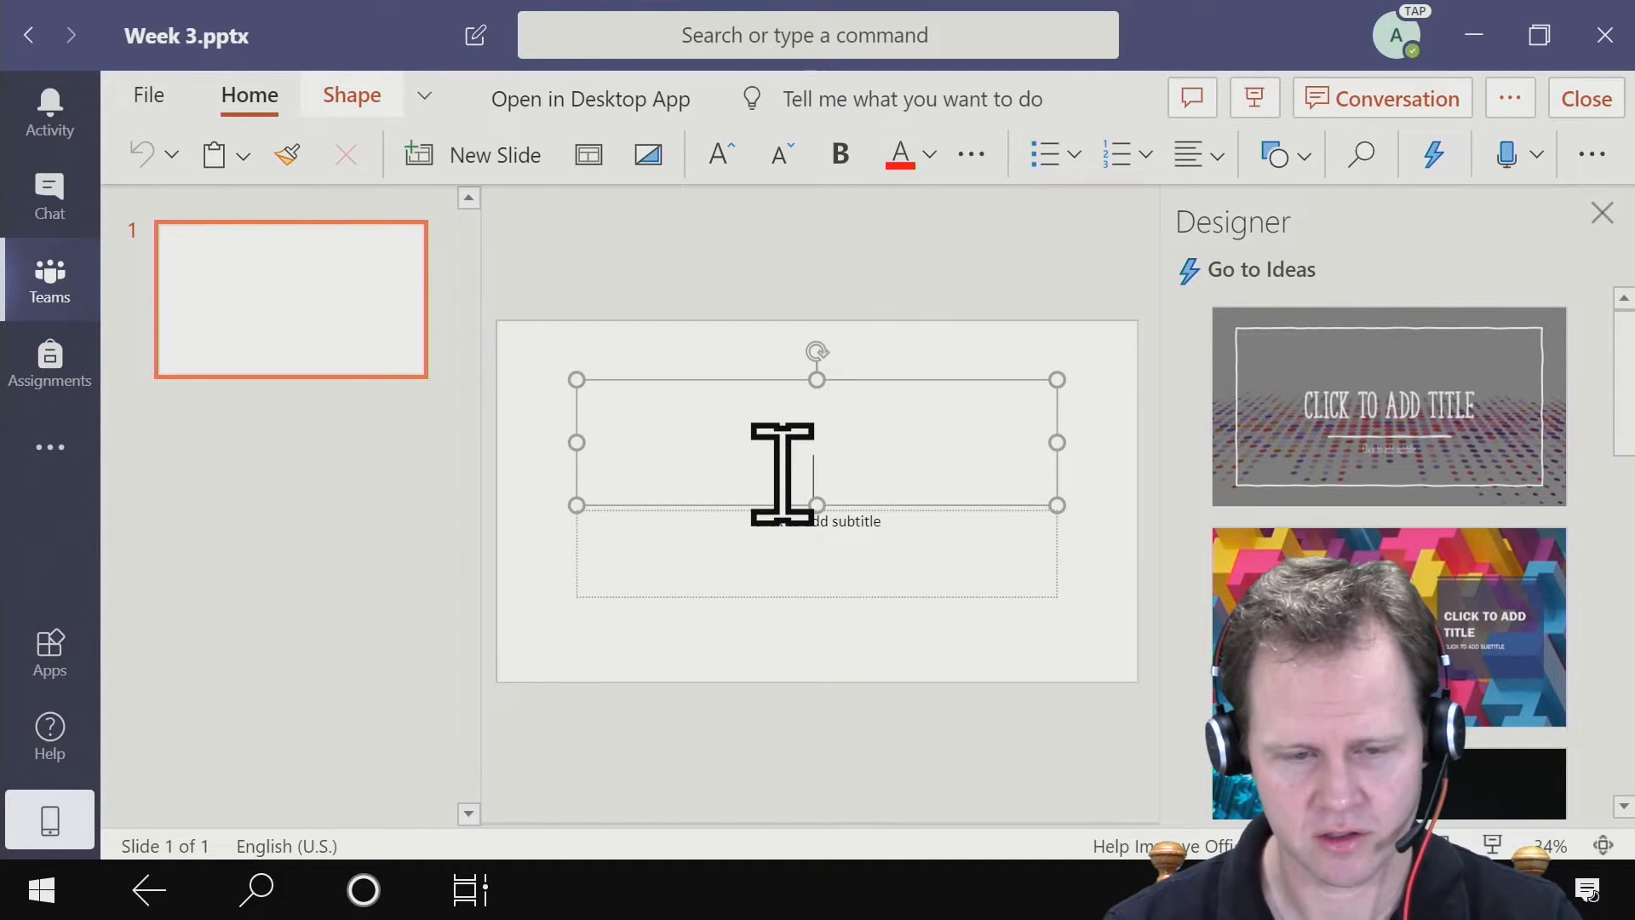
text(BSB114)
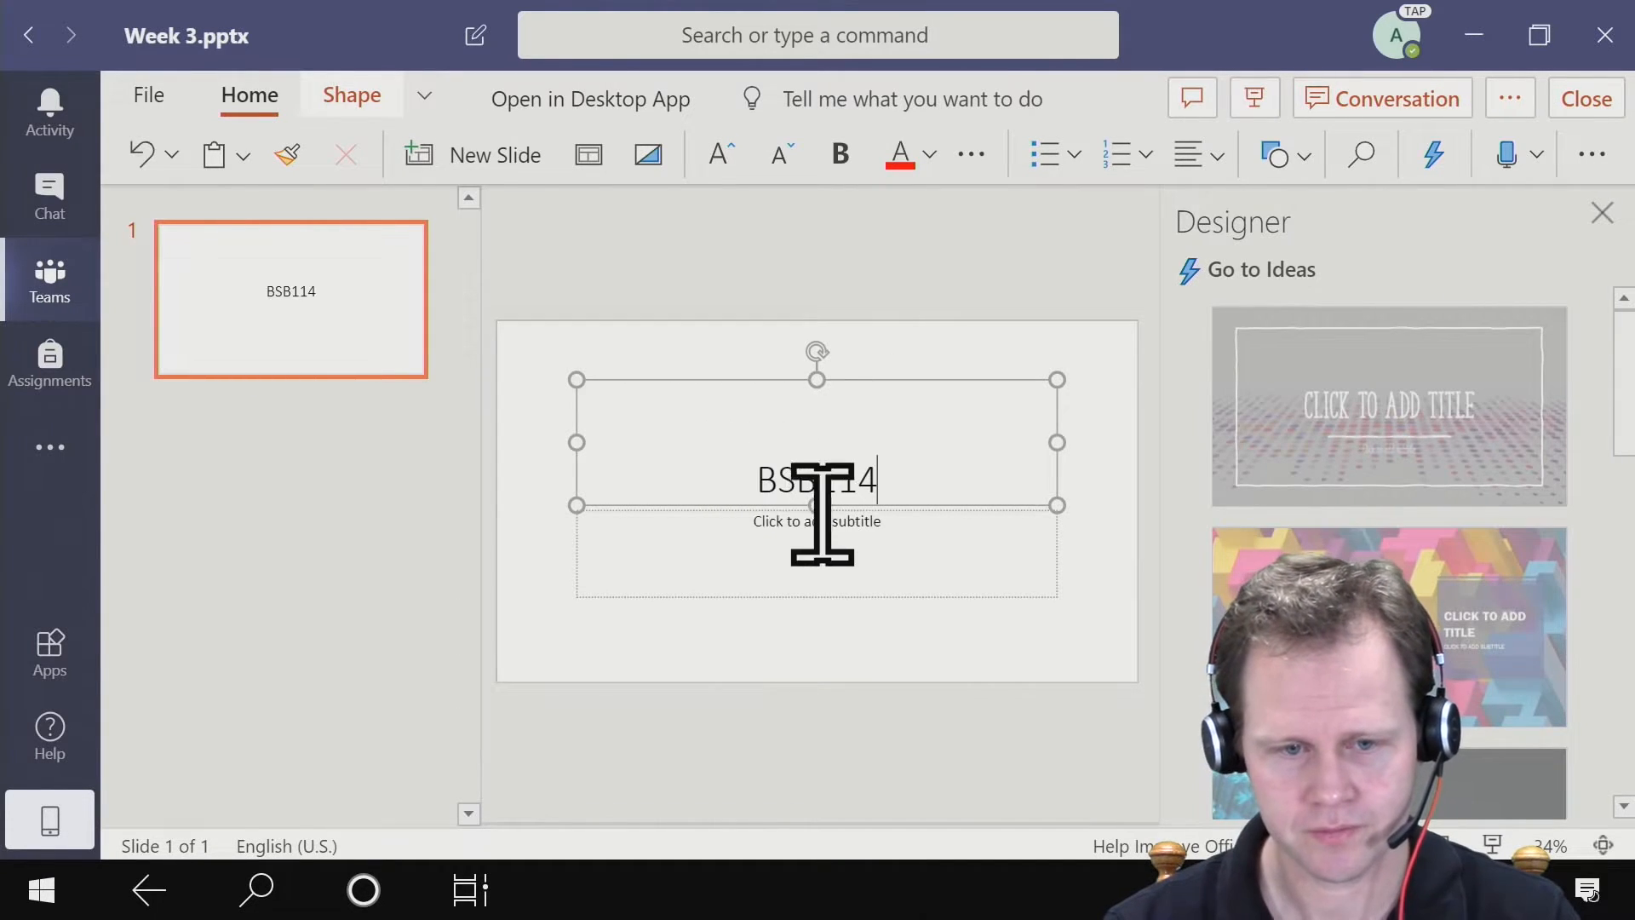
click(833, 534)
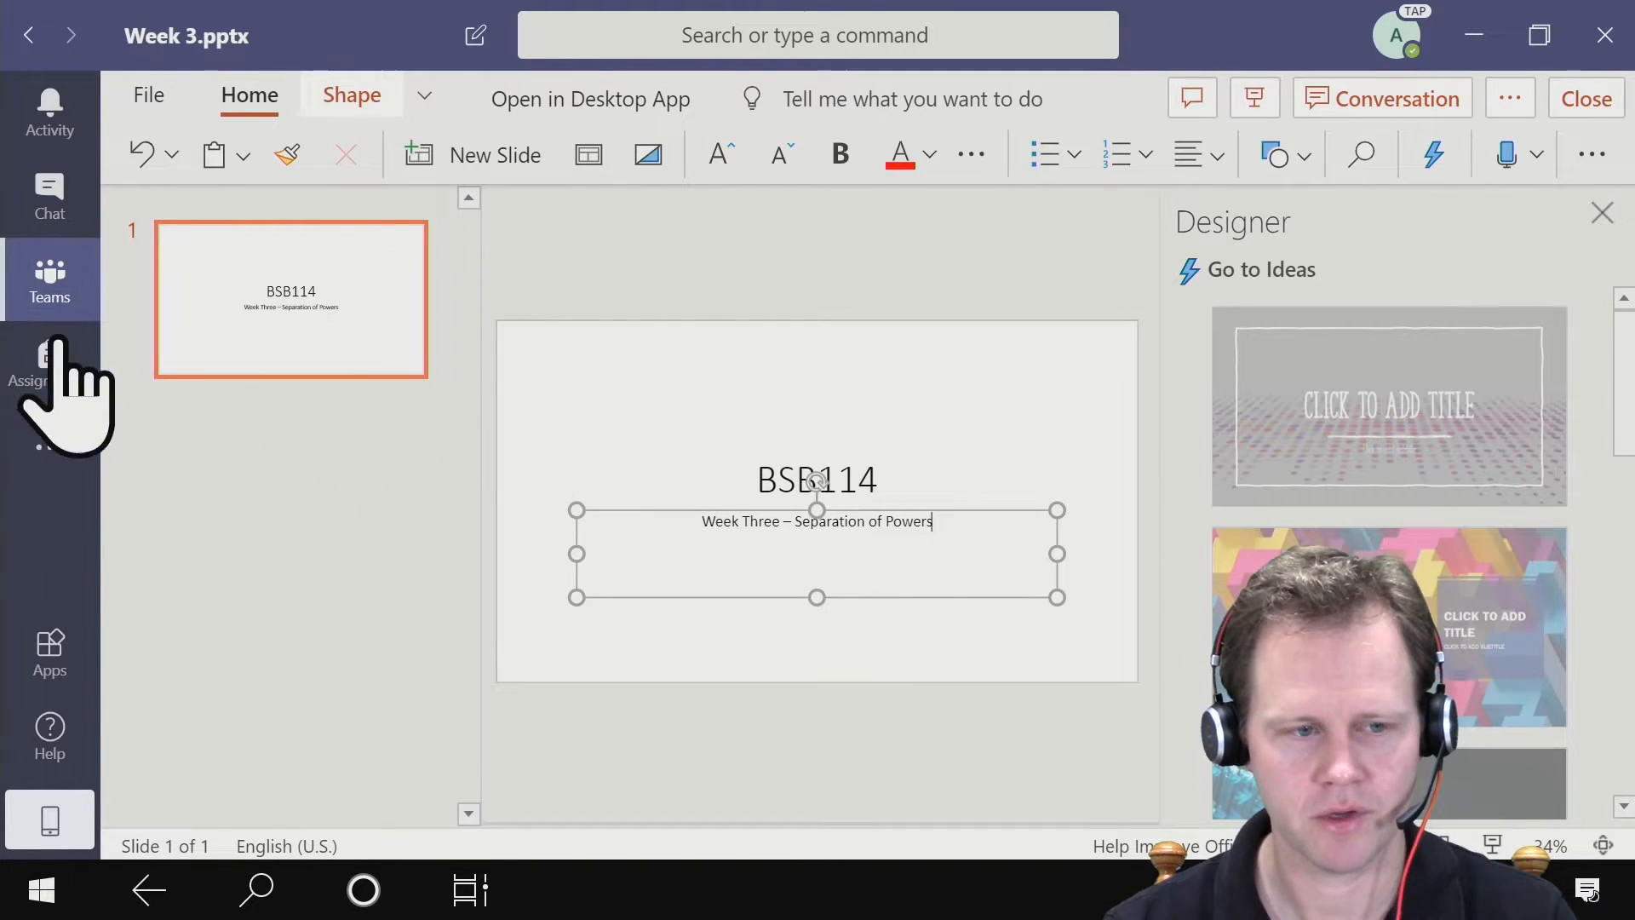
- Add a second slide after the title slide and title it "Week 3 Overview"
click(213, 397)
right_click(238, 411)
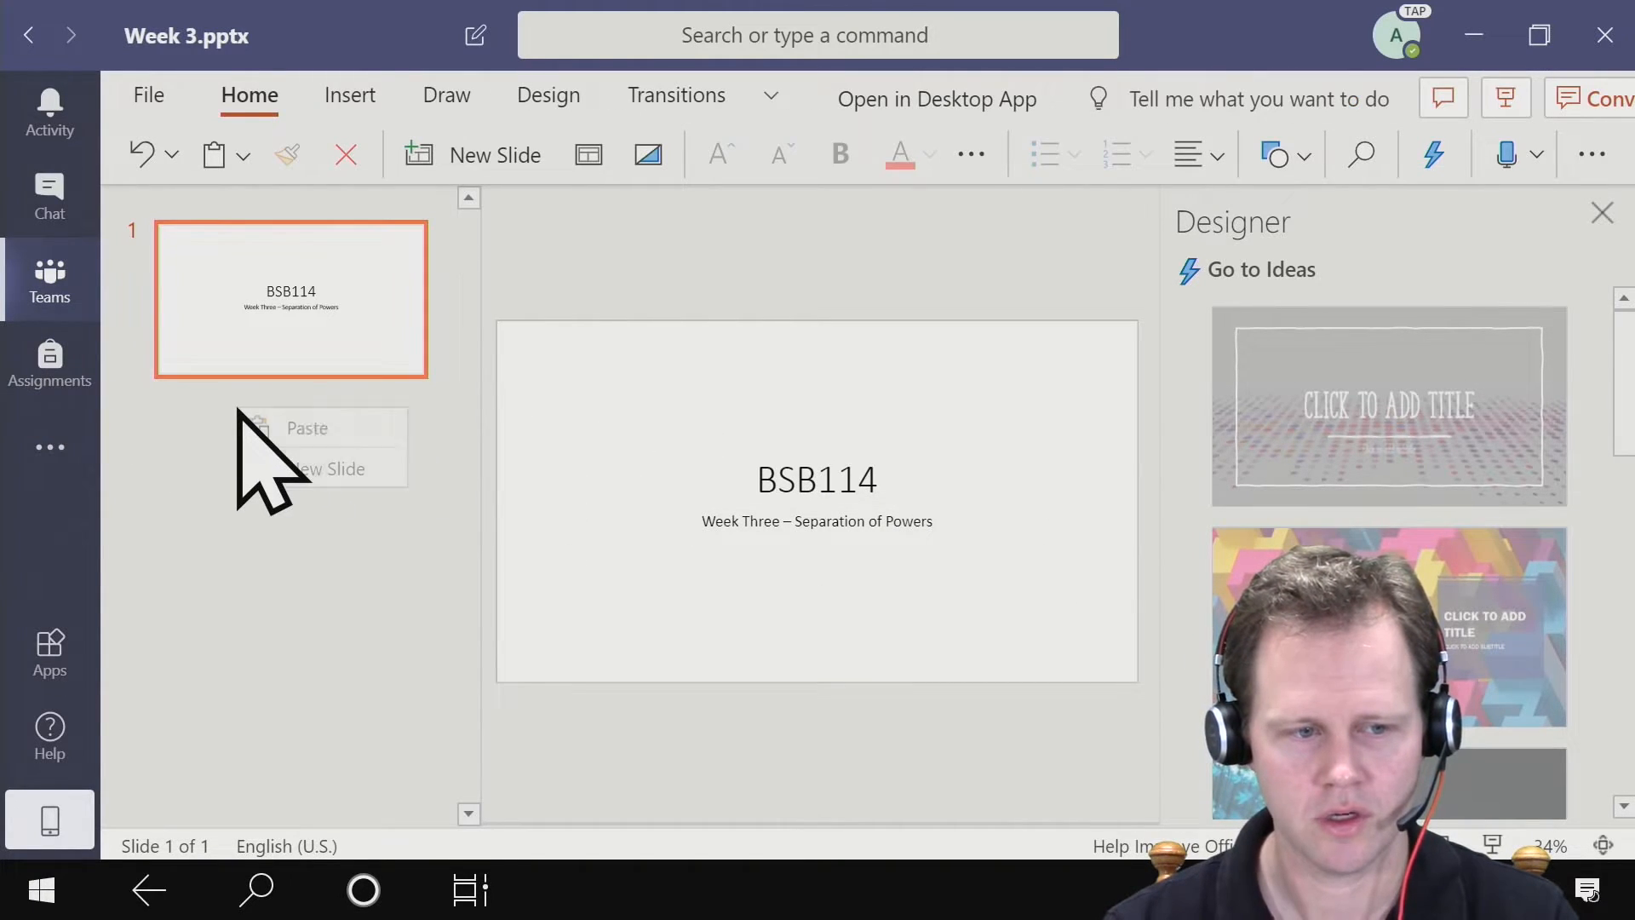
click(310, 468)
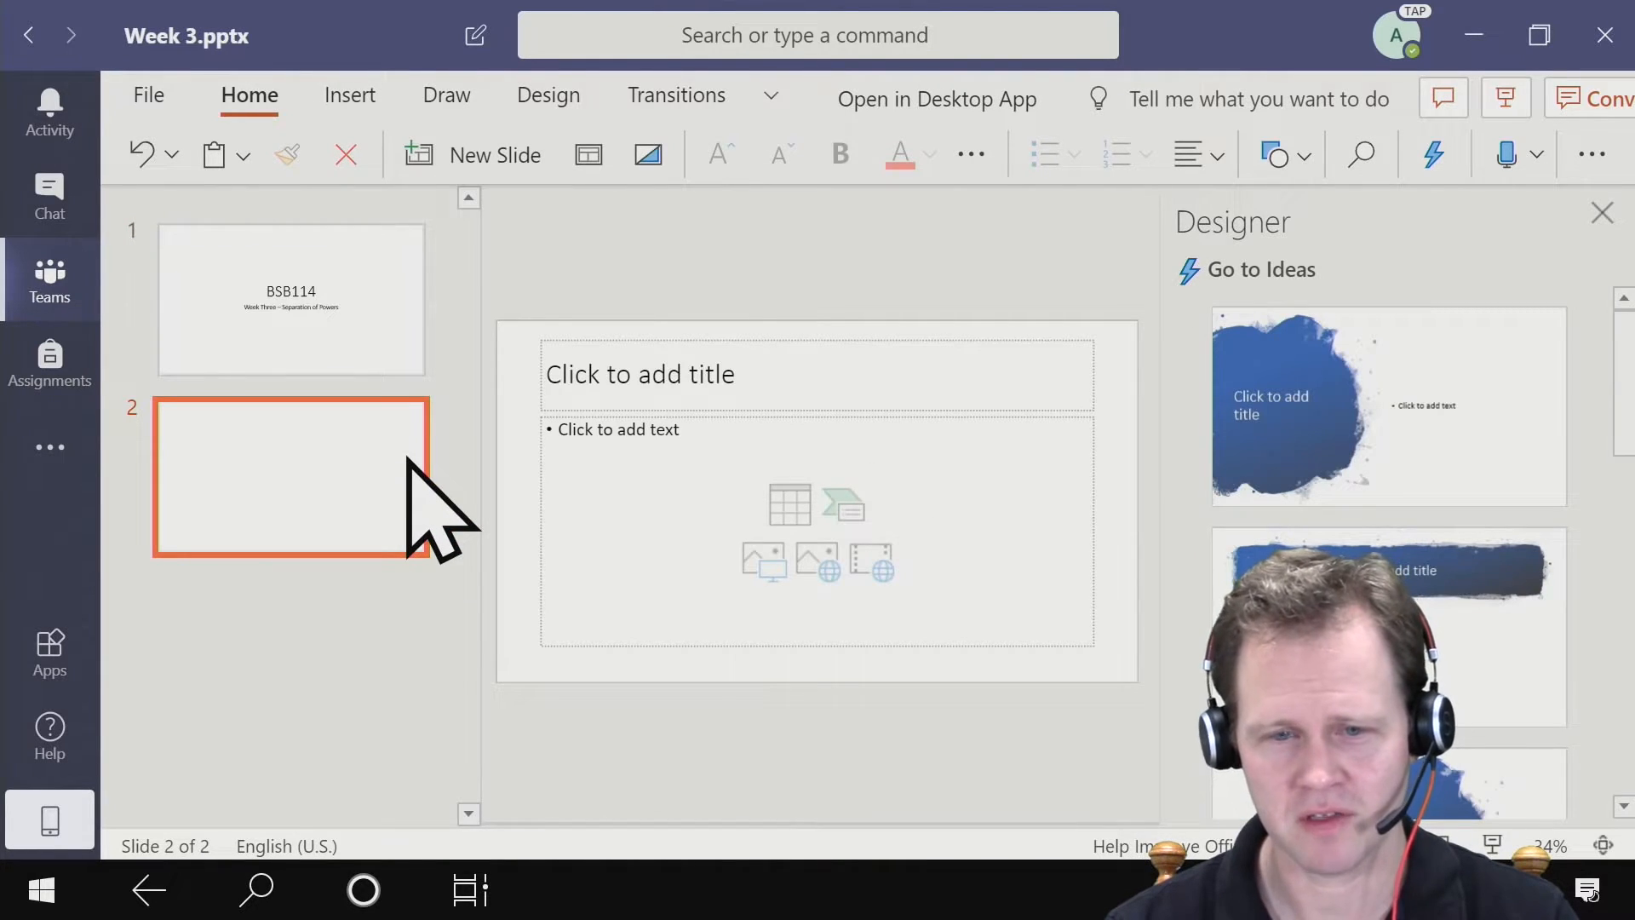
click(591, 379)
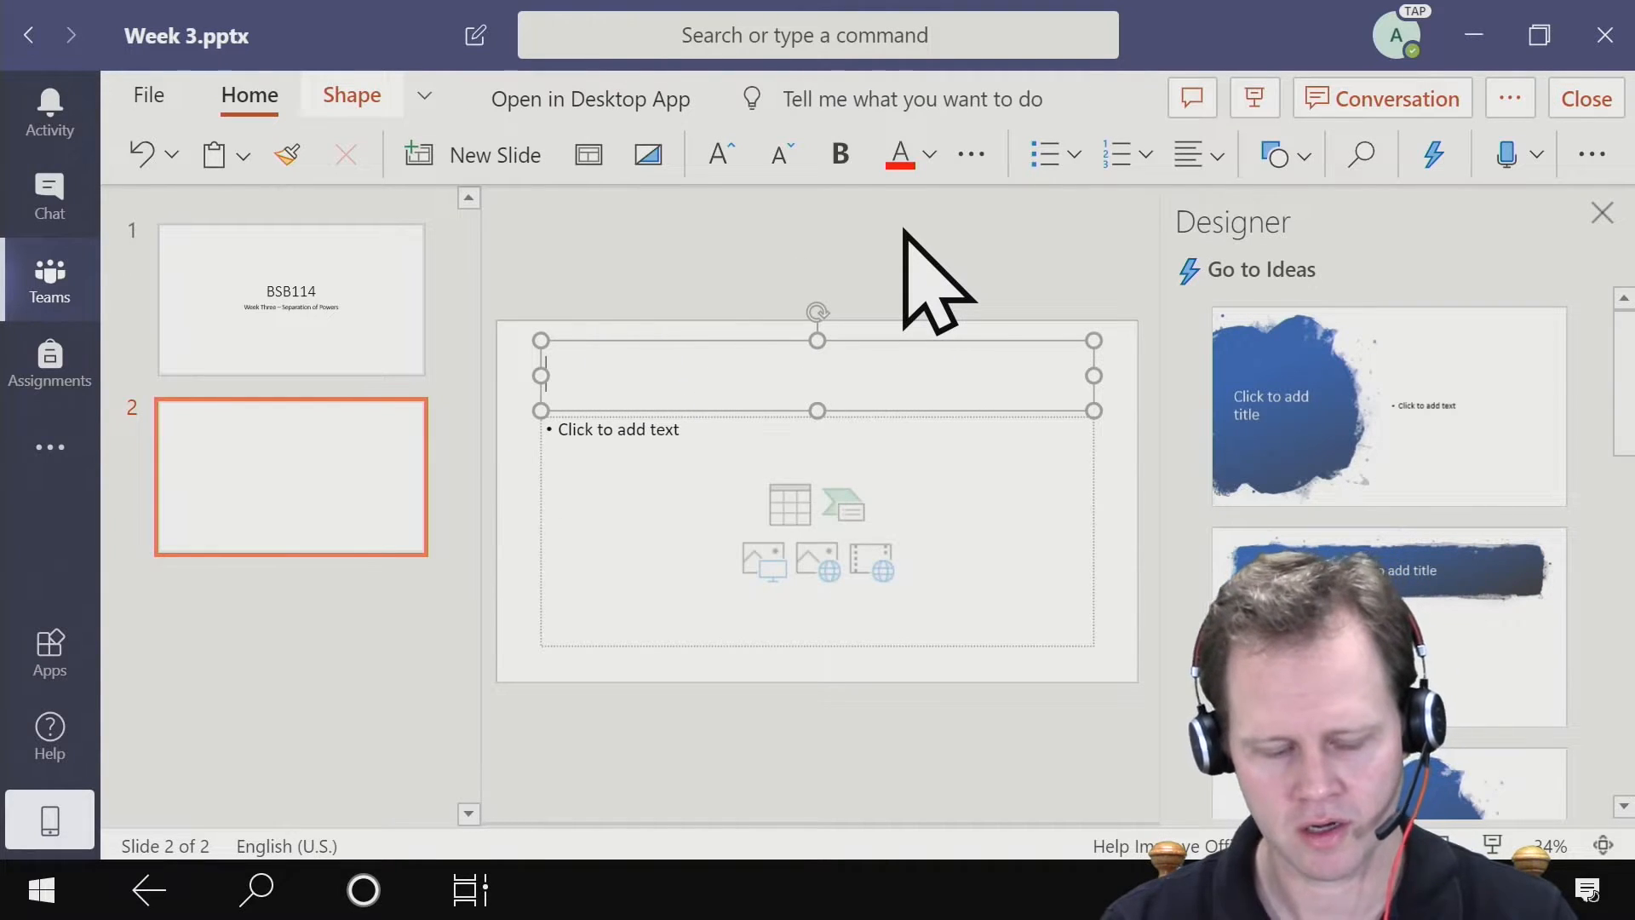
text(Week 3 Overview)
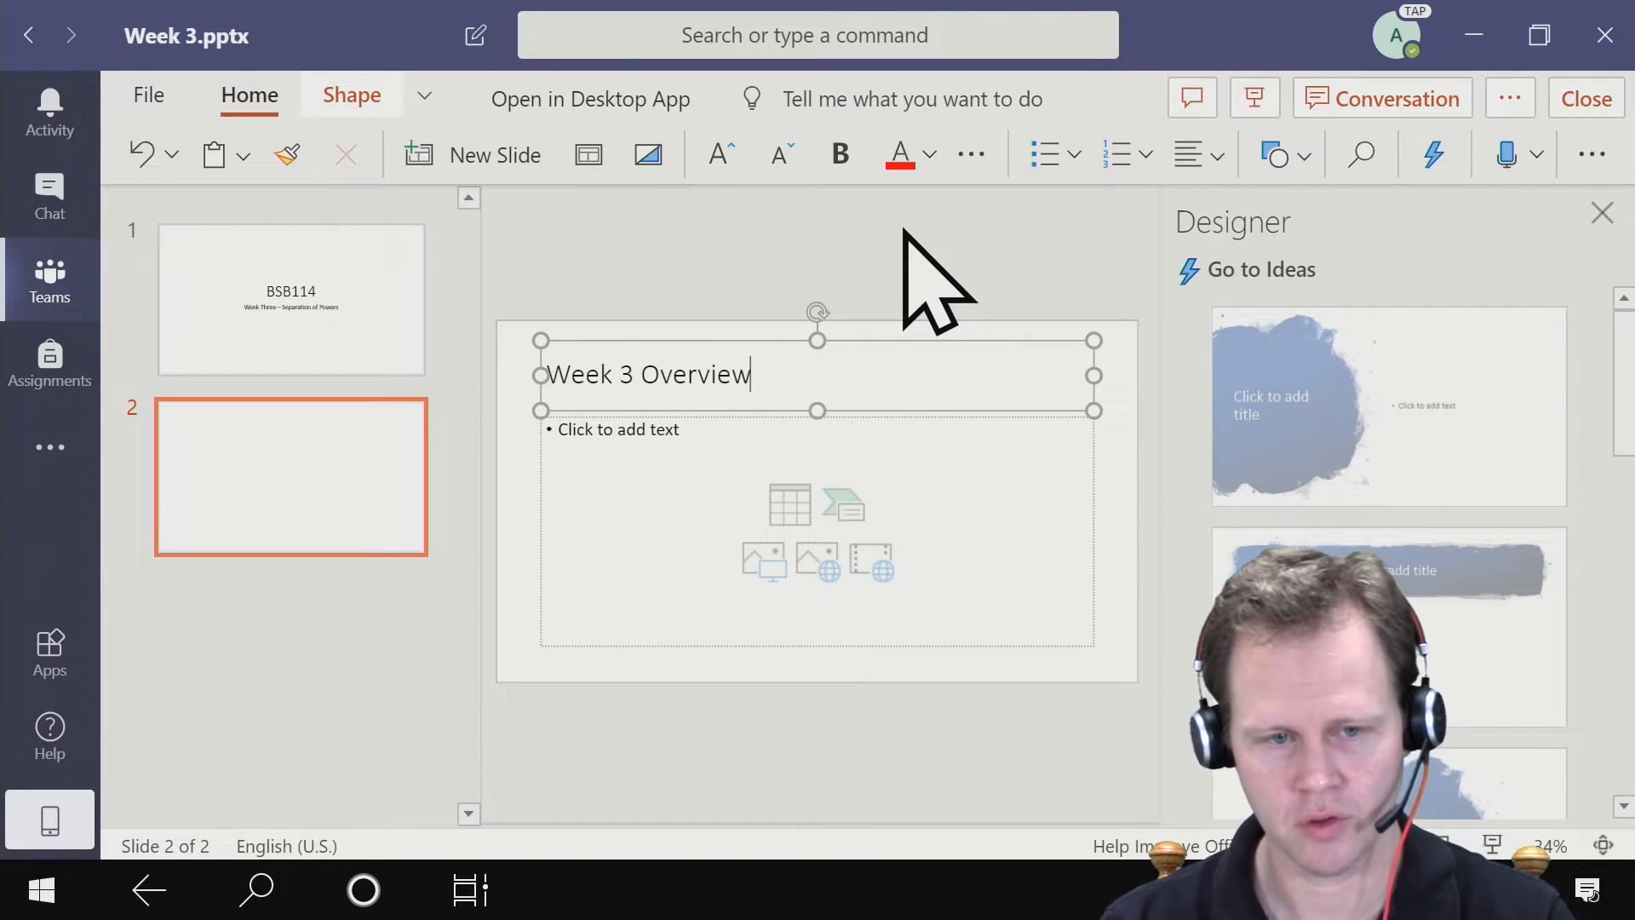
- Add the bullets Executive, Legislative and Judicial to the overview slide and apply the Designer layout with the dark curved title panel and icon rows
click(679, 466)
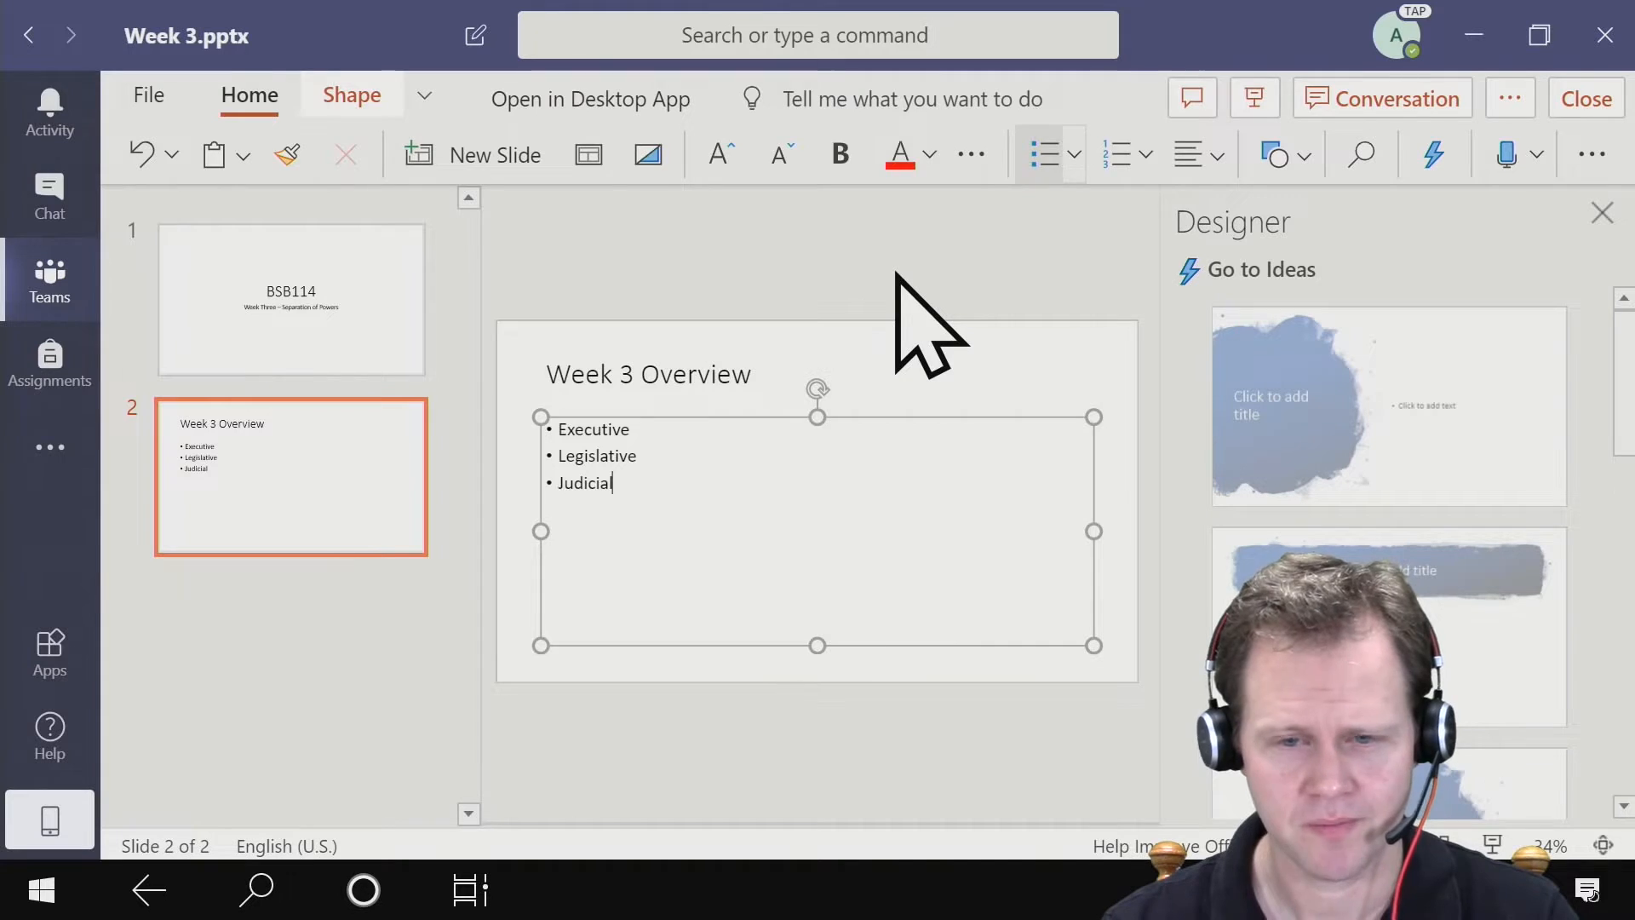
click(891, 300)
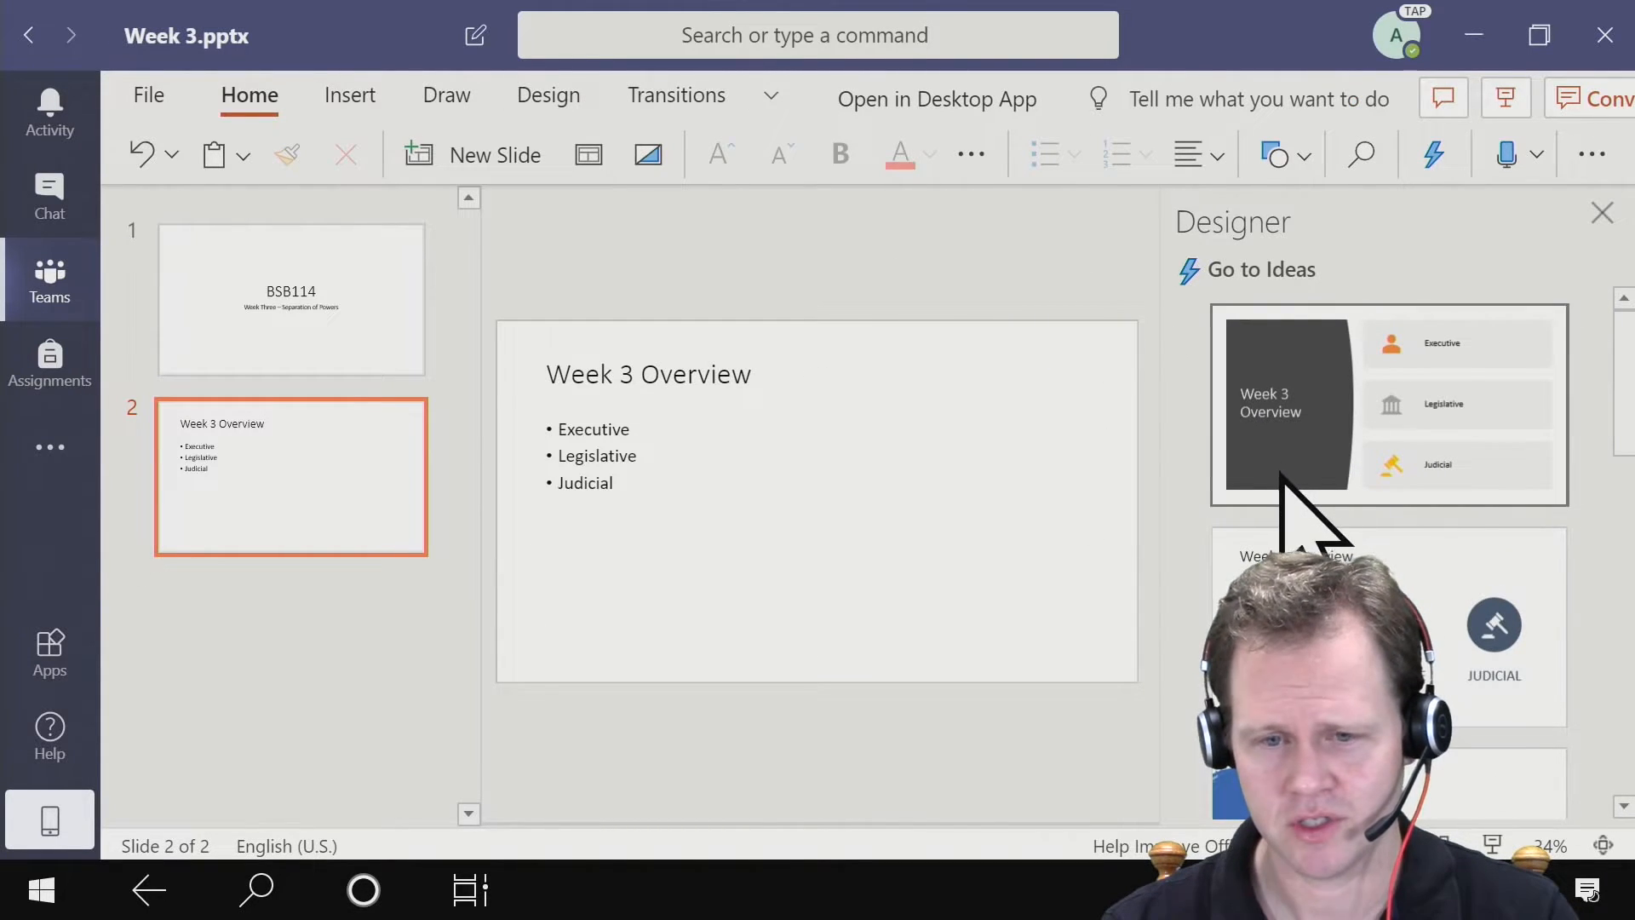
click(1302, 359)
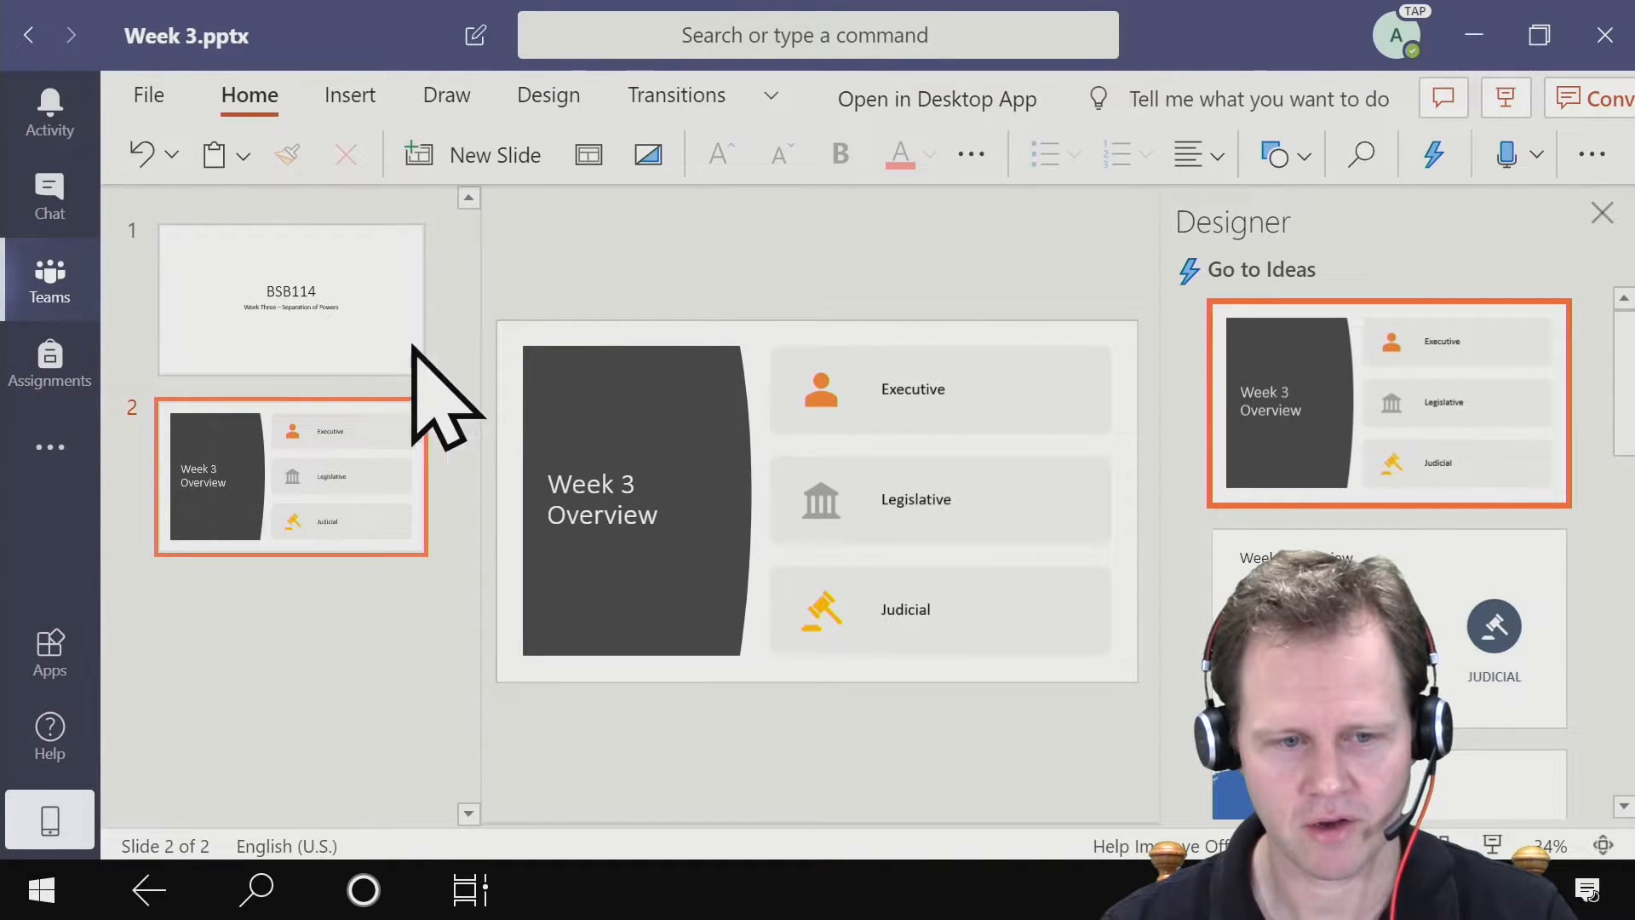
- Look through the Designer layout suggestions for the title slide, examining how each one presents the title and subtitle
click(339, 345)
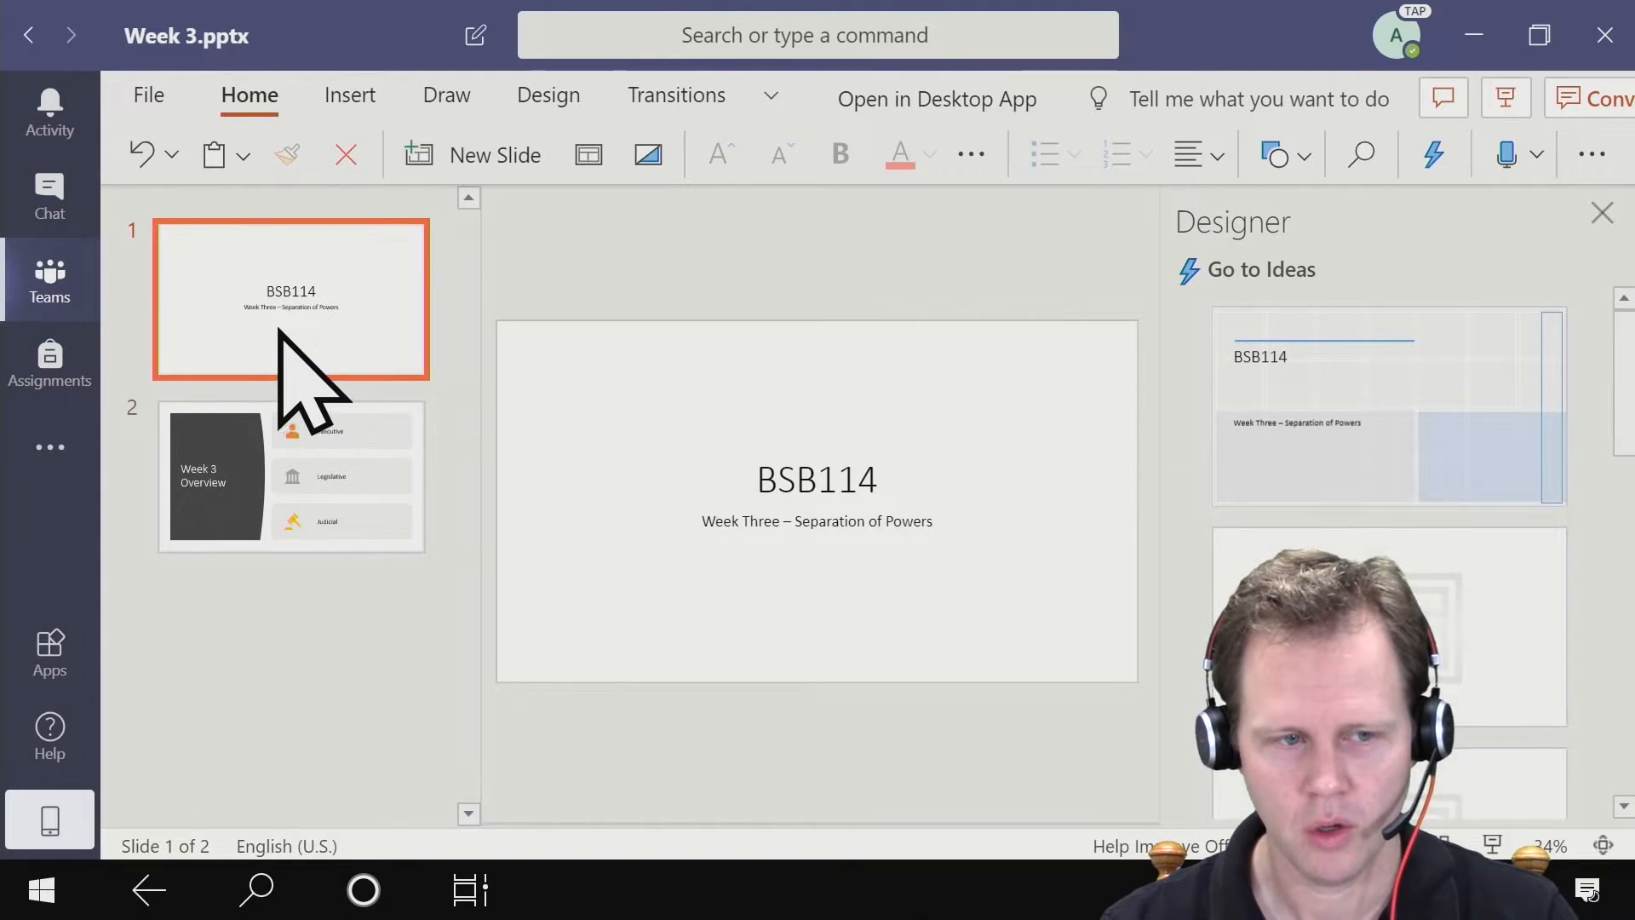
scroll(1550, 379, down, 6)
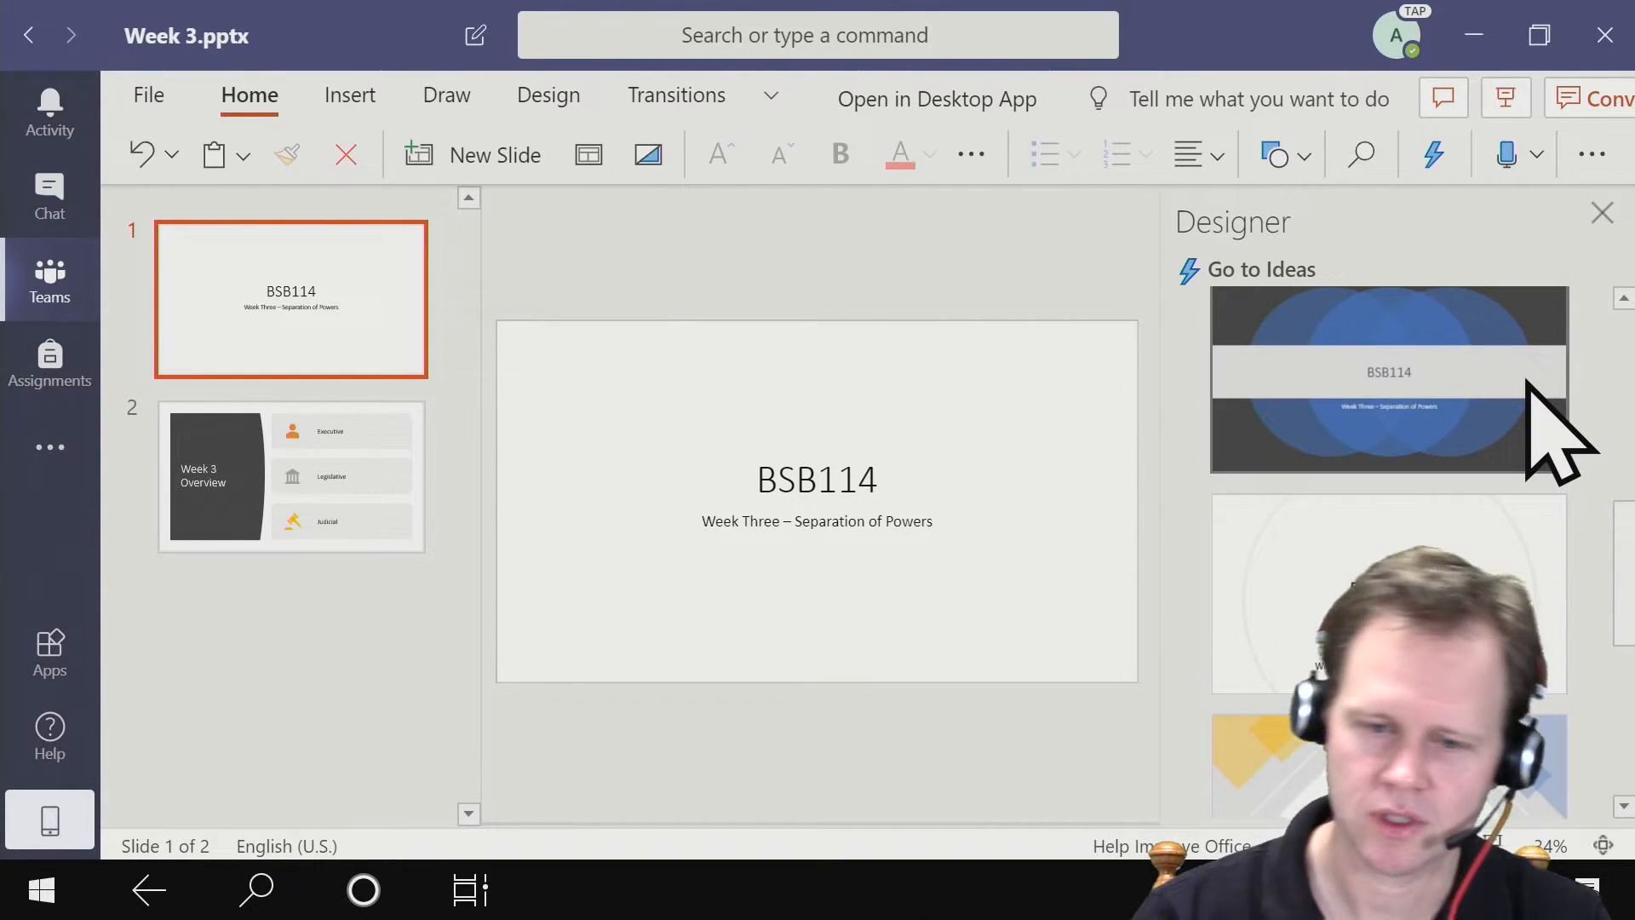
scroll(1363, 452, down, 5)
scroll(1235, 502, down, 2)
scroll(1304, 493, up, 2)
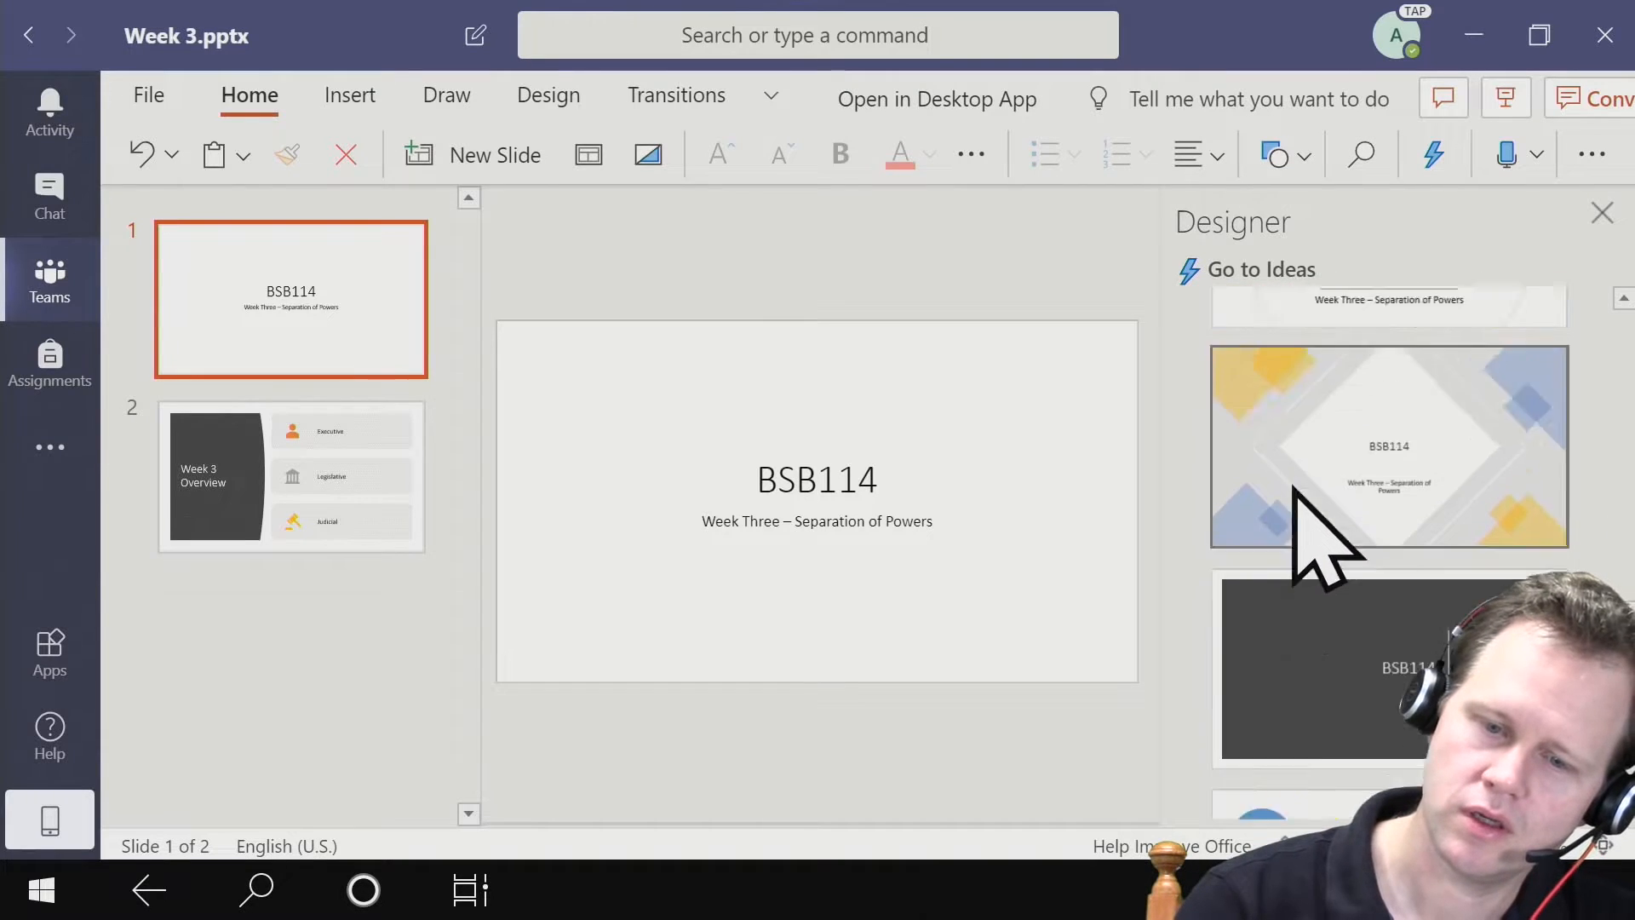
scroll(1295, 503, down, 2)
scroll(1277, 486, down, 5)
scroll(1261, 465, up, 3)
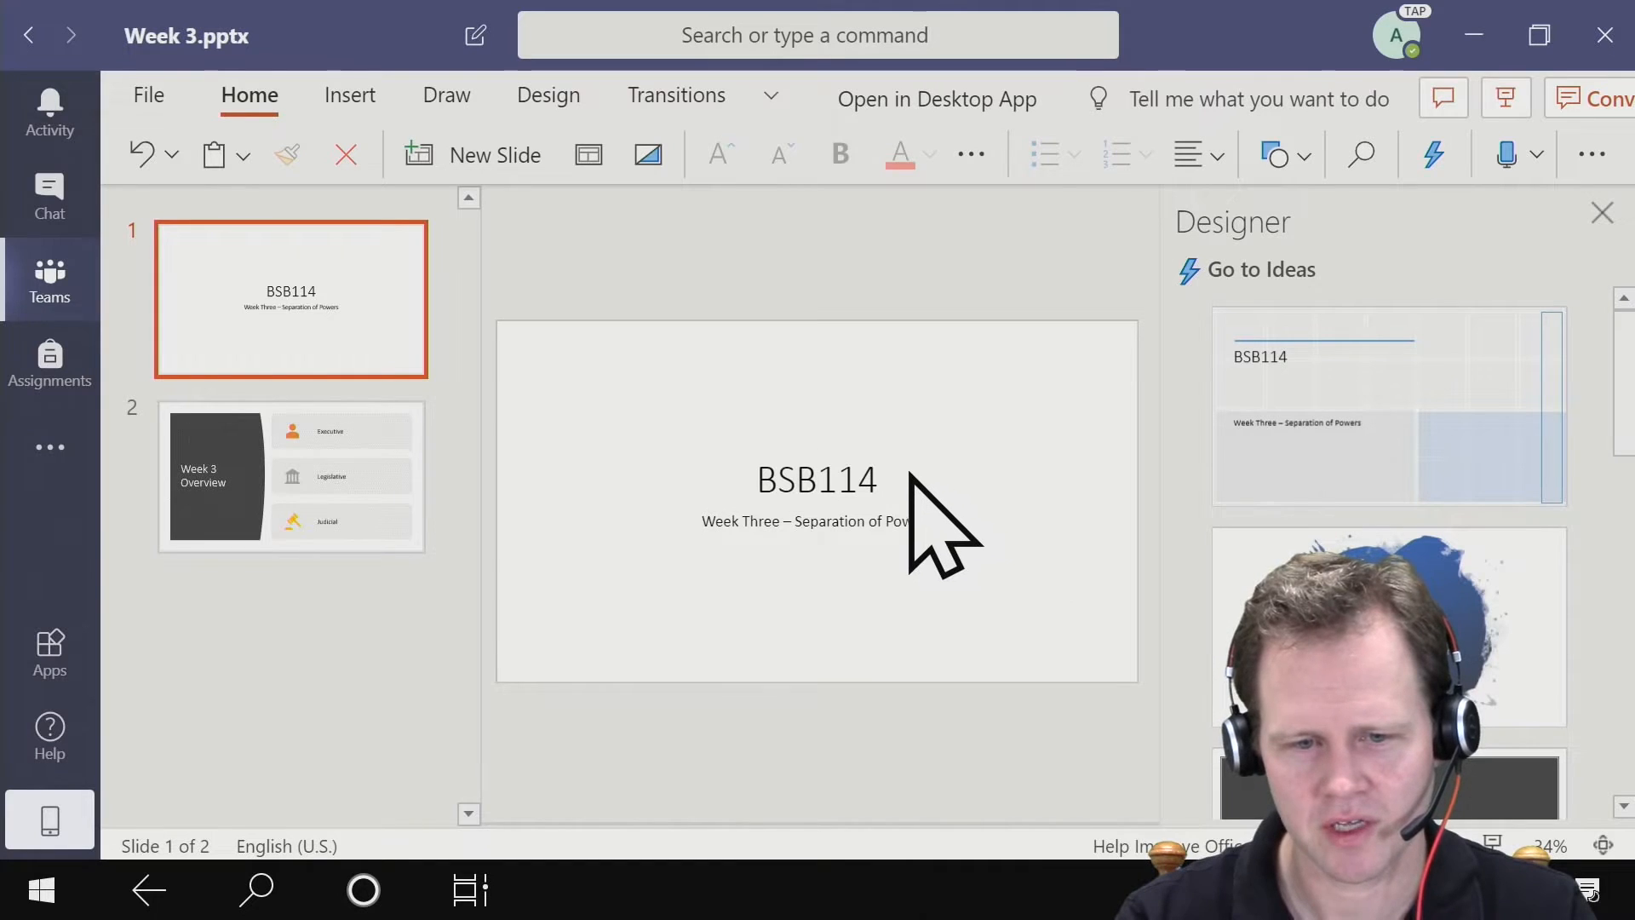
- Replace the title on the first slide with "Government, Business and Society"
click(871, 472)
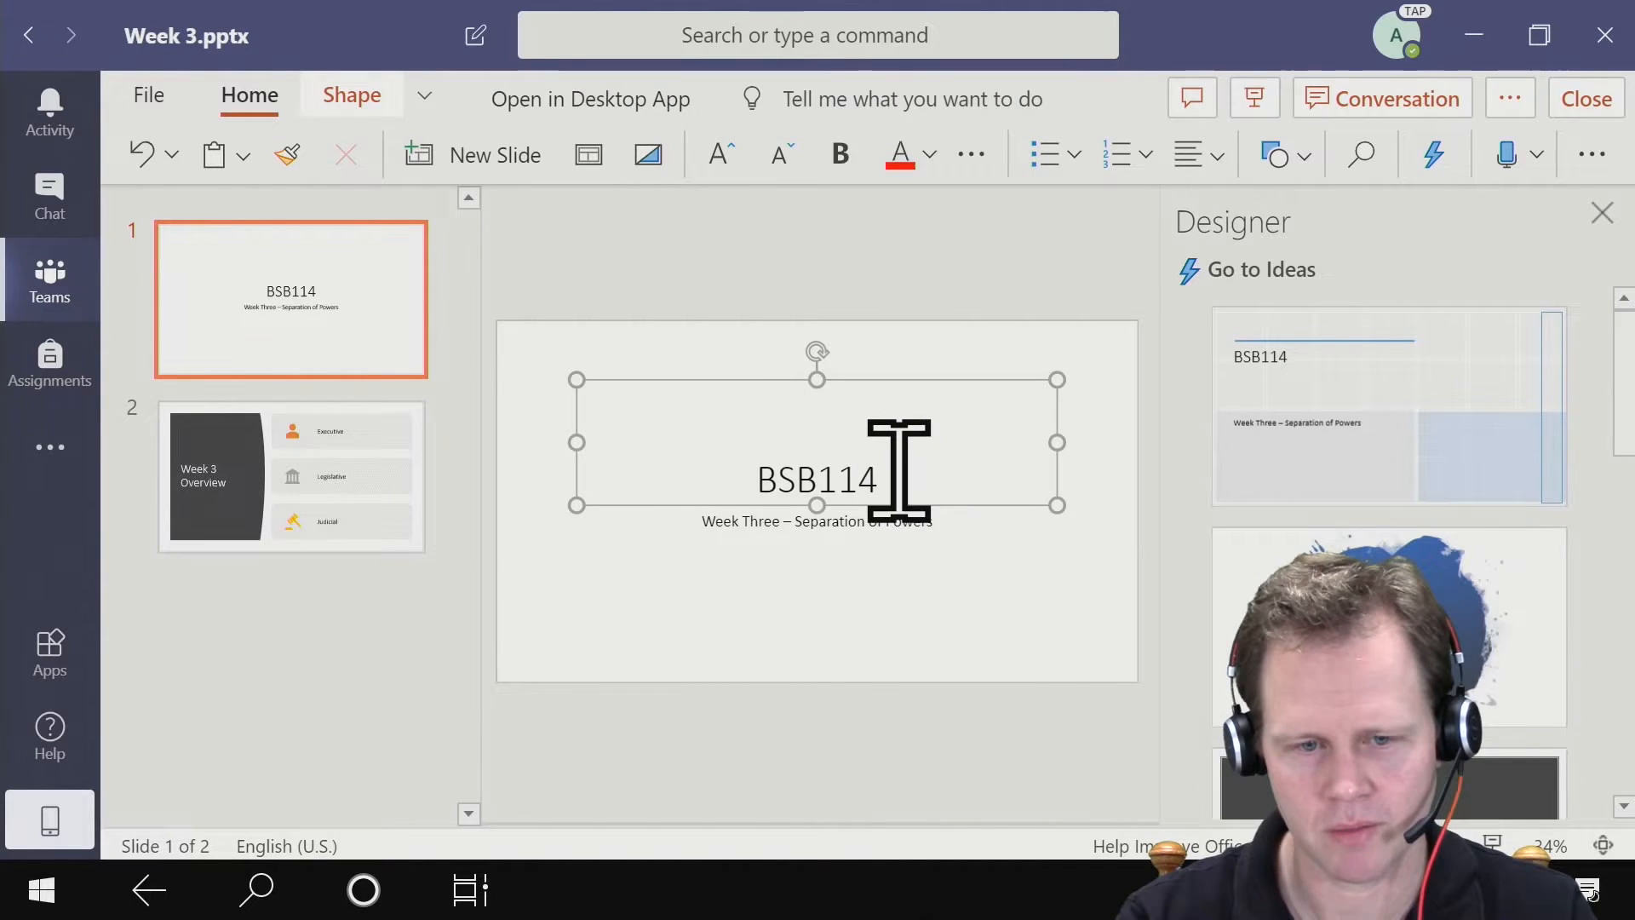
drag(896, 471, 690, 480)
text(Go)
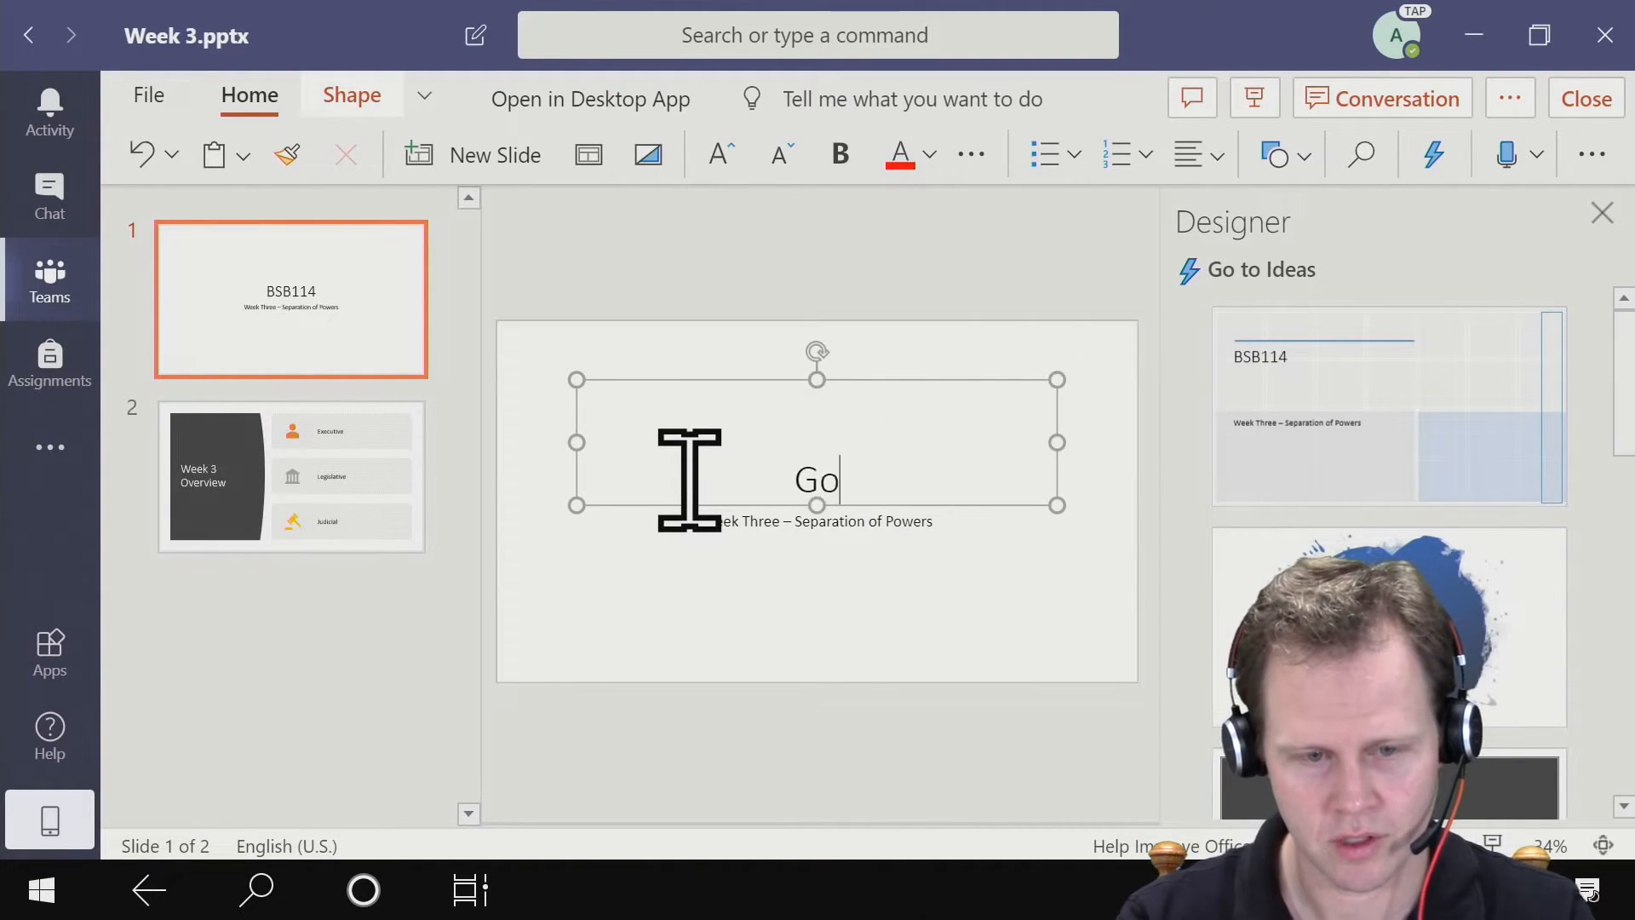
text(vernment, Business and Society)
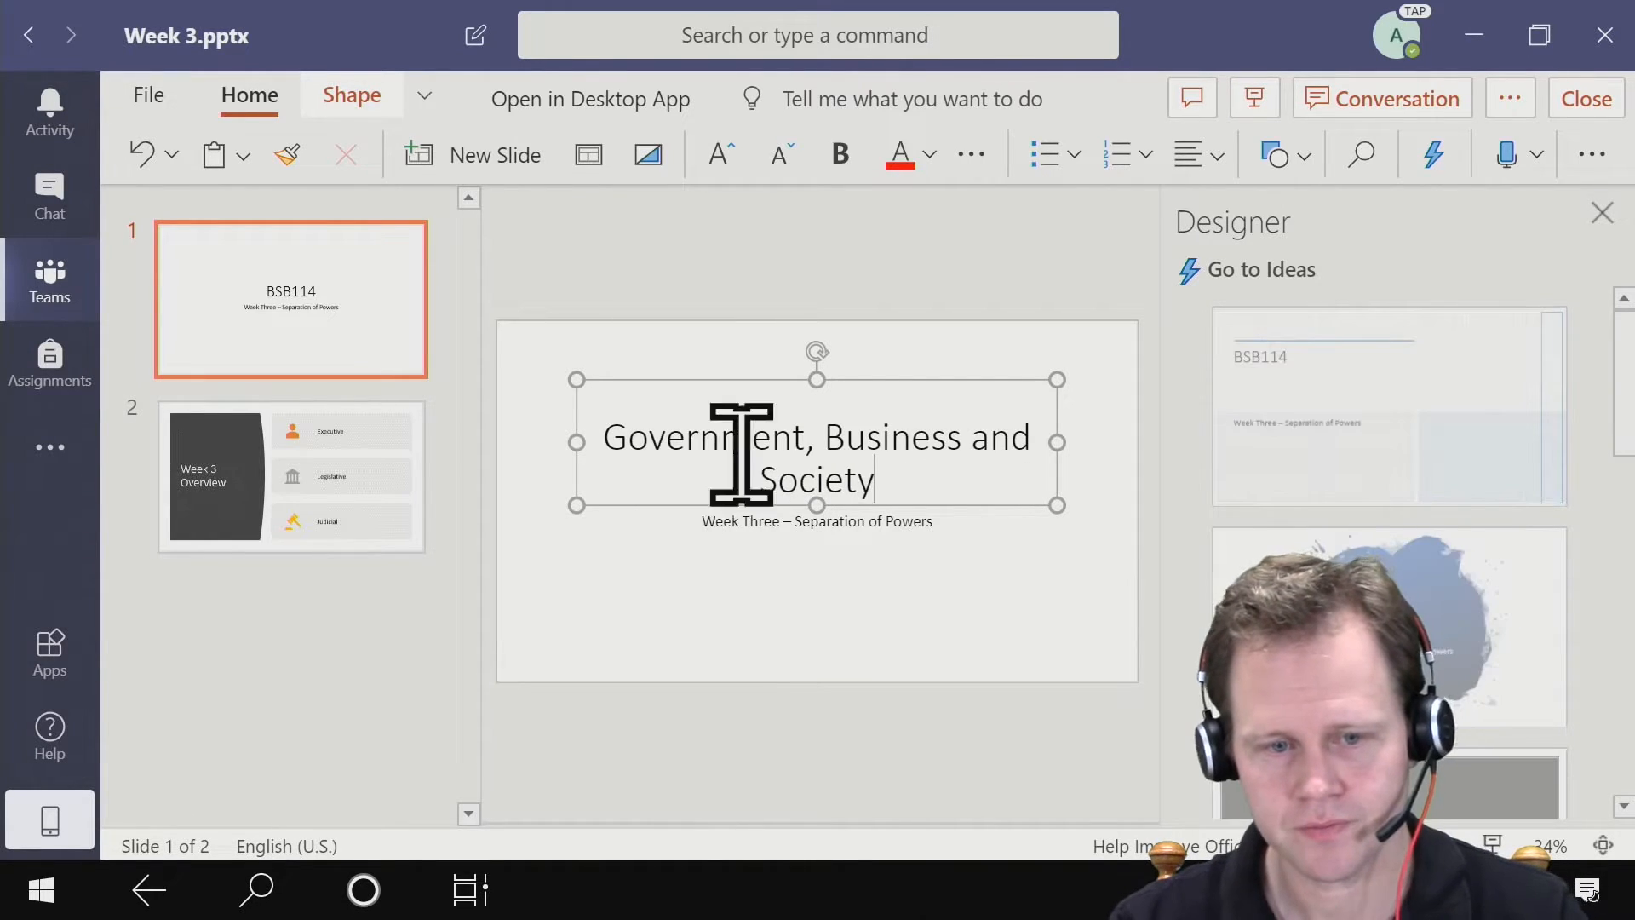
click(988, 658)
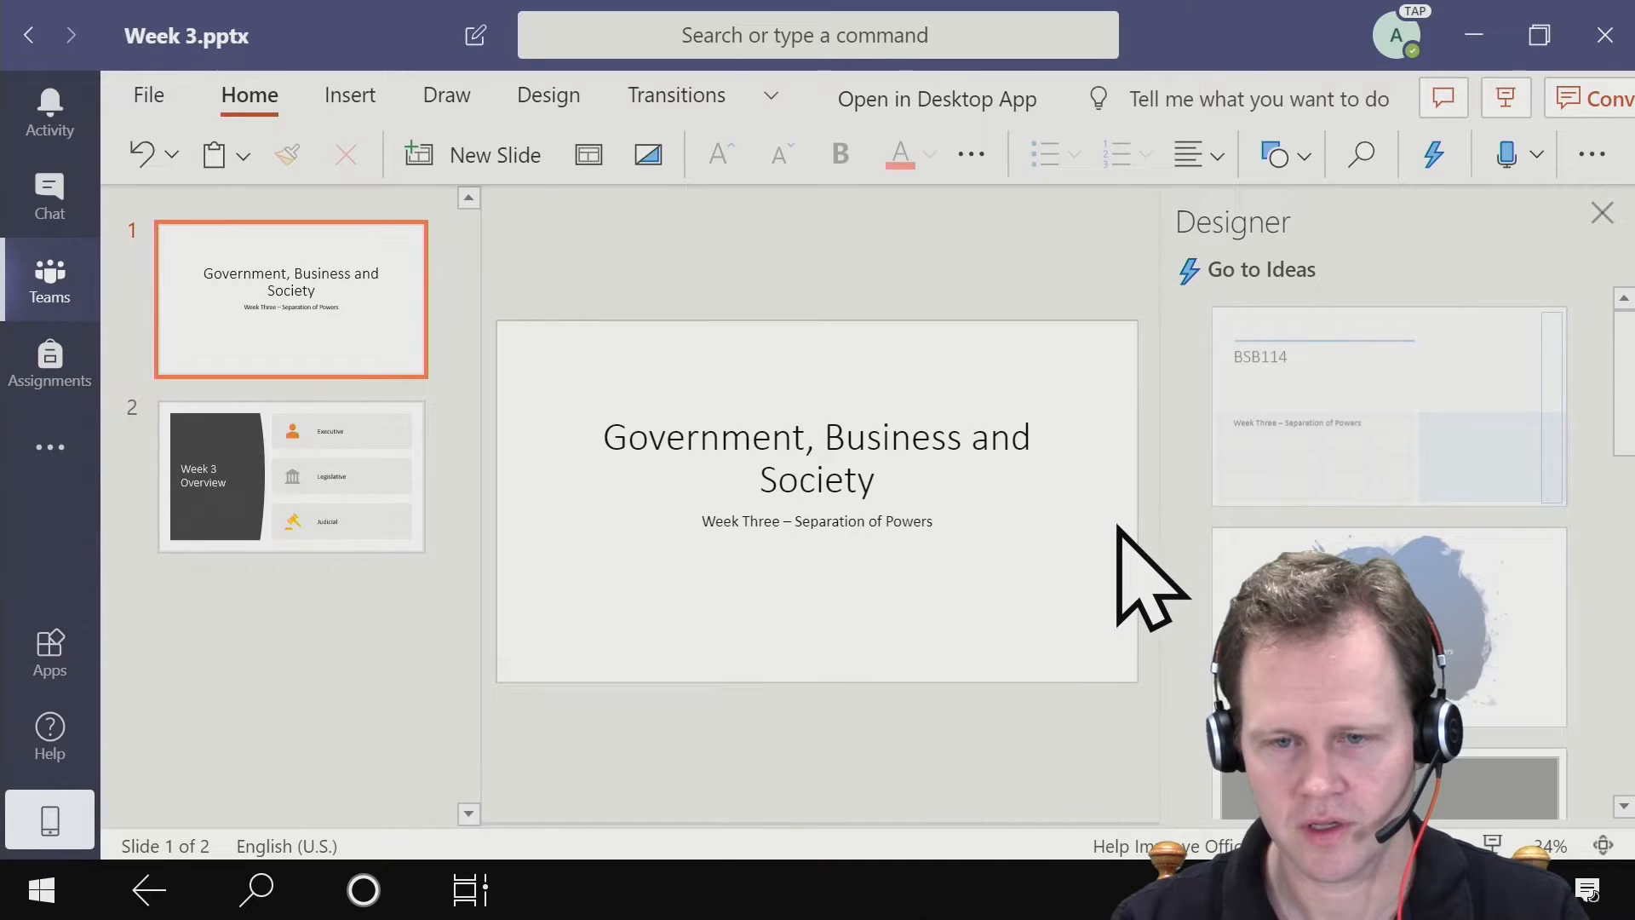
- Refresh the design ideas for the title slide and choose the dark grey framed design with the centred title
click(1292, 269)
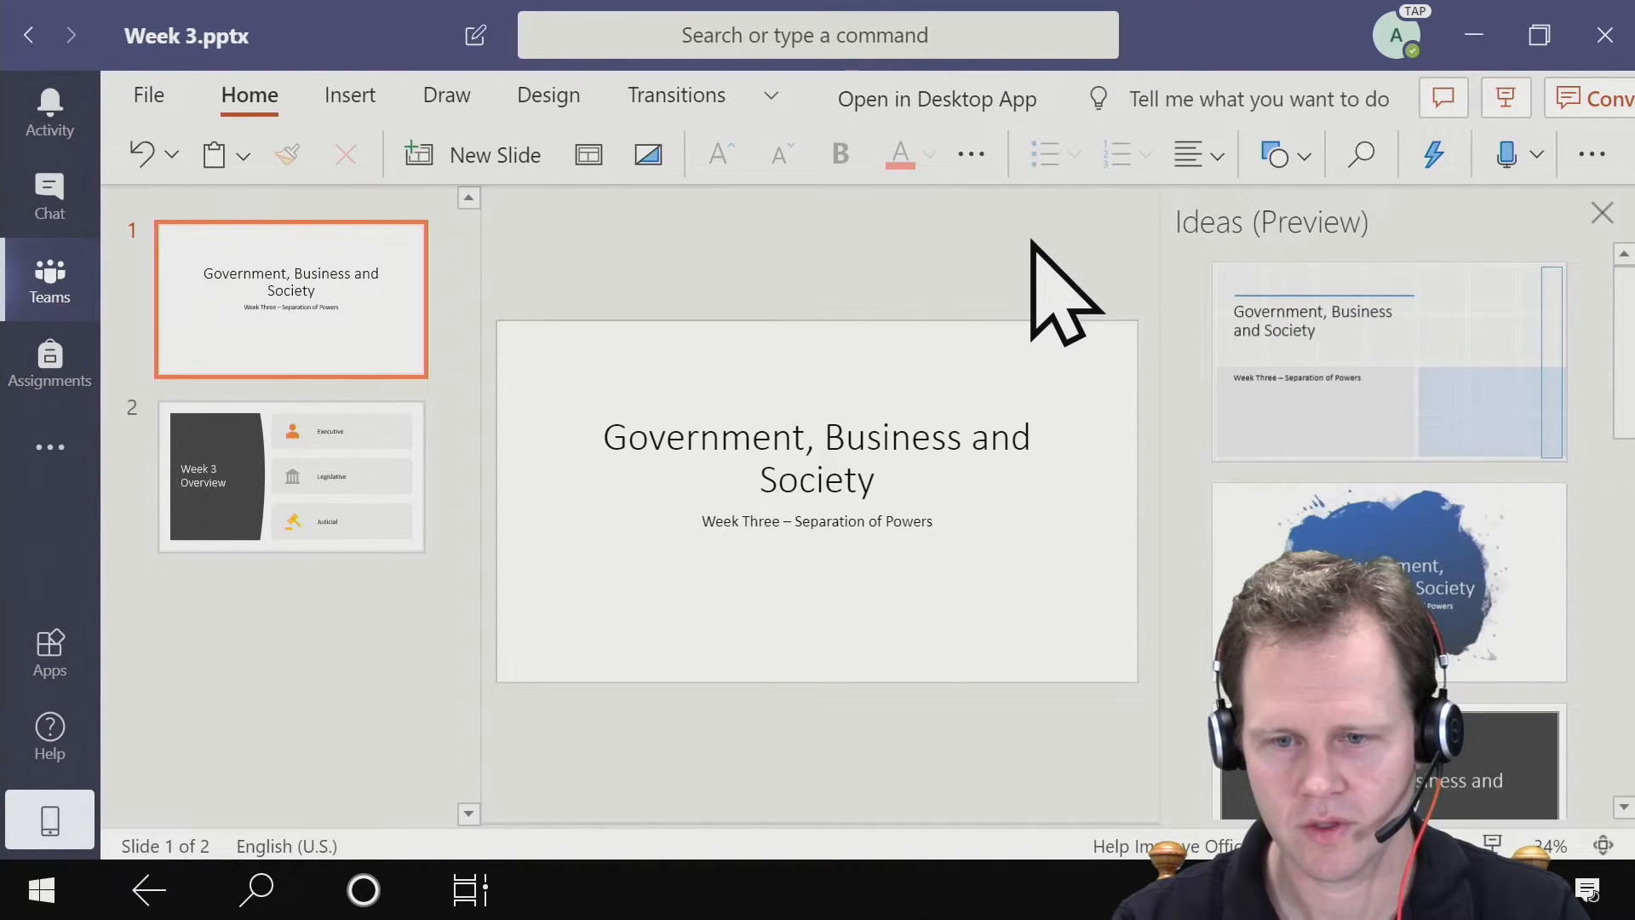
scroll(1434, 343, down, 5)
scroll(1434, 343, down, 3)
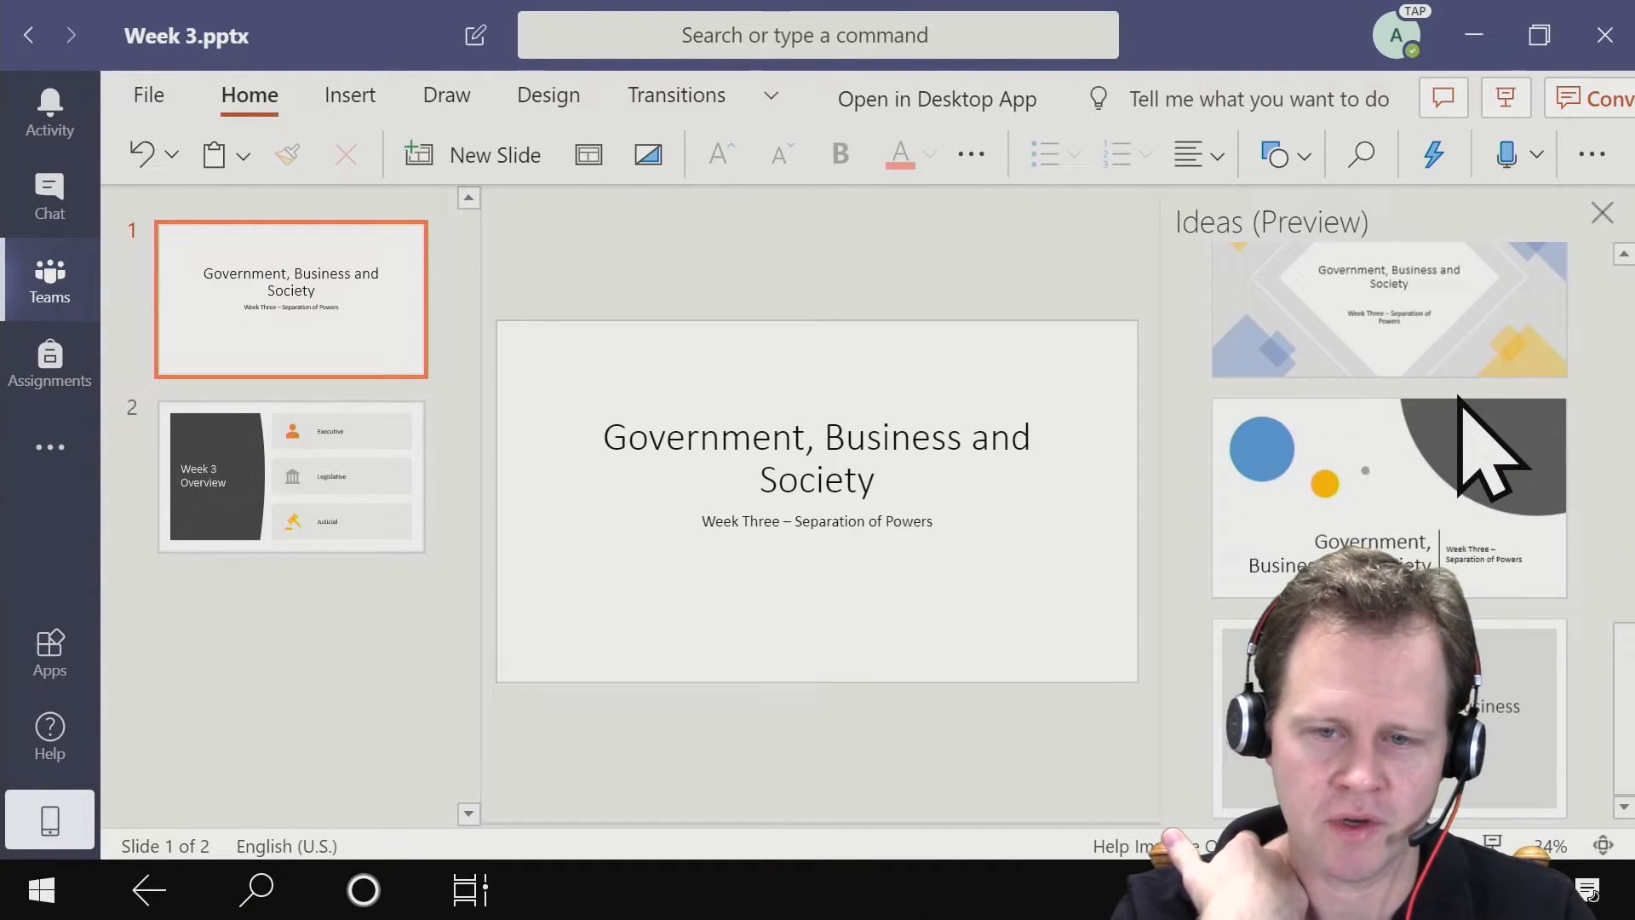
scroll(1460, 460, up, 3)
scroll(1460, 440, up, 3)
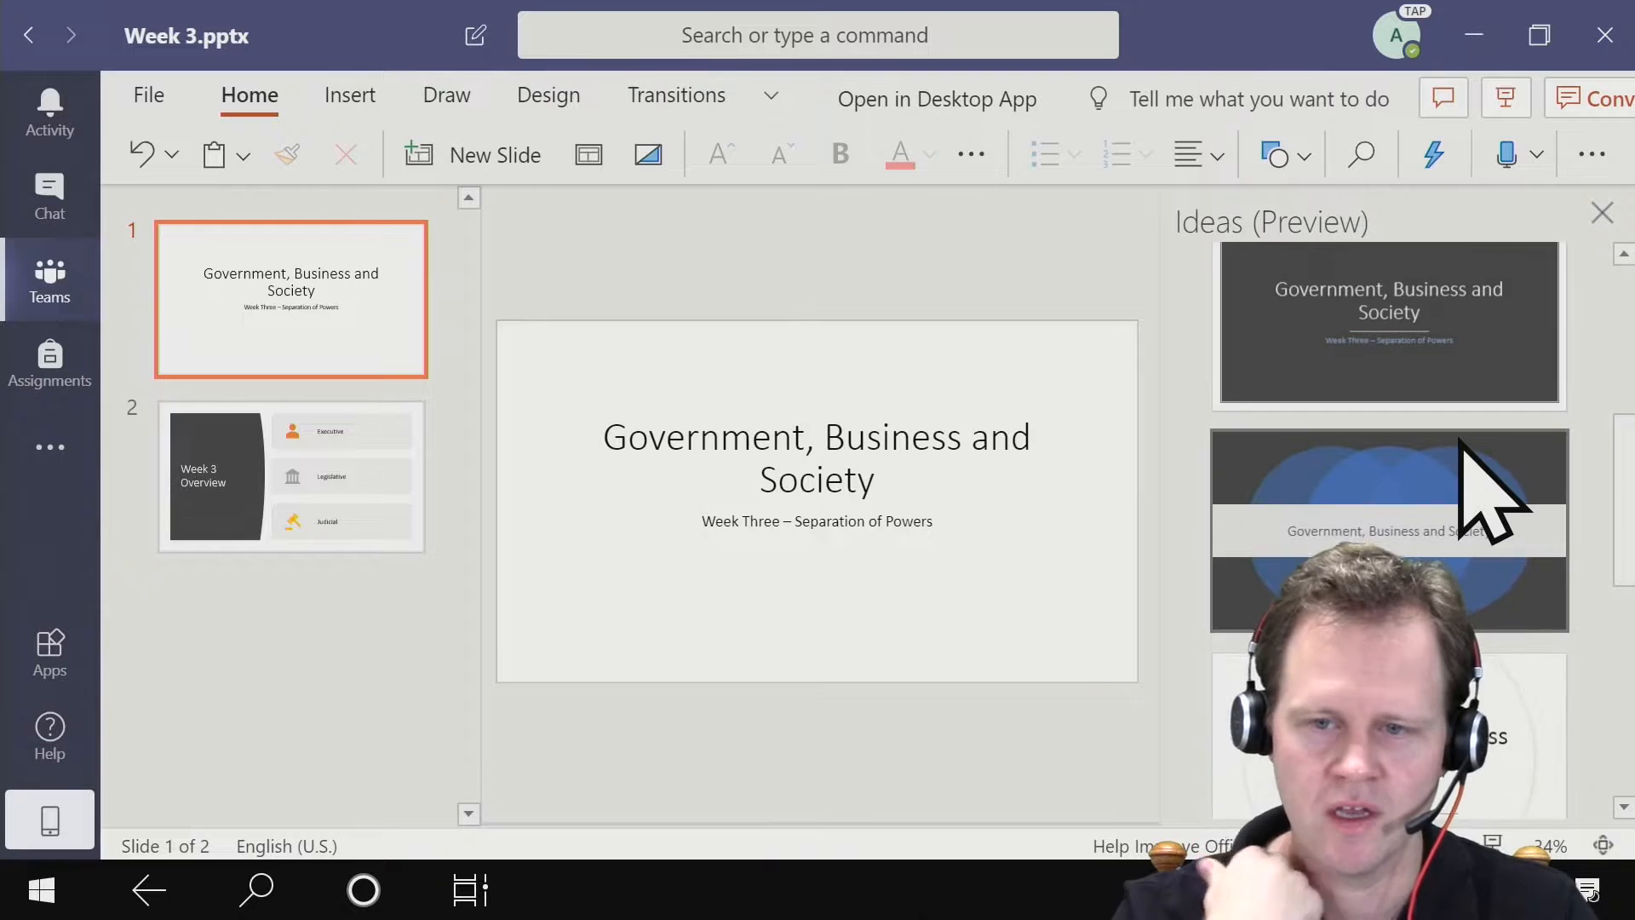
scroll(1458, 436, up, 5)
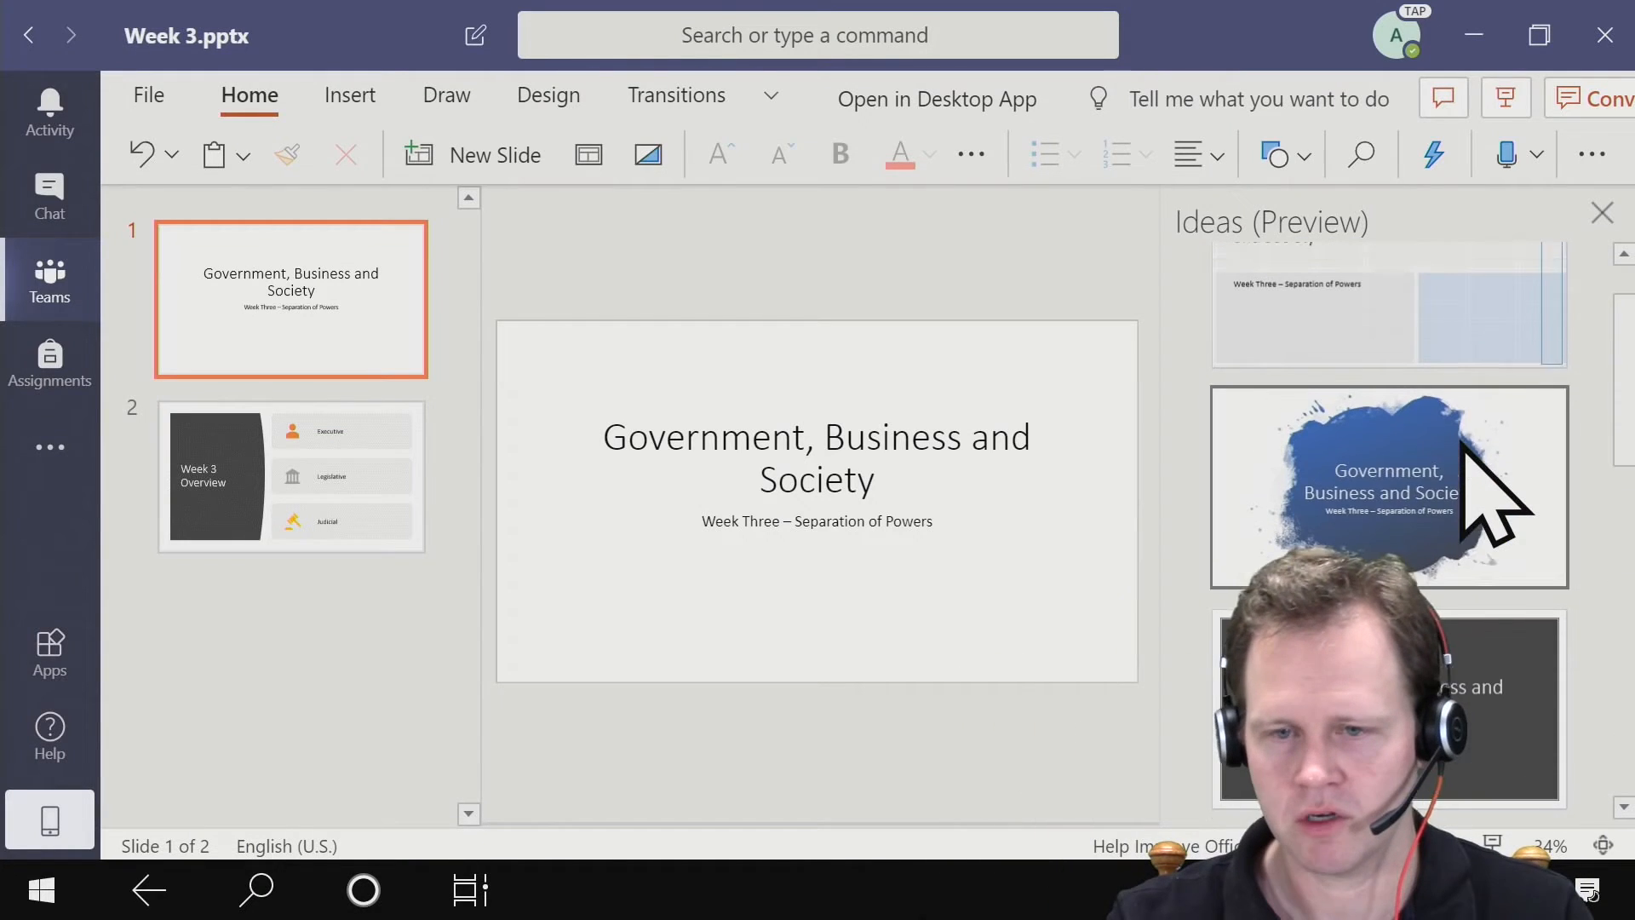
scroll(1463, 453, down, 2)
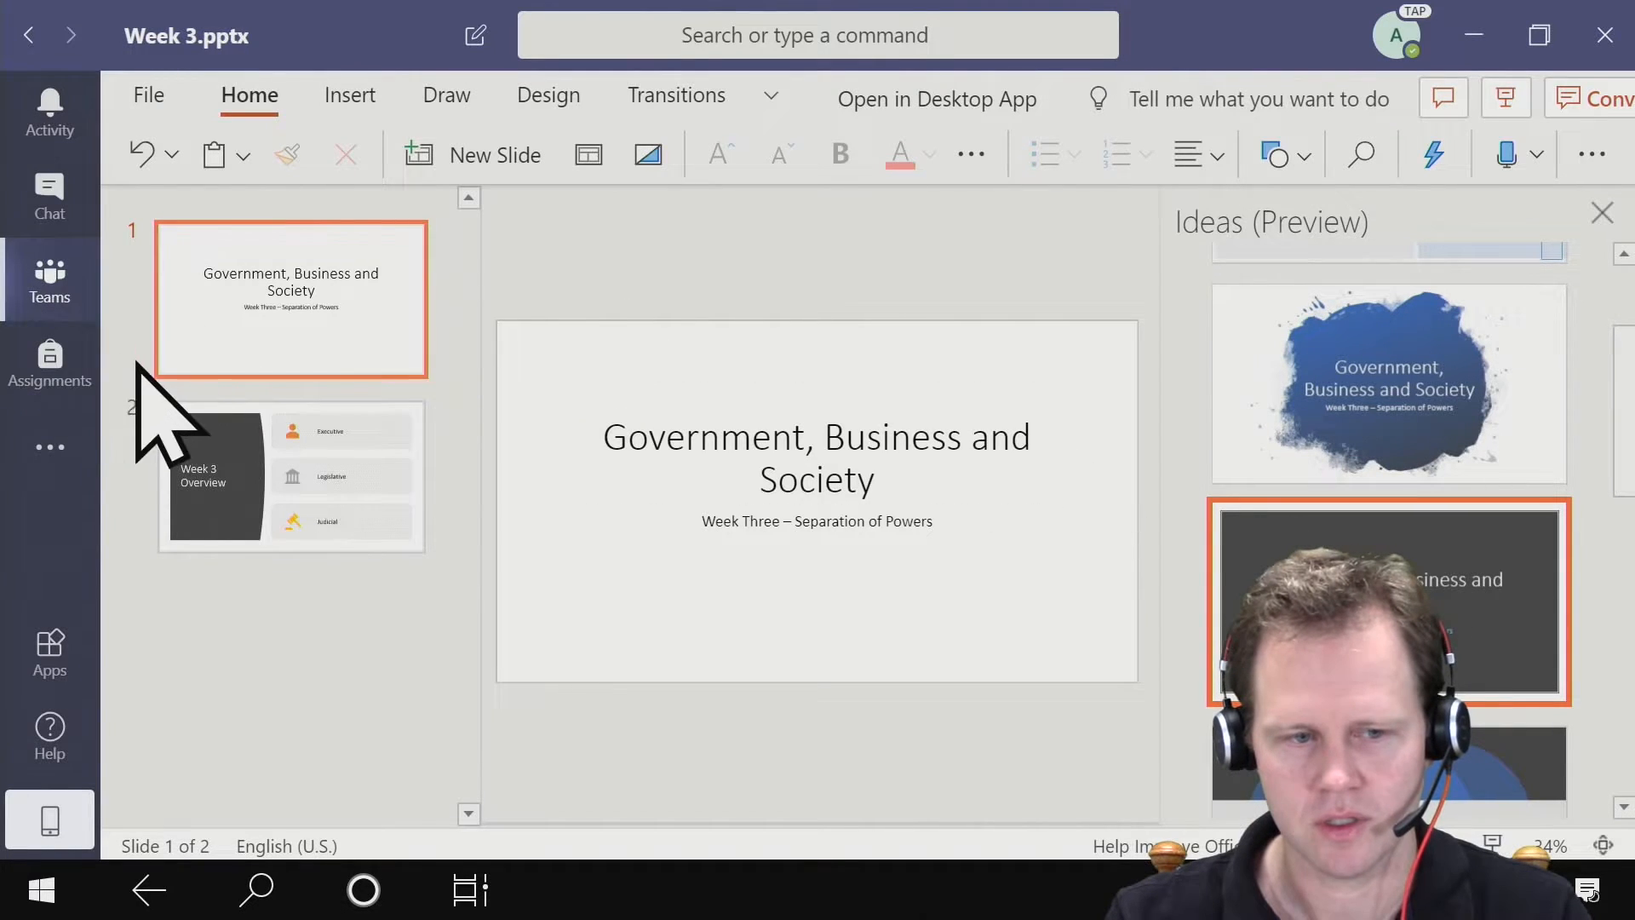
click(325, 628)
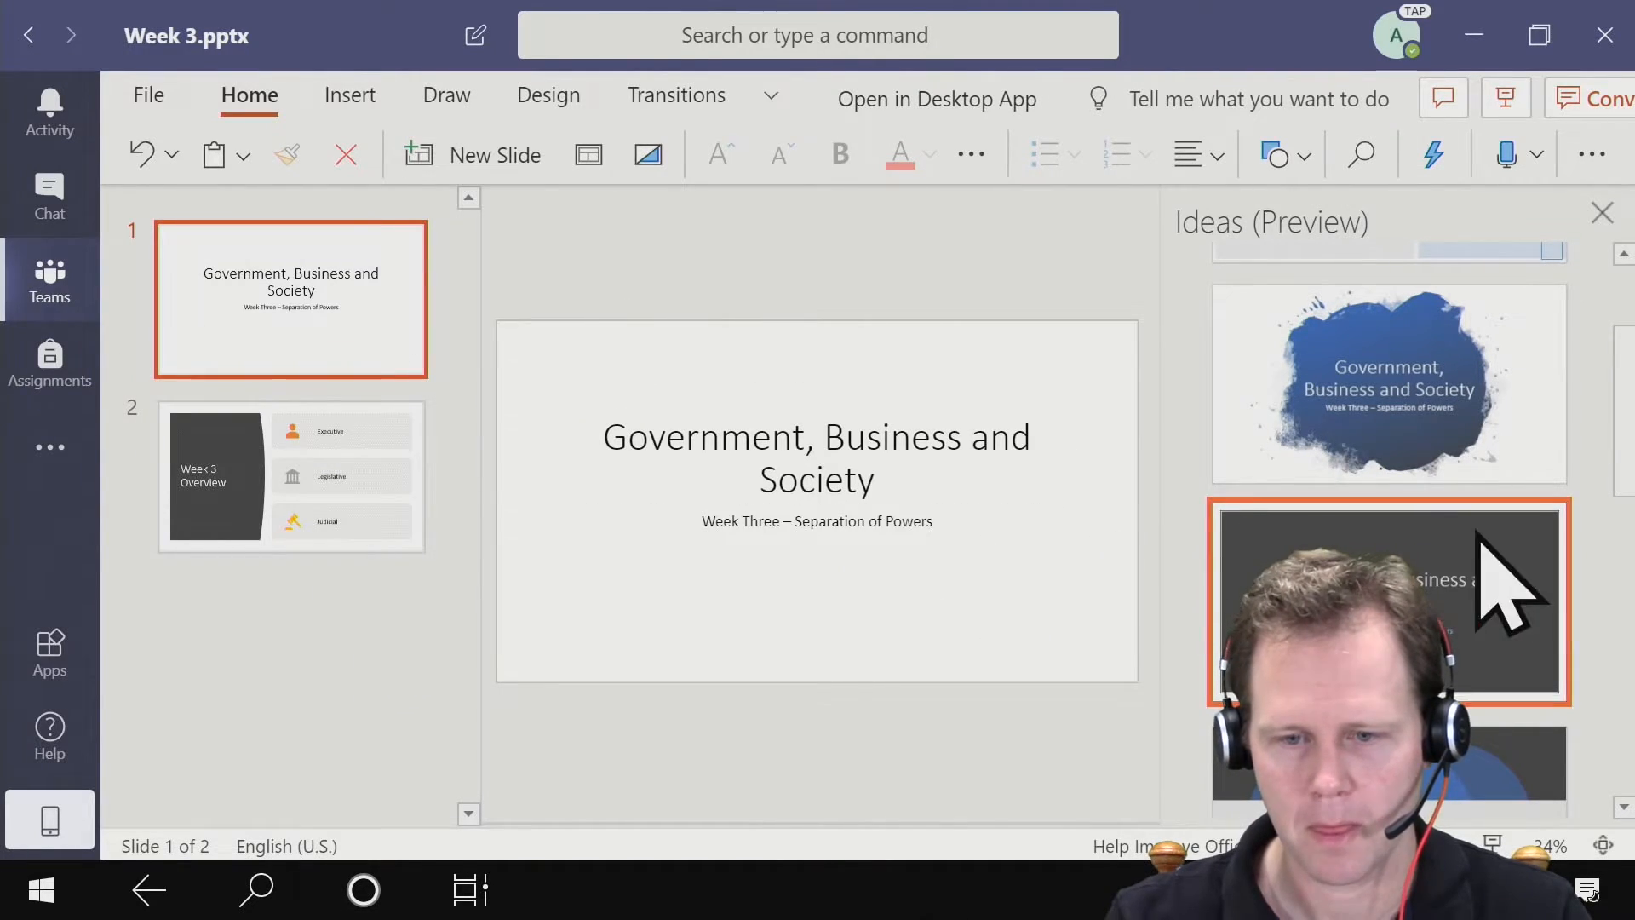
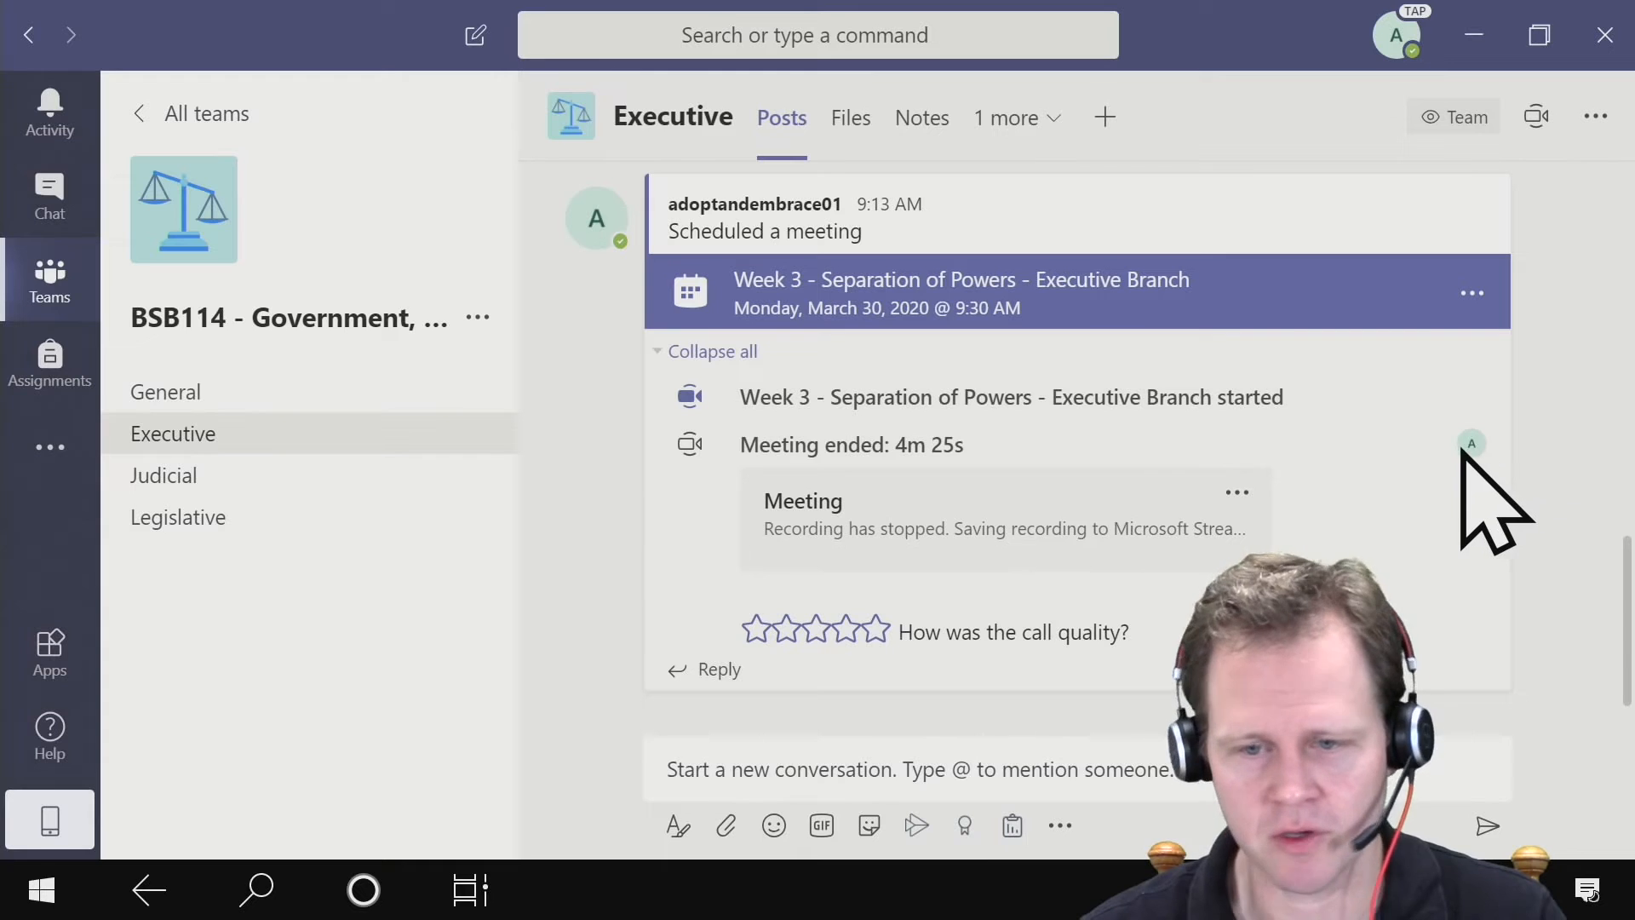
mouse_move(1448, 445)
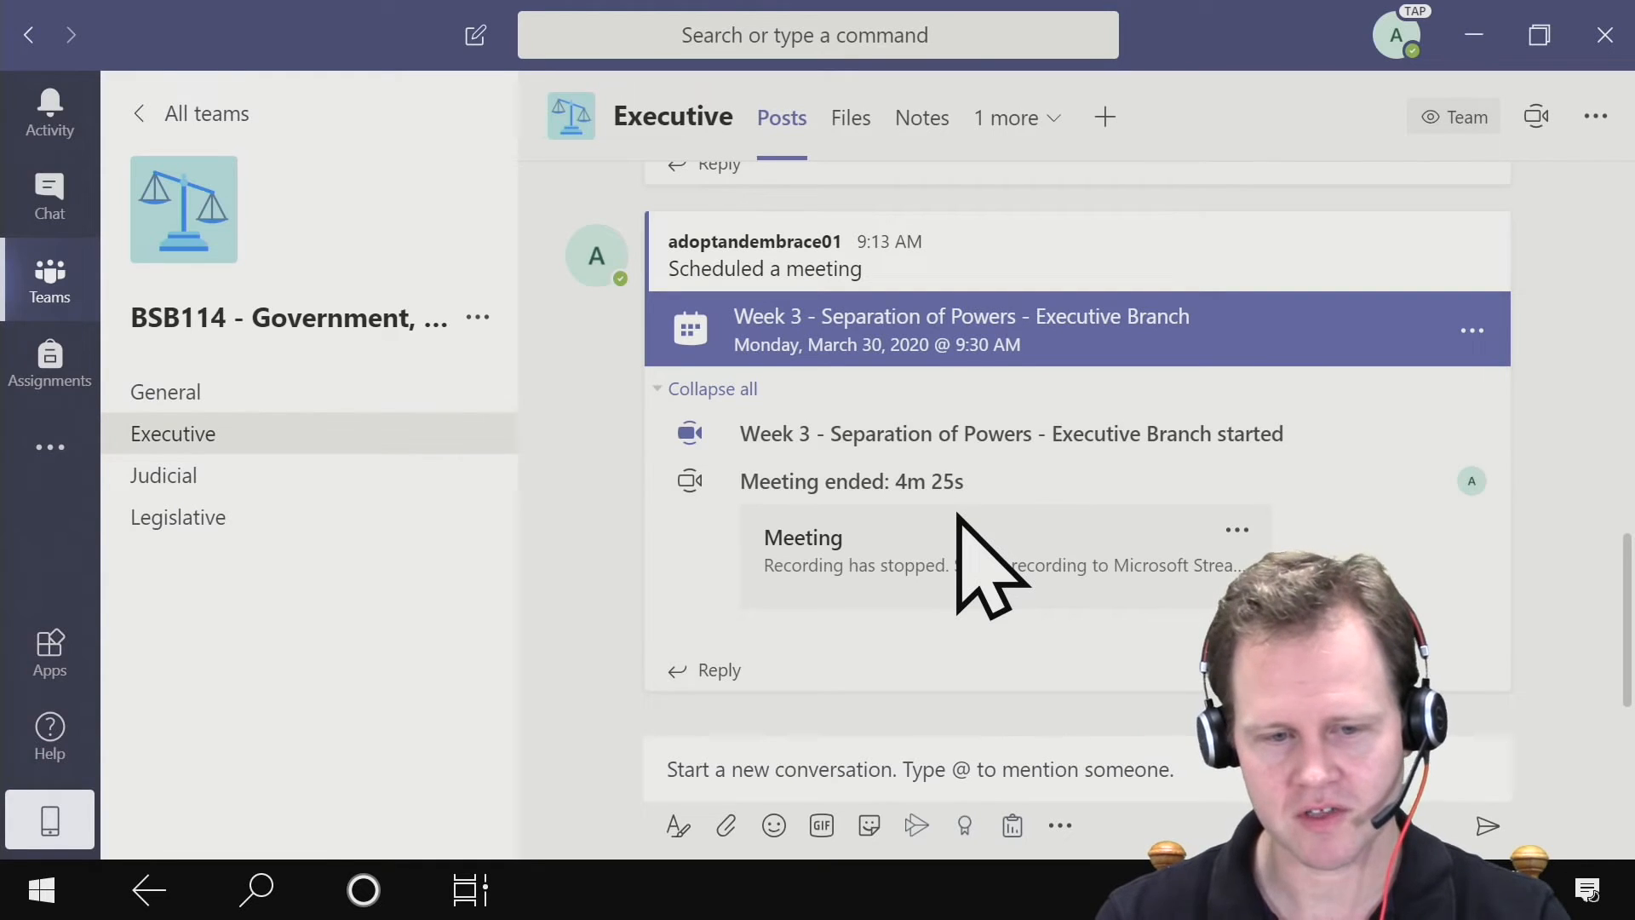
click(683, 769)
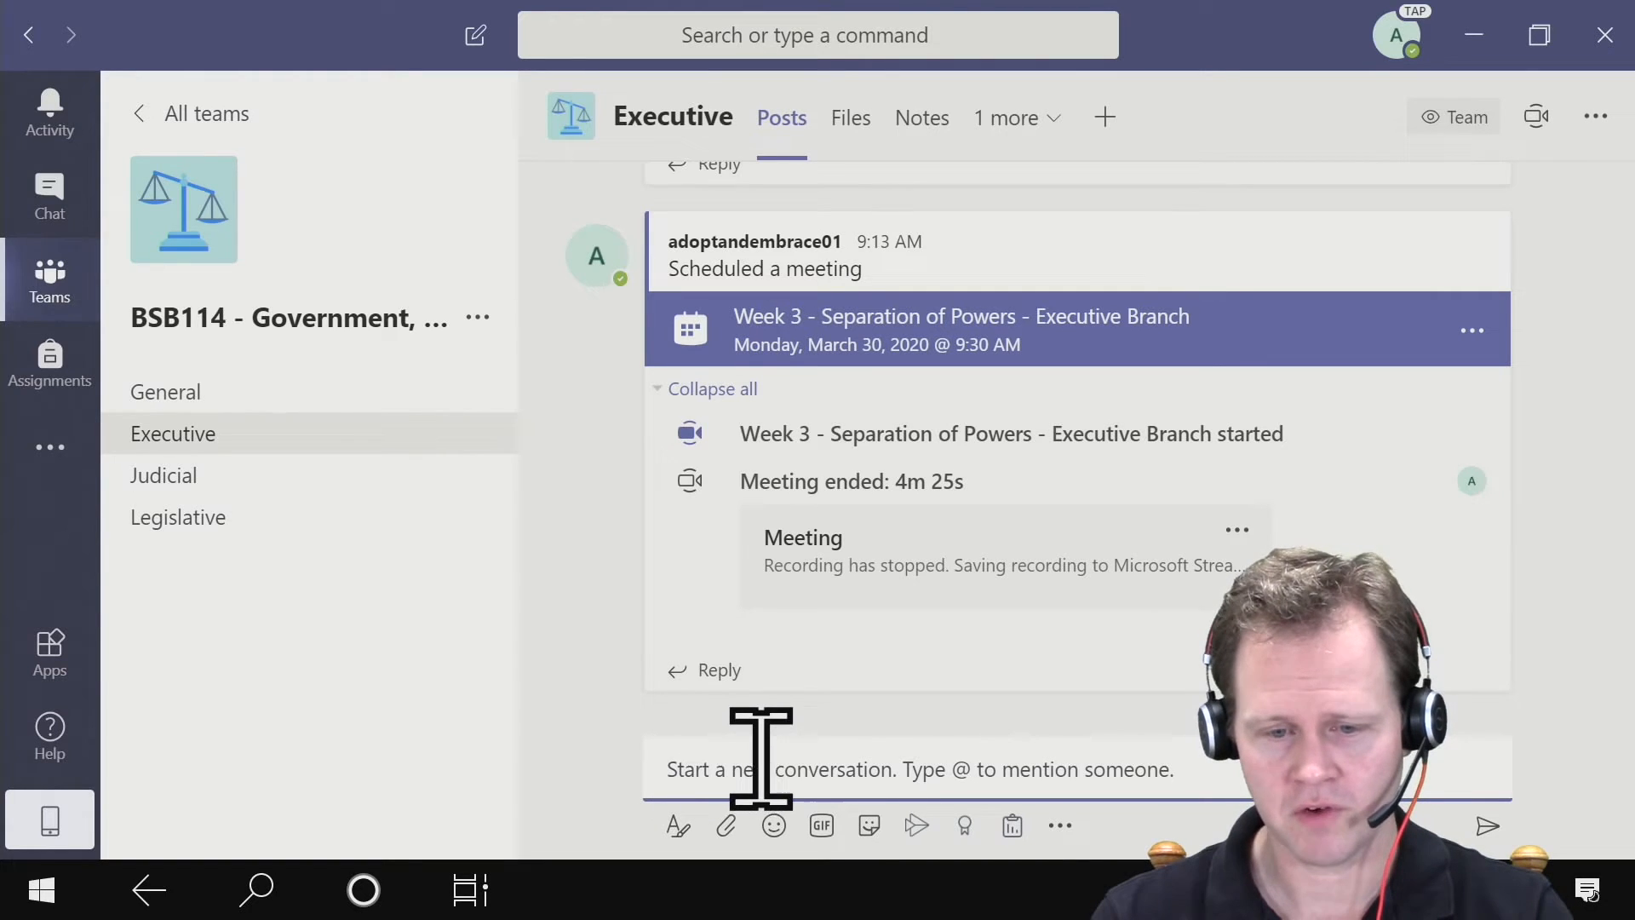
click(1060, 827)
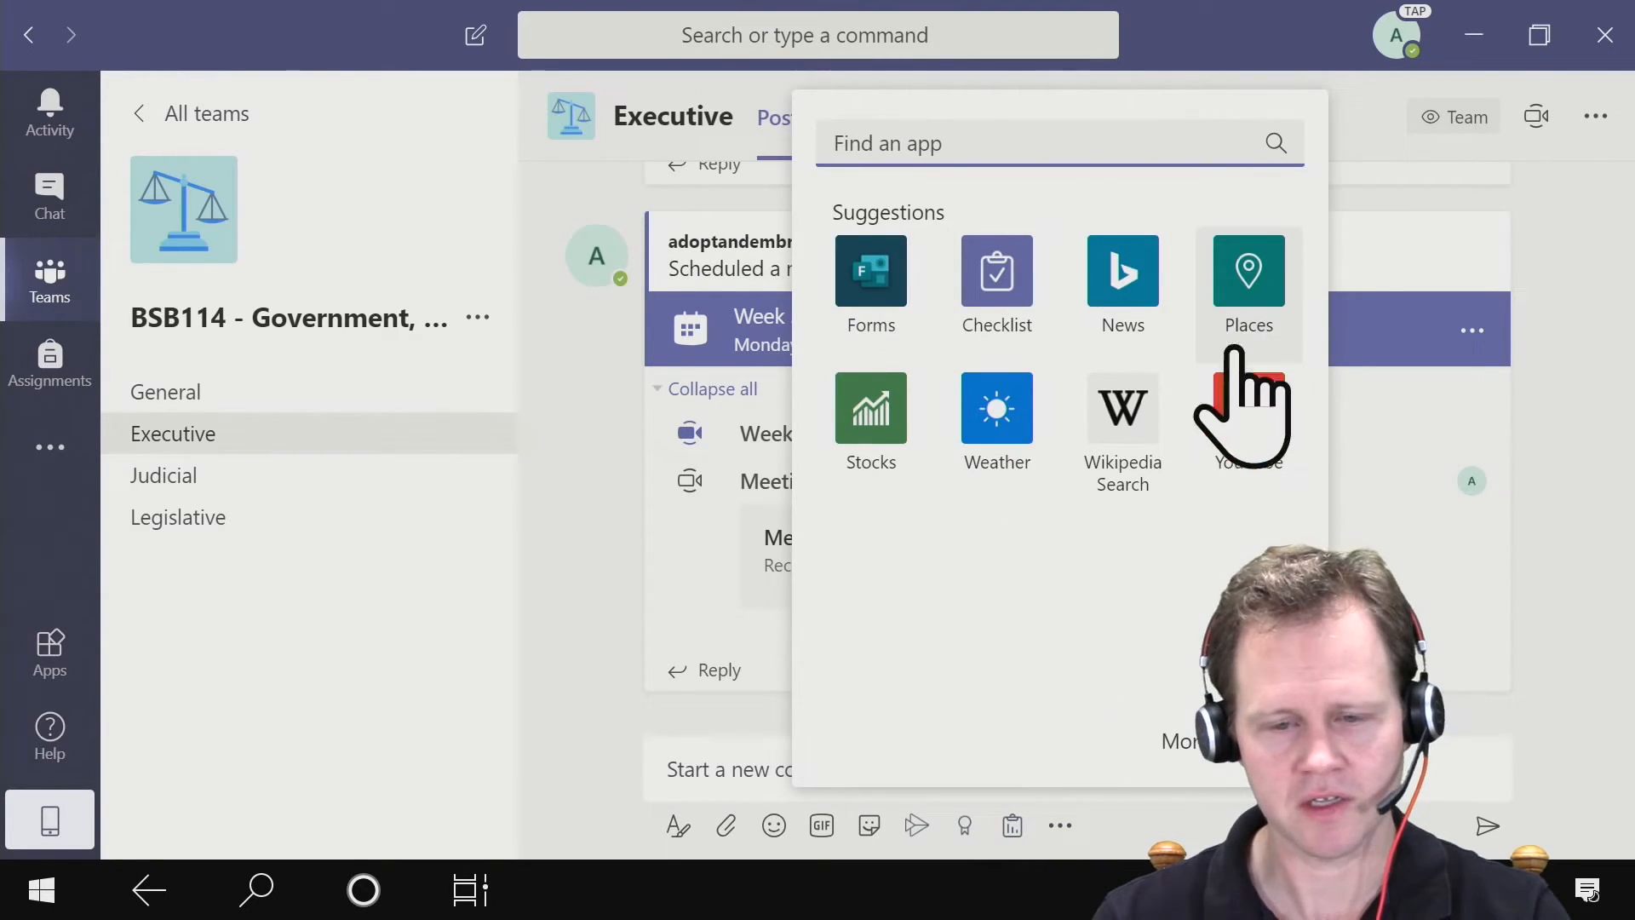
click(579, 634)
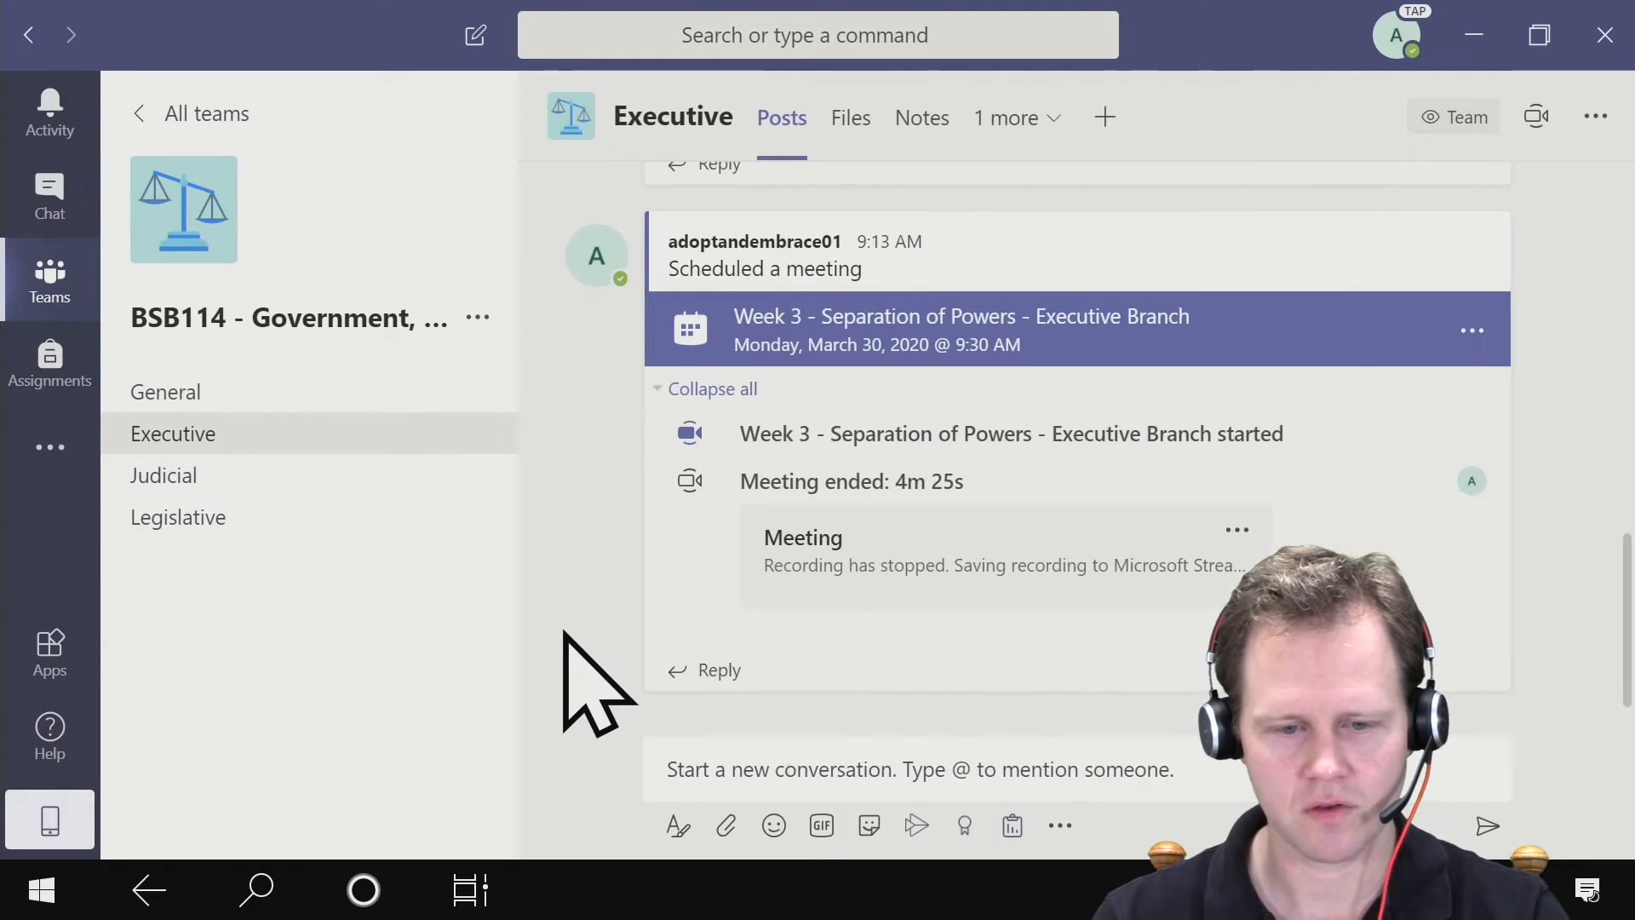
- Create and send a poll in the Executive channel asking "How many branches of government are there?" with choices One, Two and Three
click(1023, 826)
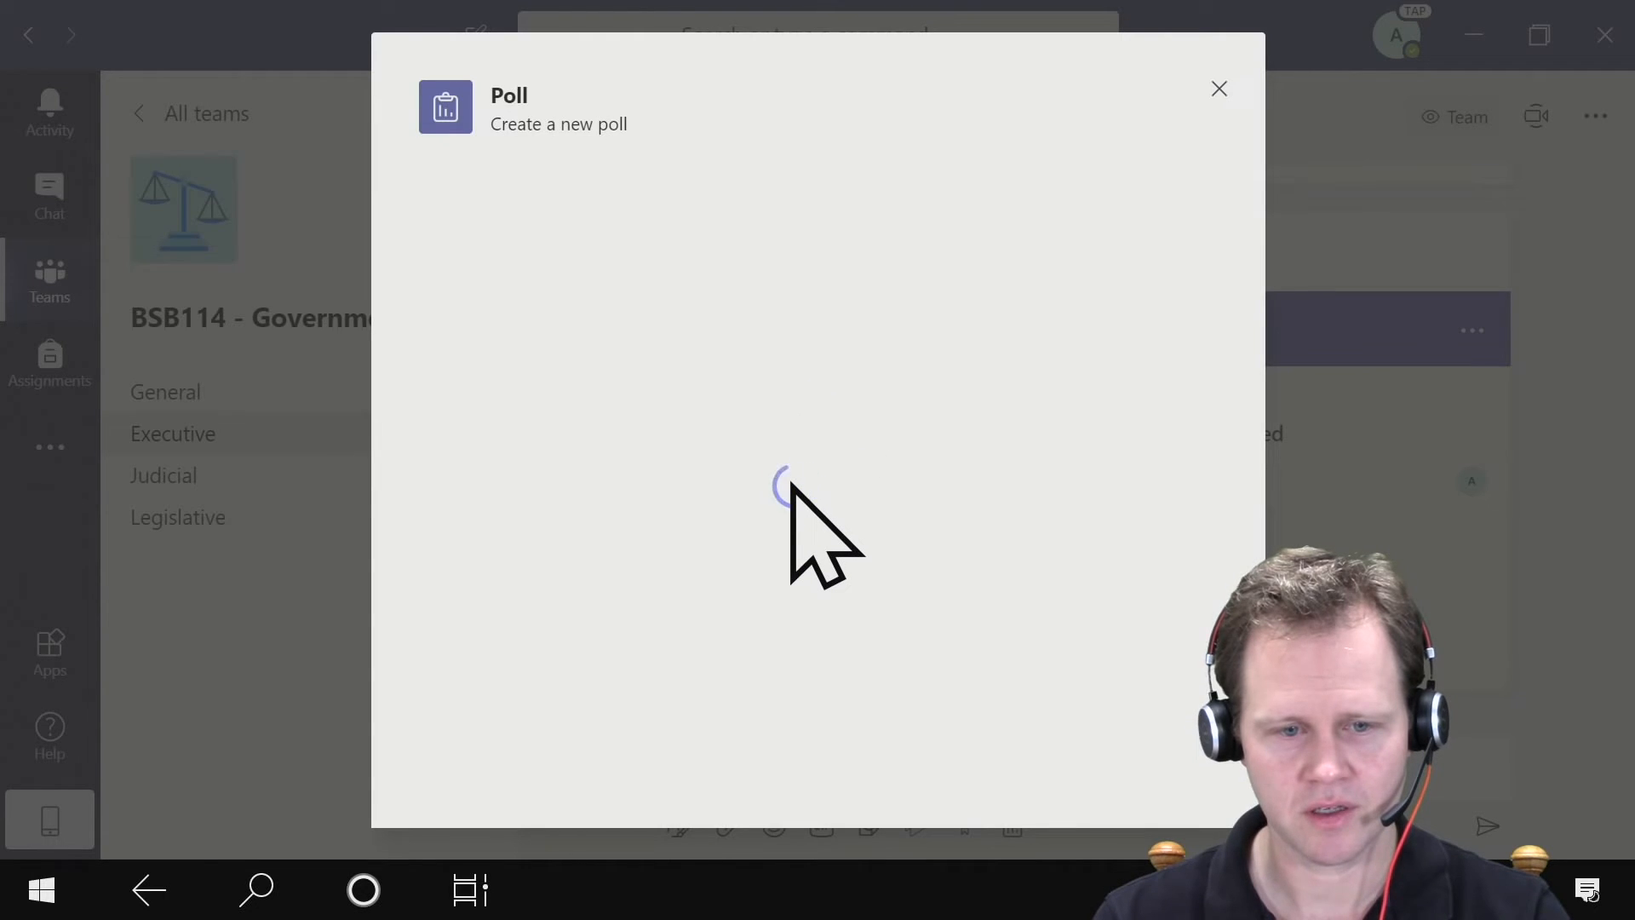
click(592, 211)
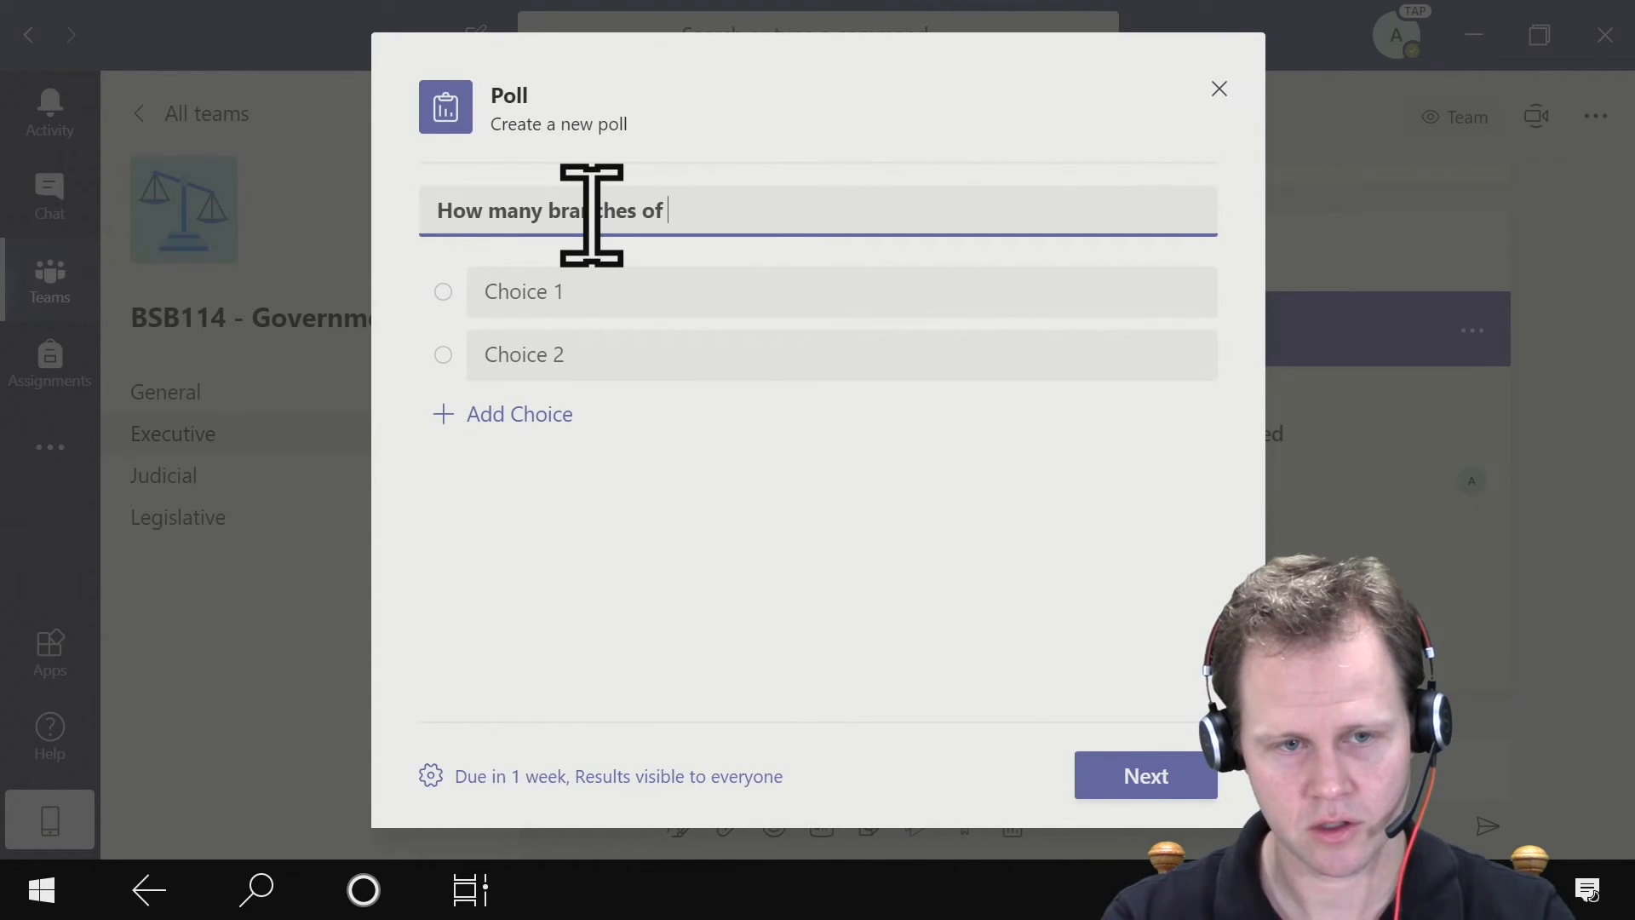
click(823, 293)
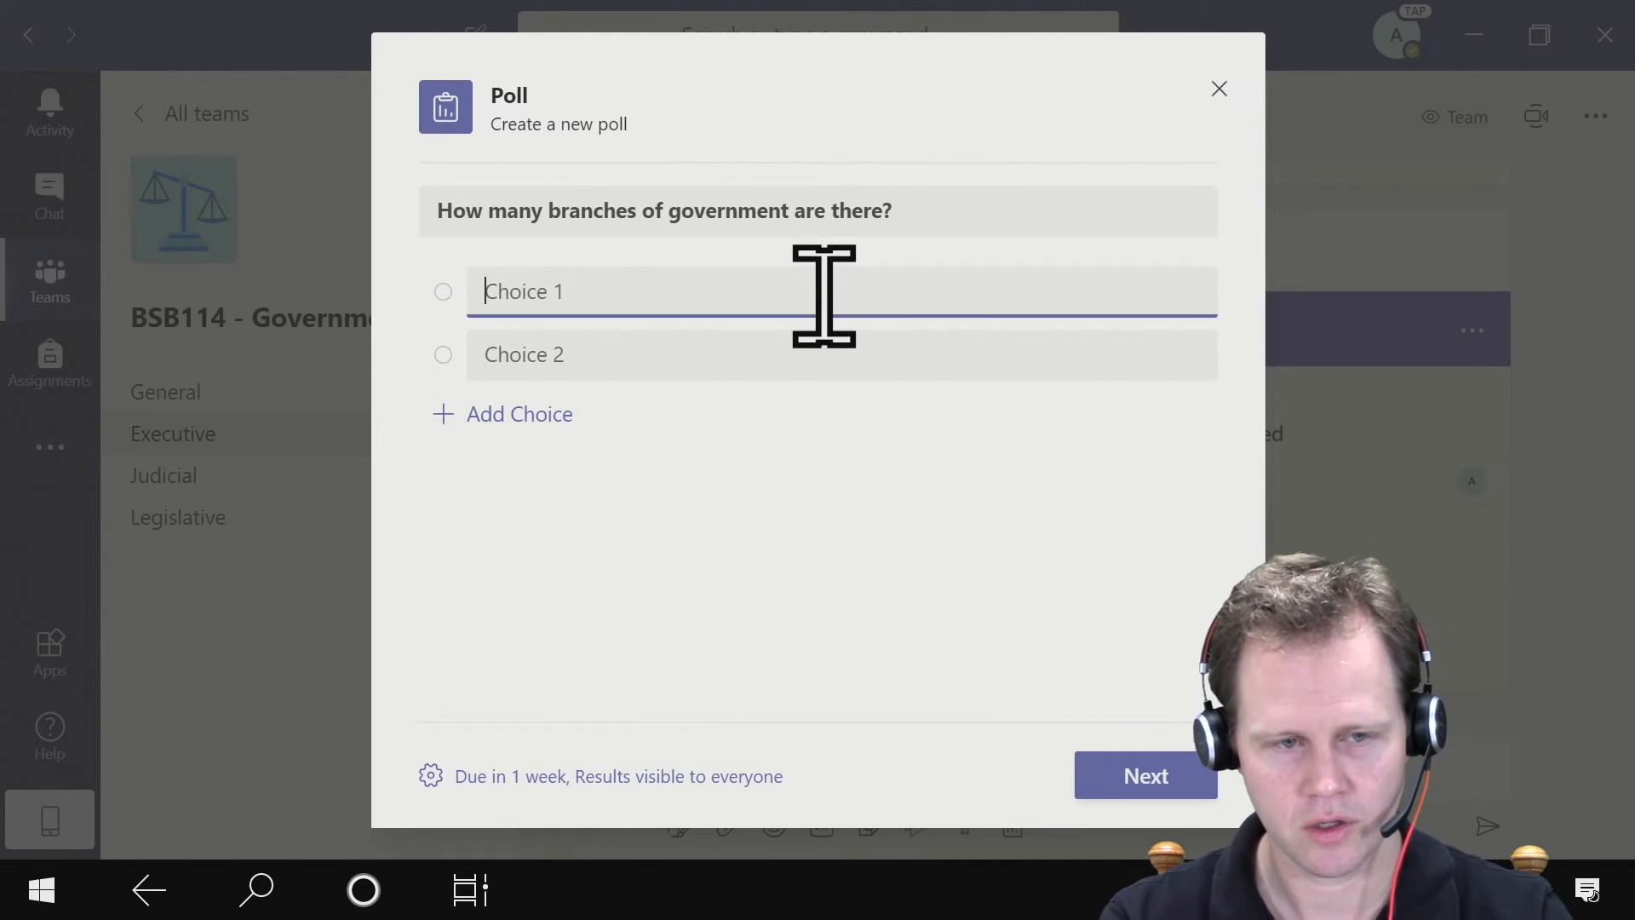
click(706, 350)
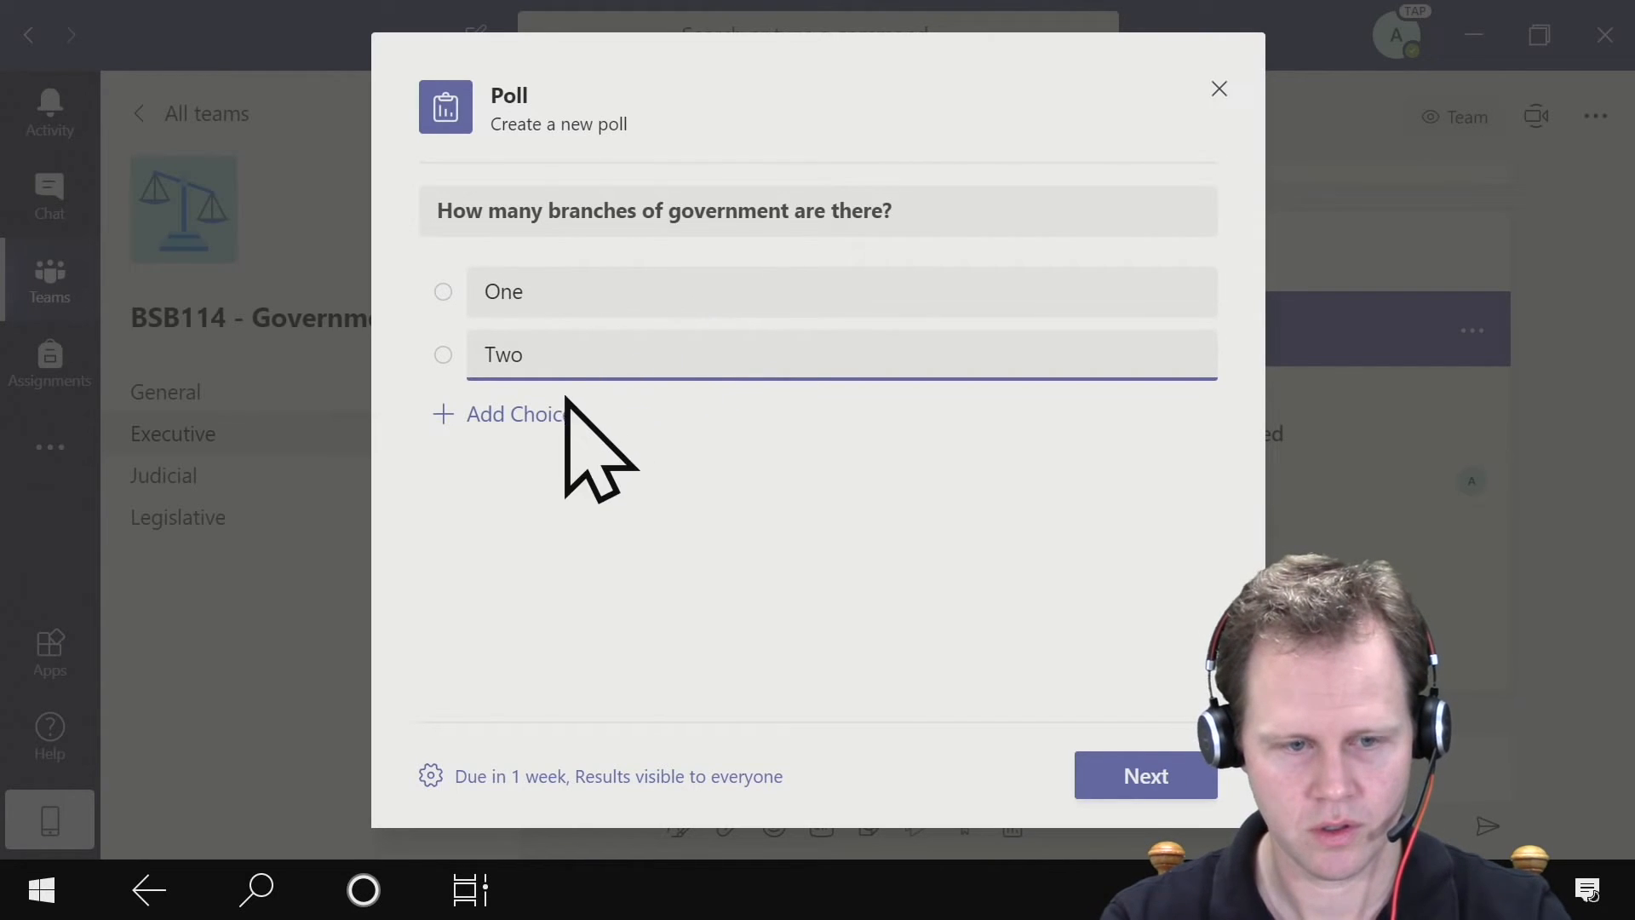
click(533, 414)
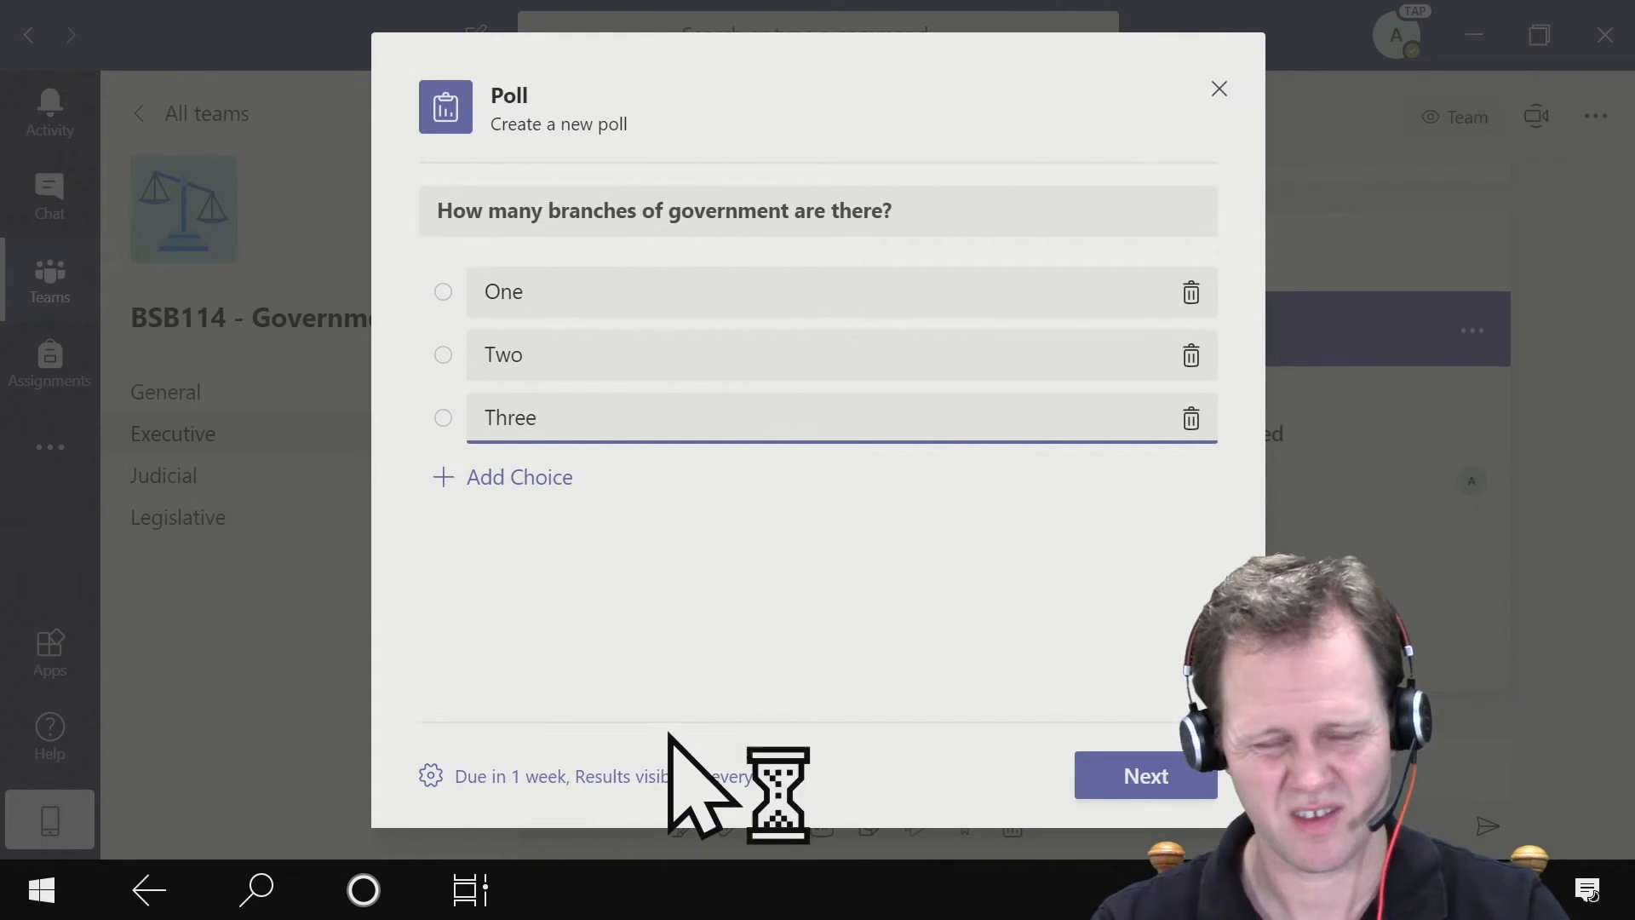
click(1123, 772)
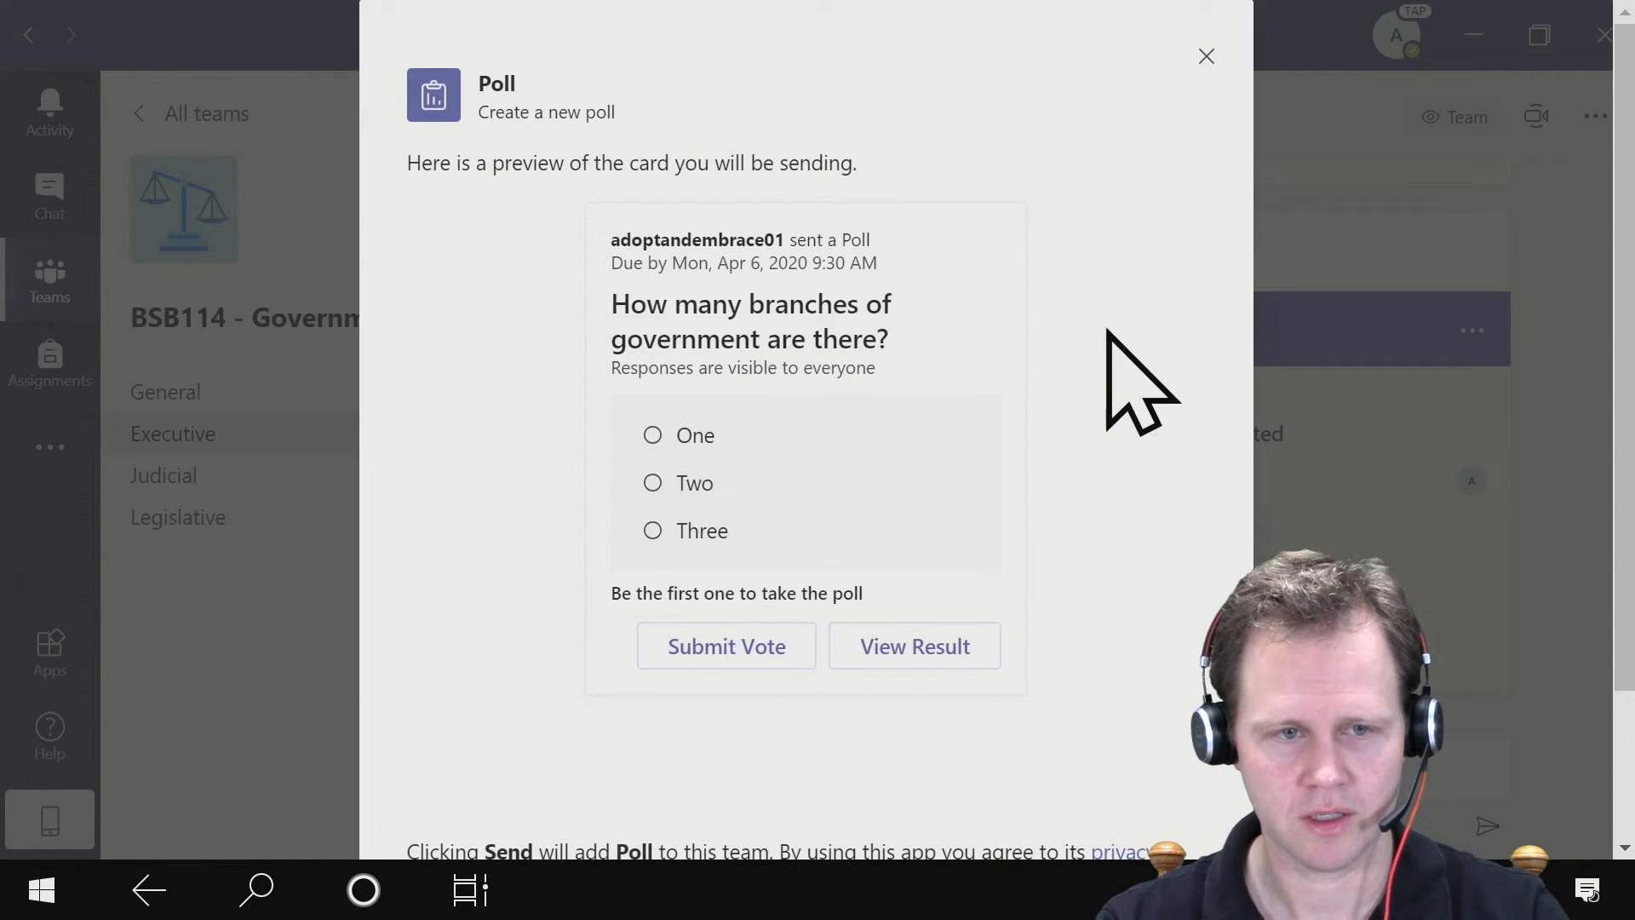
scroll(1159, 334, down, 2)
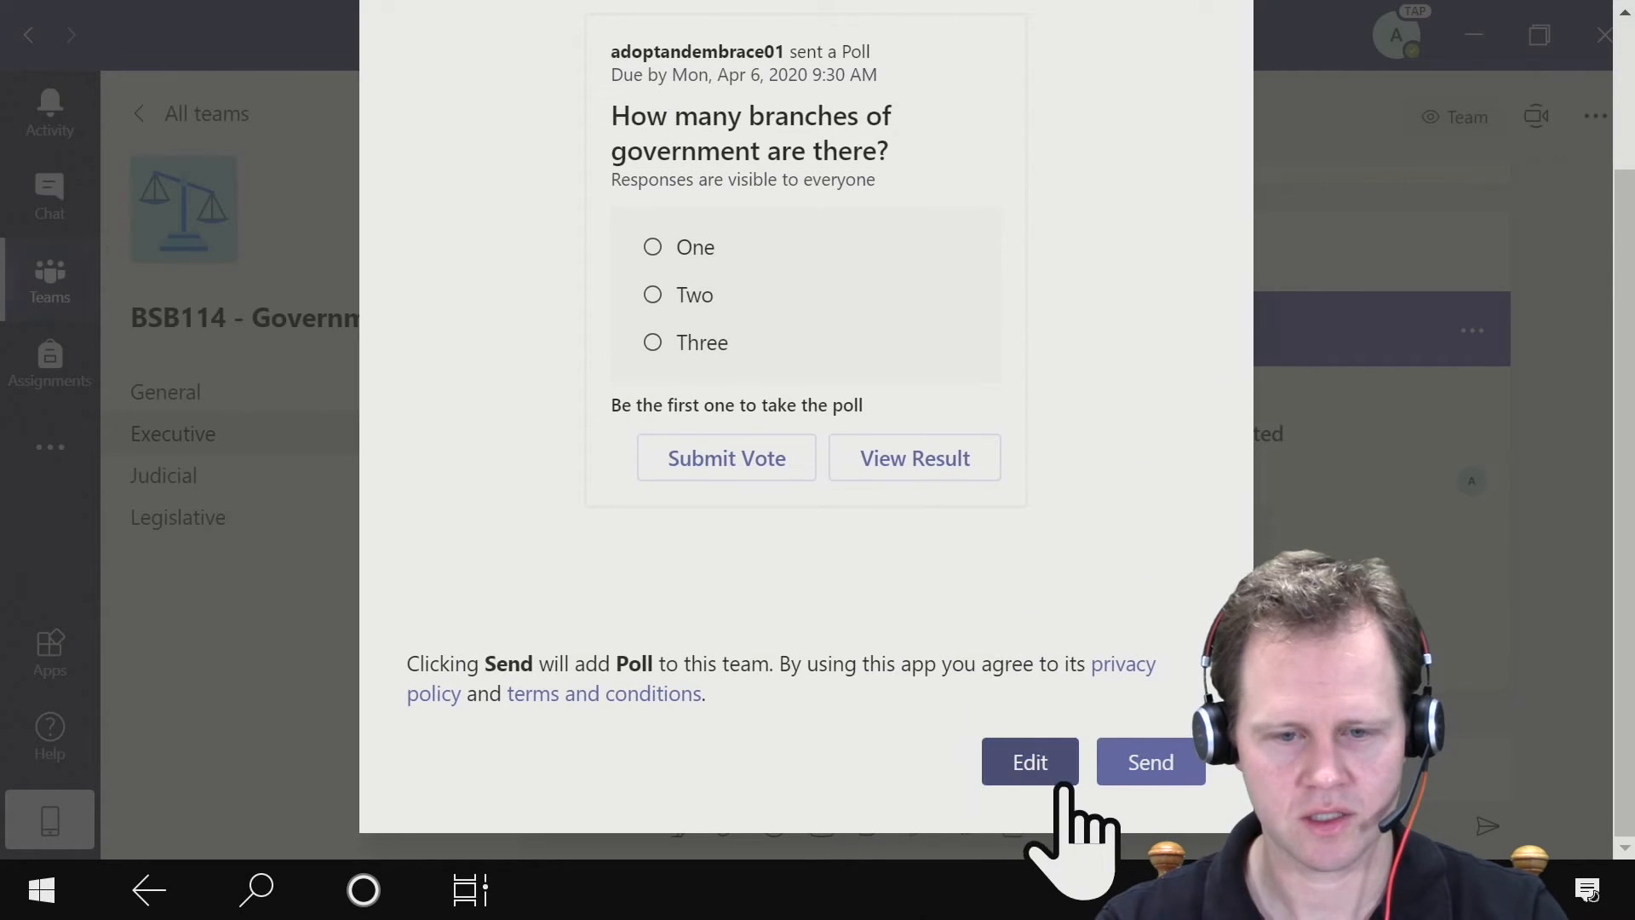
click(1144, 762)
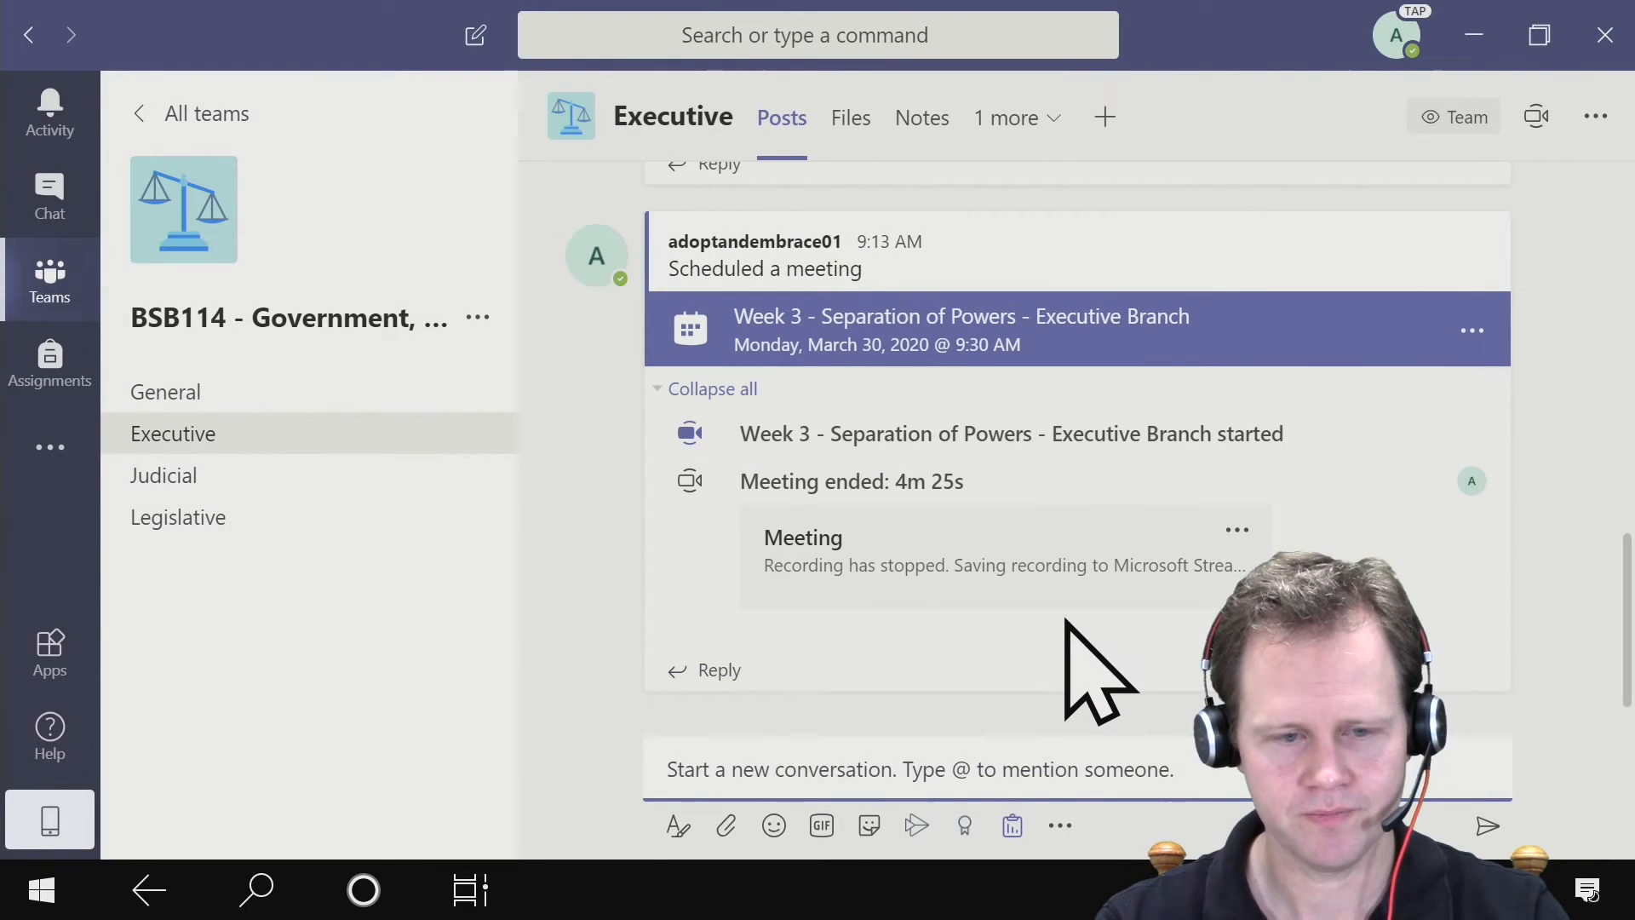
- Submit a vote for Three in the posted poll, view its results and close them
scroll(750, 511, up, 2)
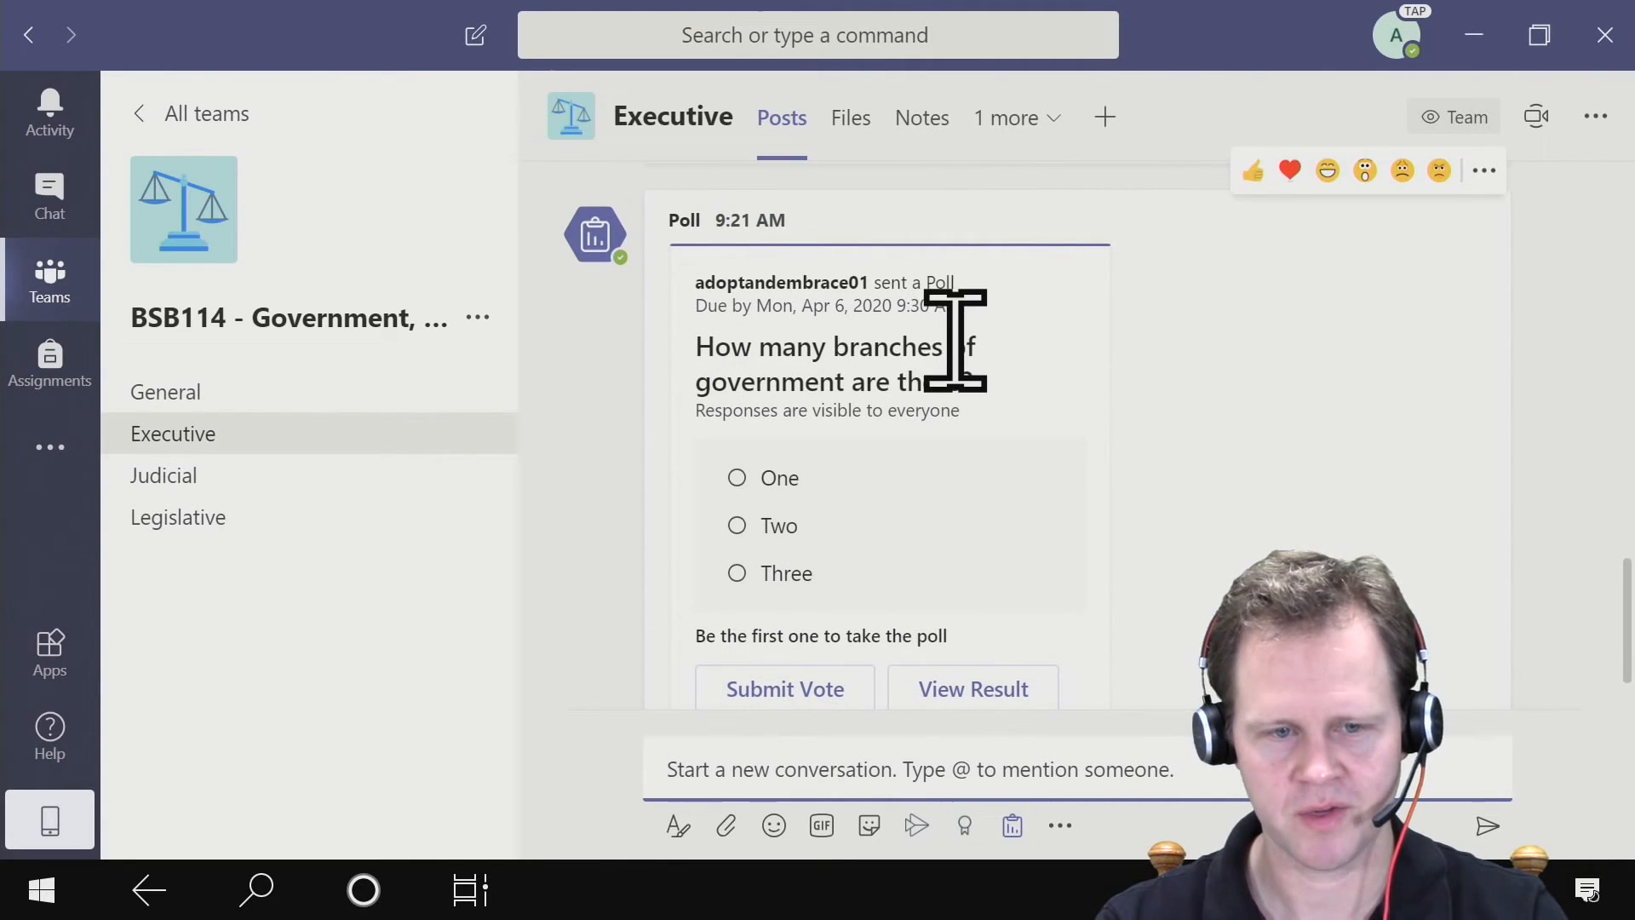
scroll(945, 387, down, 1)
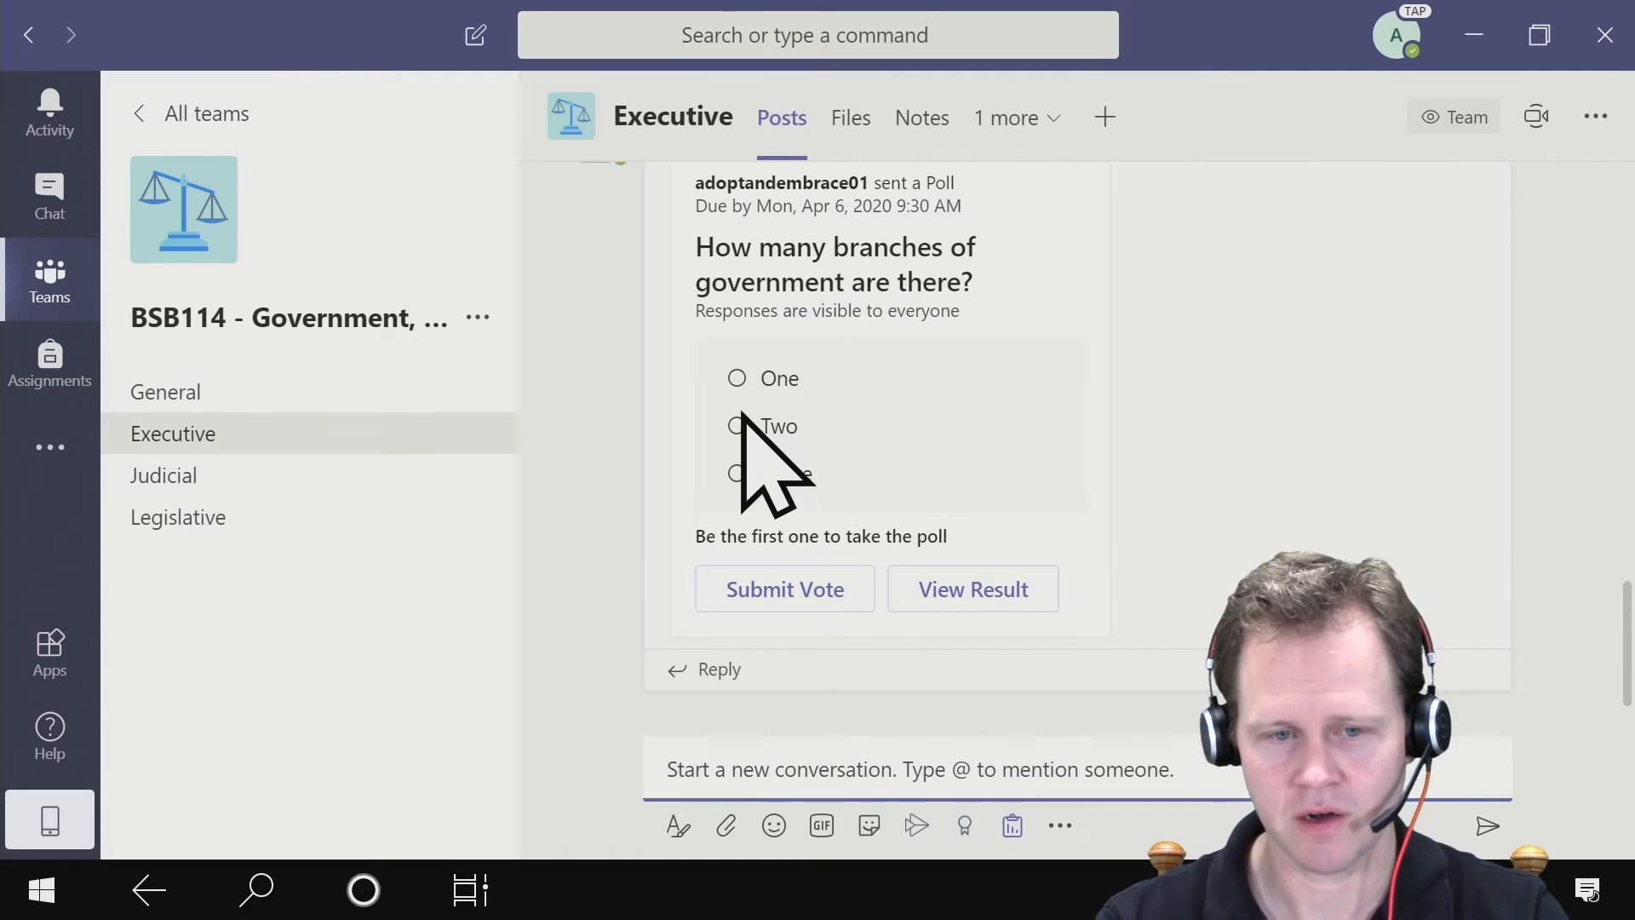
click(737, 474)
click(827, 596)
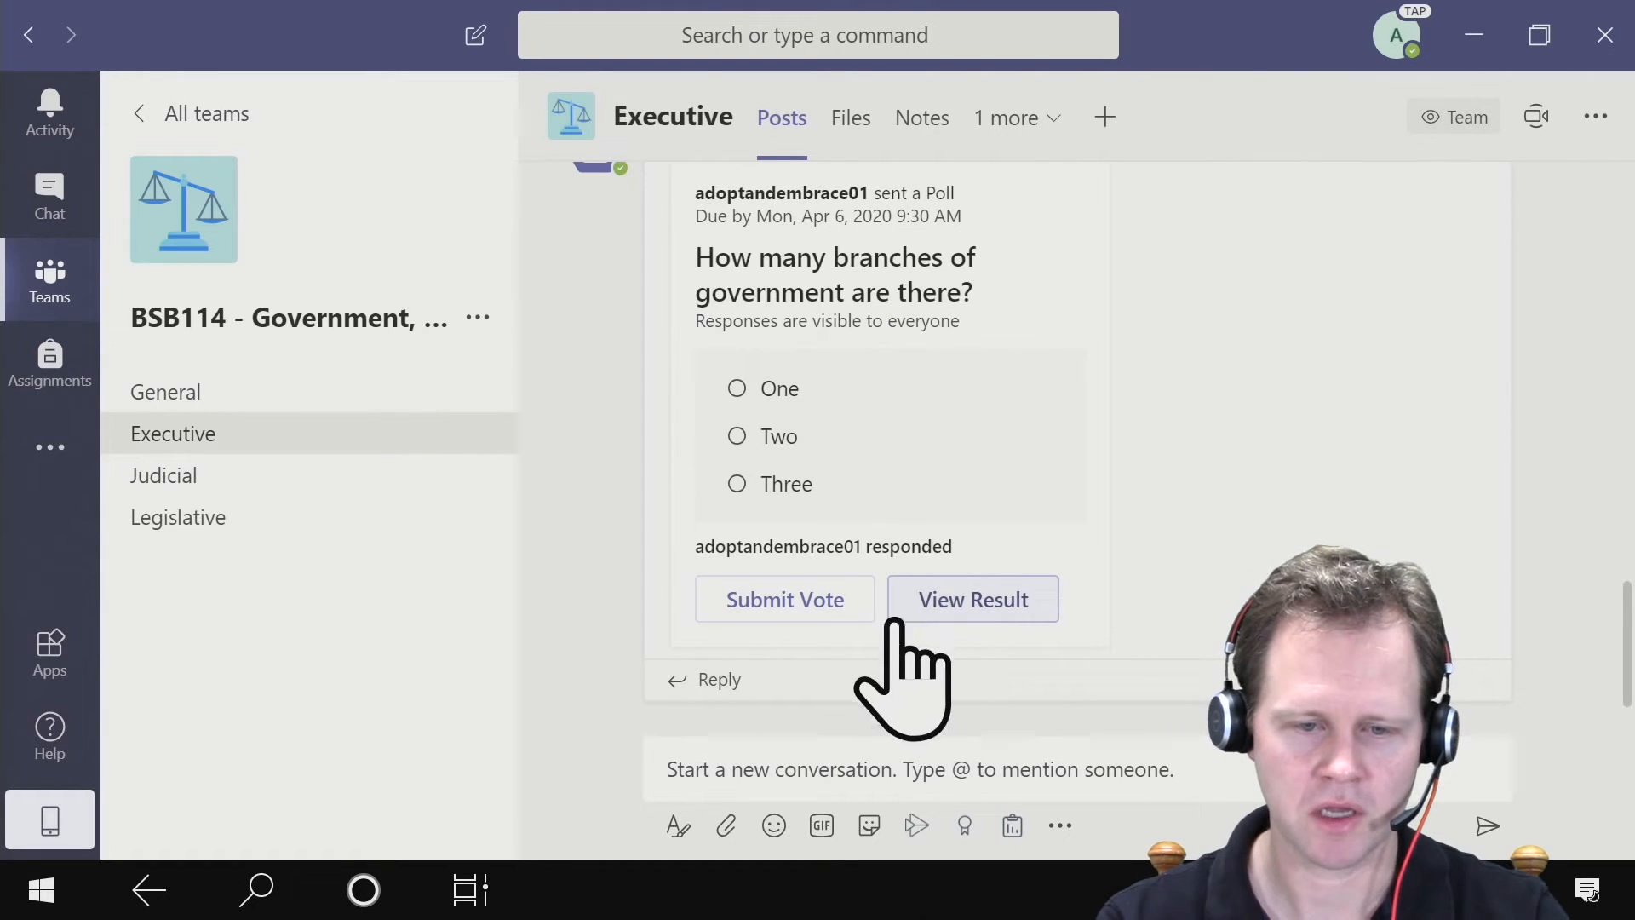
click(980, 606)
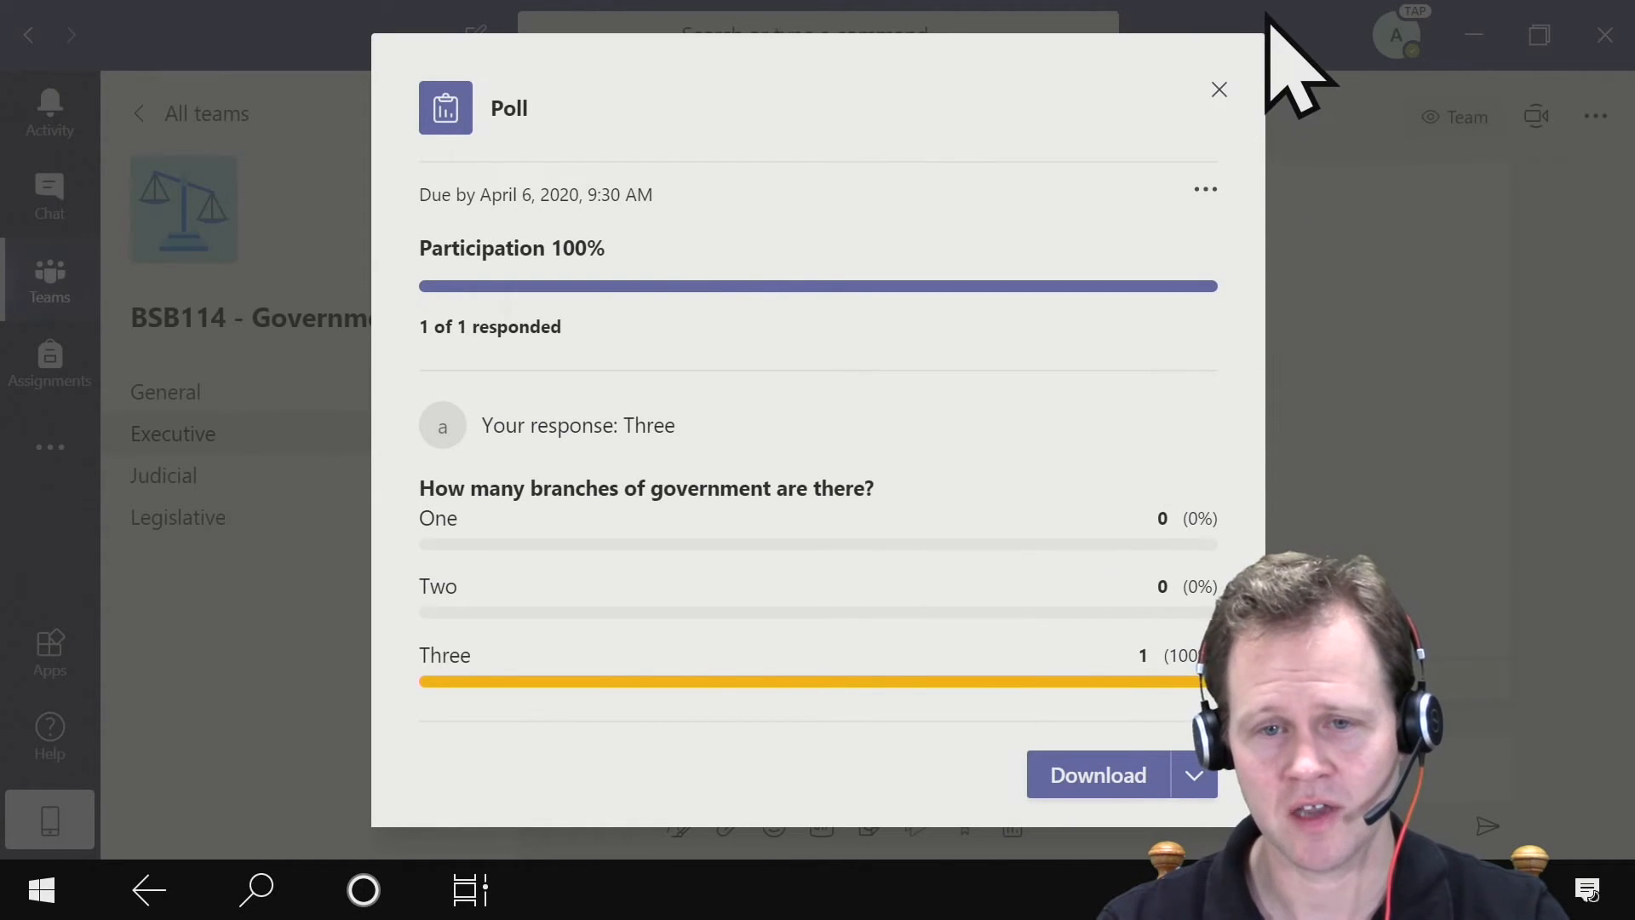
click(1218, 89)
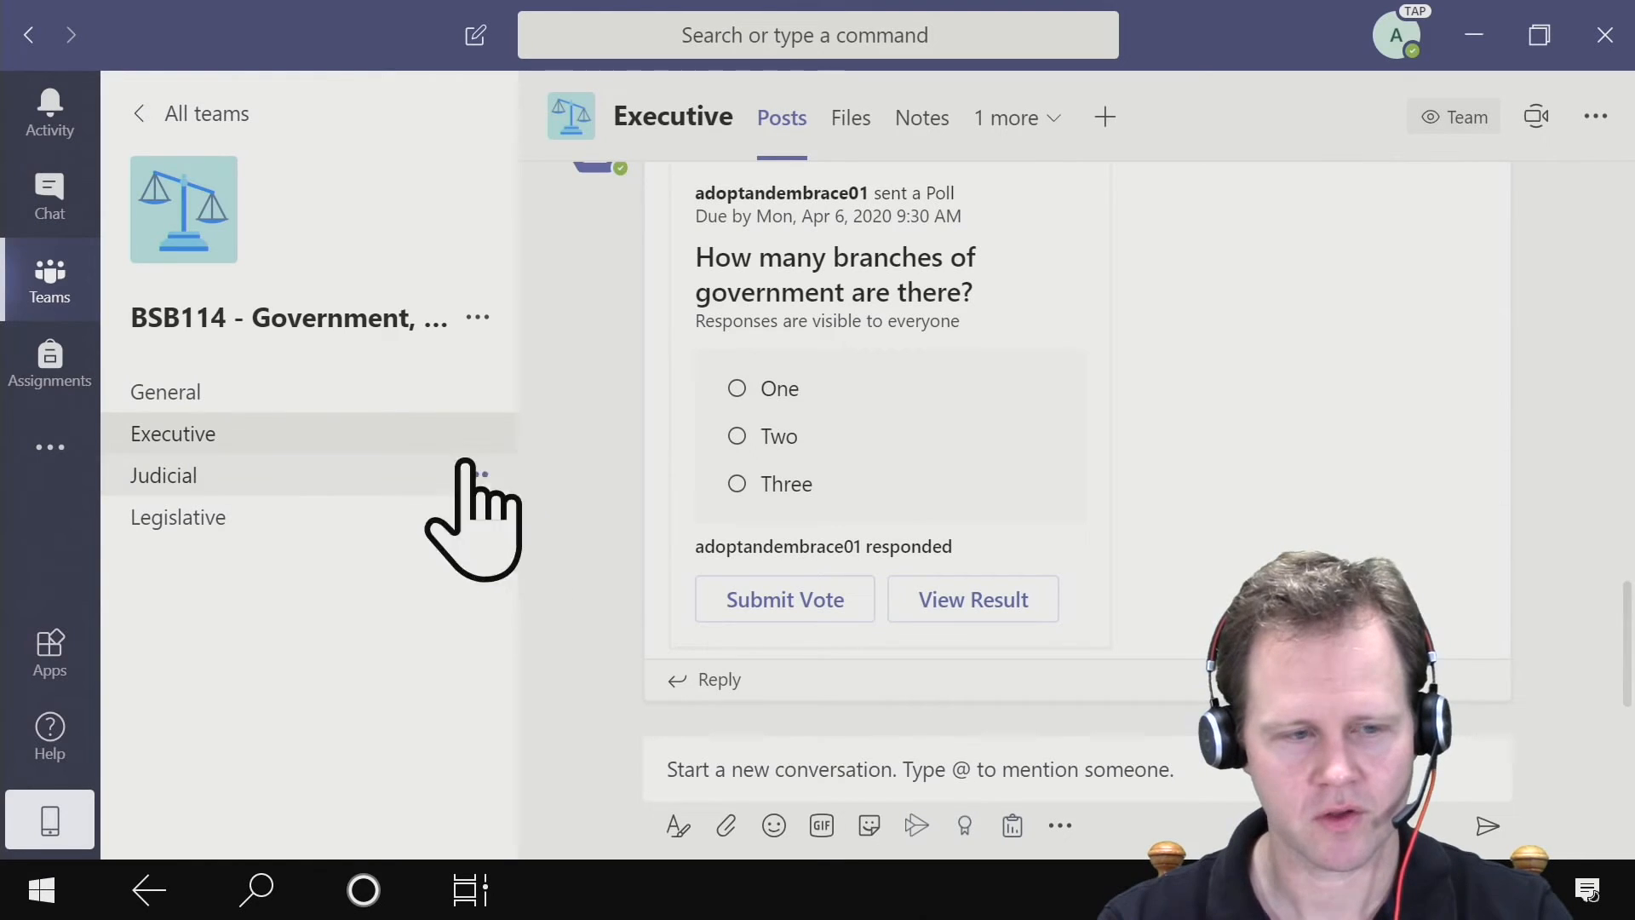
- Start a quiz assignment for the BSB114 - Government, Business & Society class using a new form
mouse_move(70, 381)
mouse_down()
mouse_move(124, 417)
mouse_move(58, 380)
mouse_up()
click(57, 381)
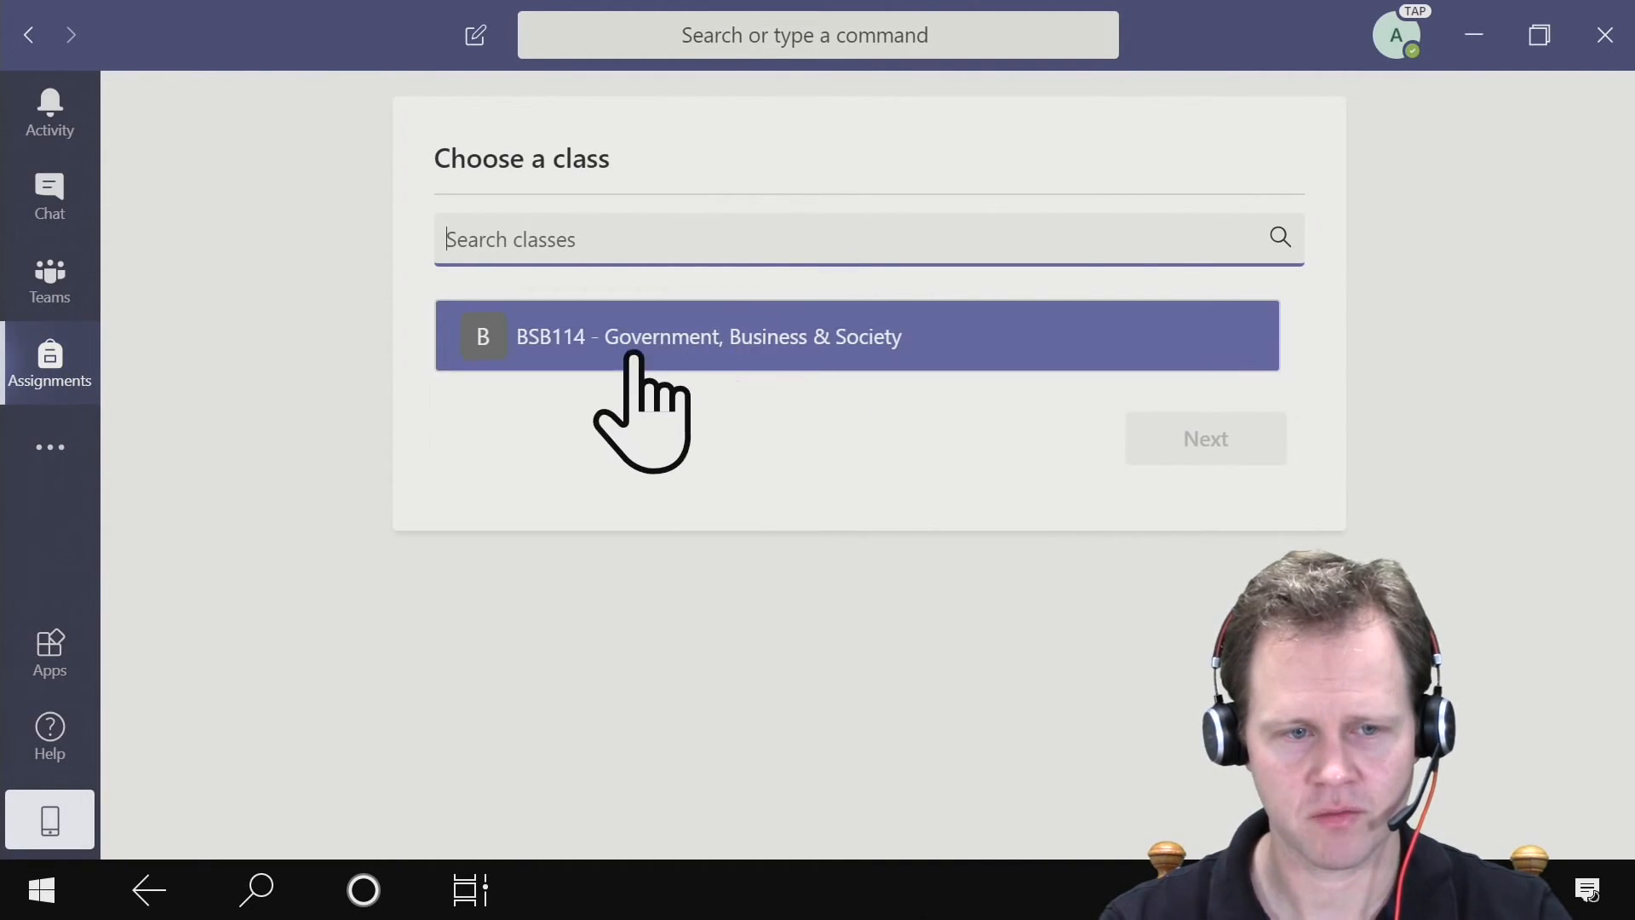
click(635, 345)
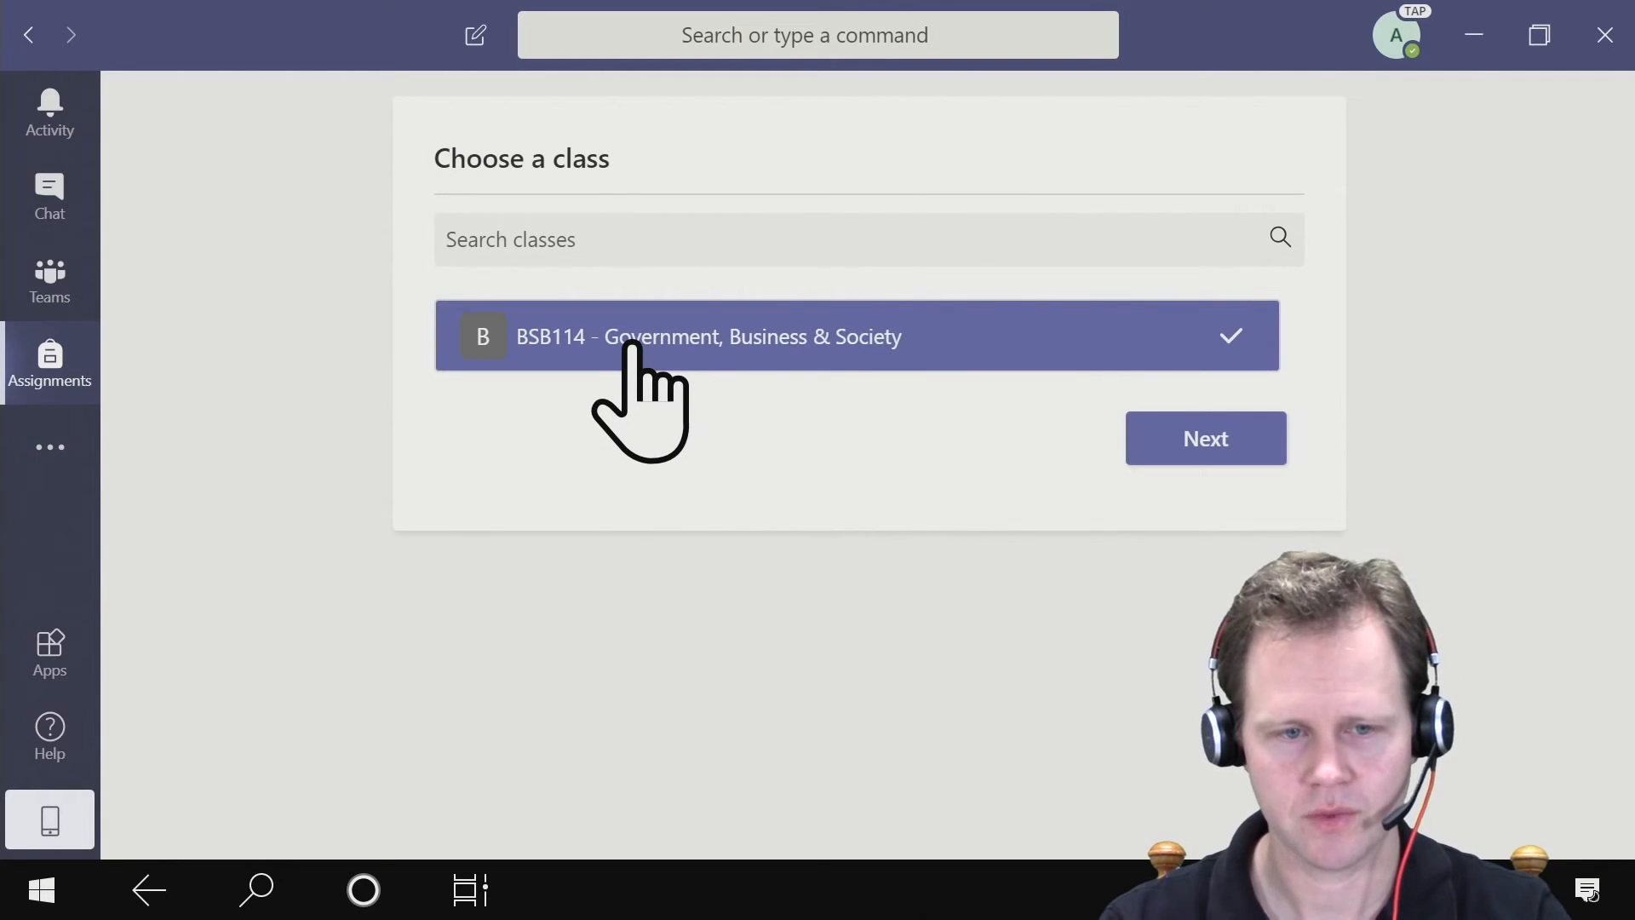
click(1224, 453)
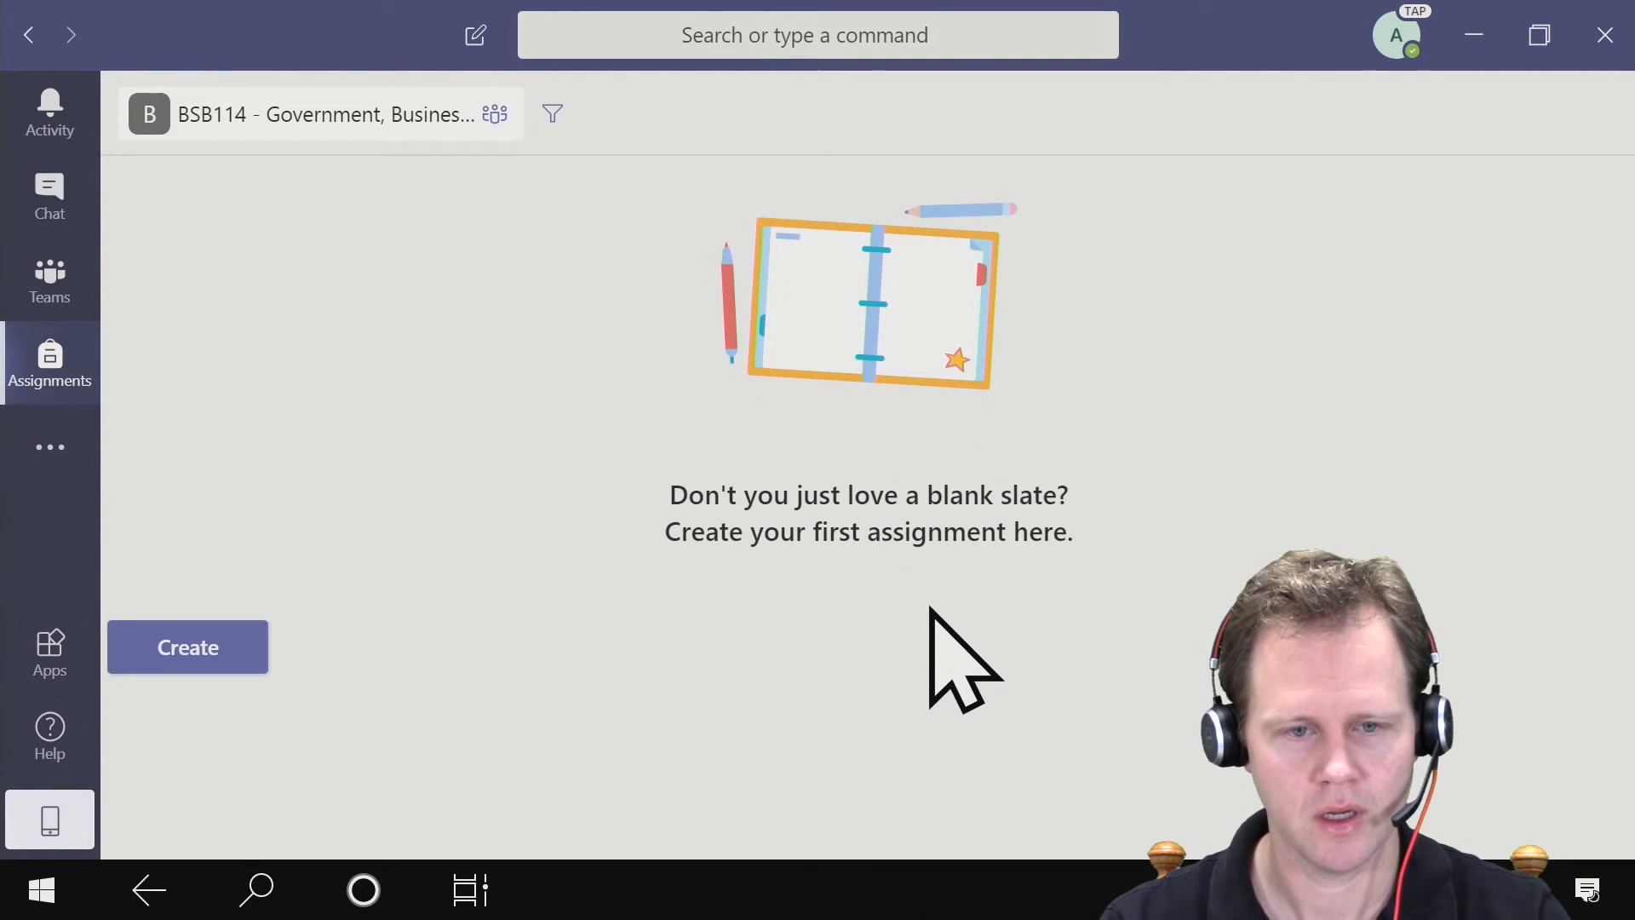
click(167, 656)
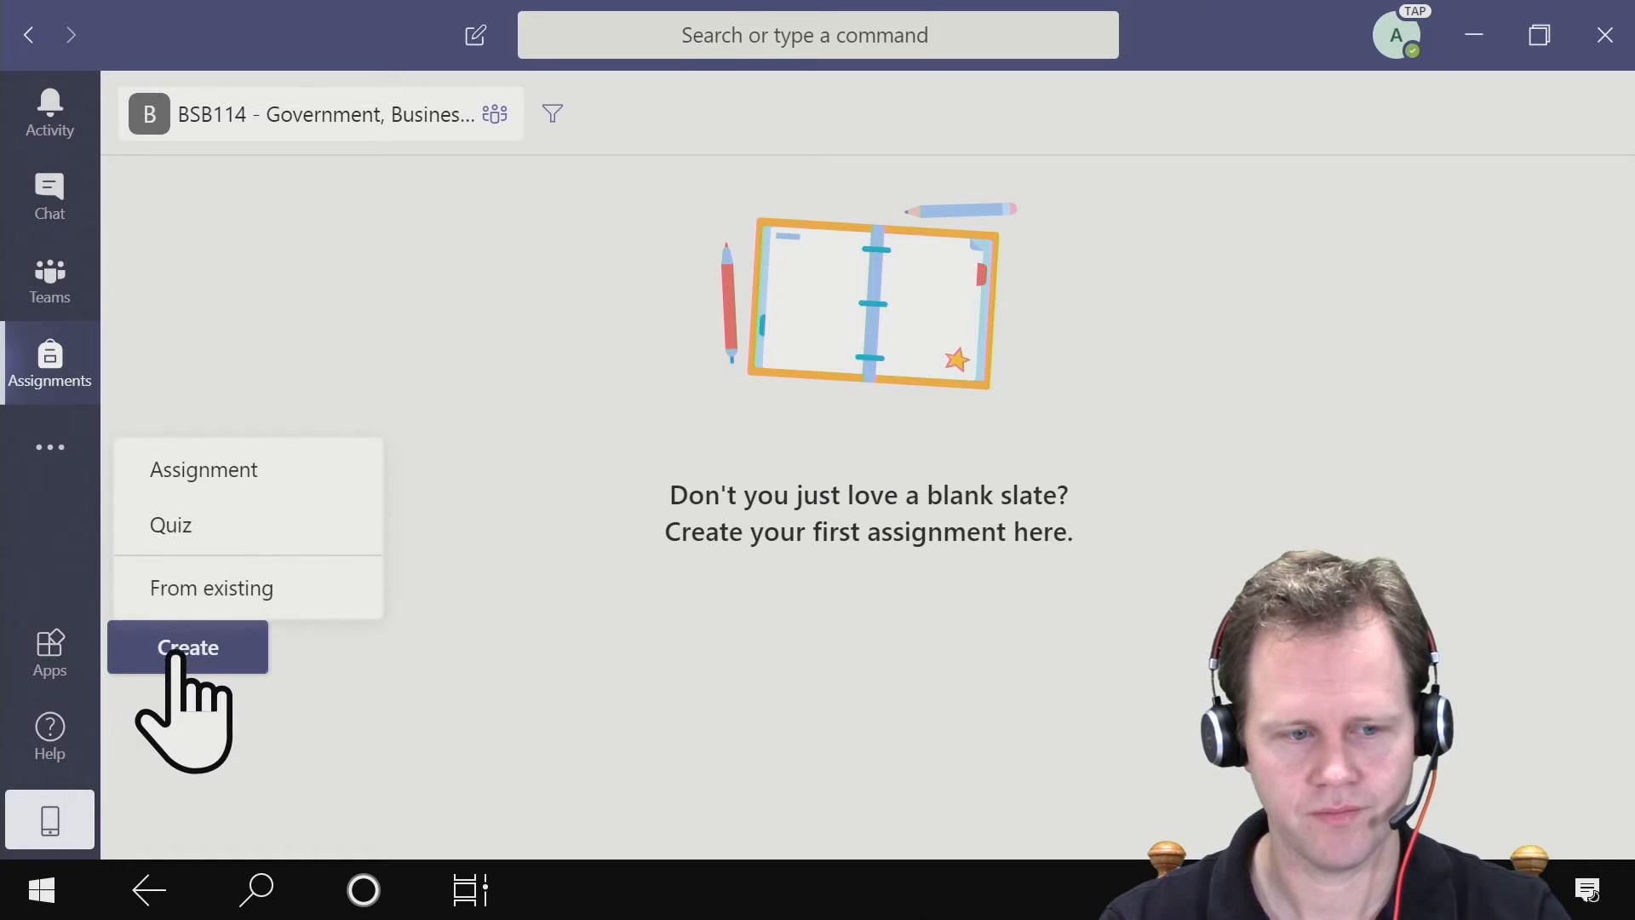
click(219, 532)
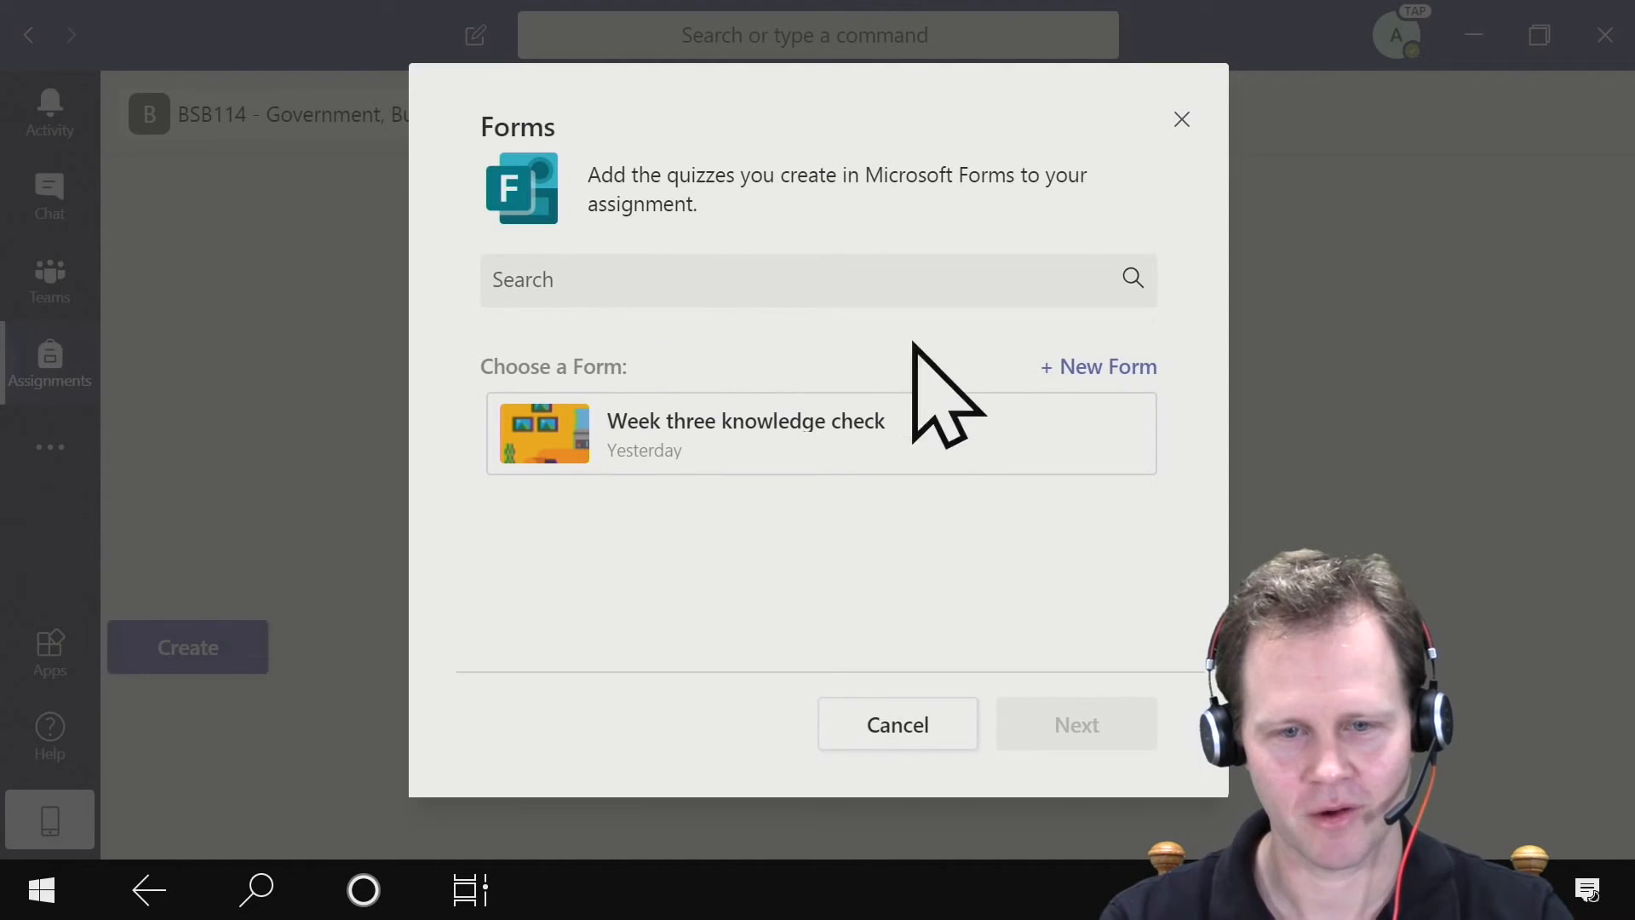
click(1070, 368)
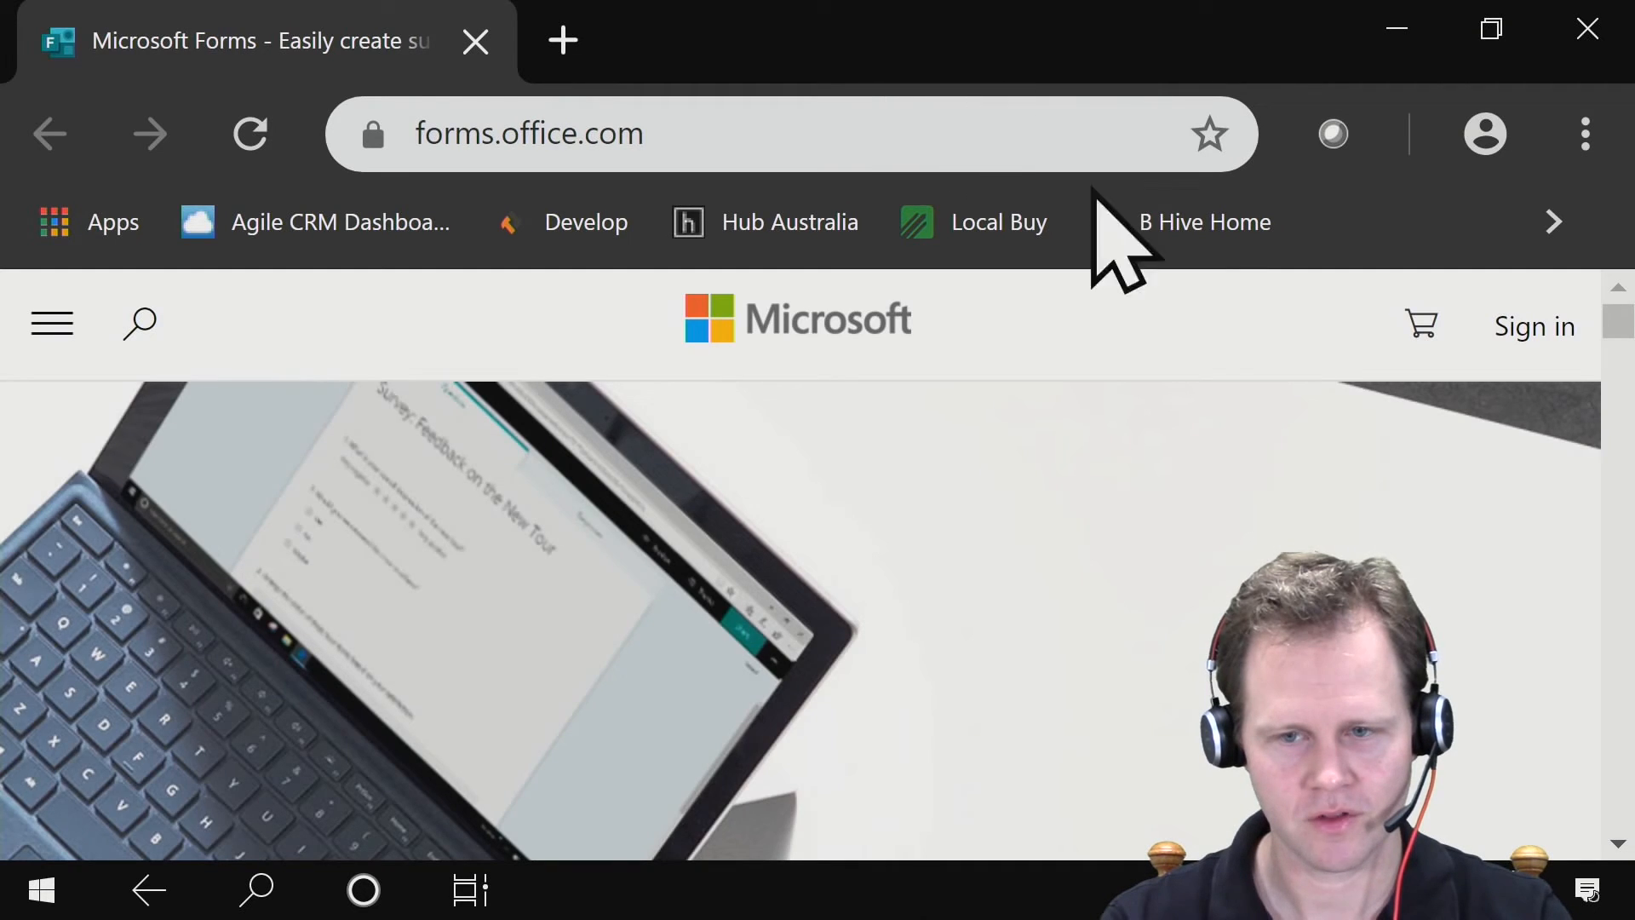
- Sign in to Microsoft Forms in the browser with the account e-mail and password, and decline to stay signed in
click(1548, 342)
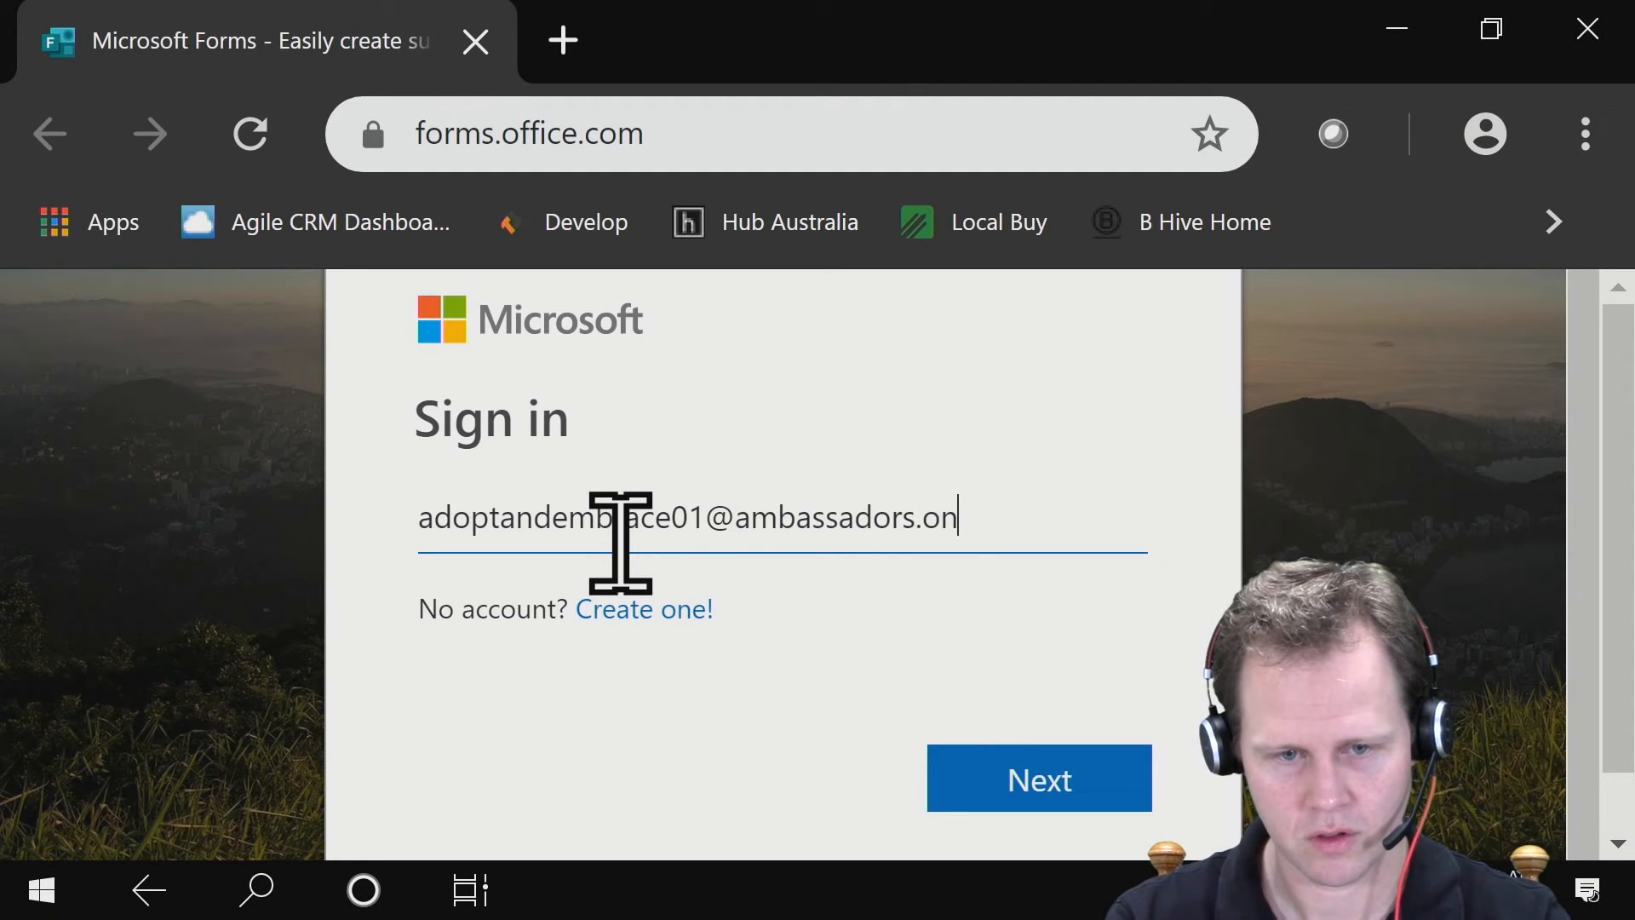
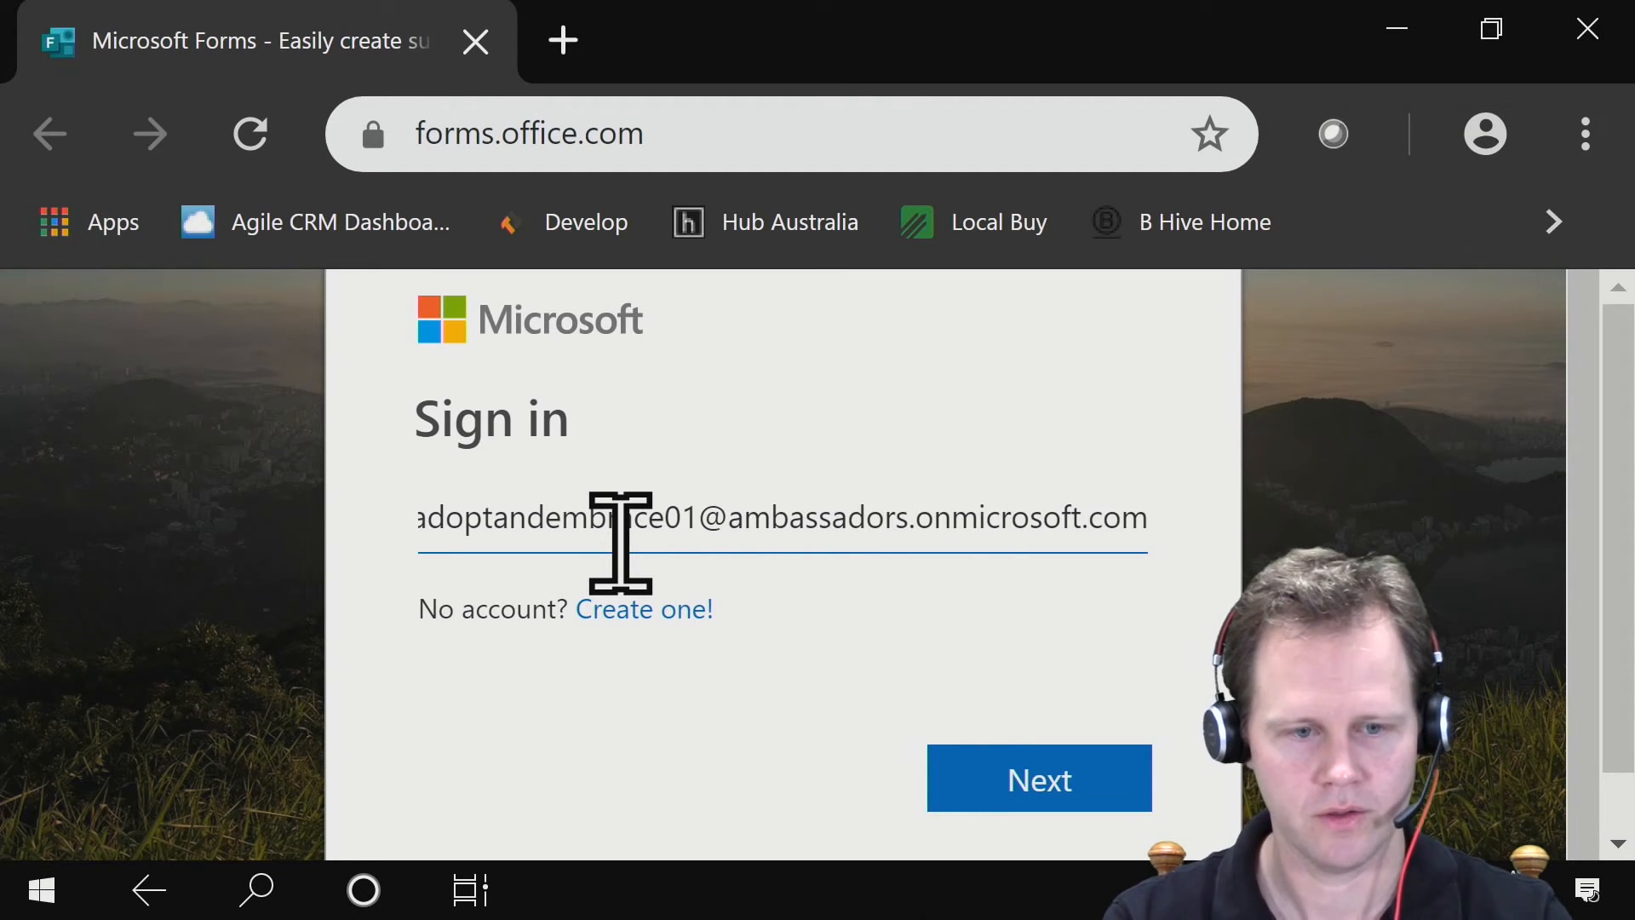
key(Return)
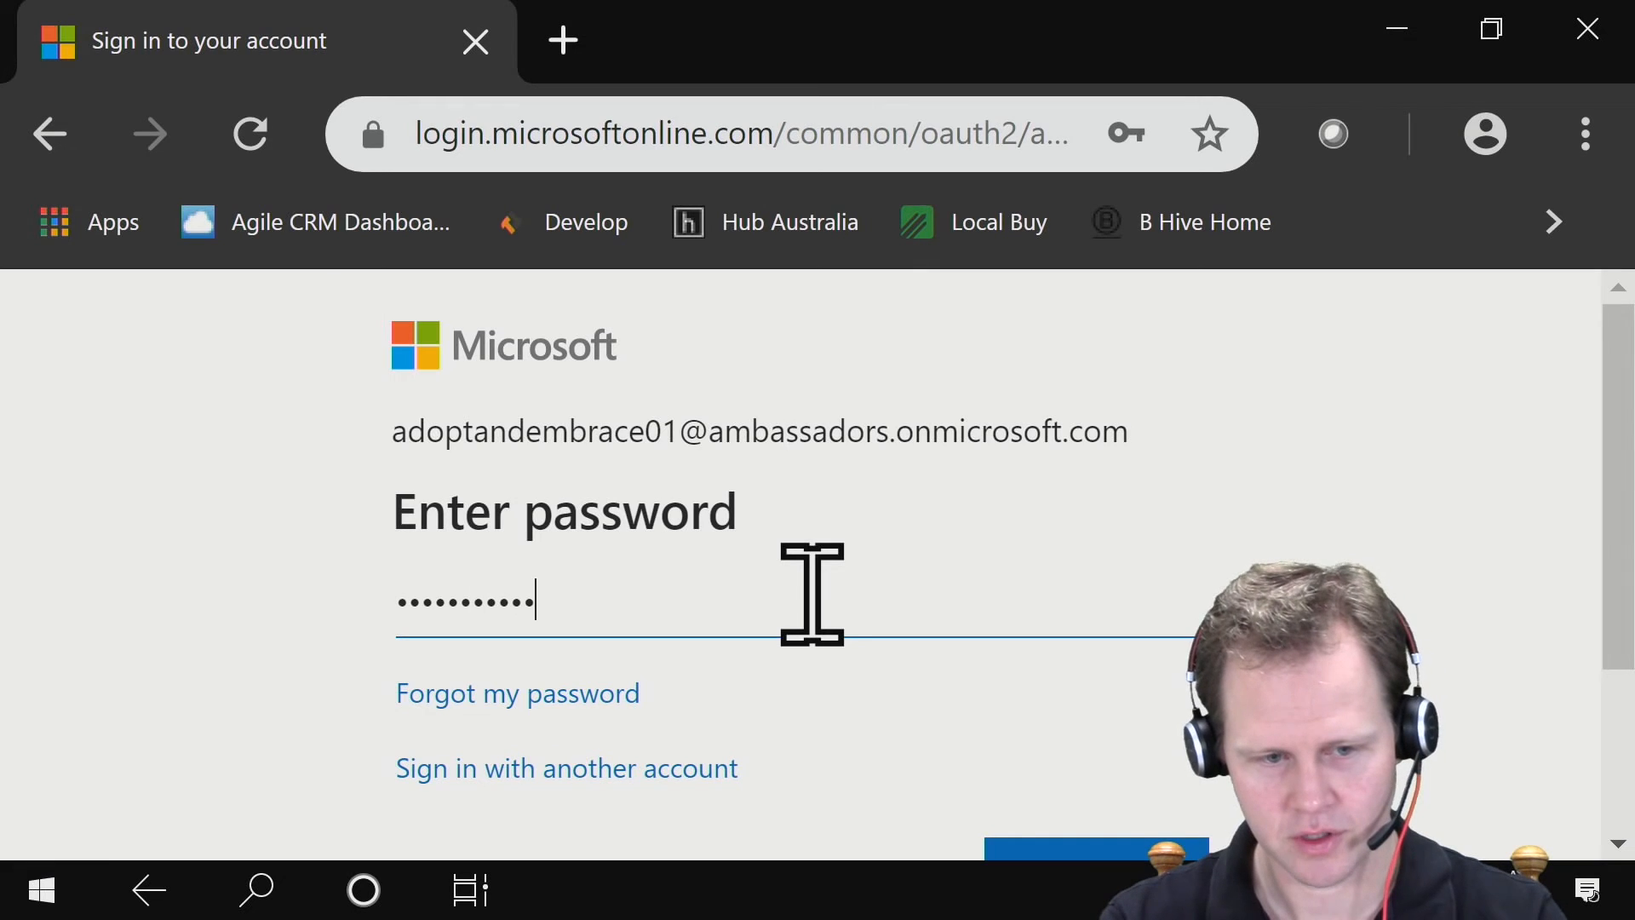
key(Return)
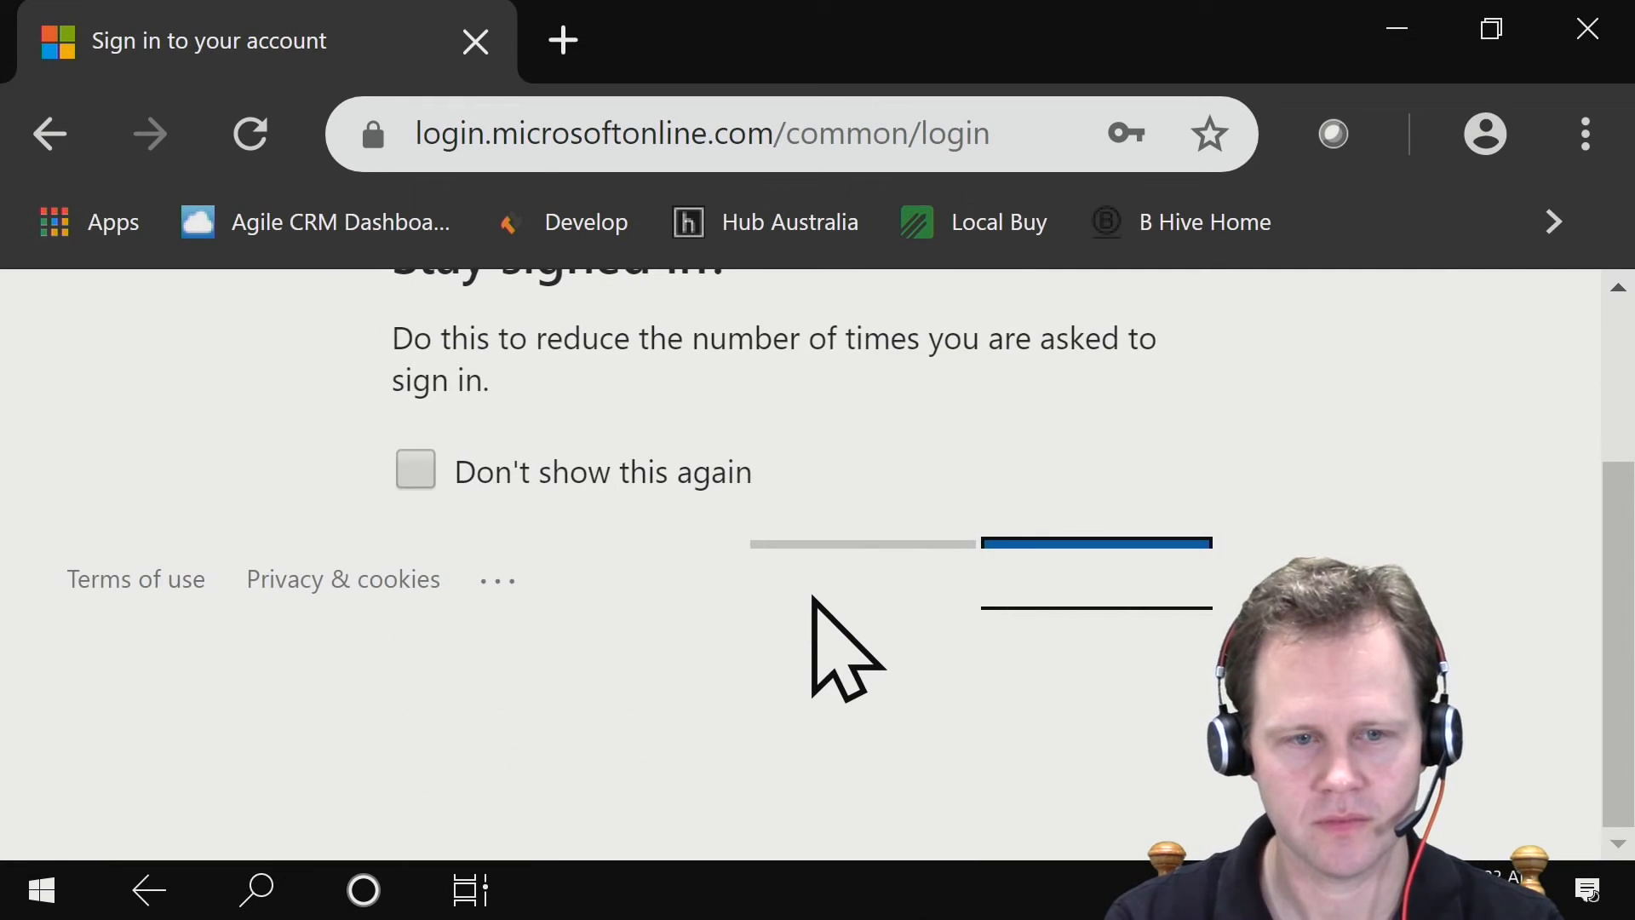
scroll(847, 555, up, 3)
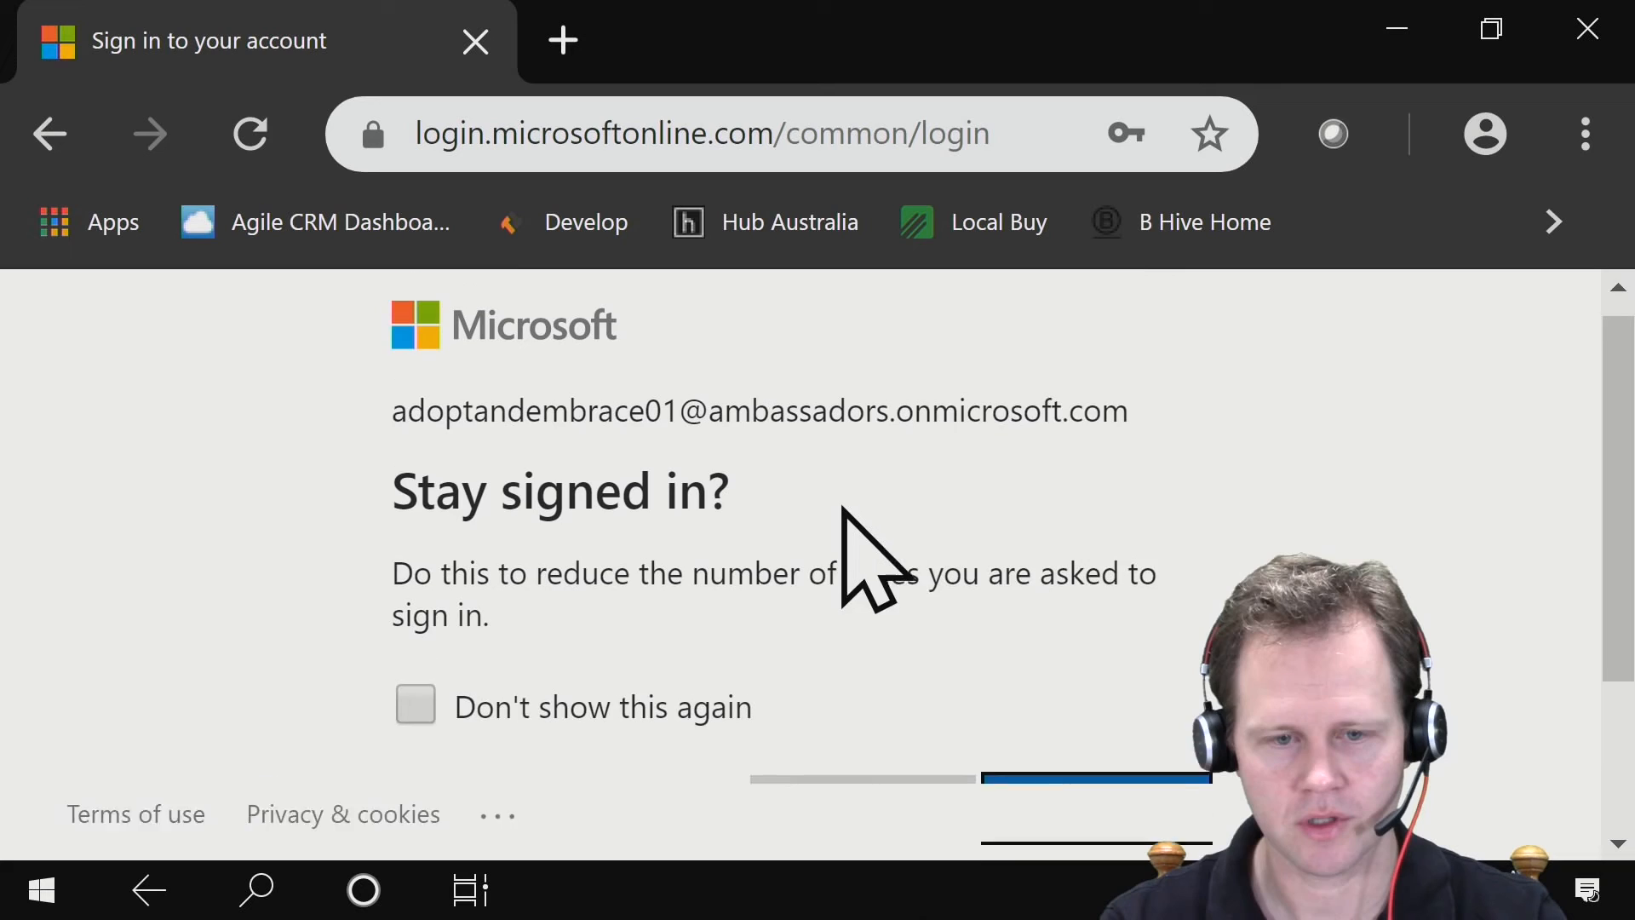
click(883, 806)
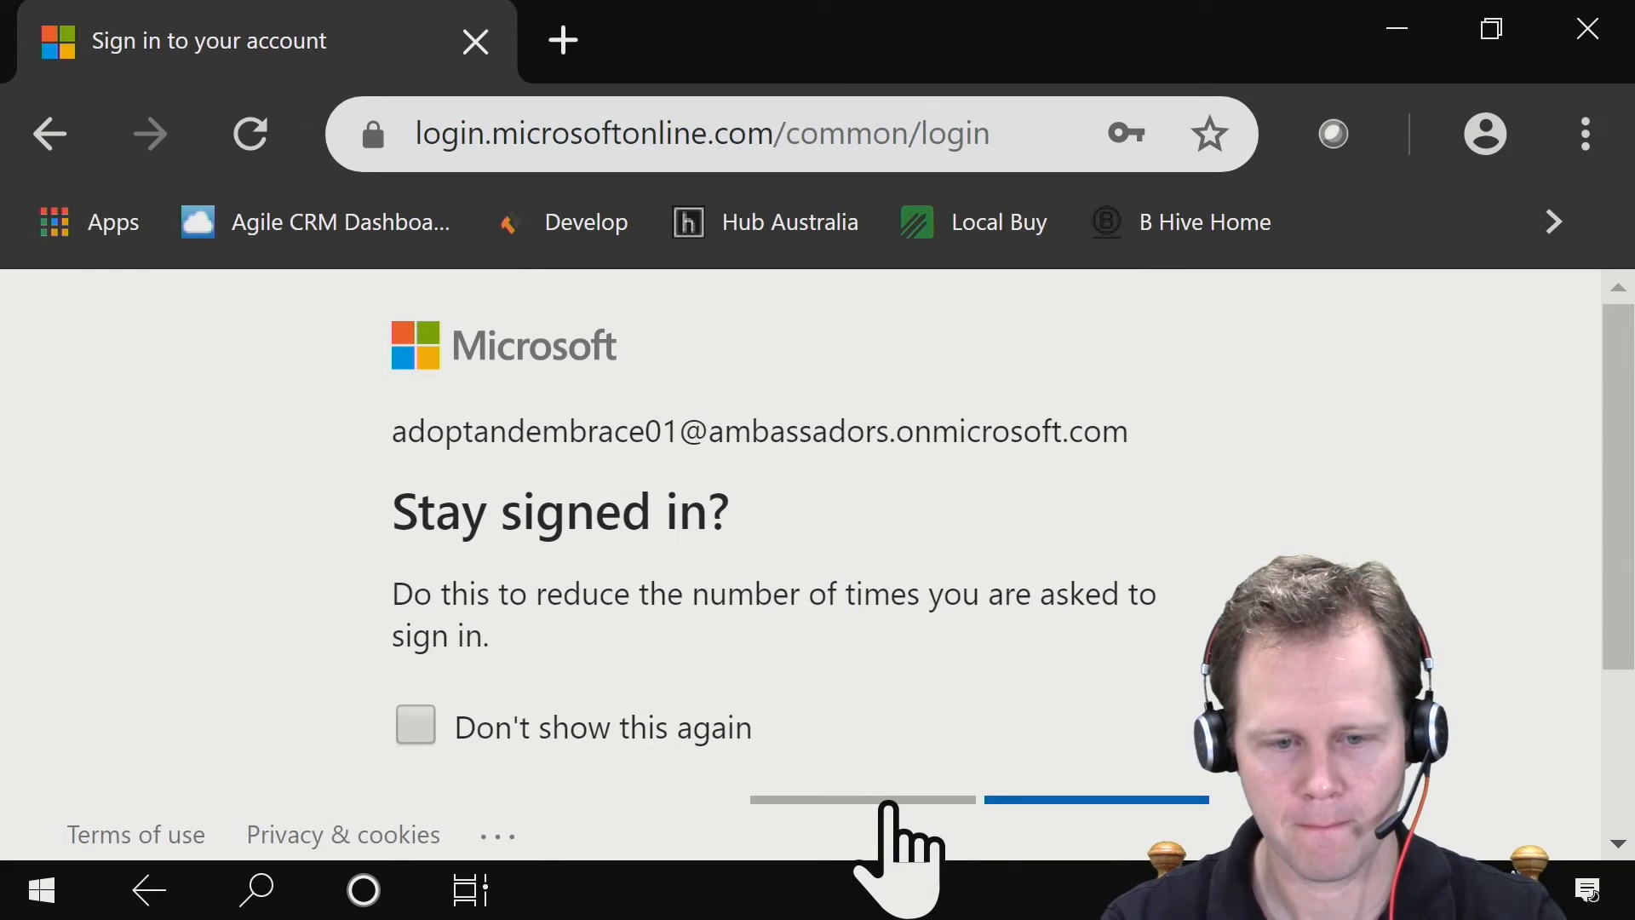
click(886, 805)
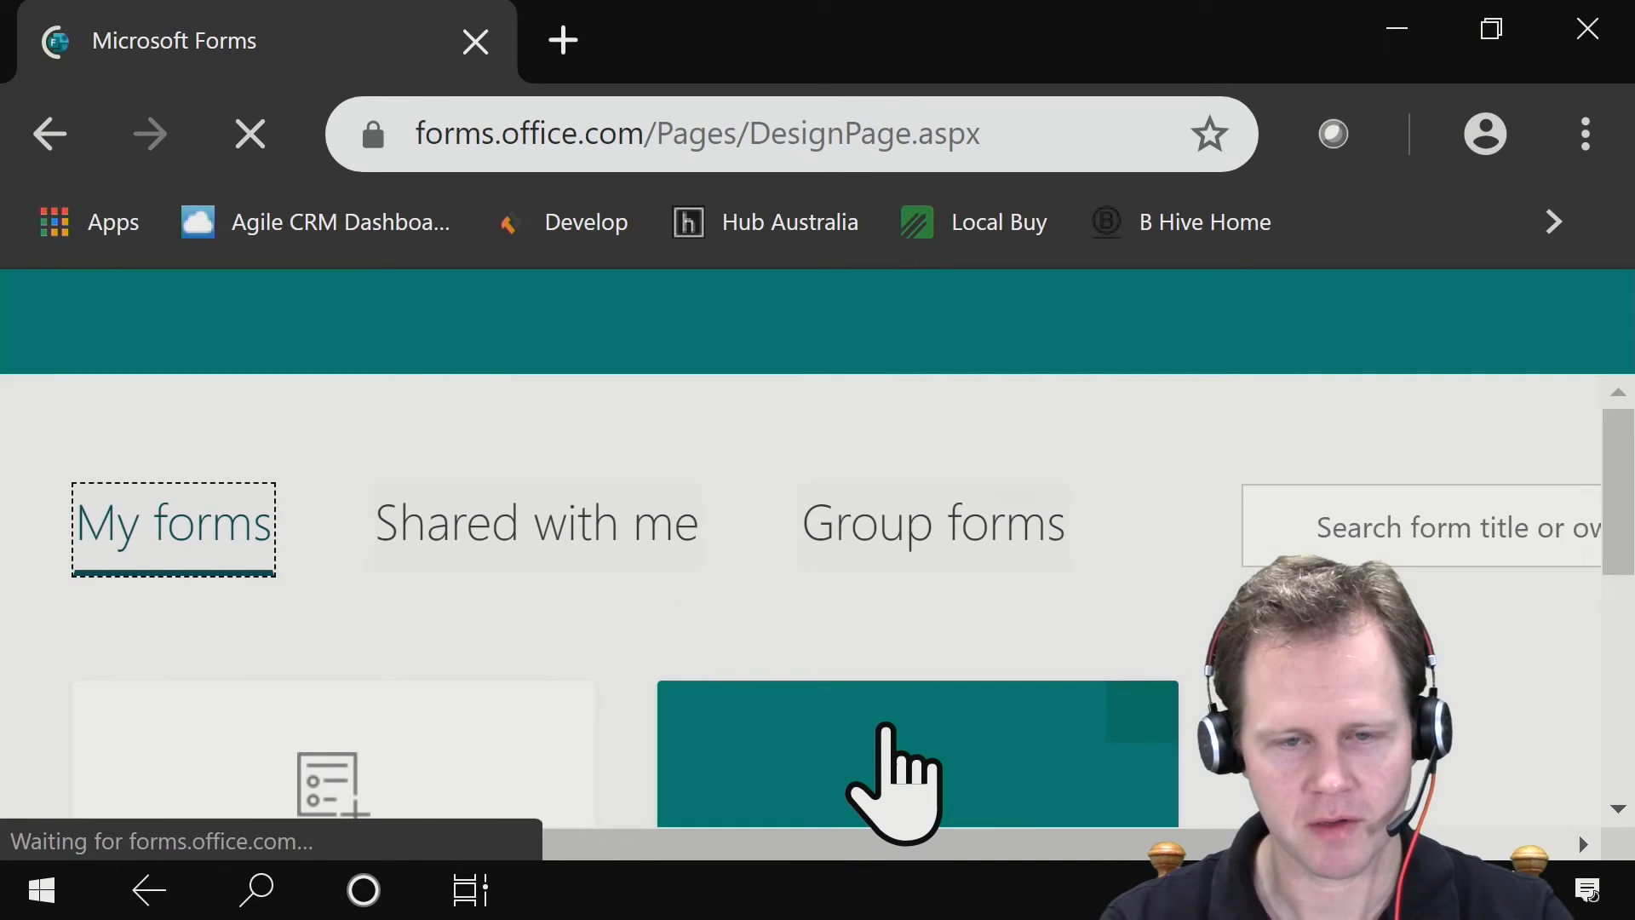
- Create a new quiz in Forms and title it "Week Three - Separation of Powers"
scroll(862, 465, down, 3)
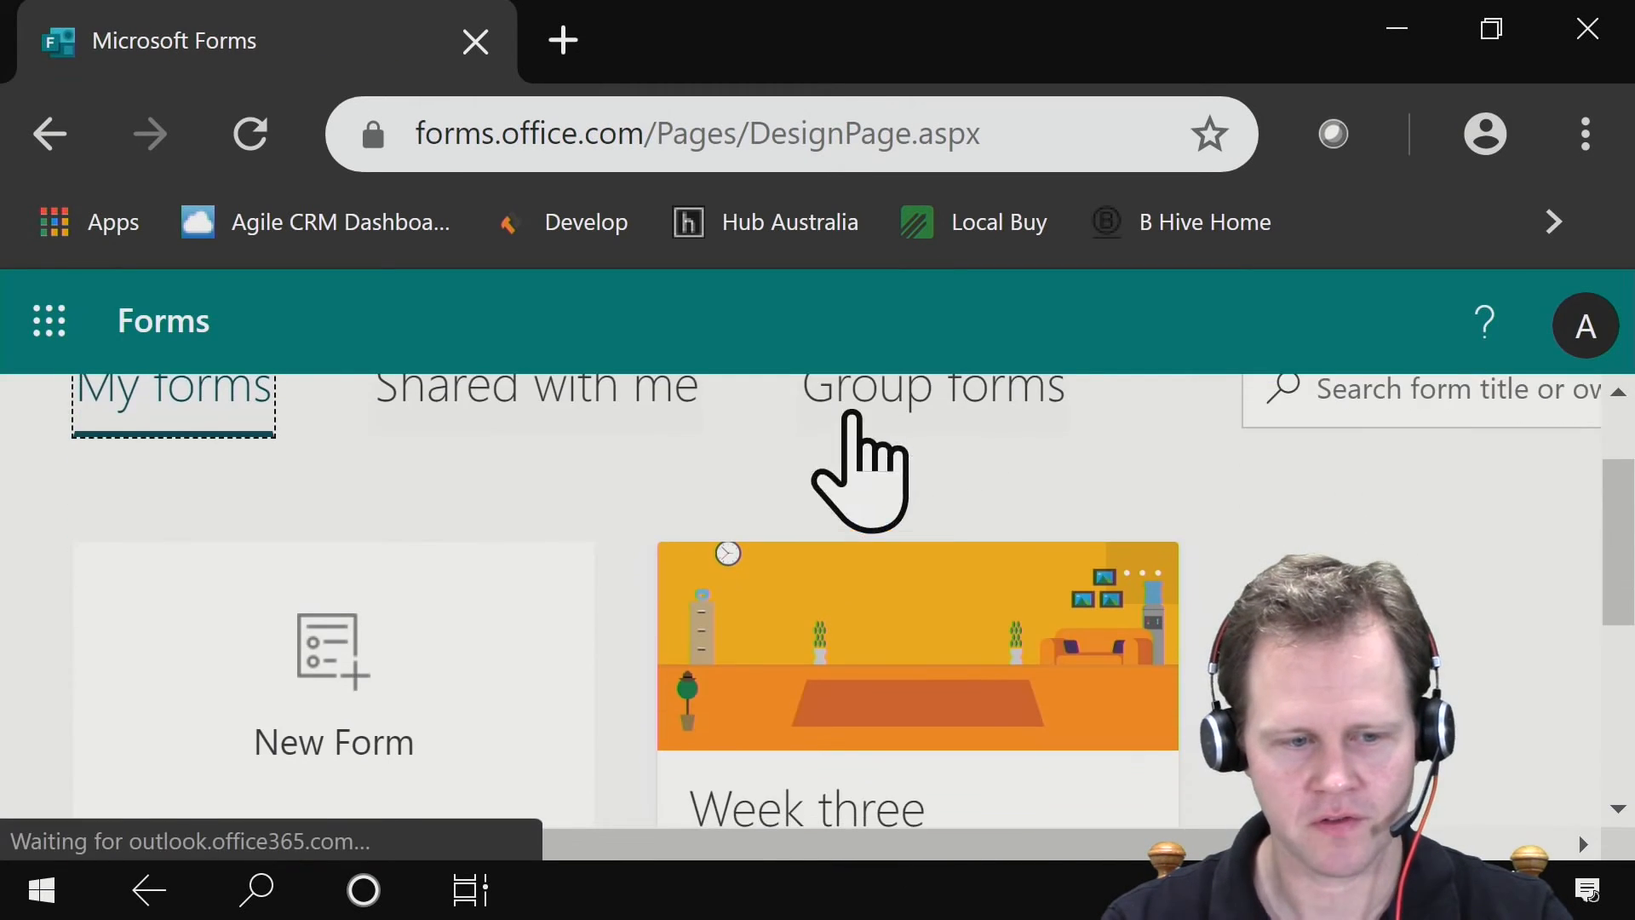
scroll(554, 477, down, 4)
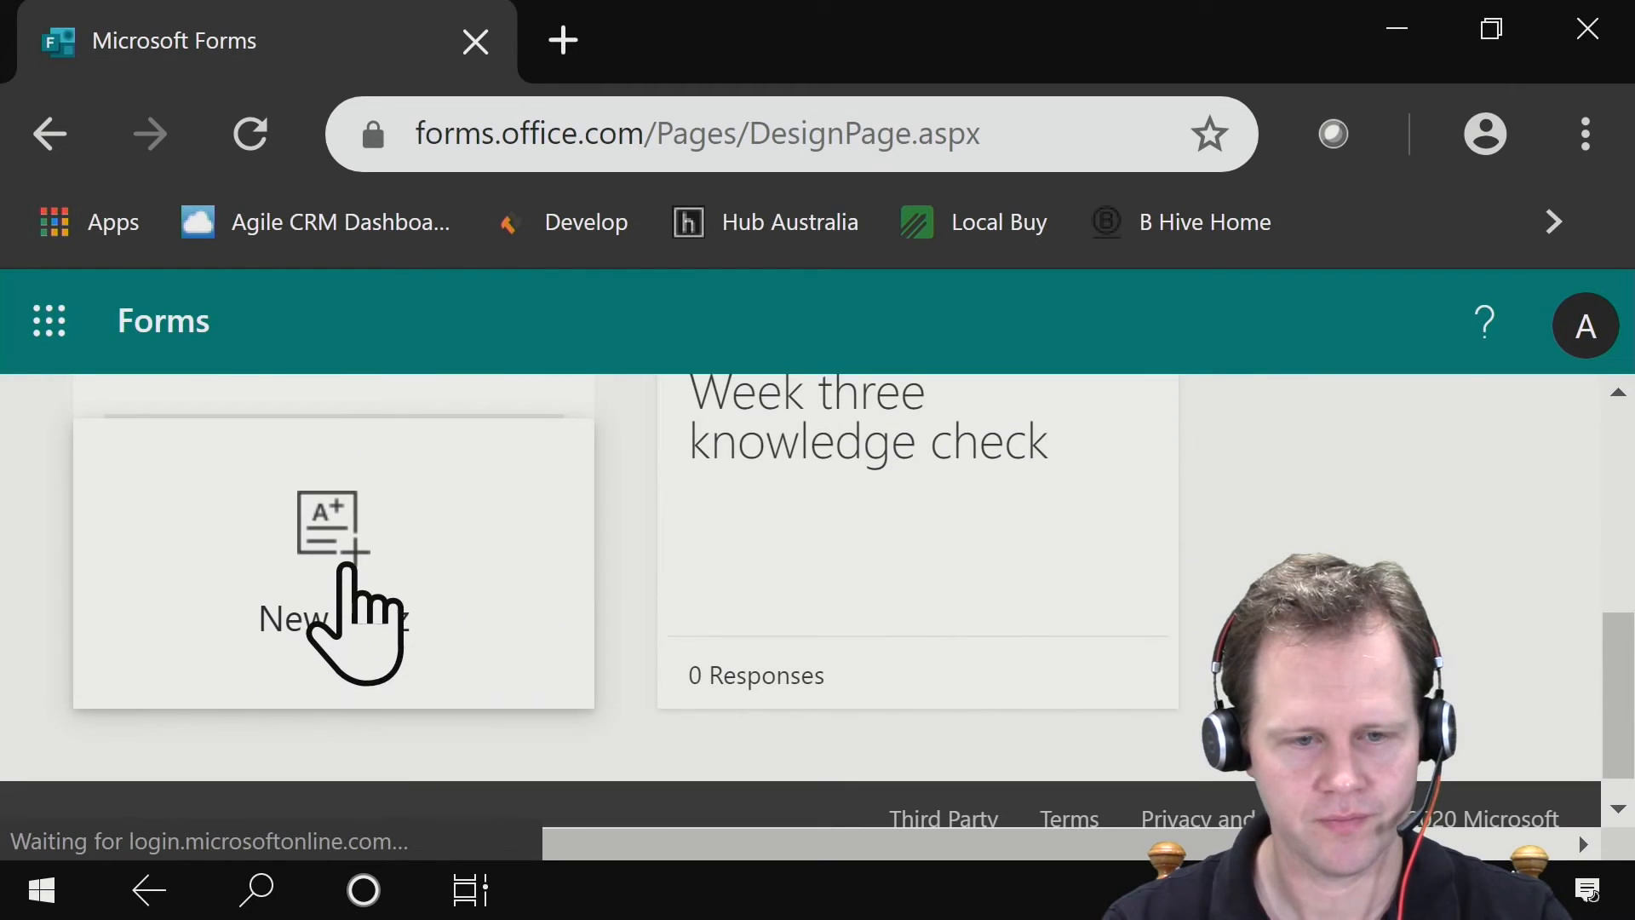
click(336, 528)
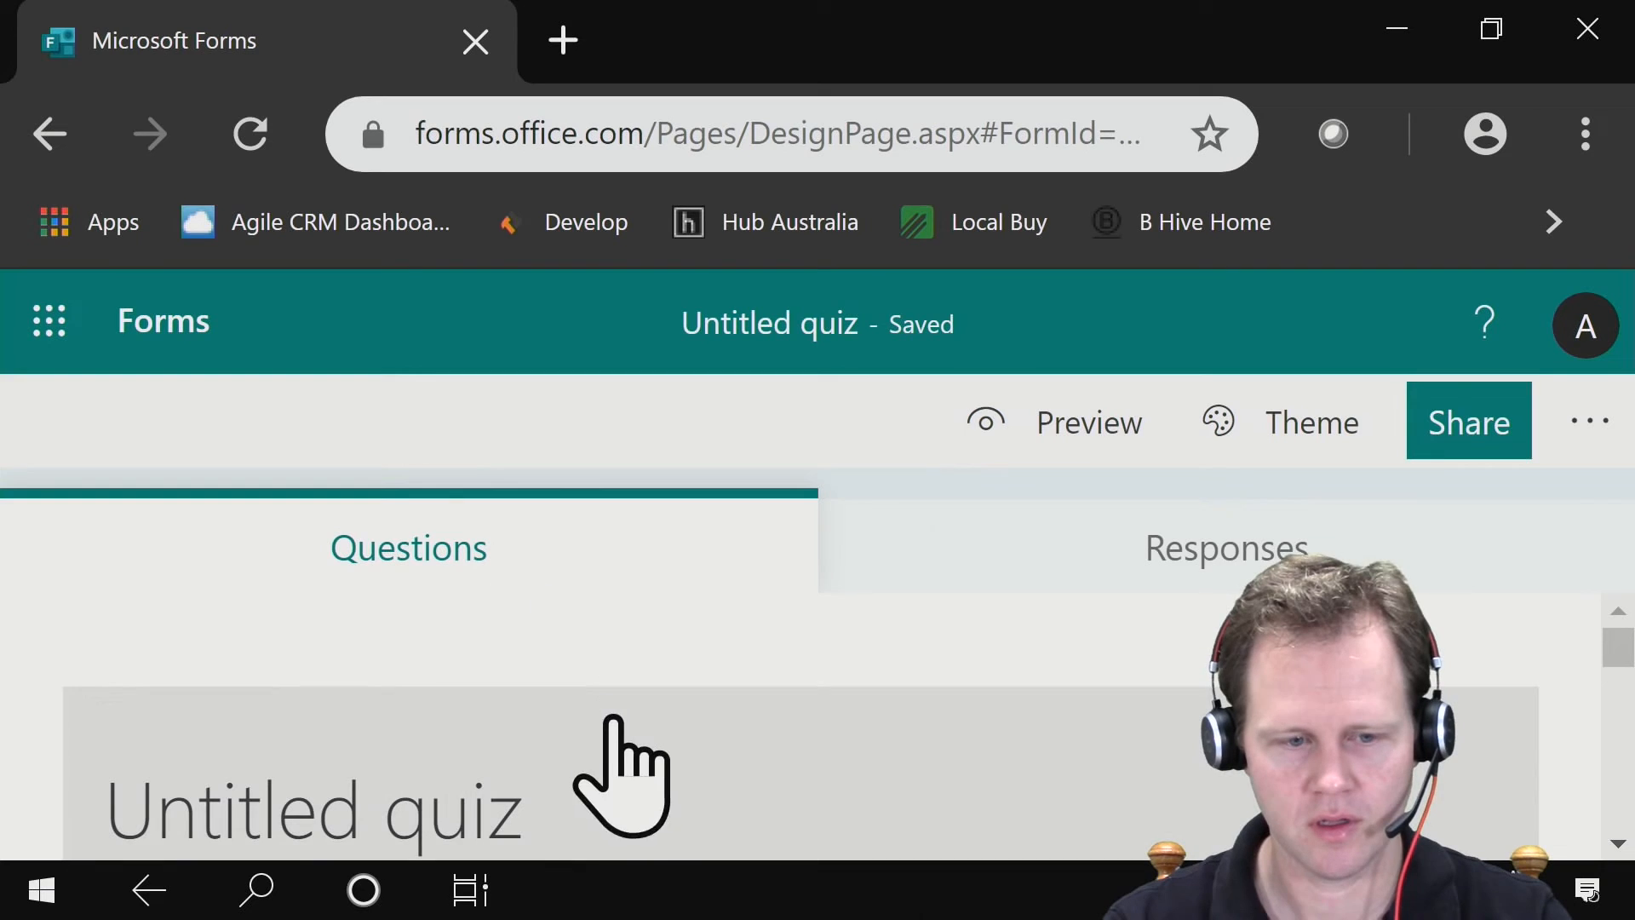
click(535, 816)
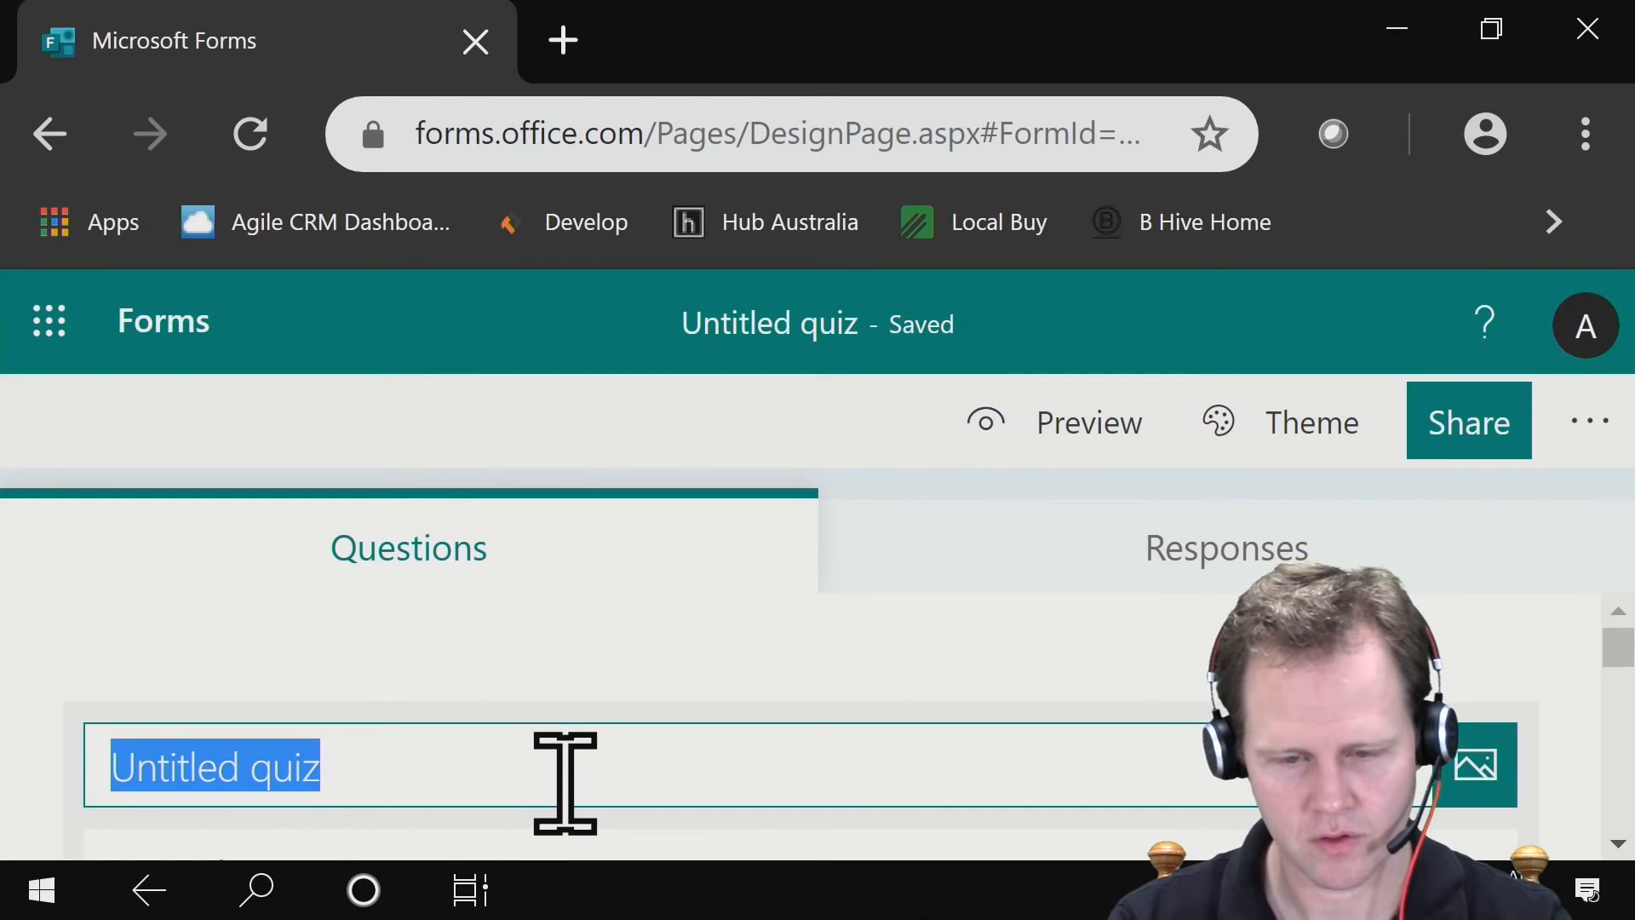
text(Week T)
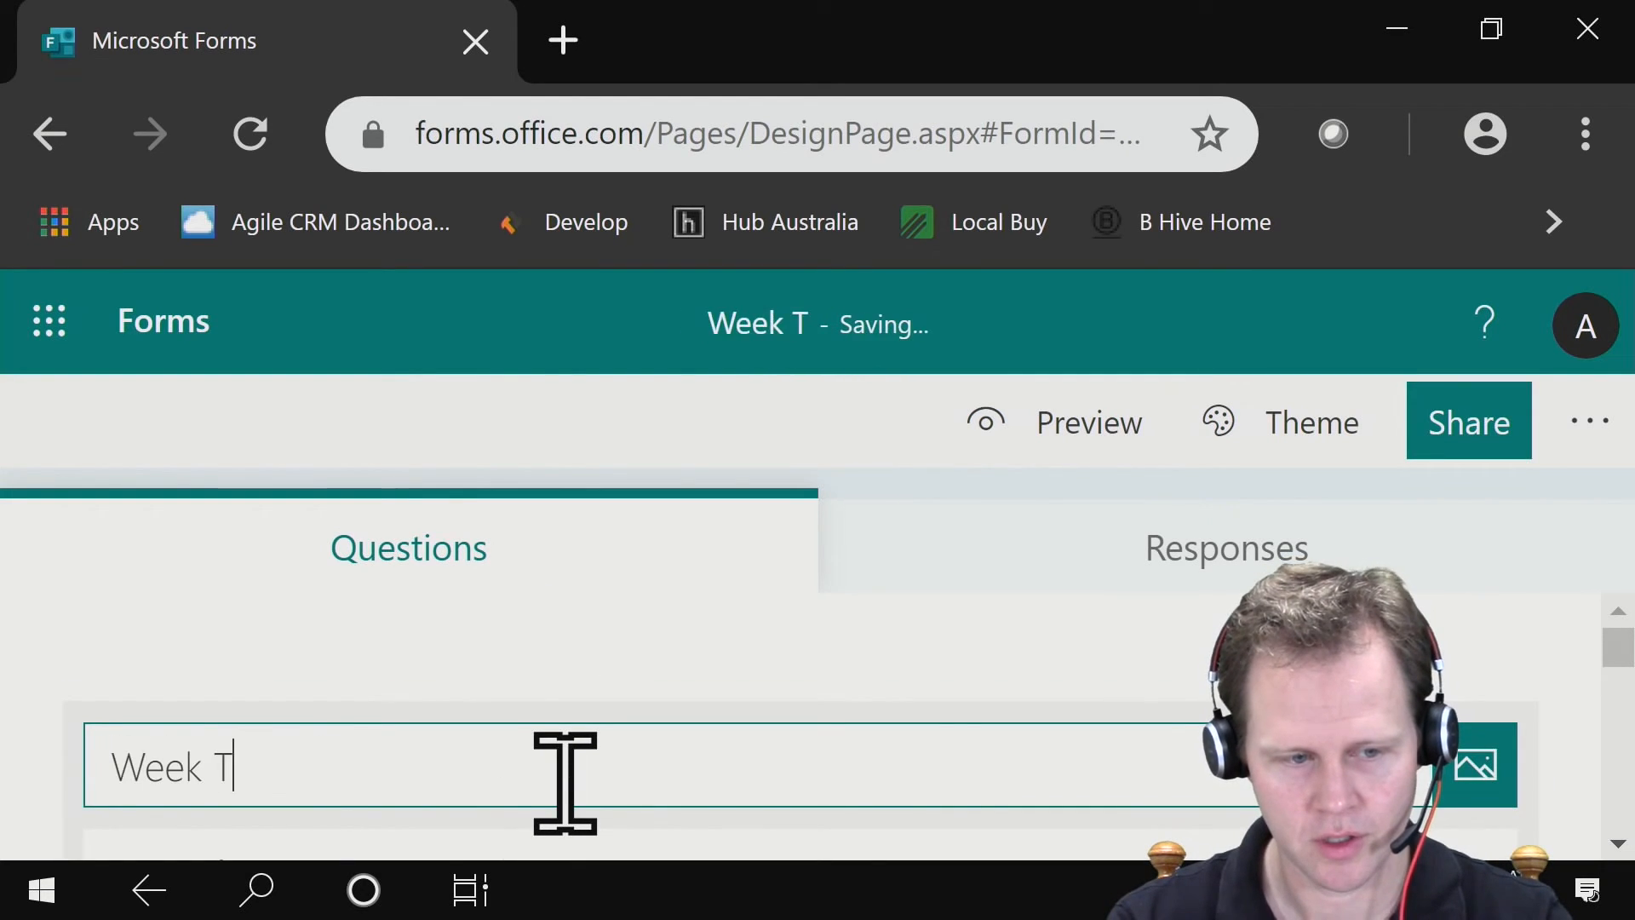
text(hree - S)
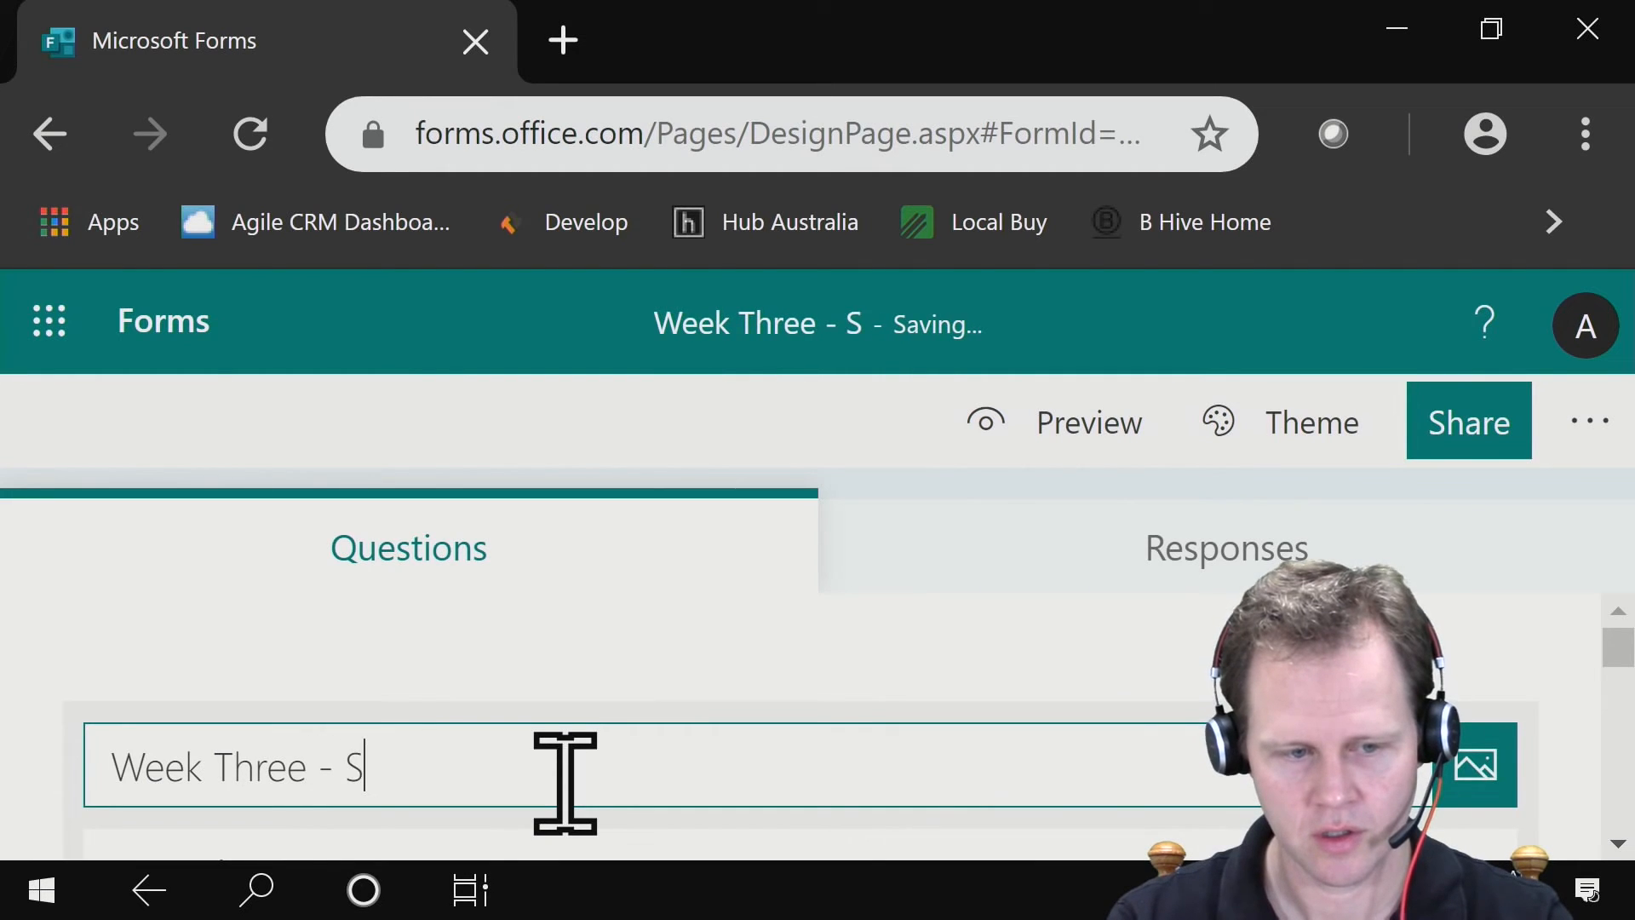
text(eparation of Powers)
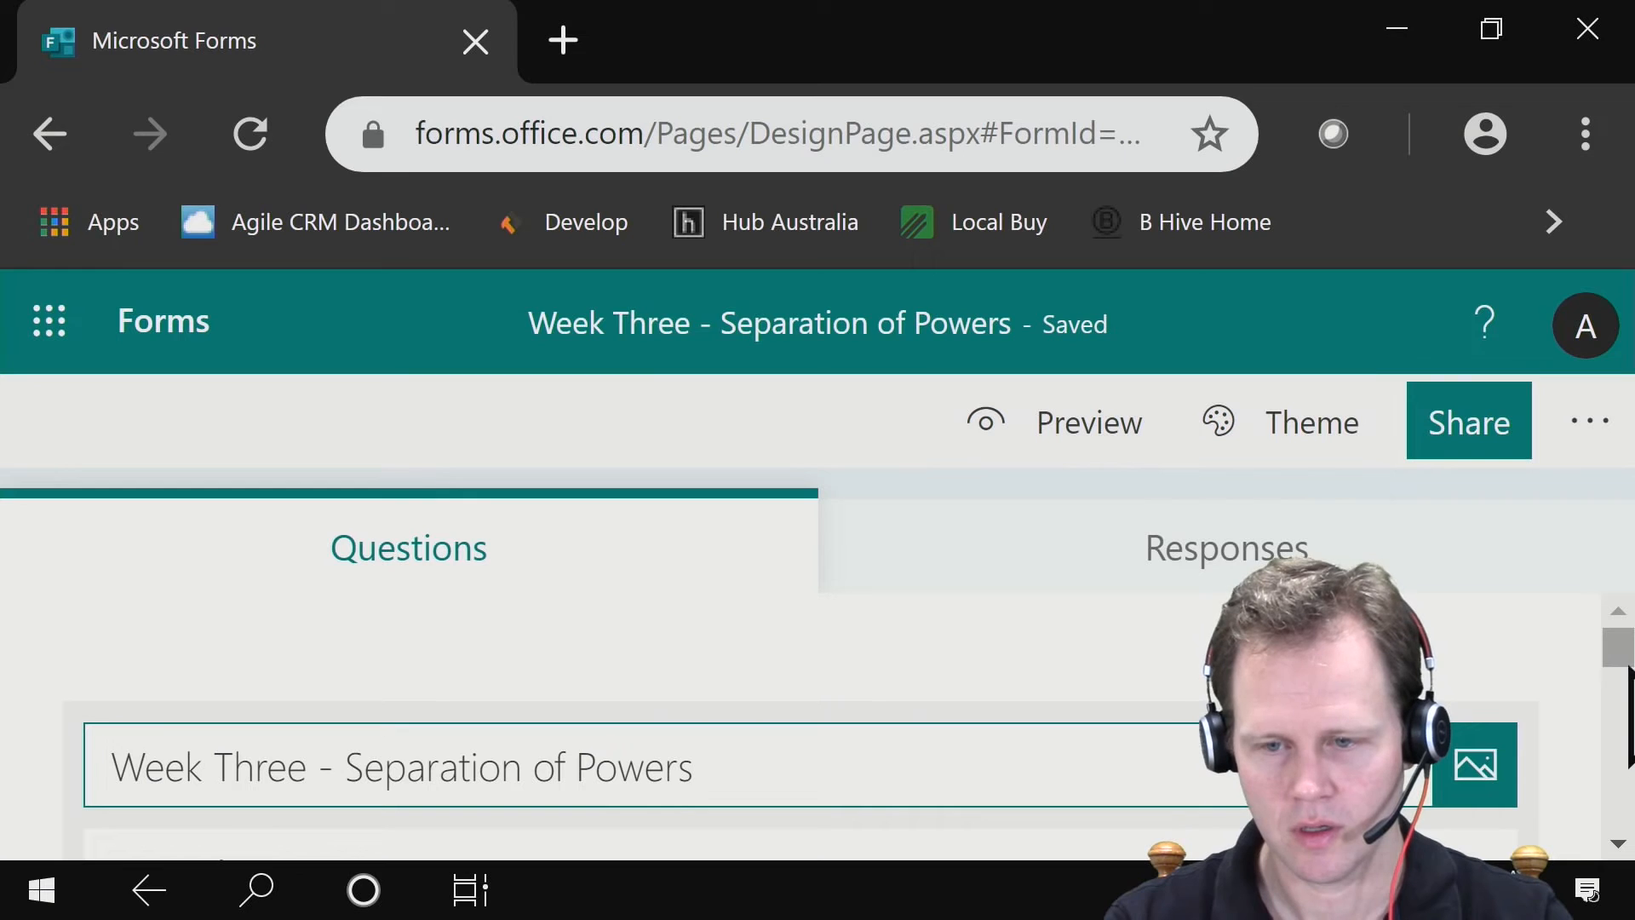
- Reduce the browser's page zoom by four levels so more of the quiz editor fits on screen
scroll(1629, 698, down, 3)
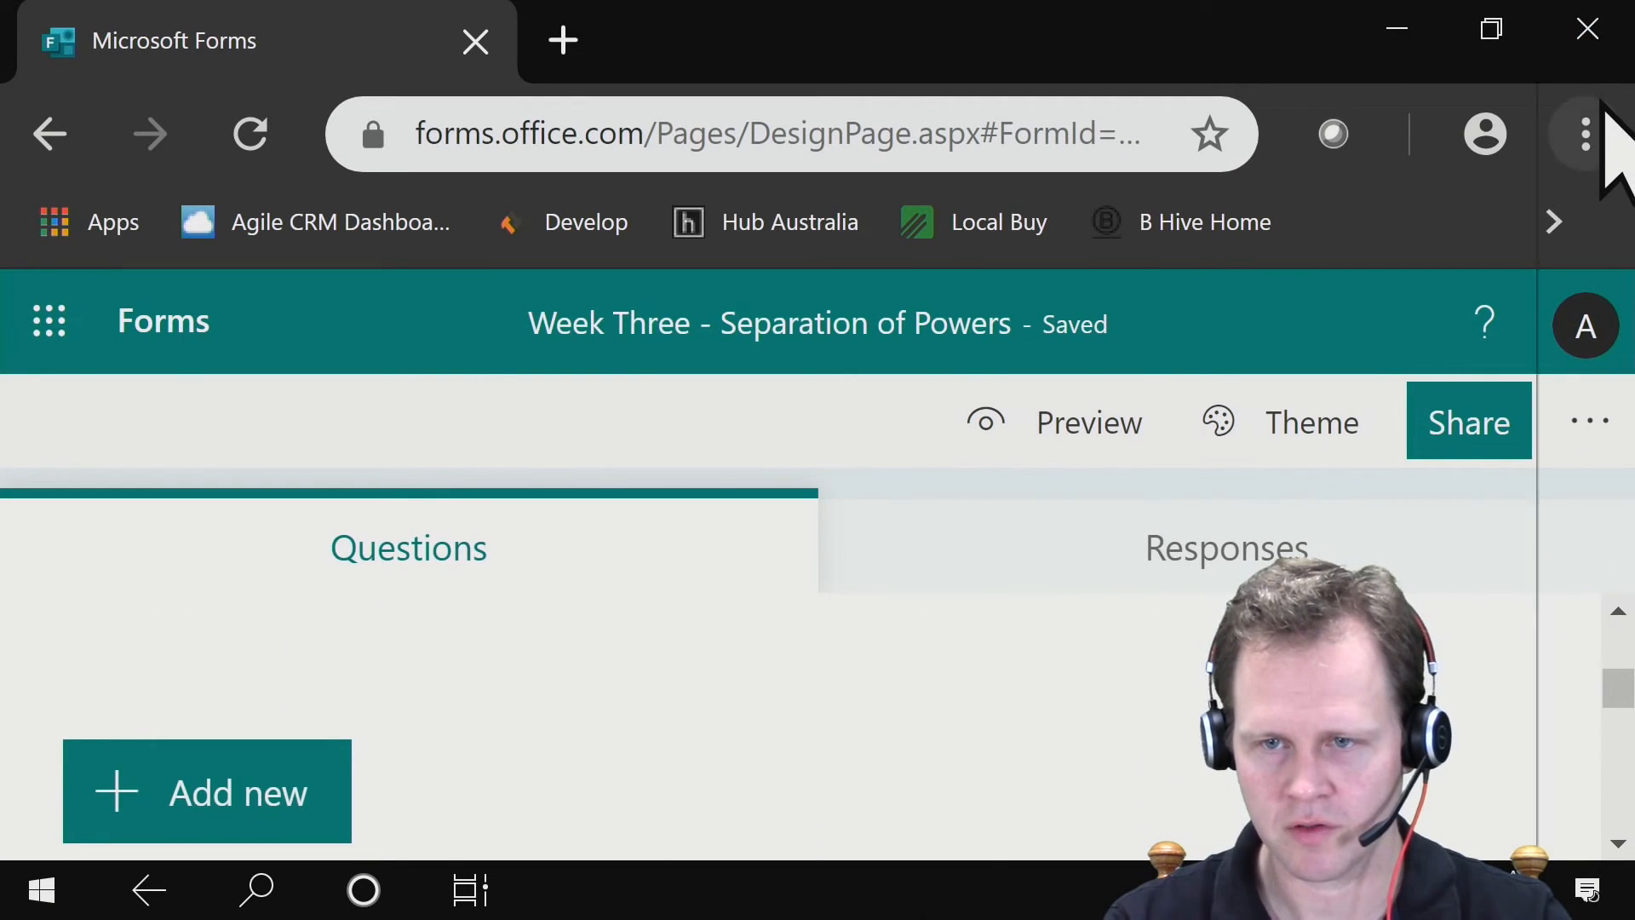
click(1586, 133)
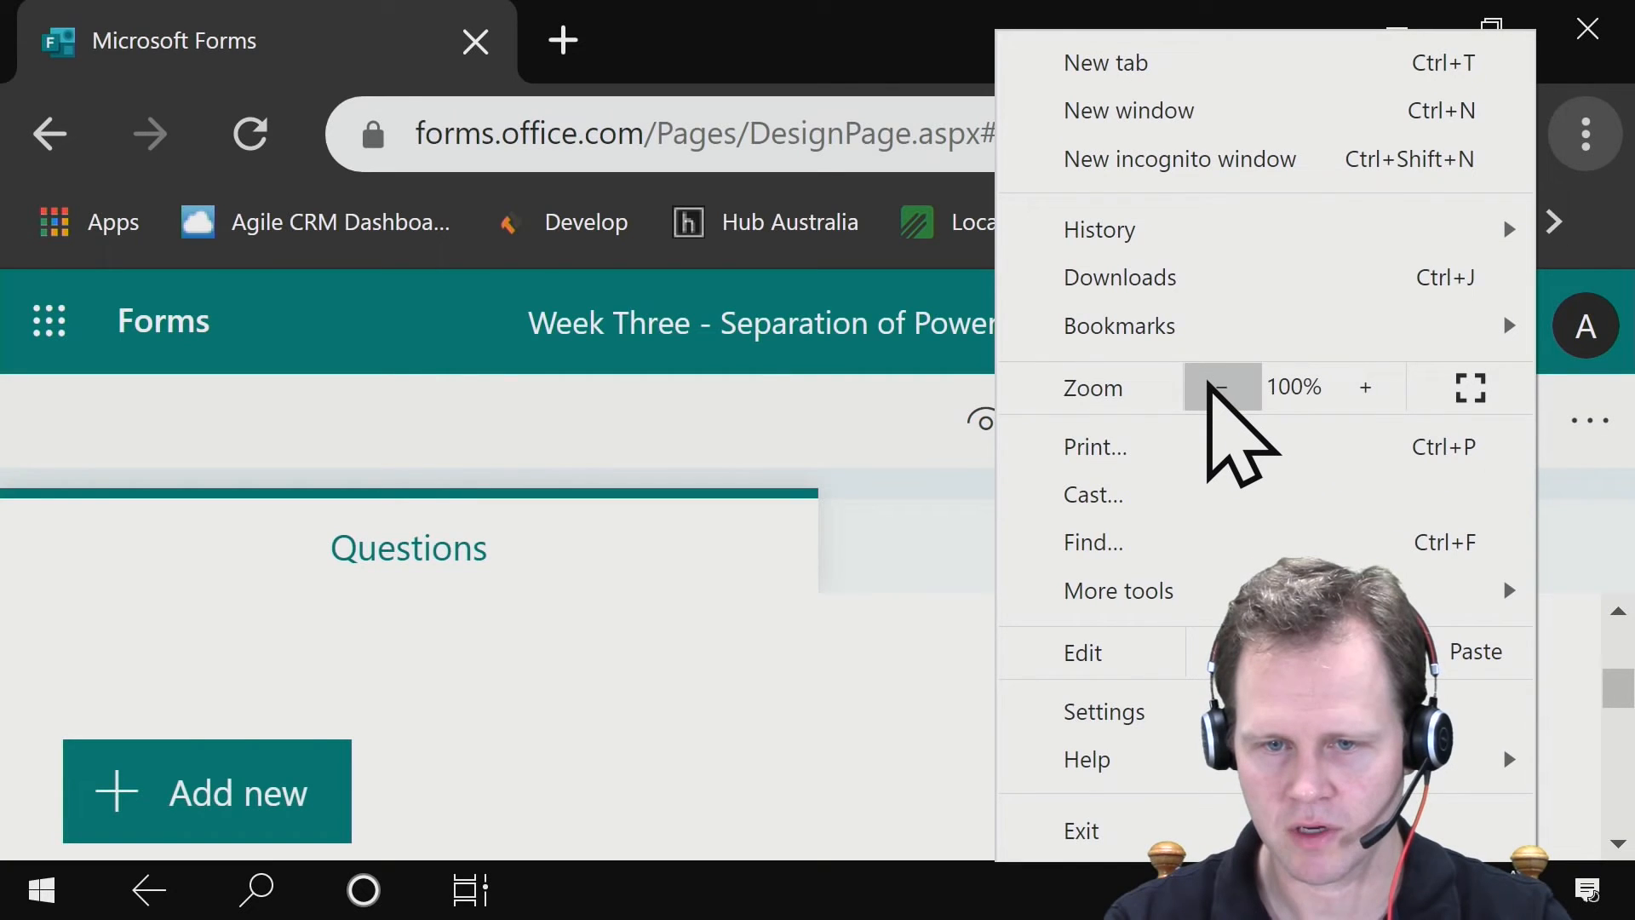
click(1211, 387)
click(1212, 388)
click(1211, 387)
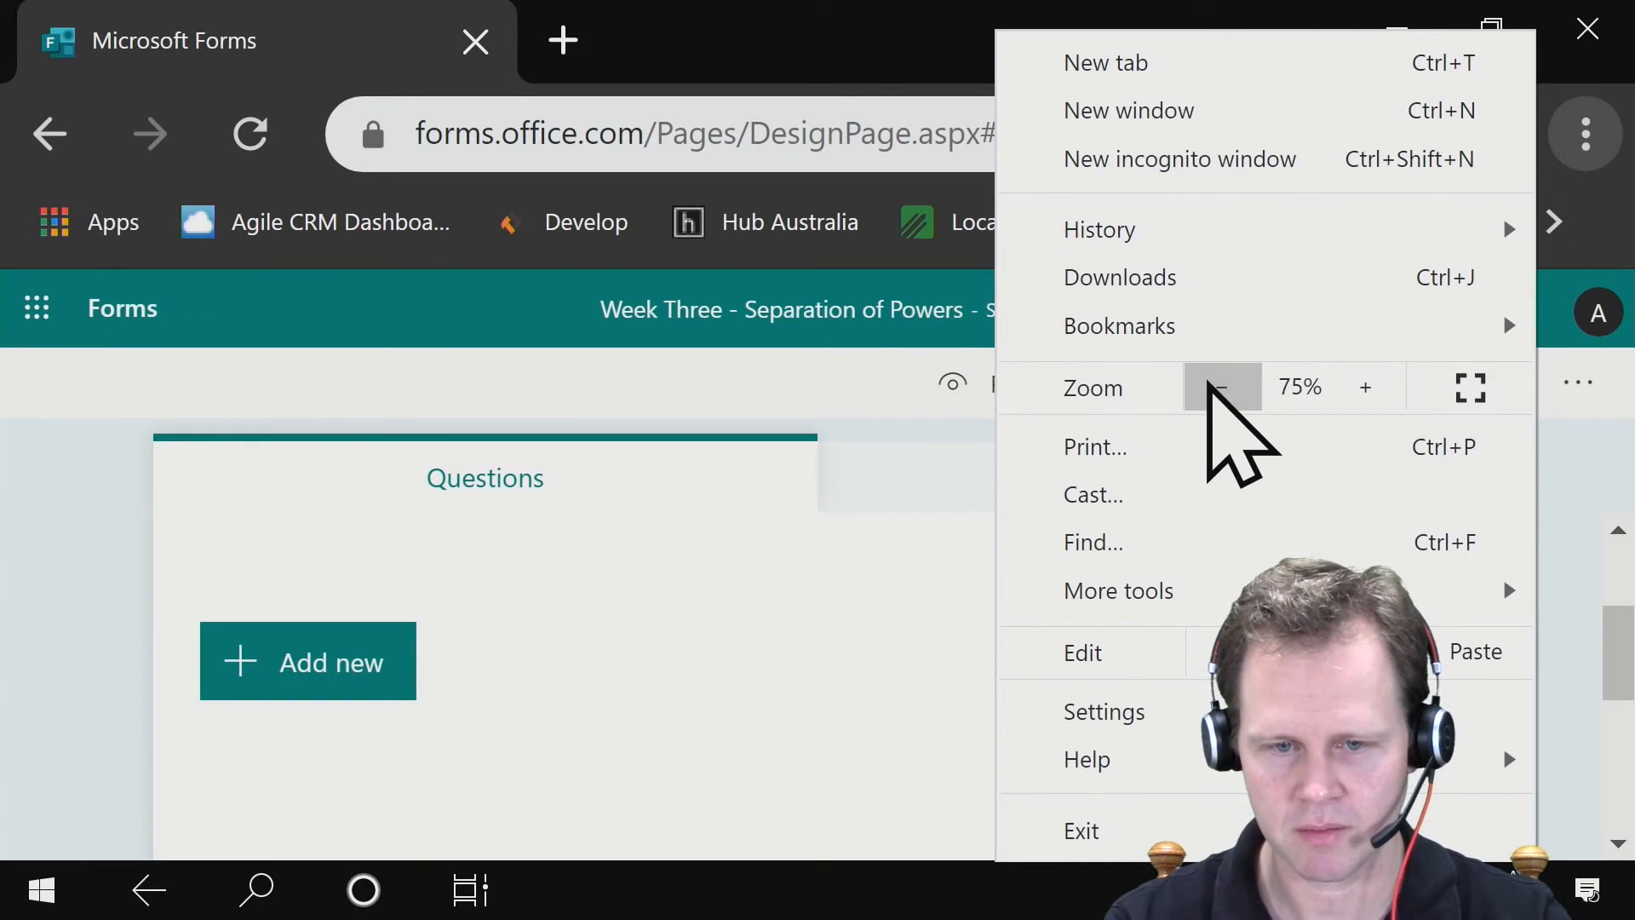
click(1212, 388)
click(139, 521)
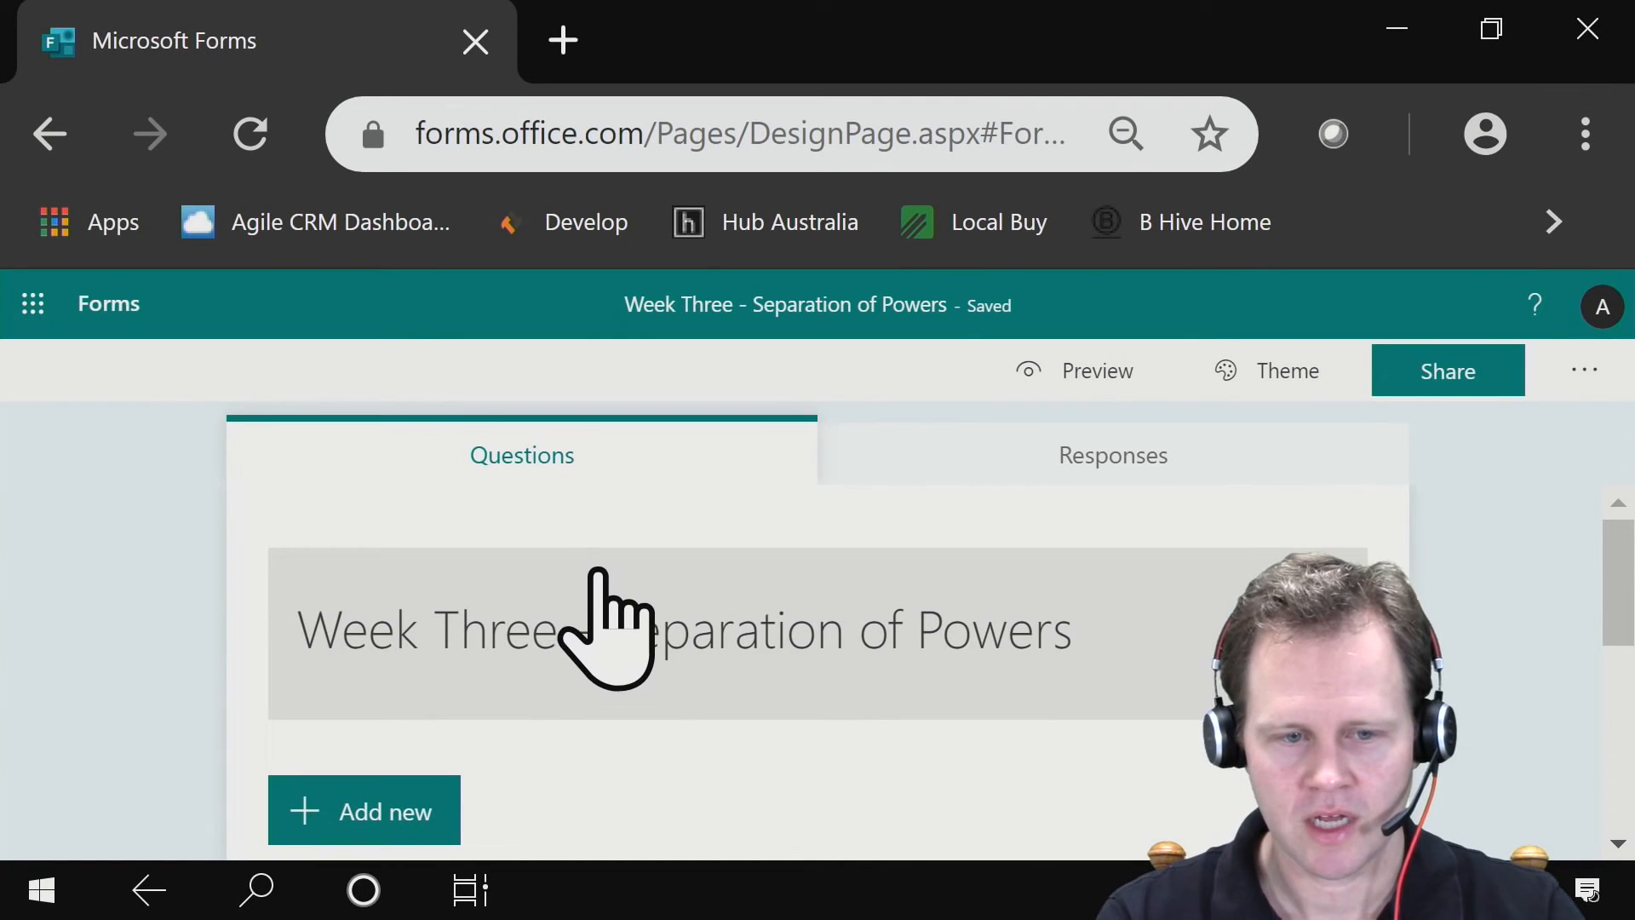
- Add a text question reading "What are you thoughts about the separation of powers?", correcting the misspelled word to "thoughts"
scroll(598, 571, down, 2)
click(336, 669)
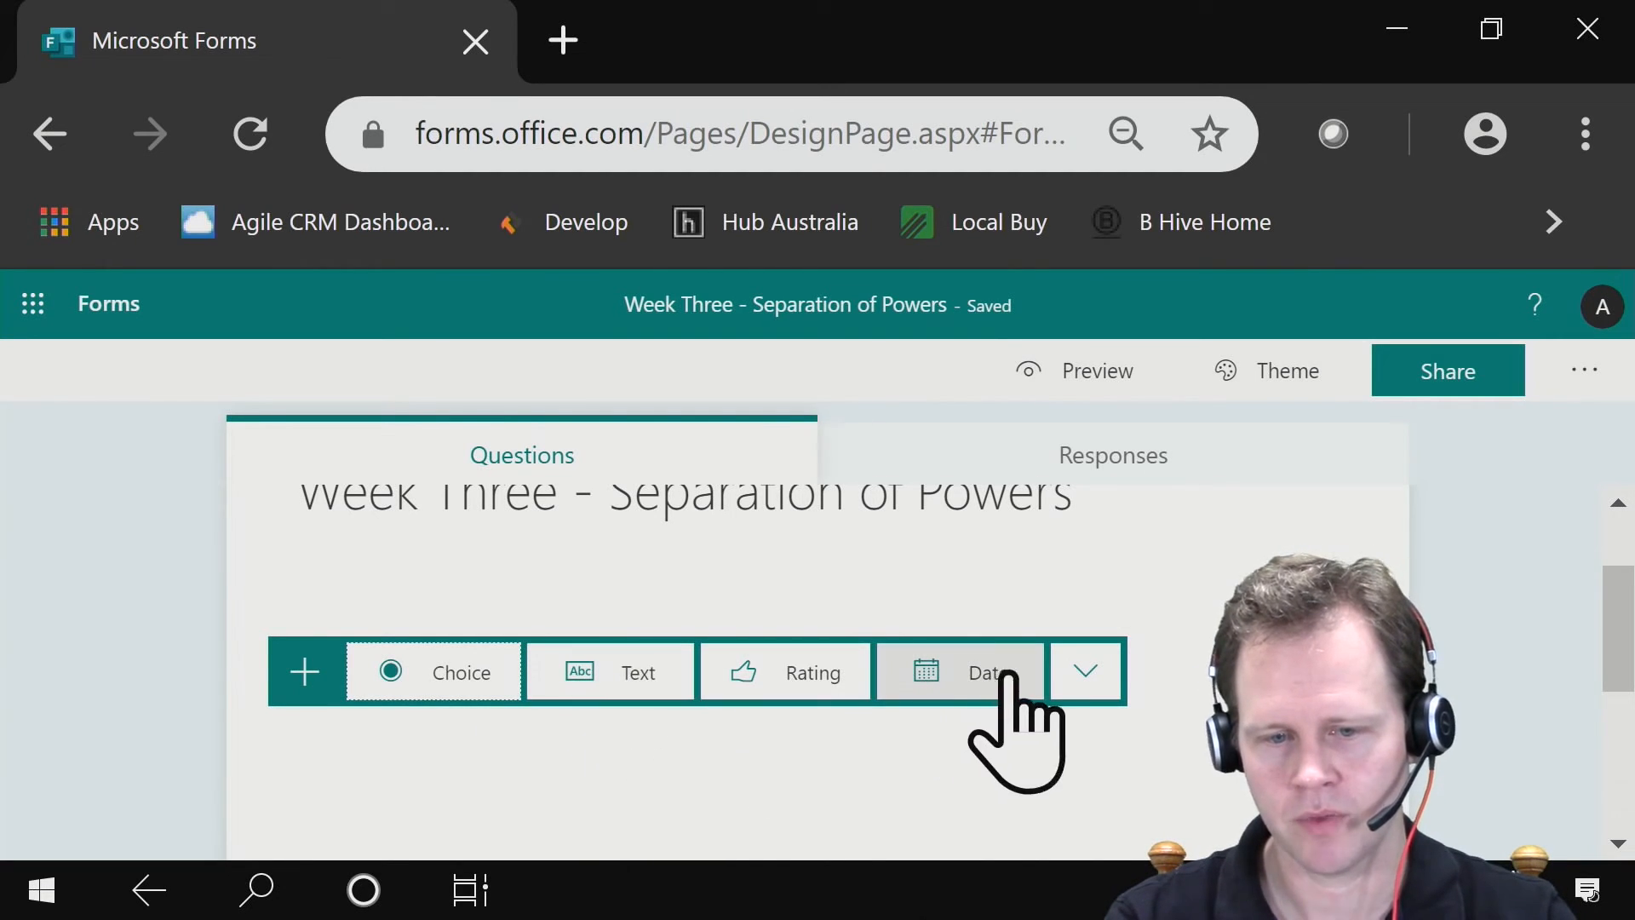
click(1079, 678)
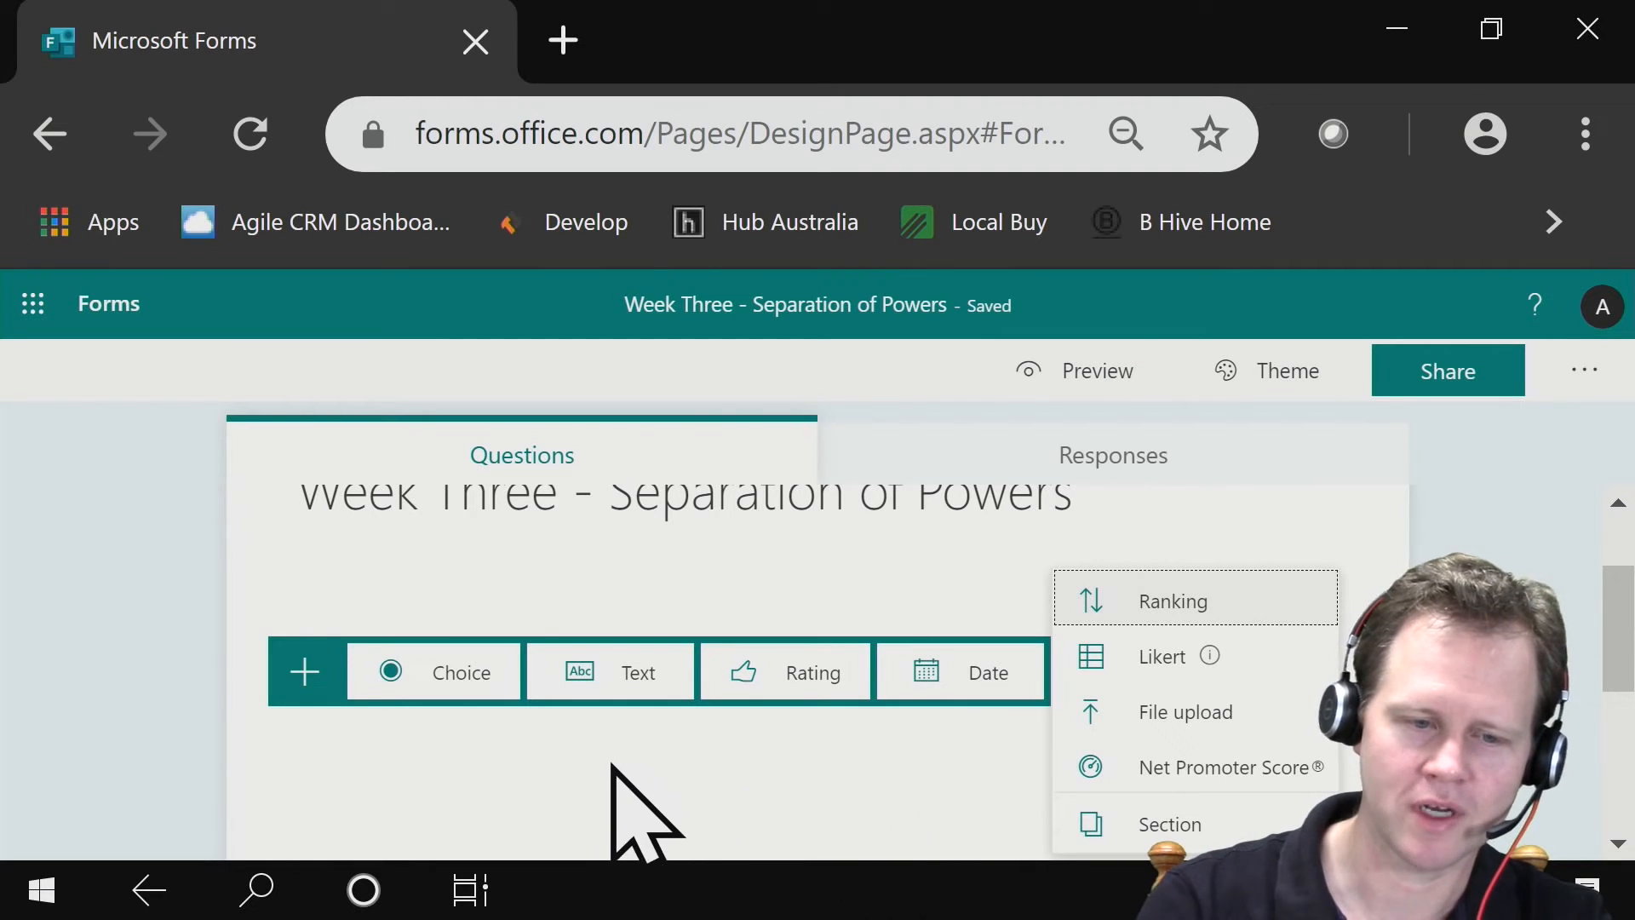
click(590, 679)
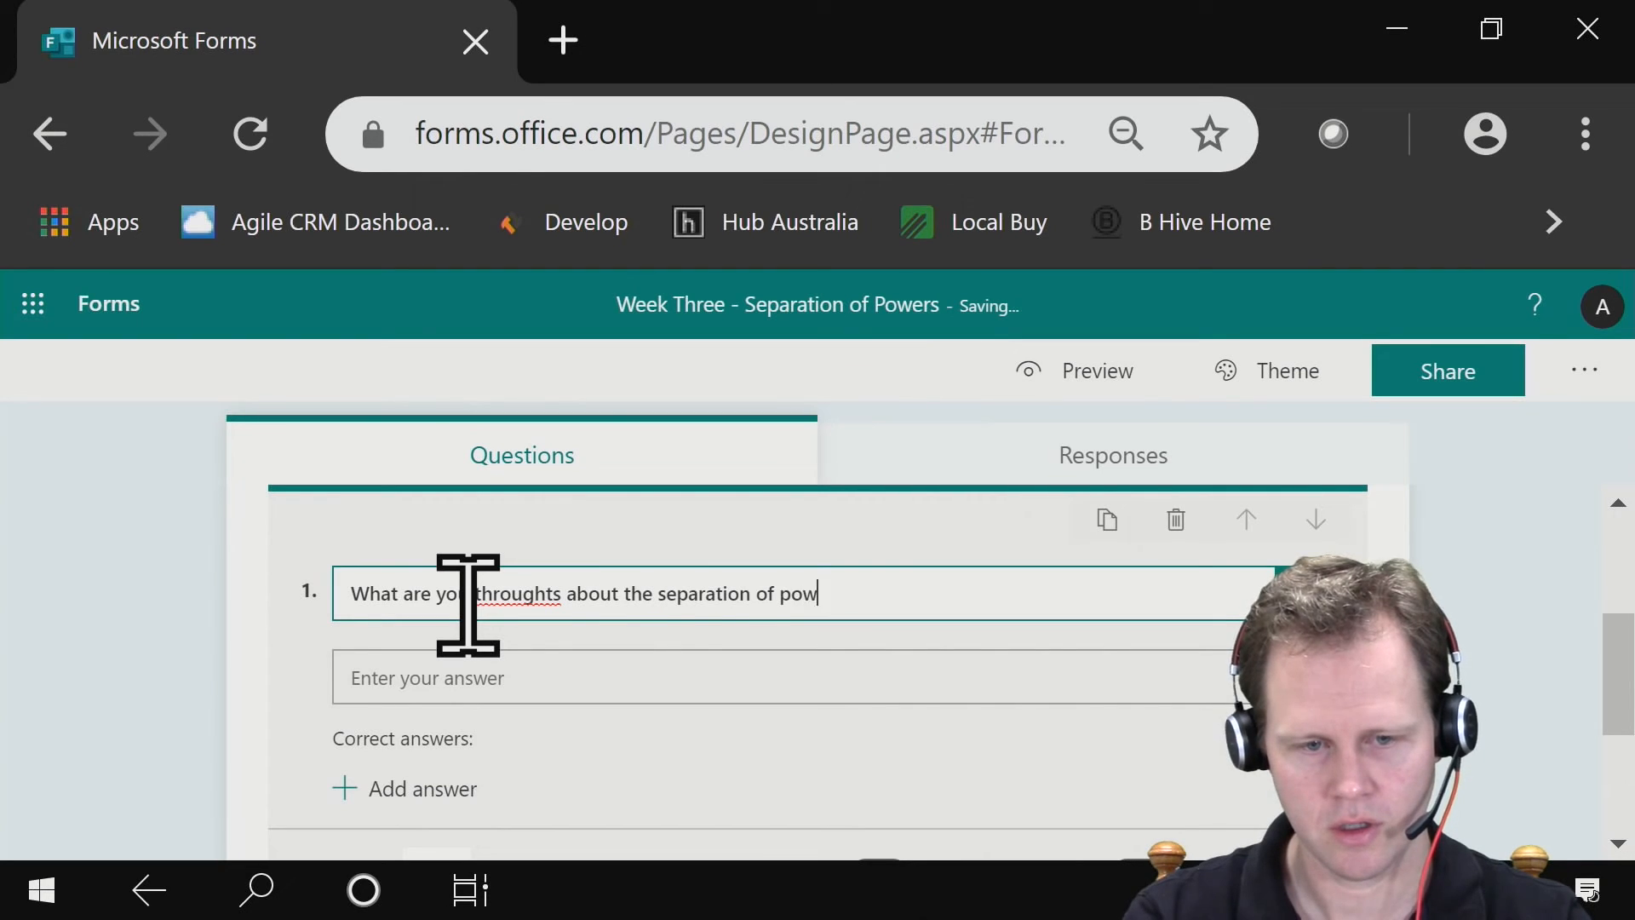
right_click(528, 600)
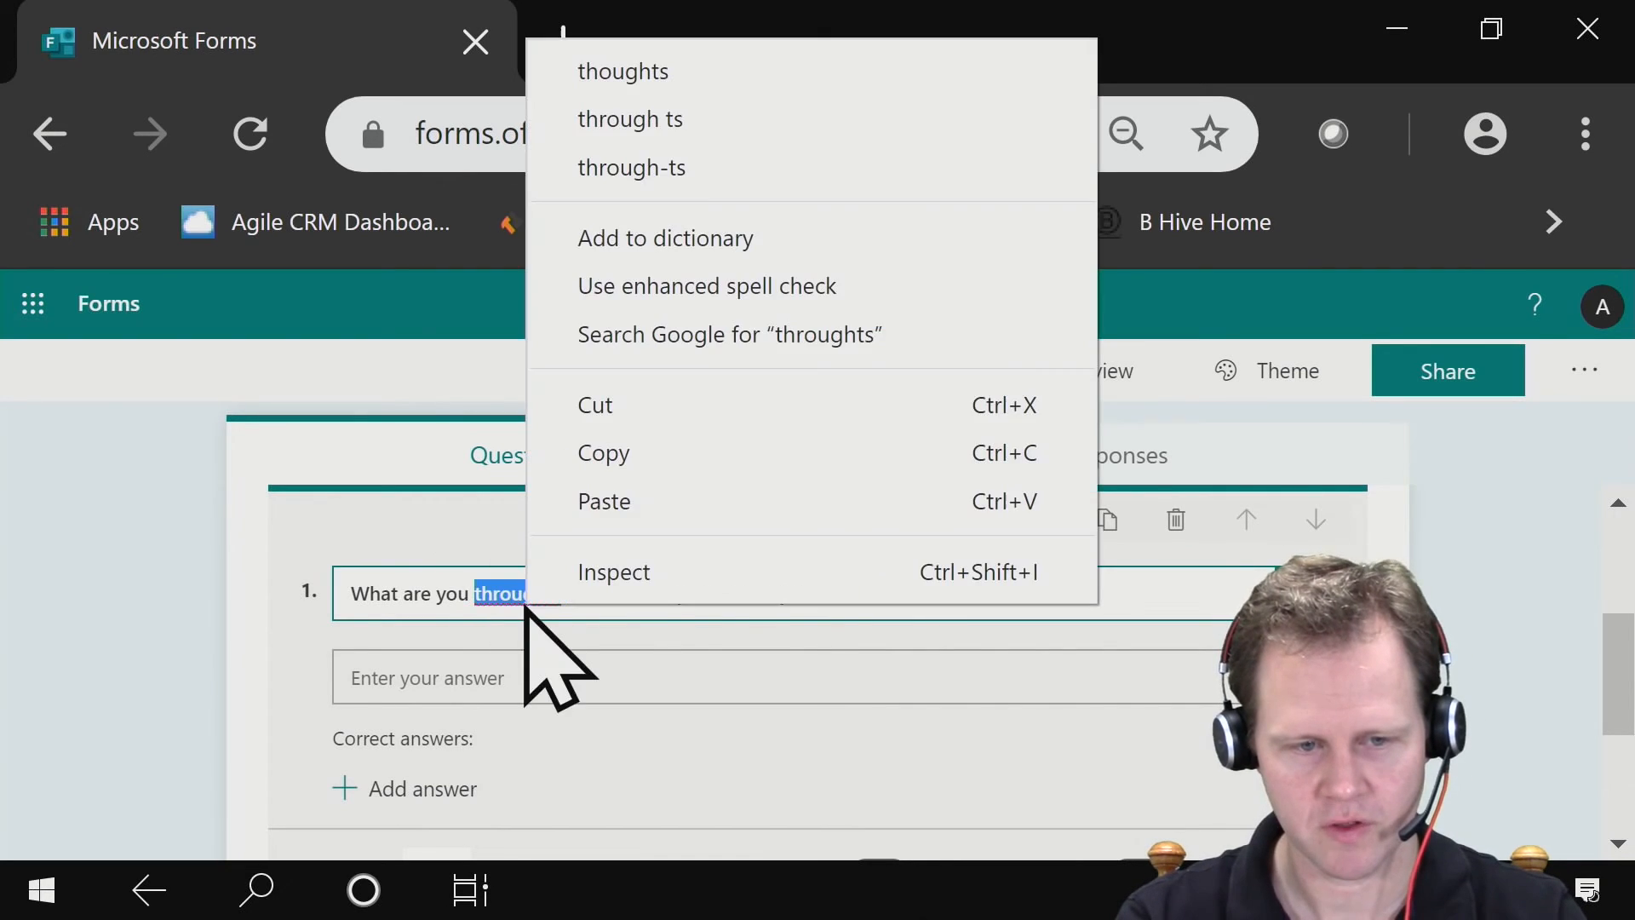
click(774, 69)
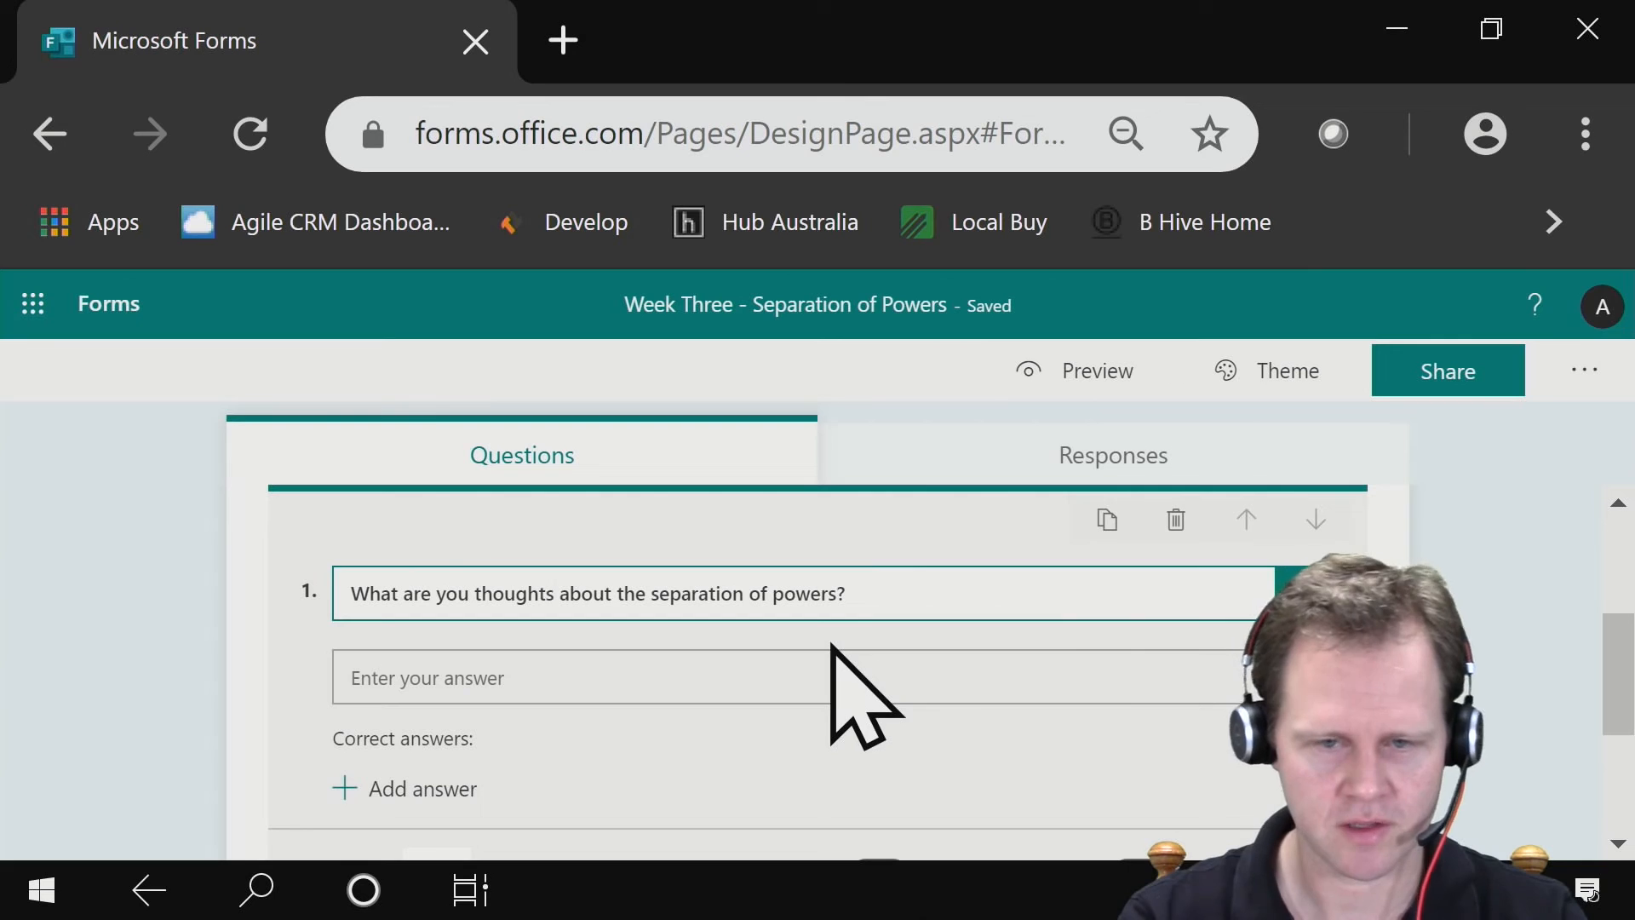
- Make the separation of powers question a required long answer worth 10 points
scroll(1179, 657, down, 3)
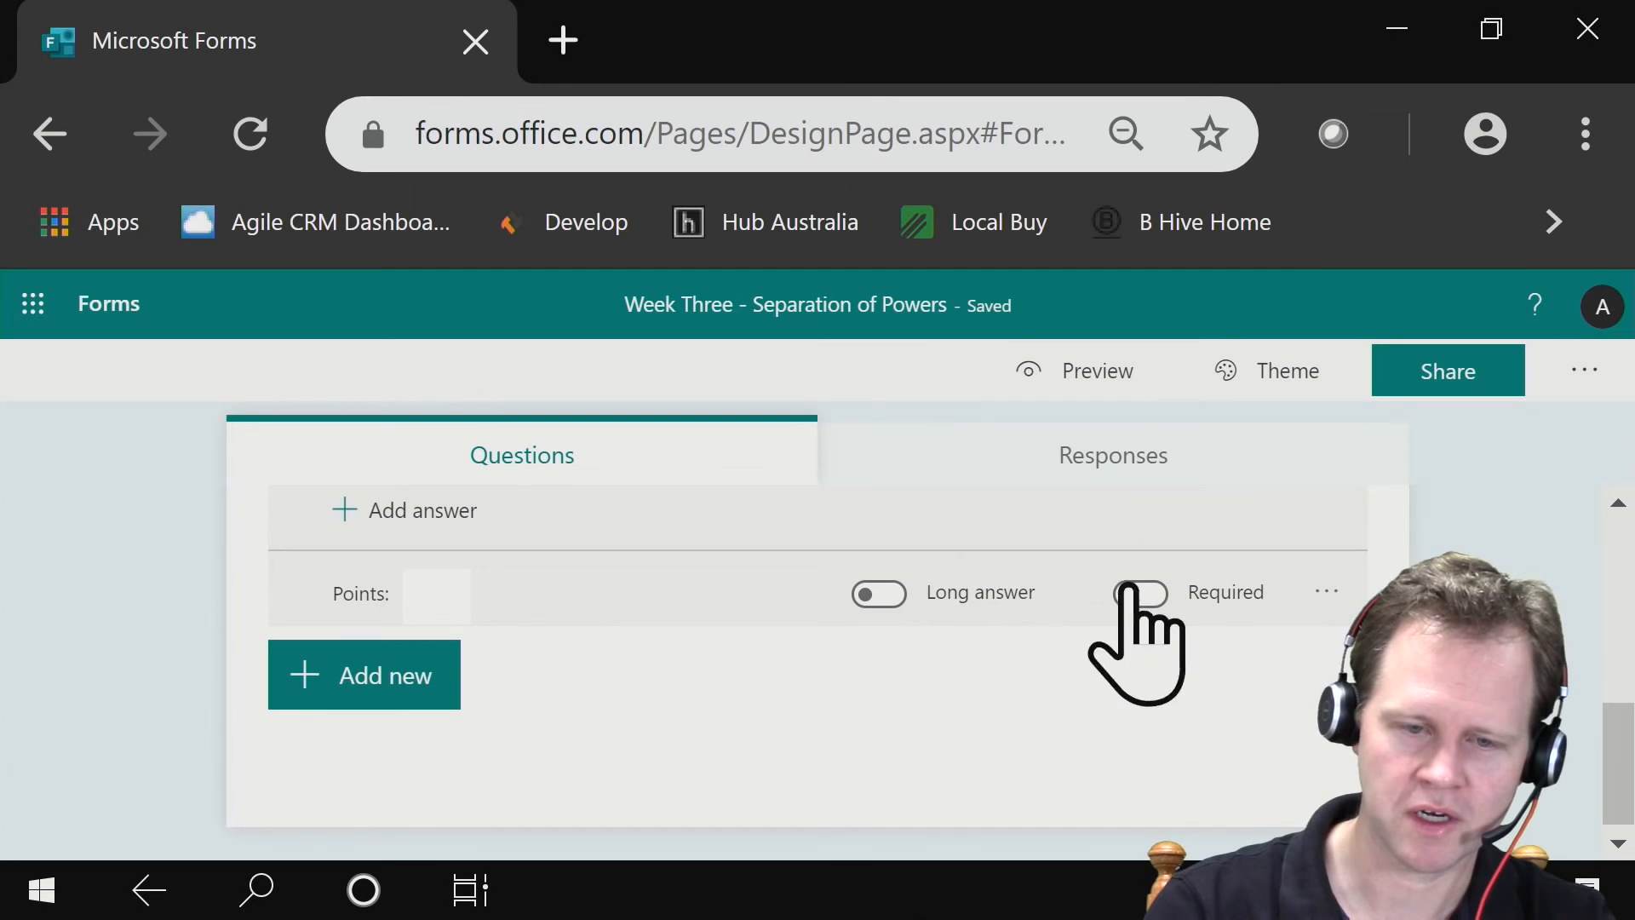
click(880, 596)
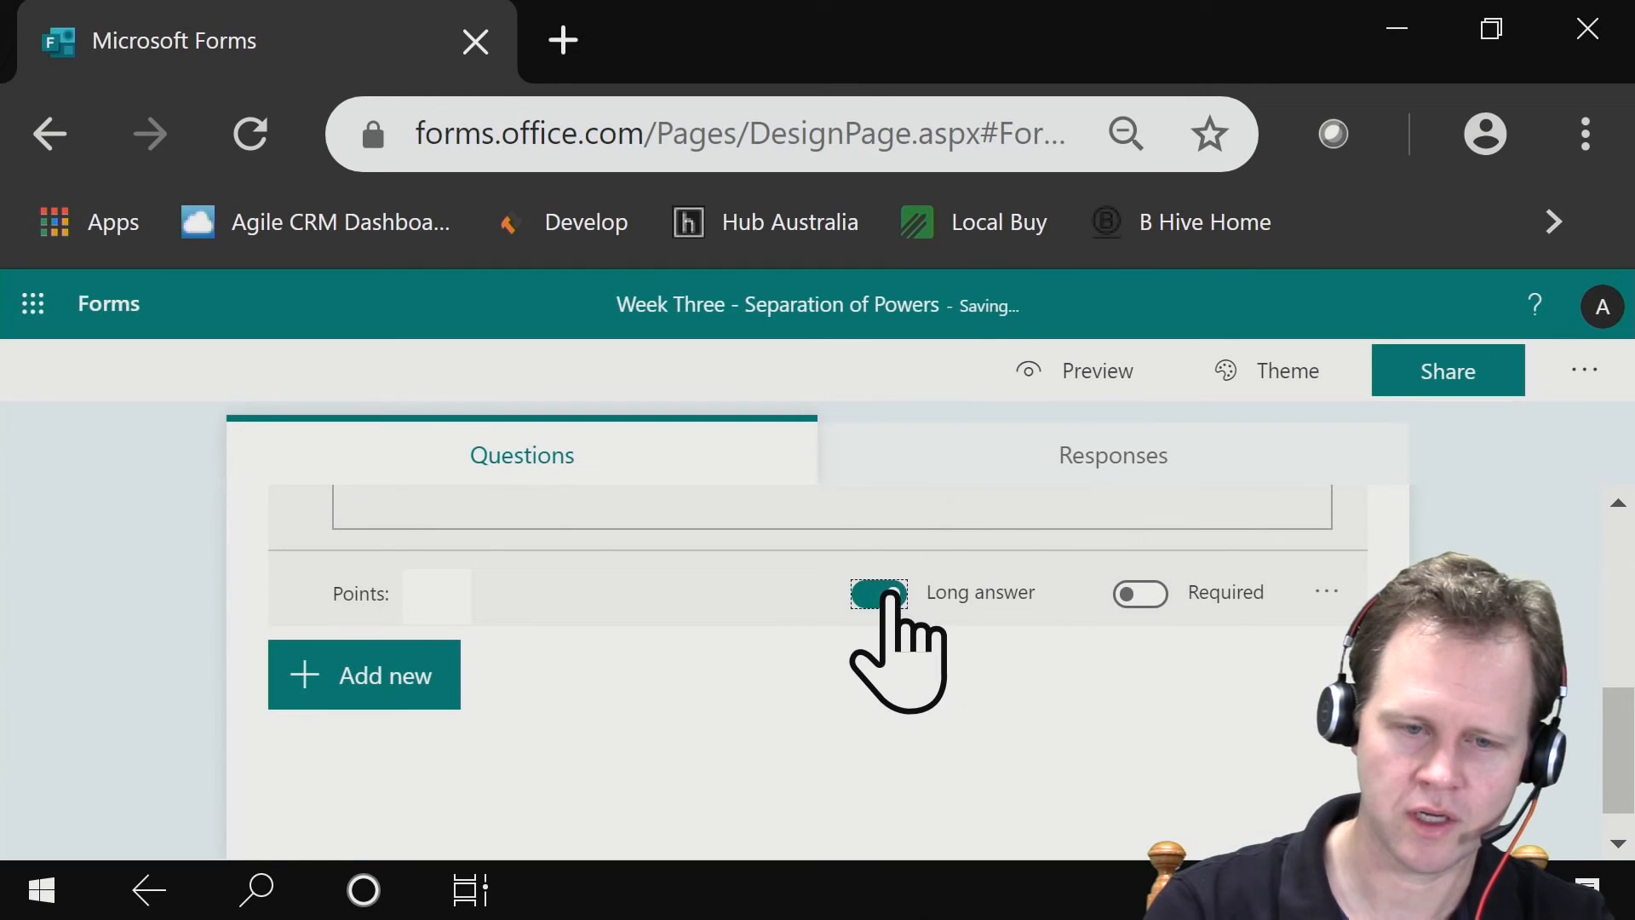
click(1129, 594)
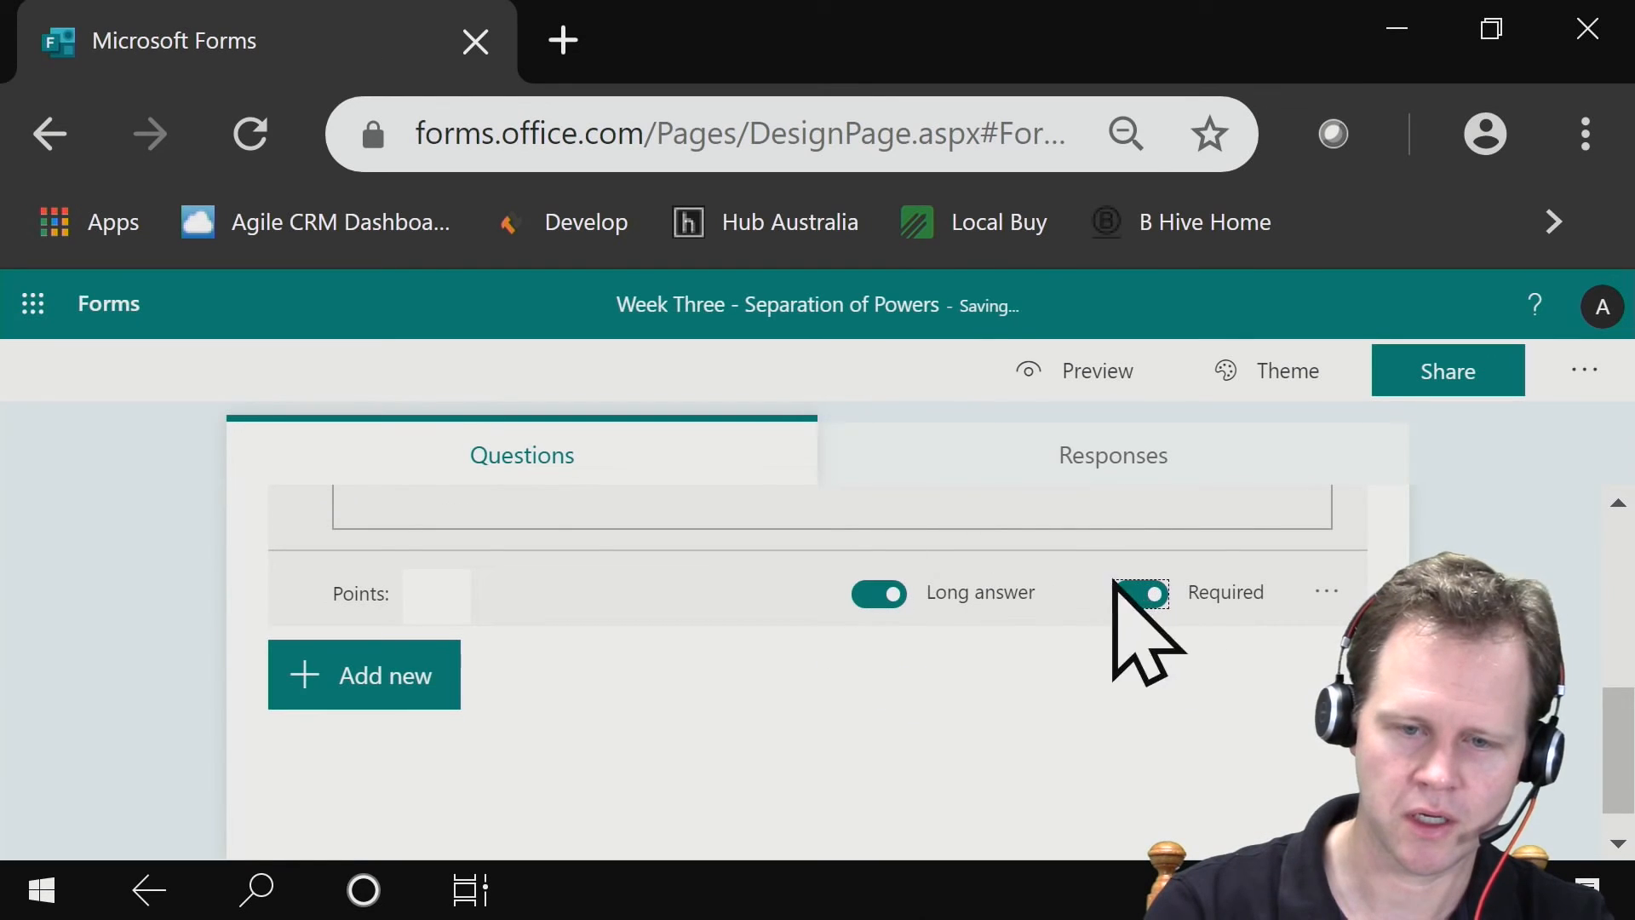
click(430, 600)
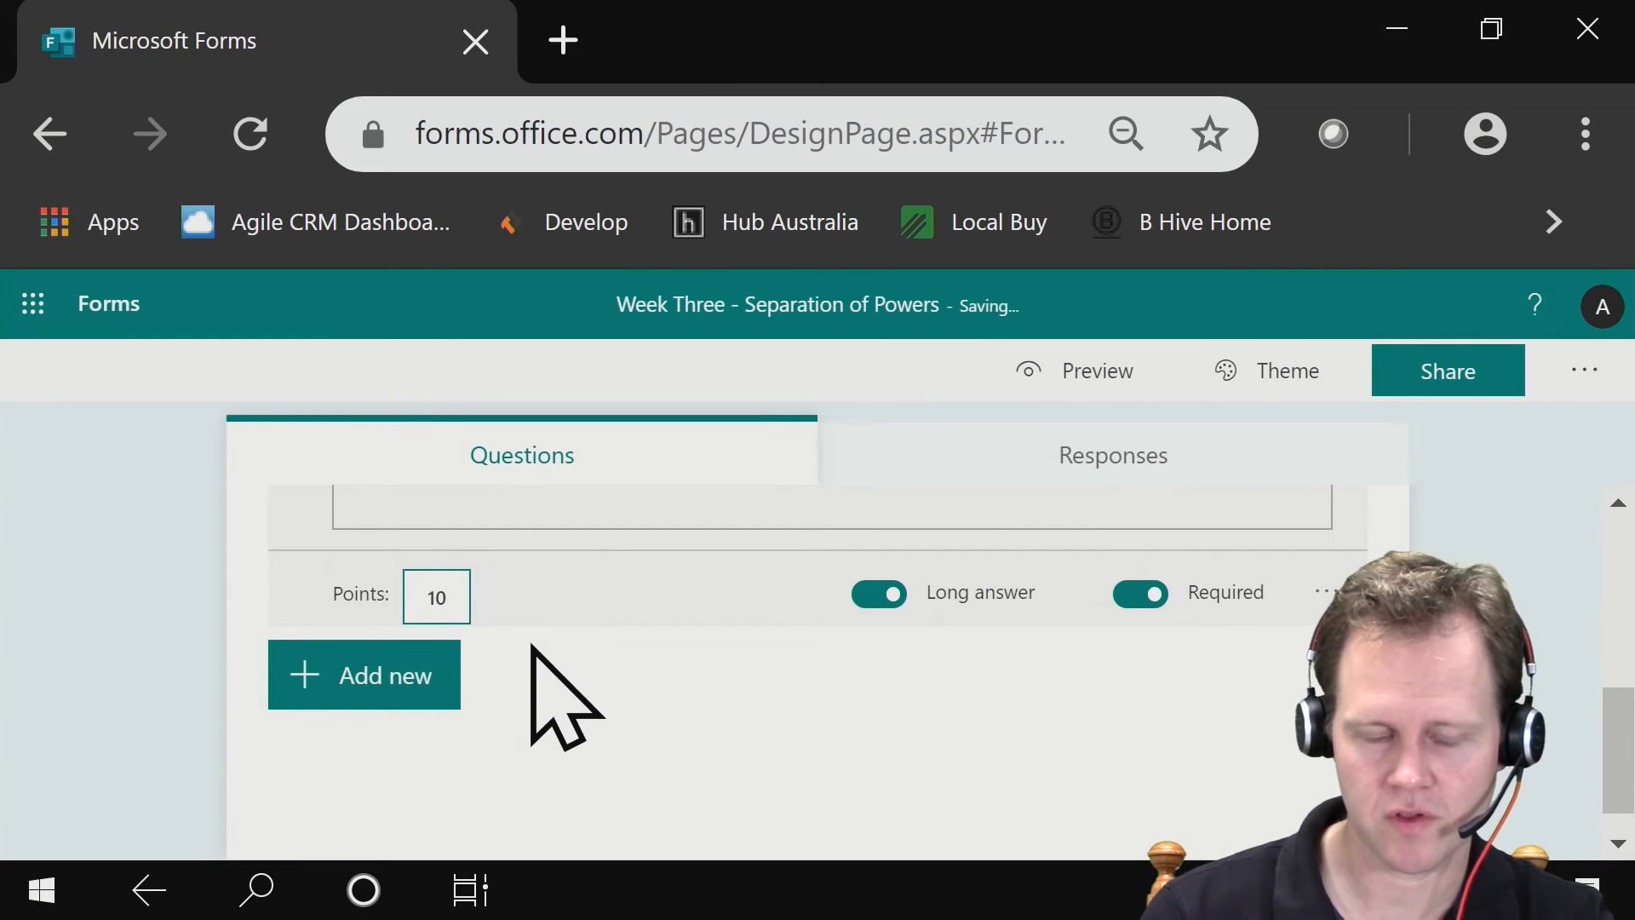
- Add a choice question "How many branches of government are there" with the options One, Two and Three
click(372, 671)
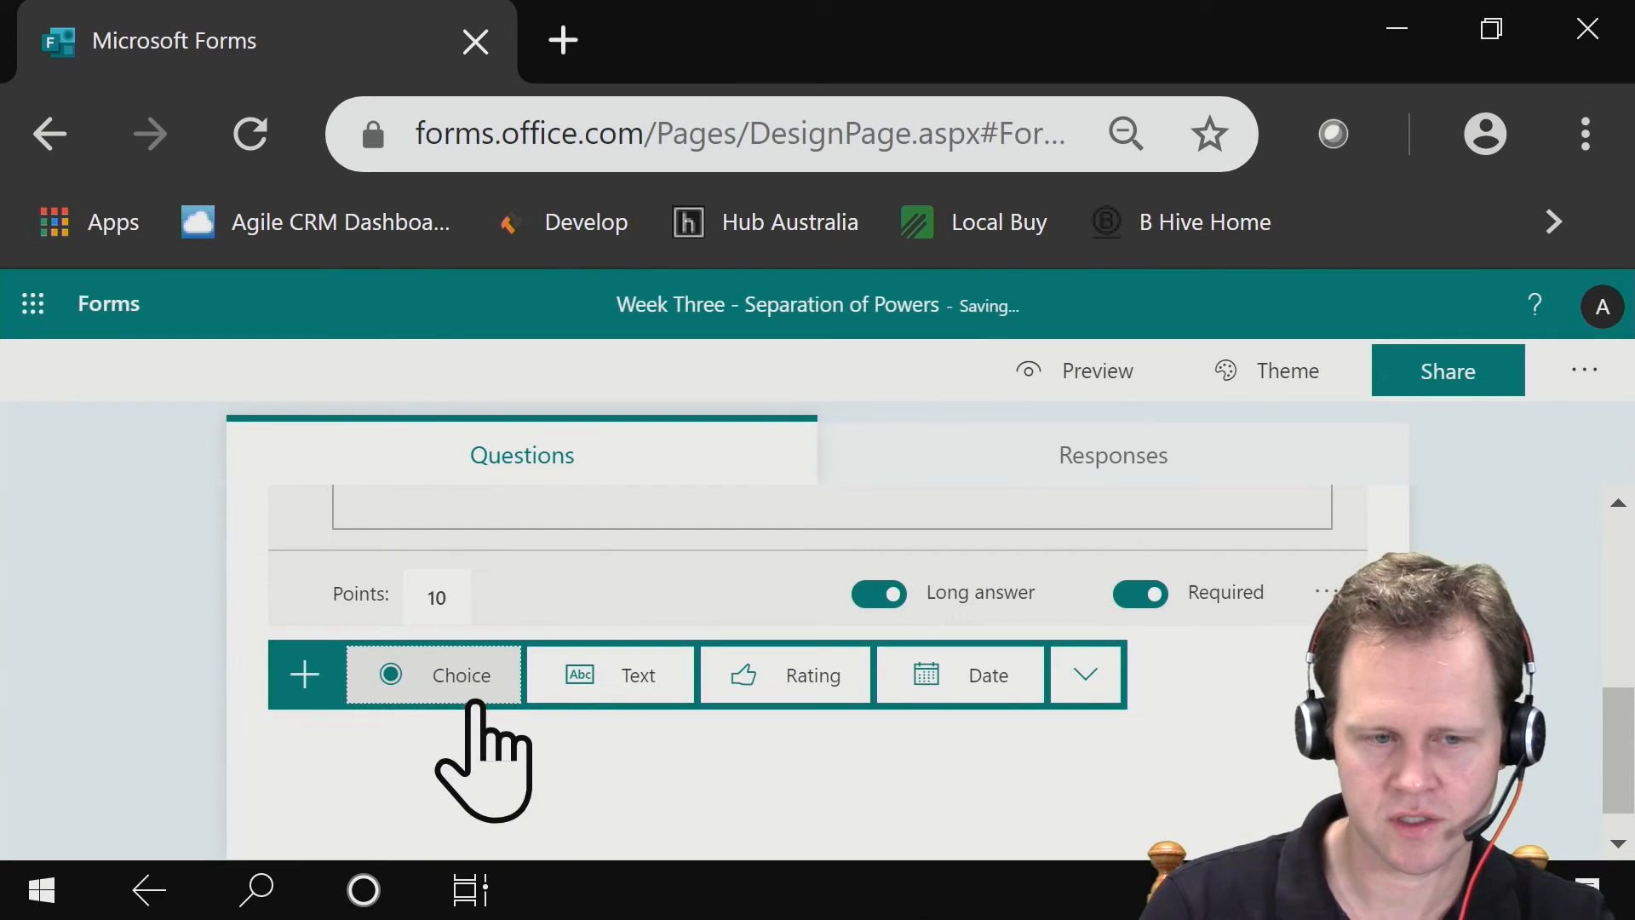
click(460, 677)
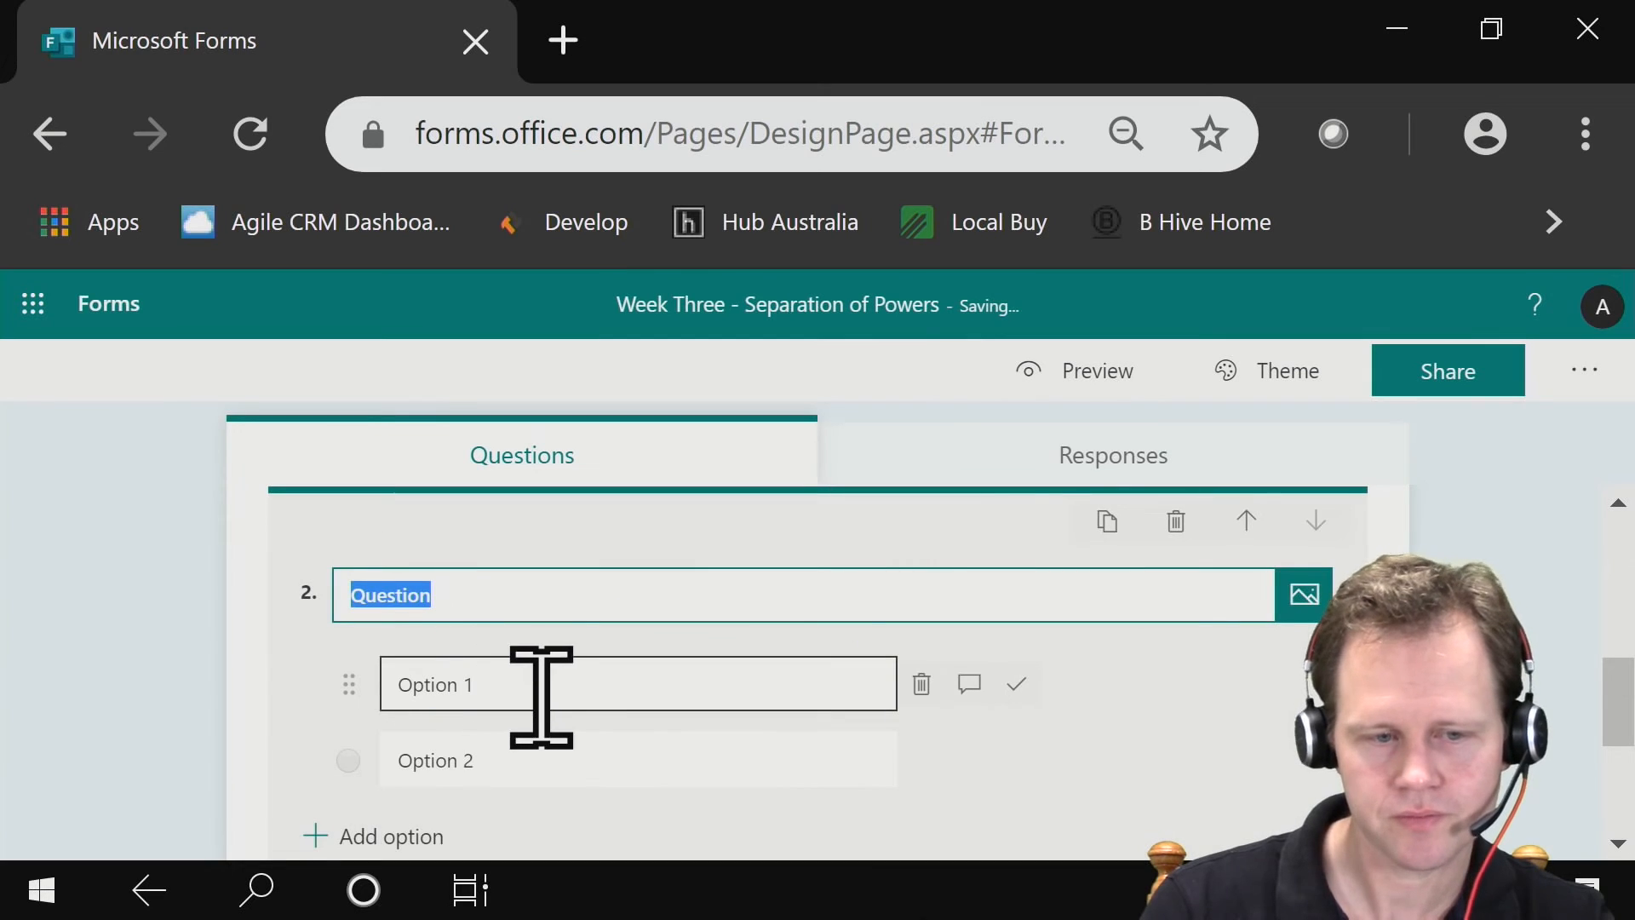
text(How)
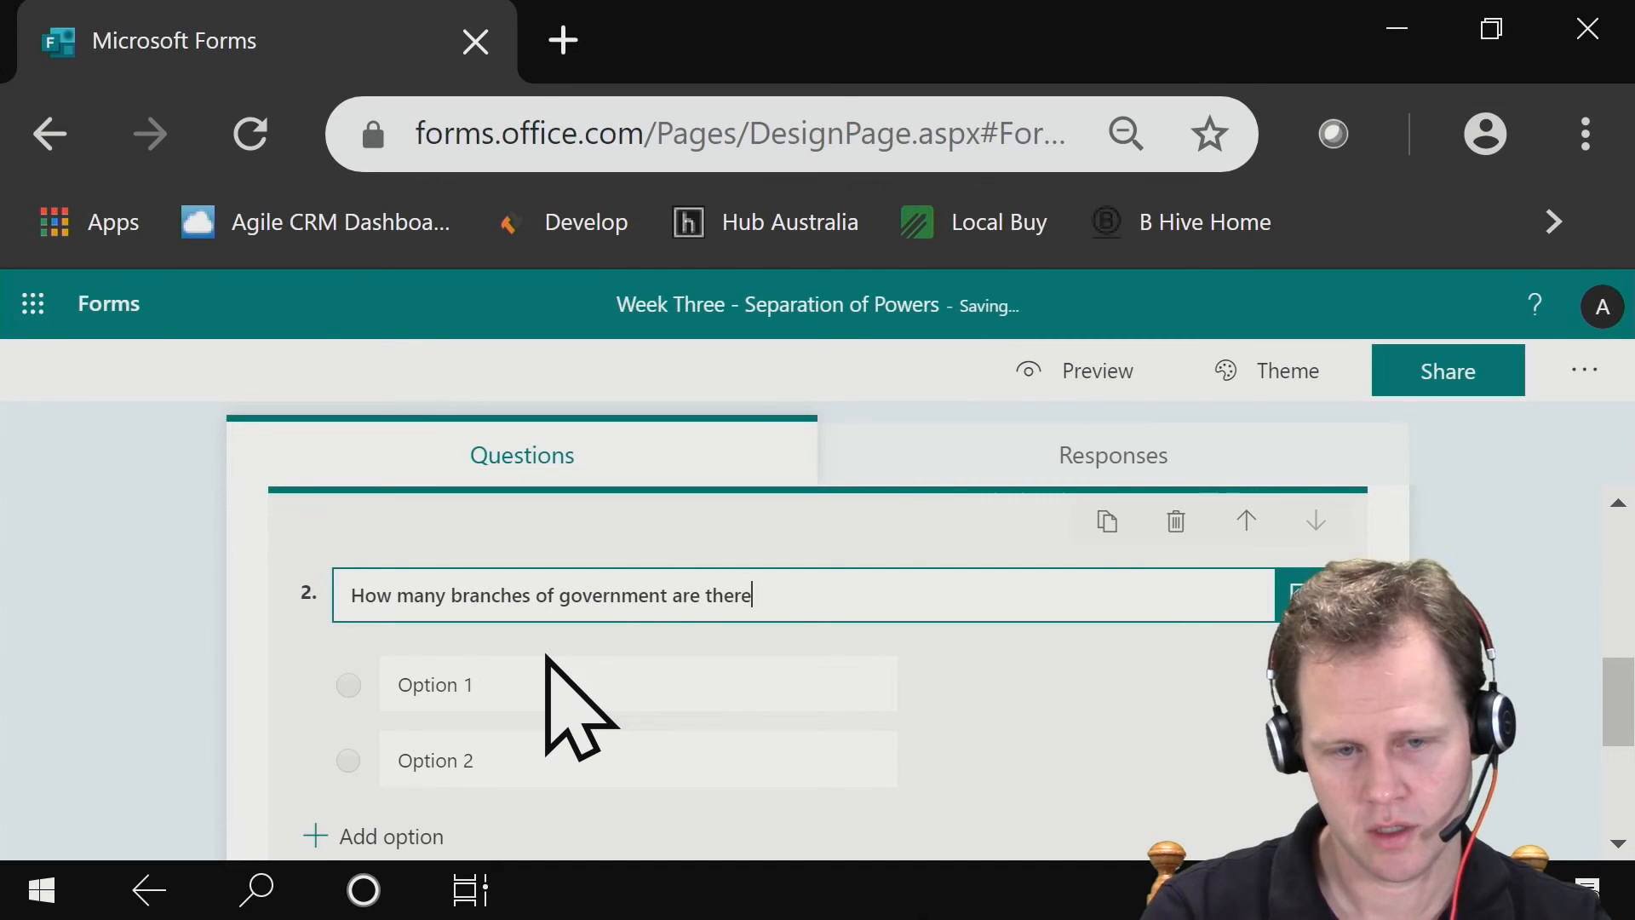
click(574, 671)
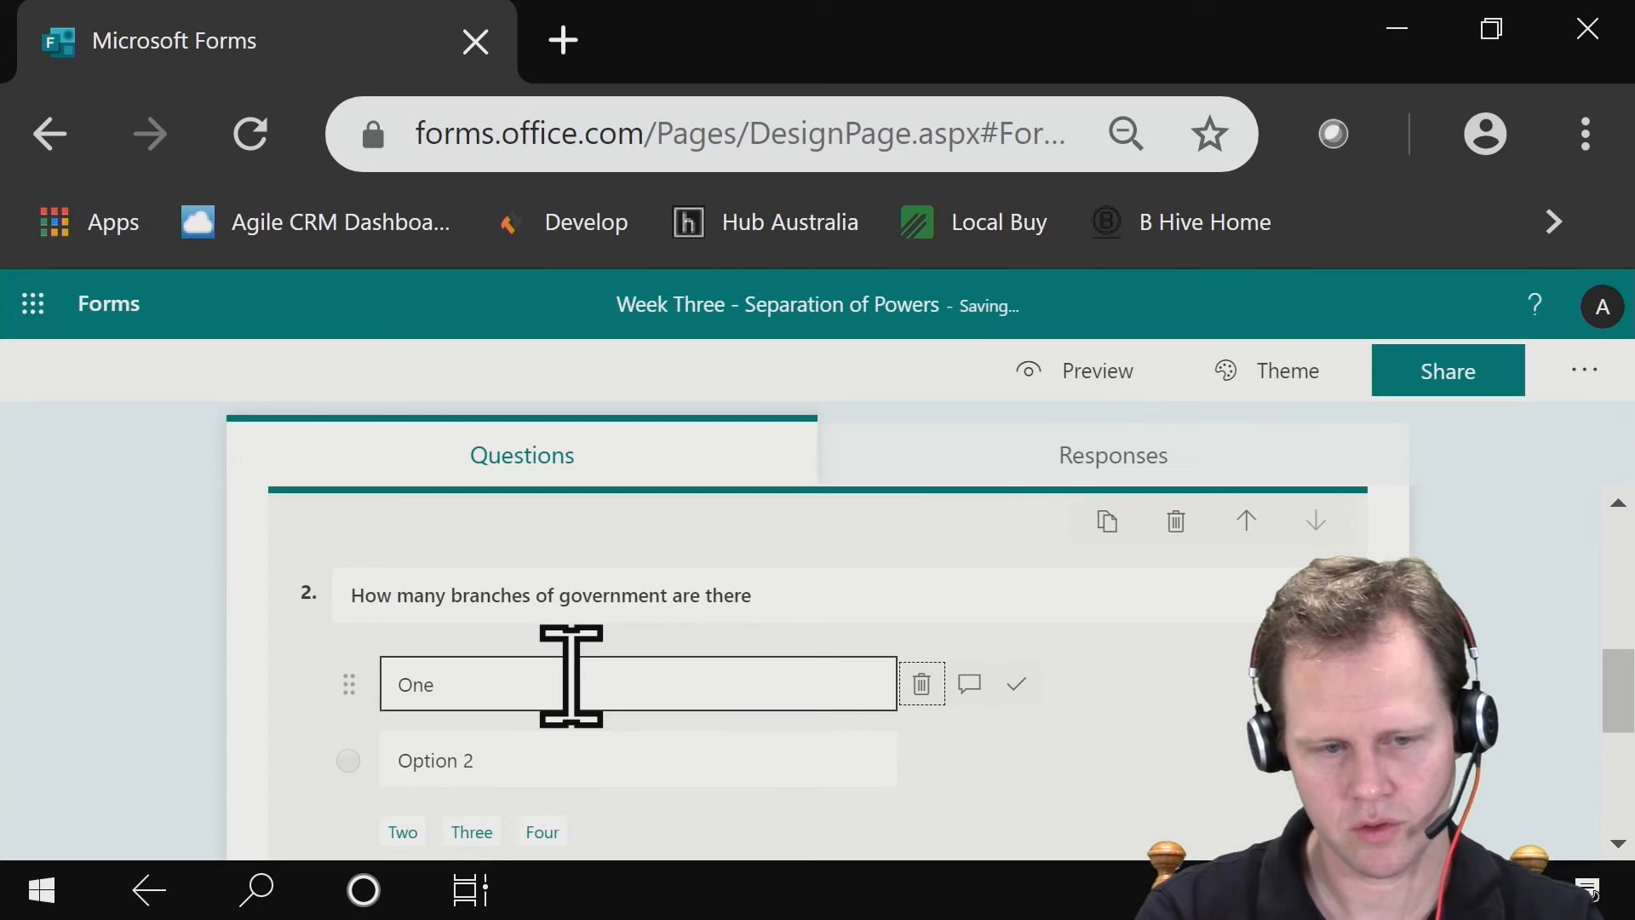
click(591, 749)
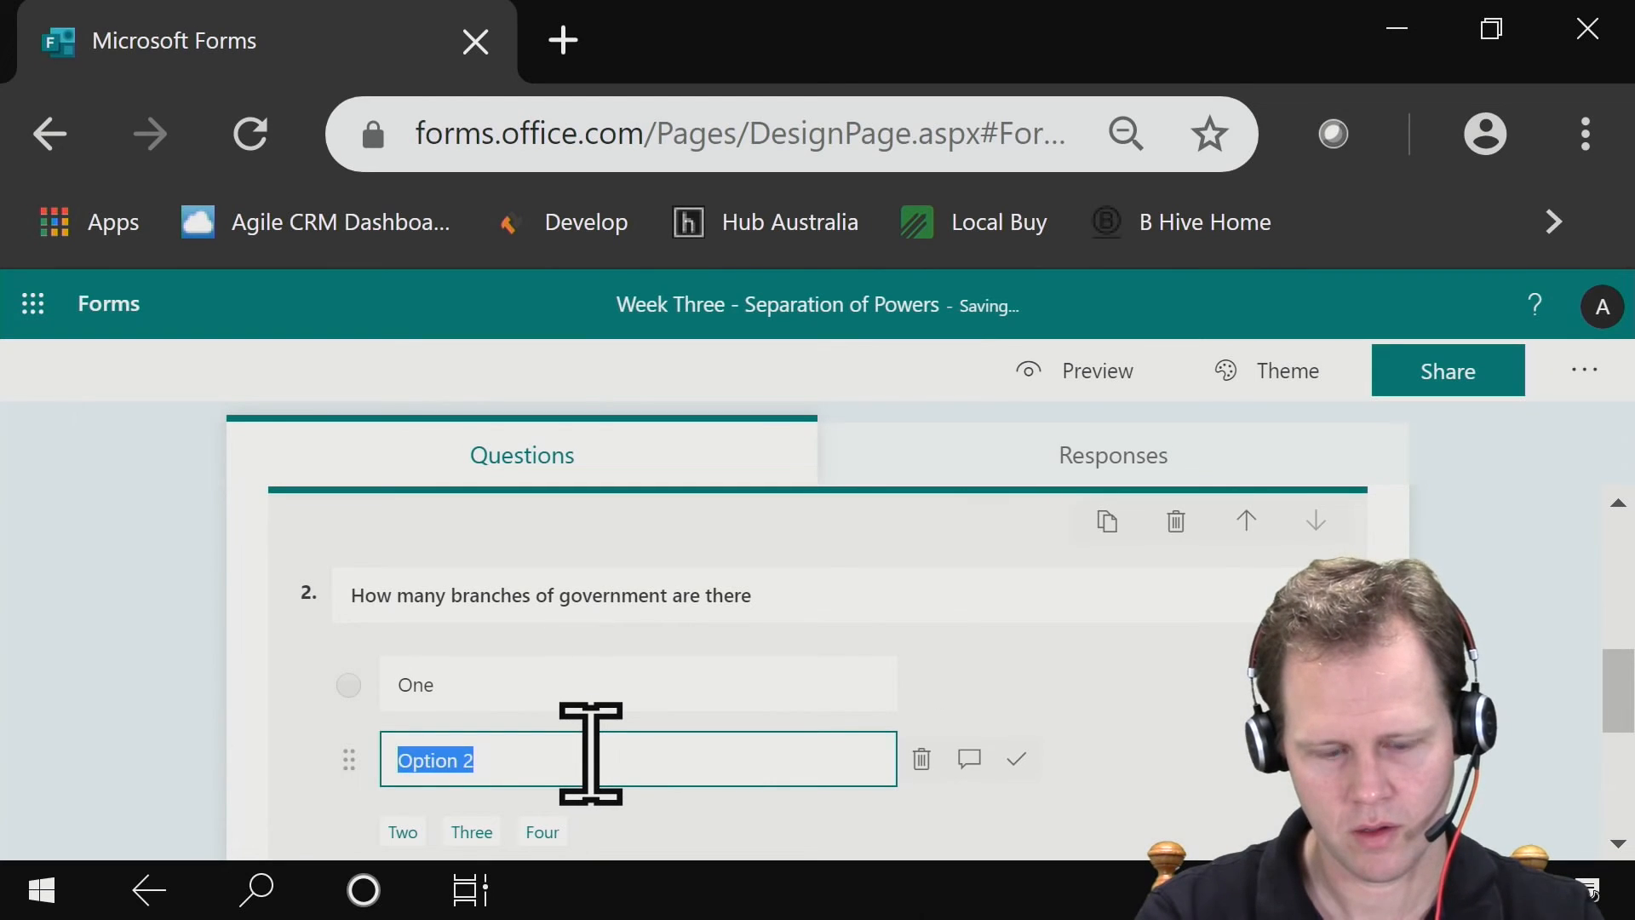
text(Two)
scroll(591, 753, down, 3)
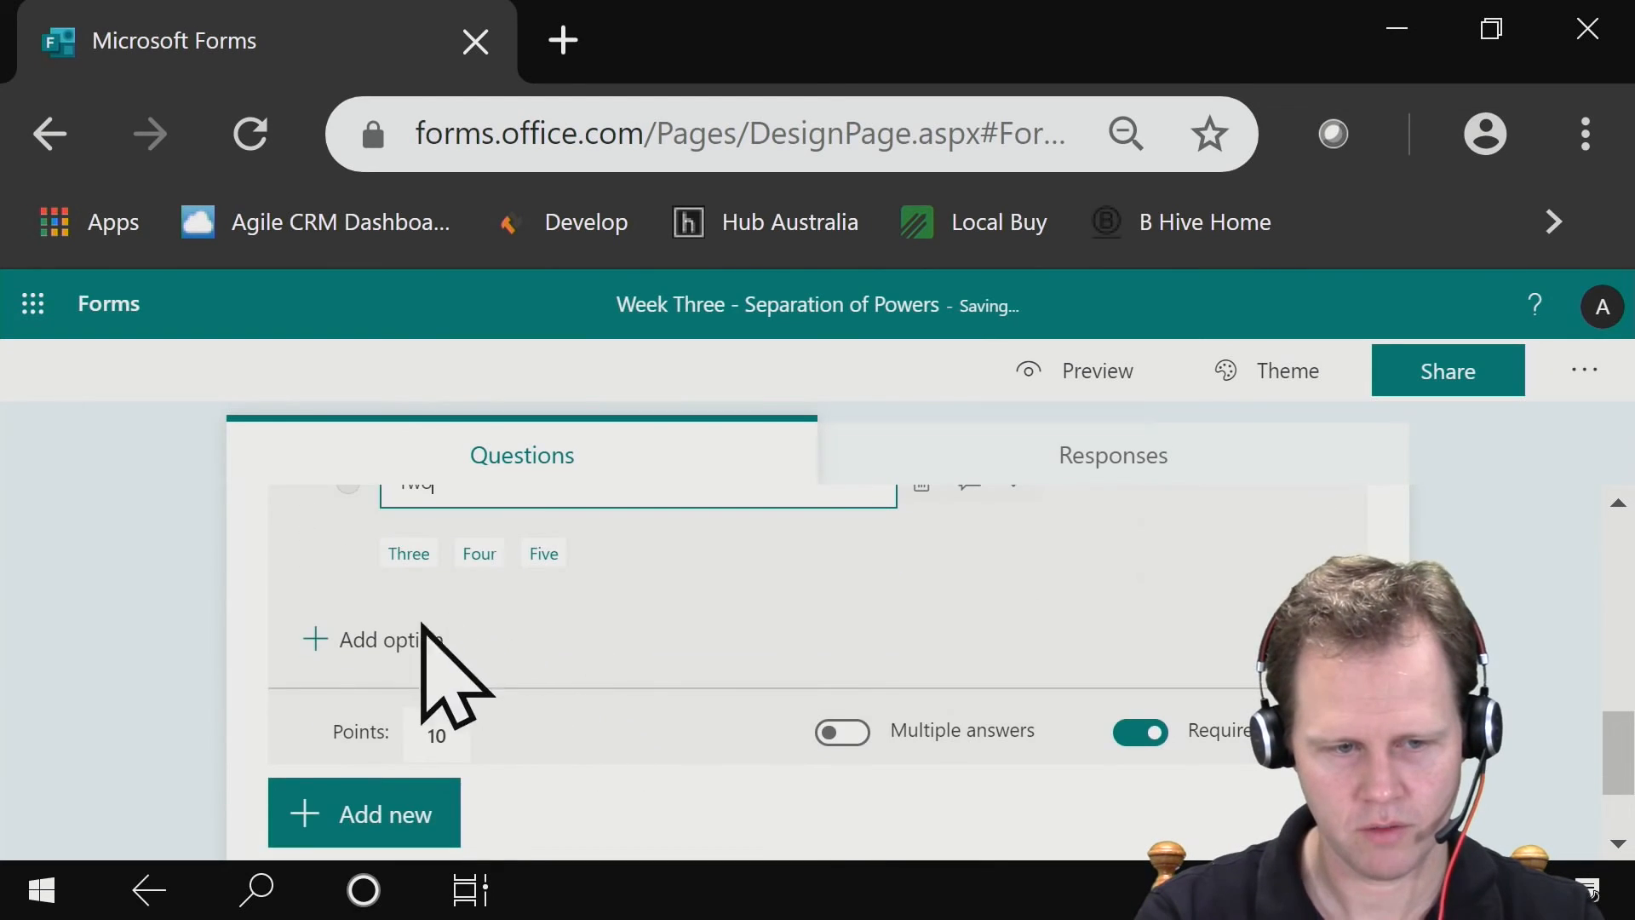
click(376, 637)
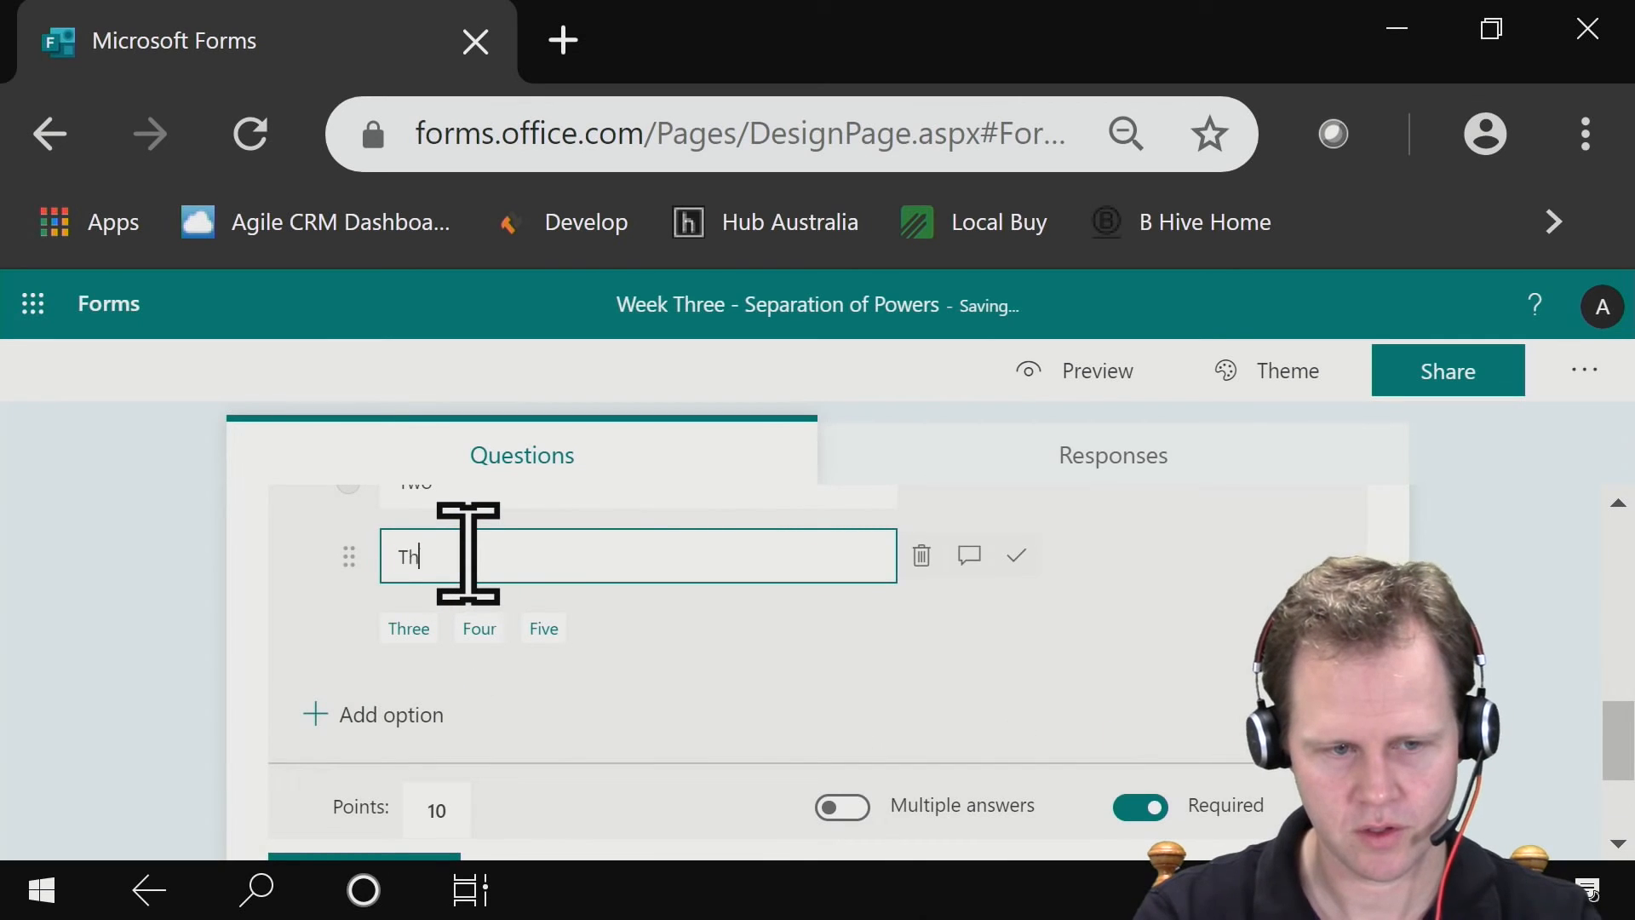
- Mark Three as the correct answer and set the branches of government question to 5 points
click(1023, 558)
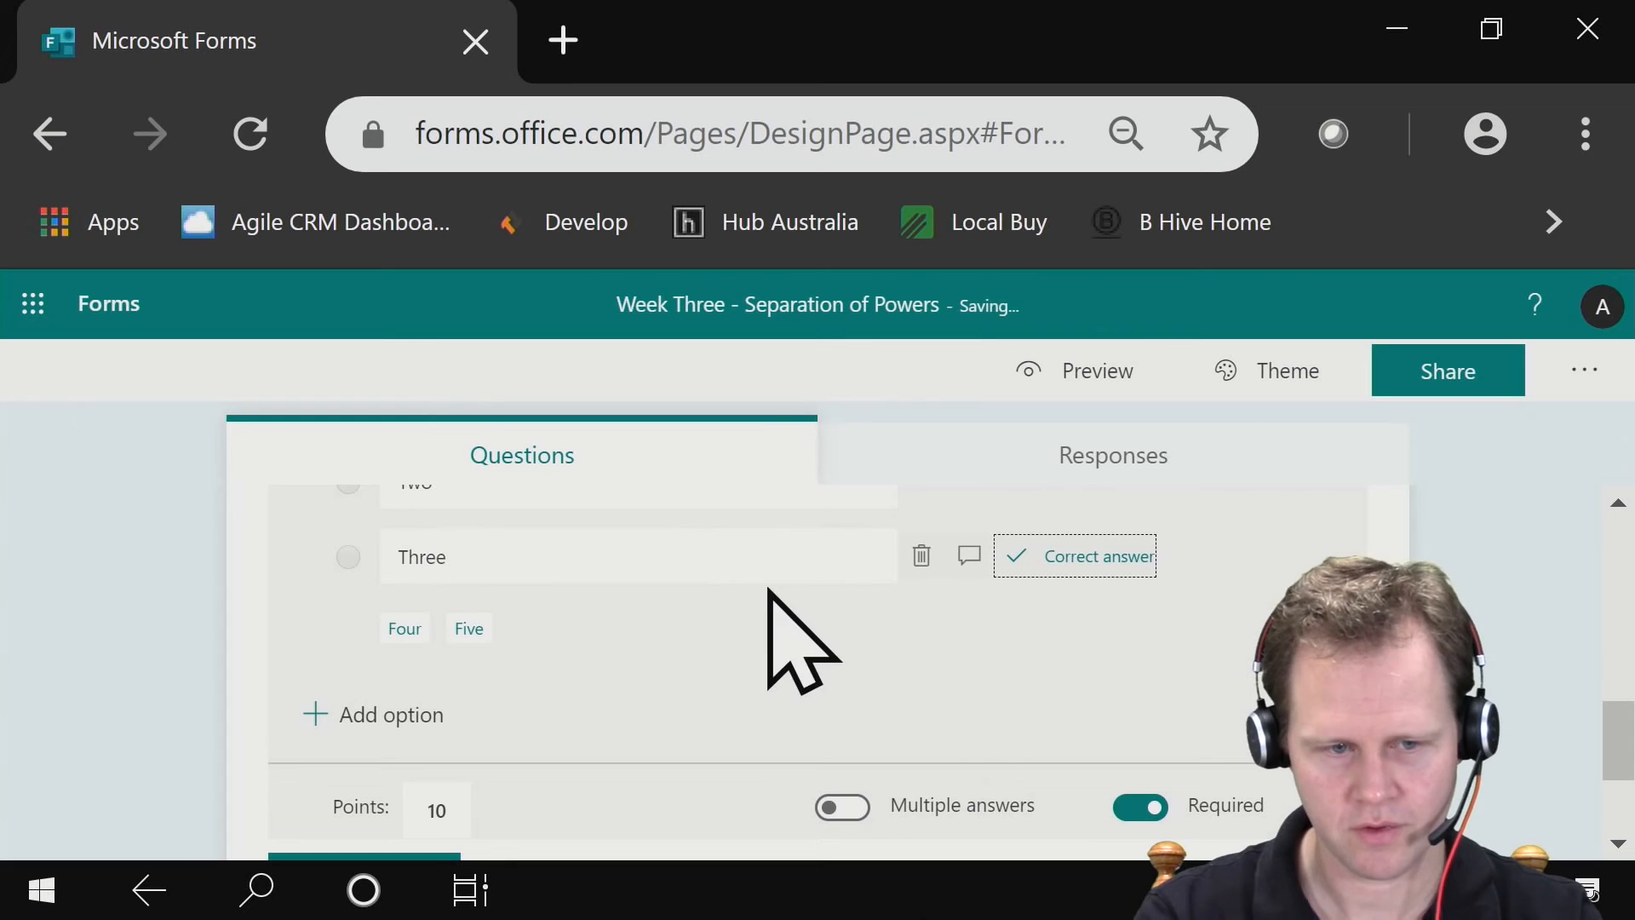
click(435, 810)
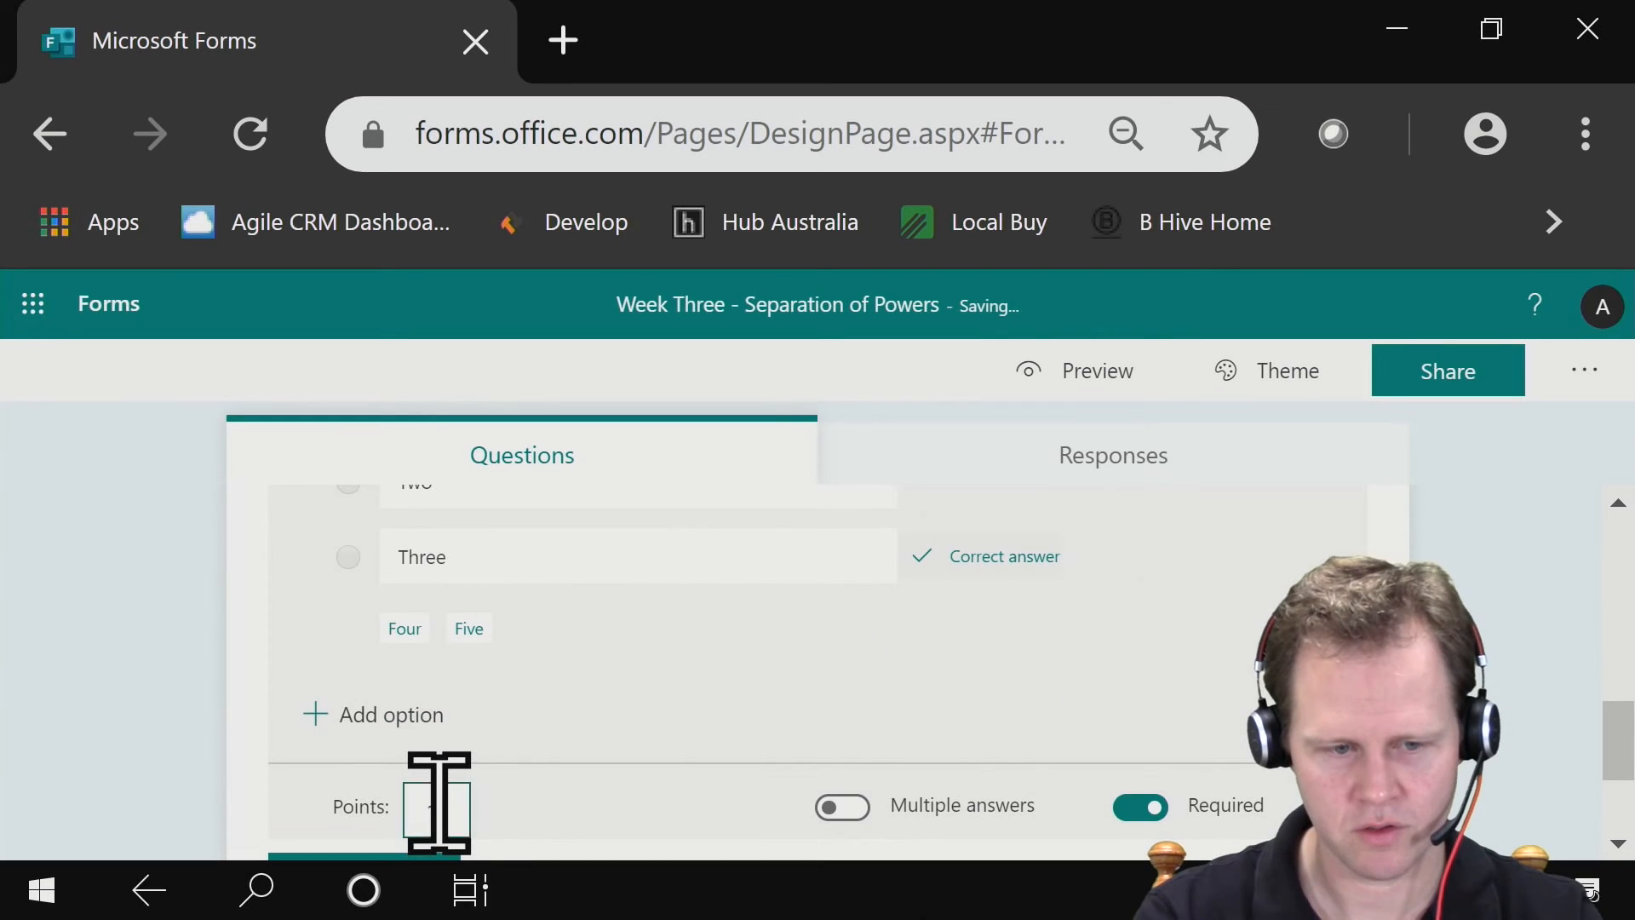
drag(454, 807, 428, 808)
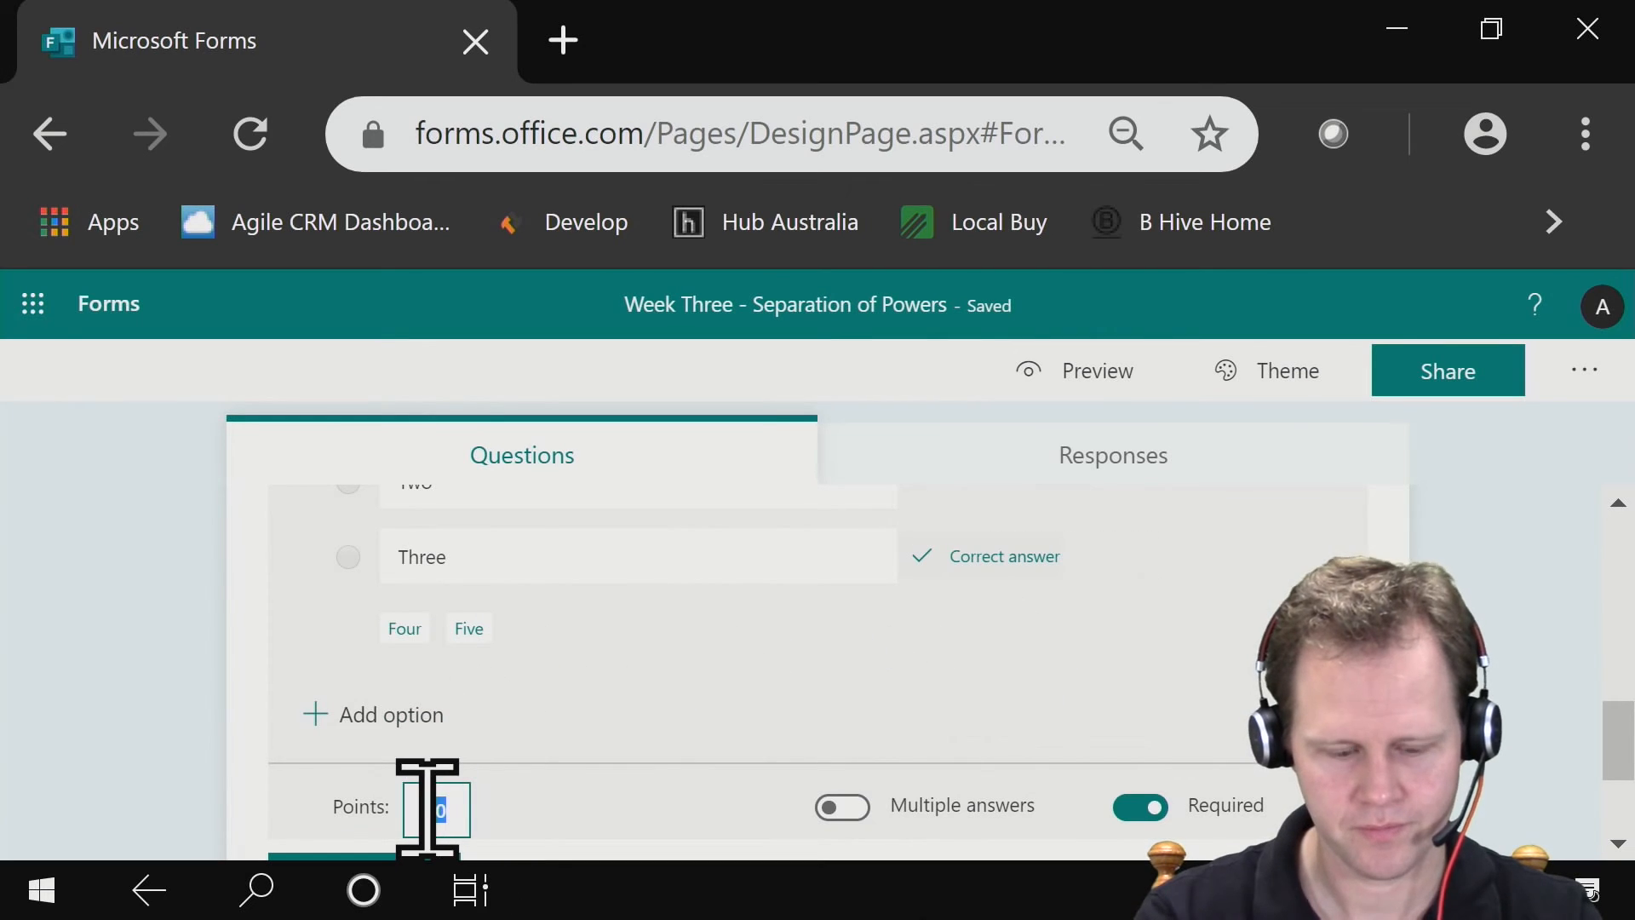
text(5)
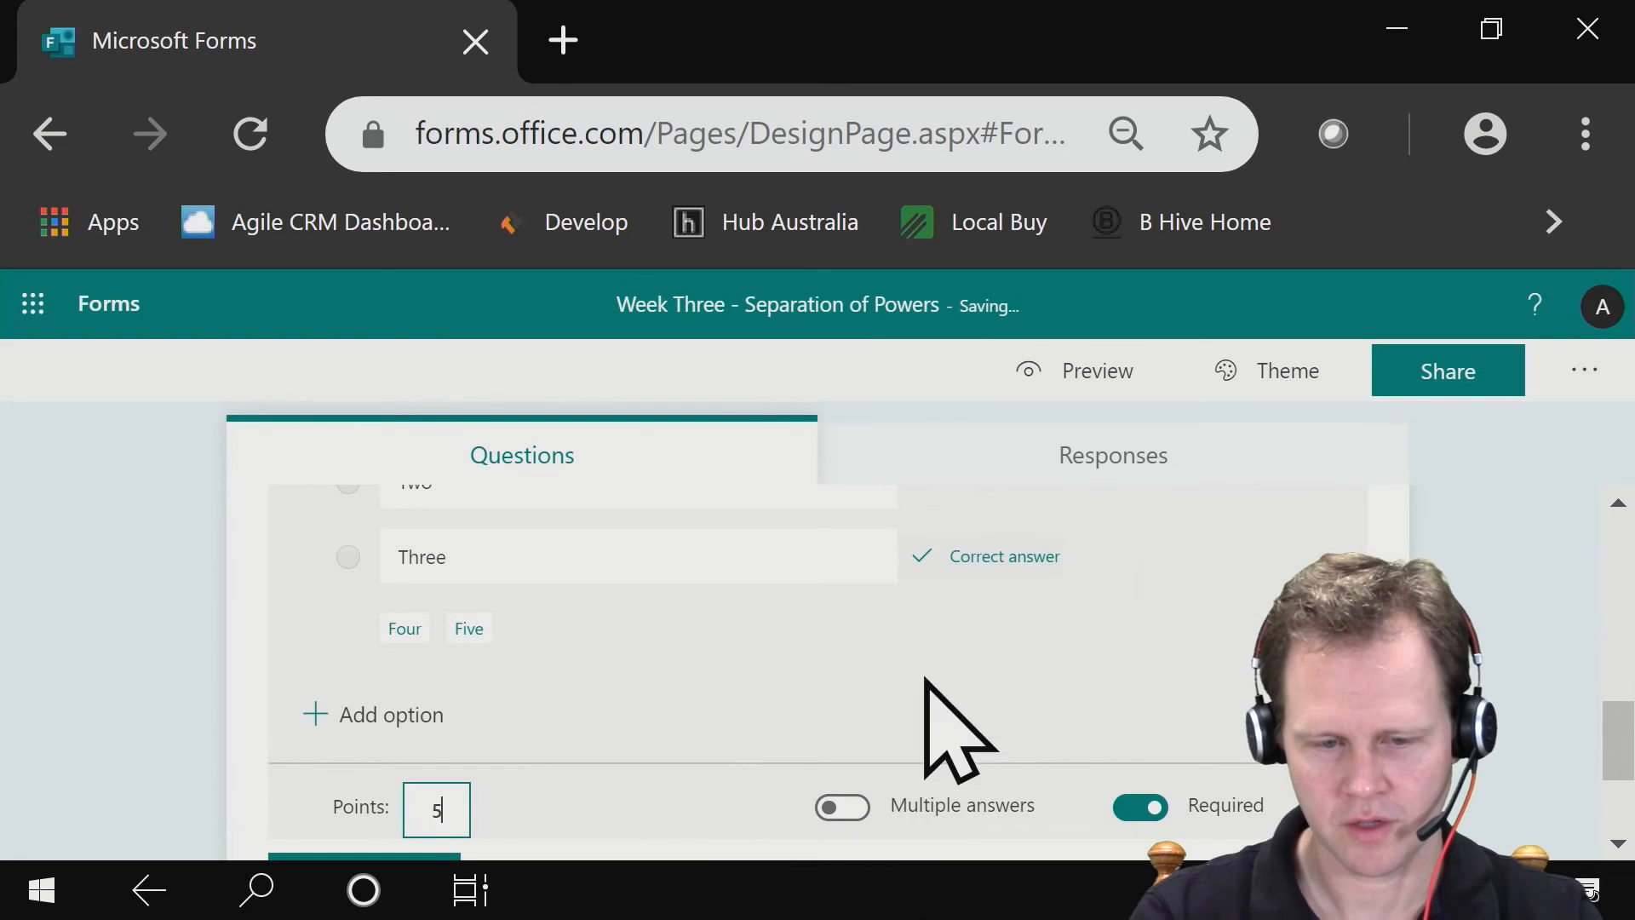
- Apply the orange office-room illustration theme to the Week Three - Separation of Powers quiz
scroll(1026, 632, down, 3)
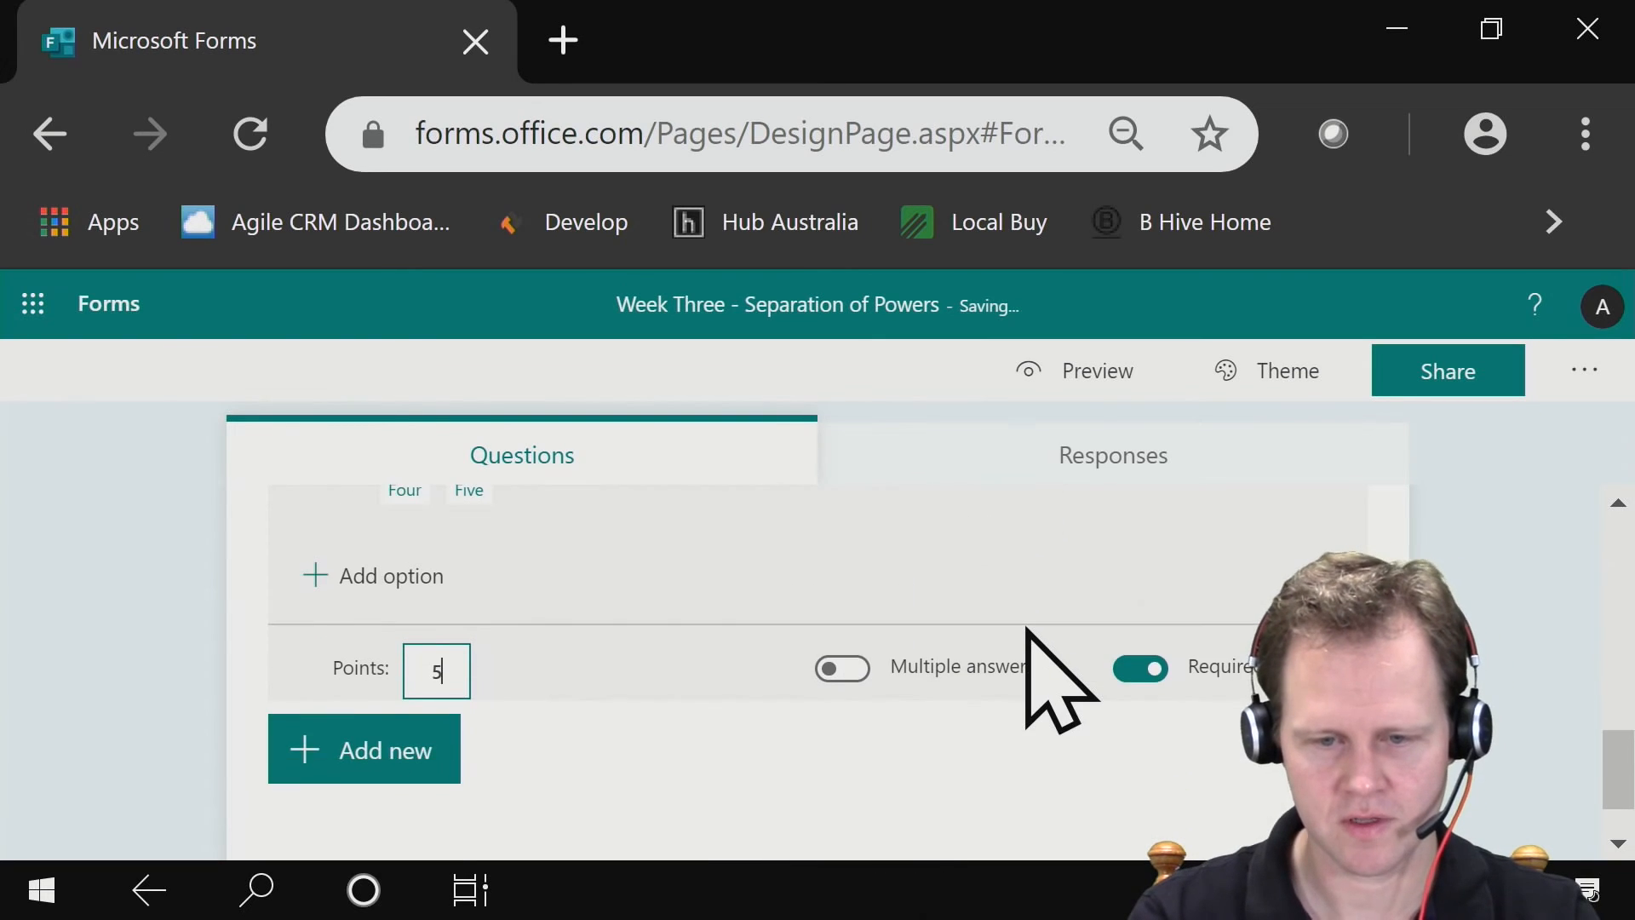
scroll(1077, 715, up, 5)
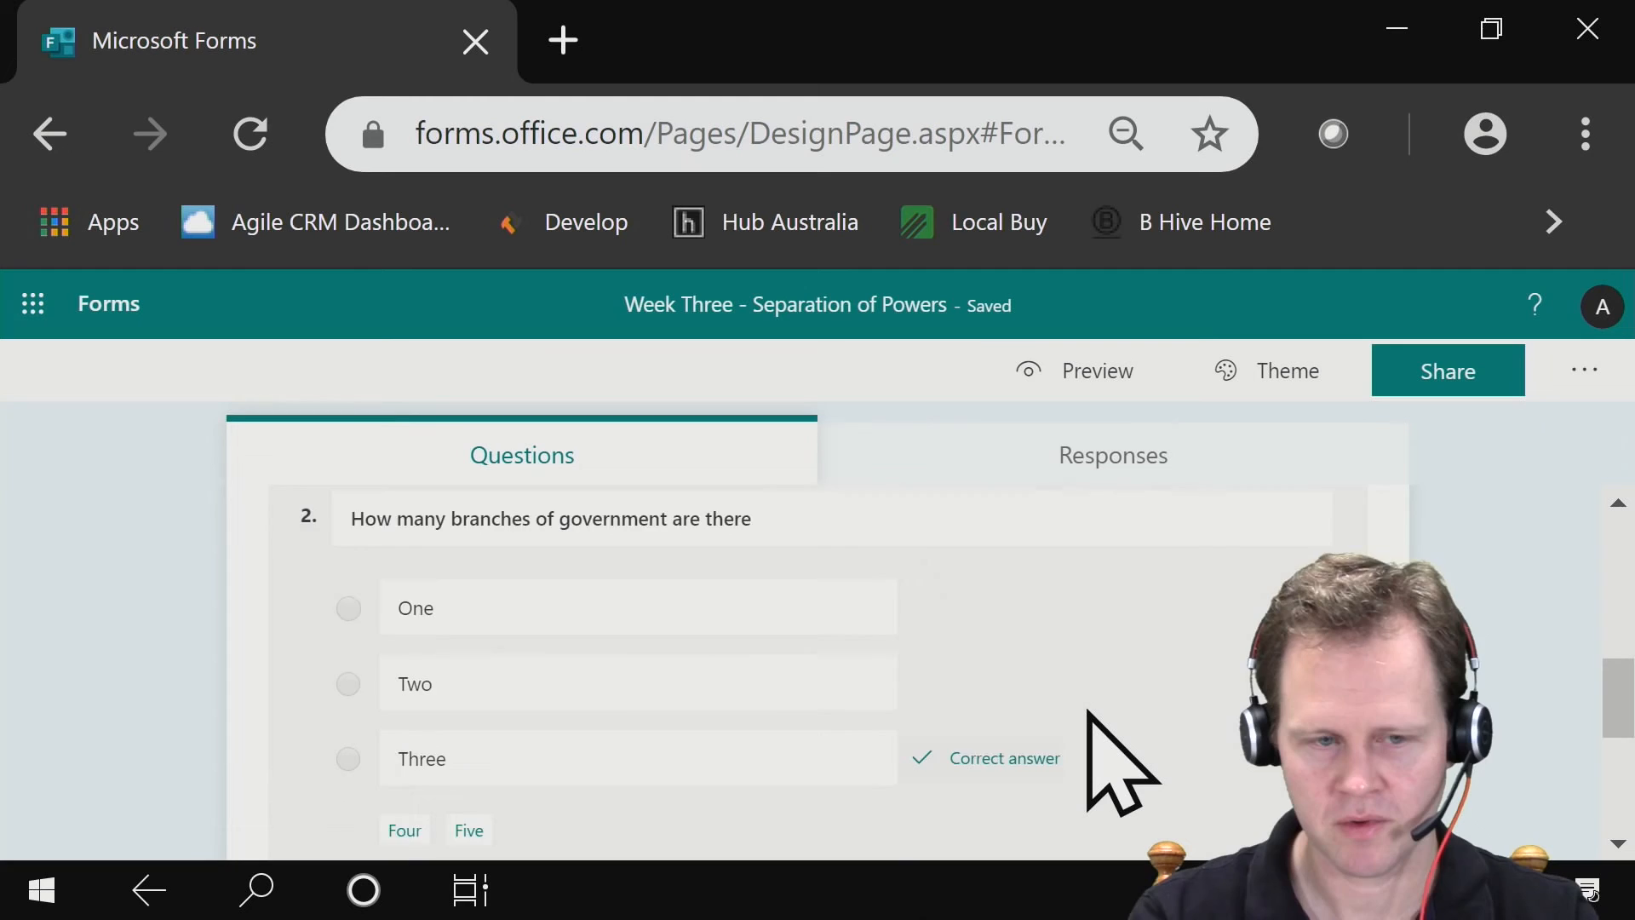
scroll(1057, 711, up, 5)
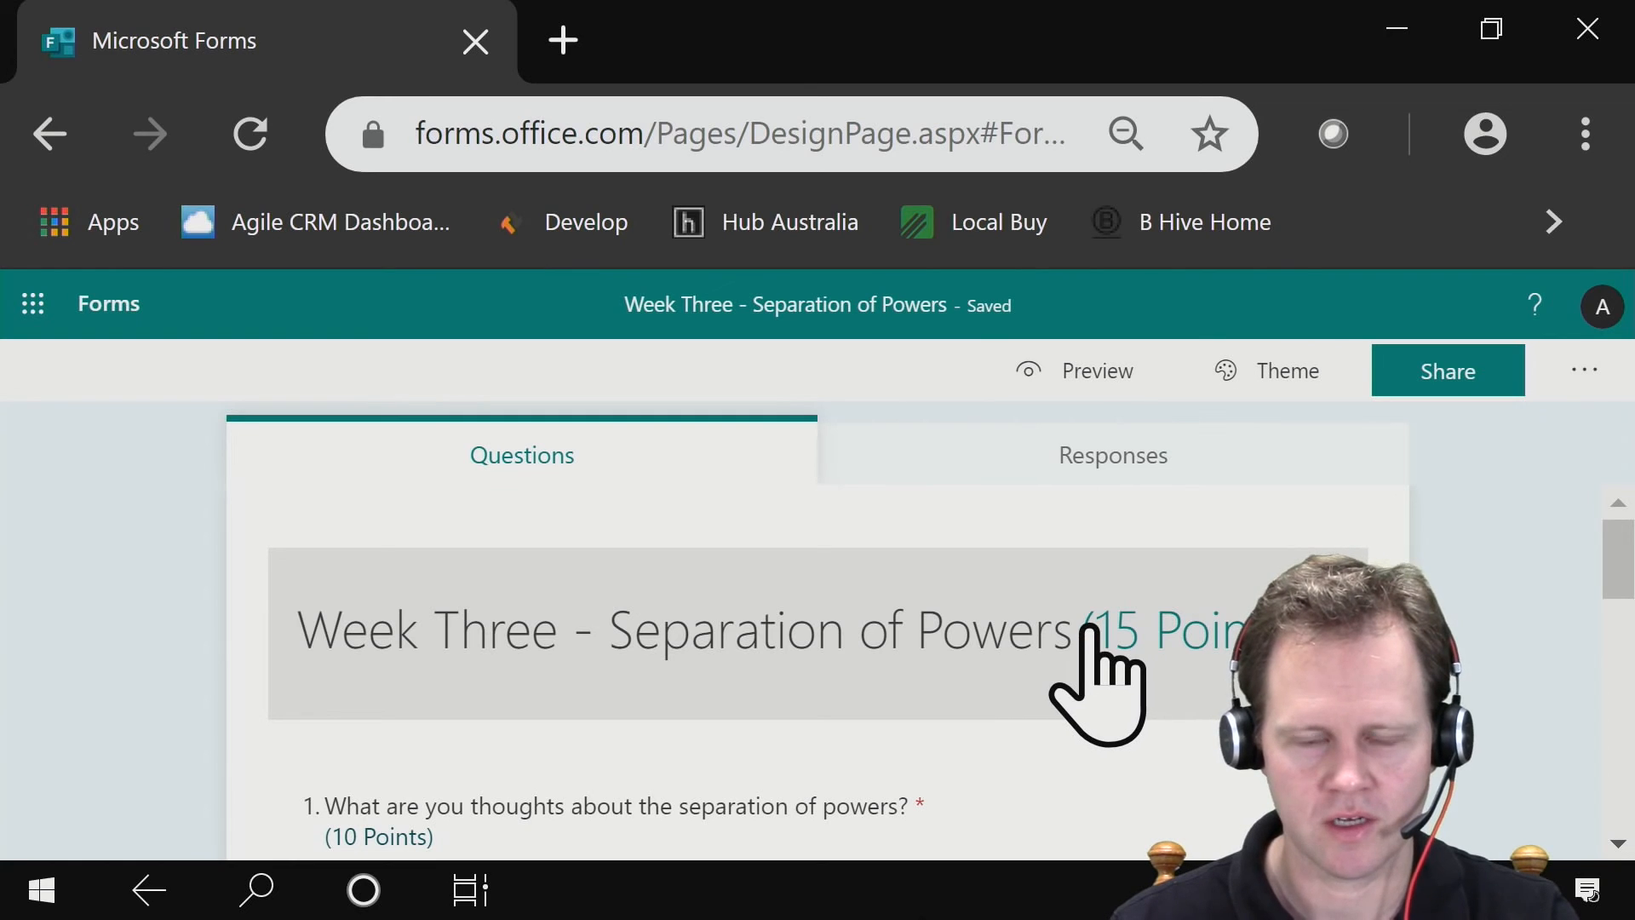
click(1305, 365)
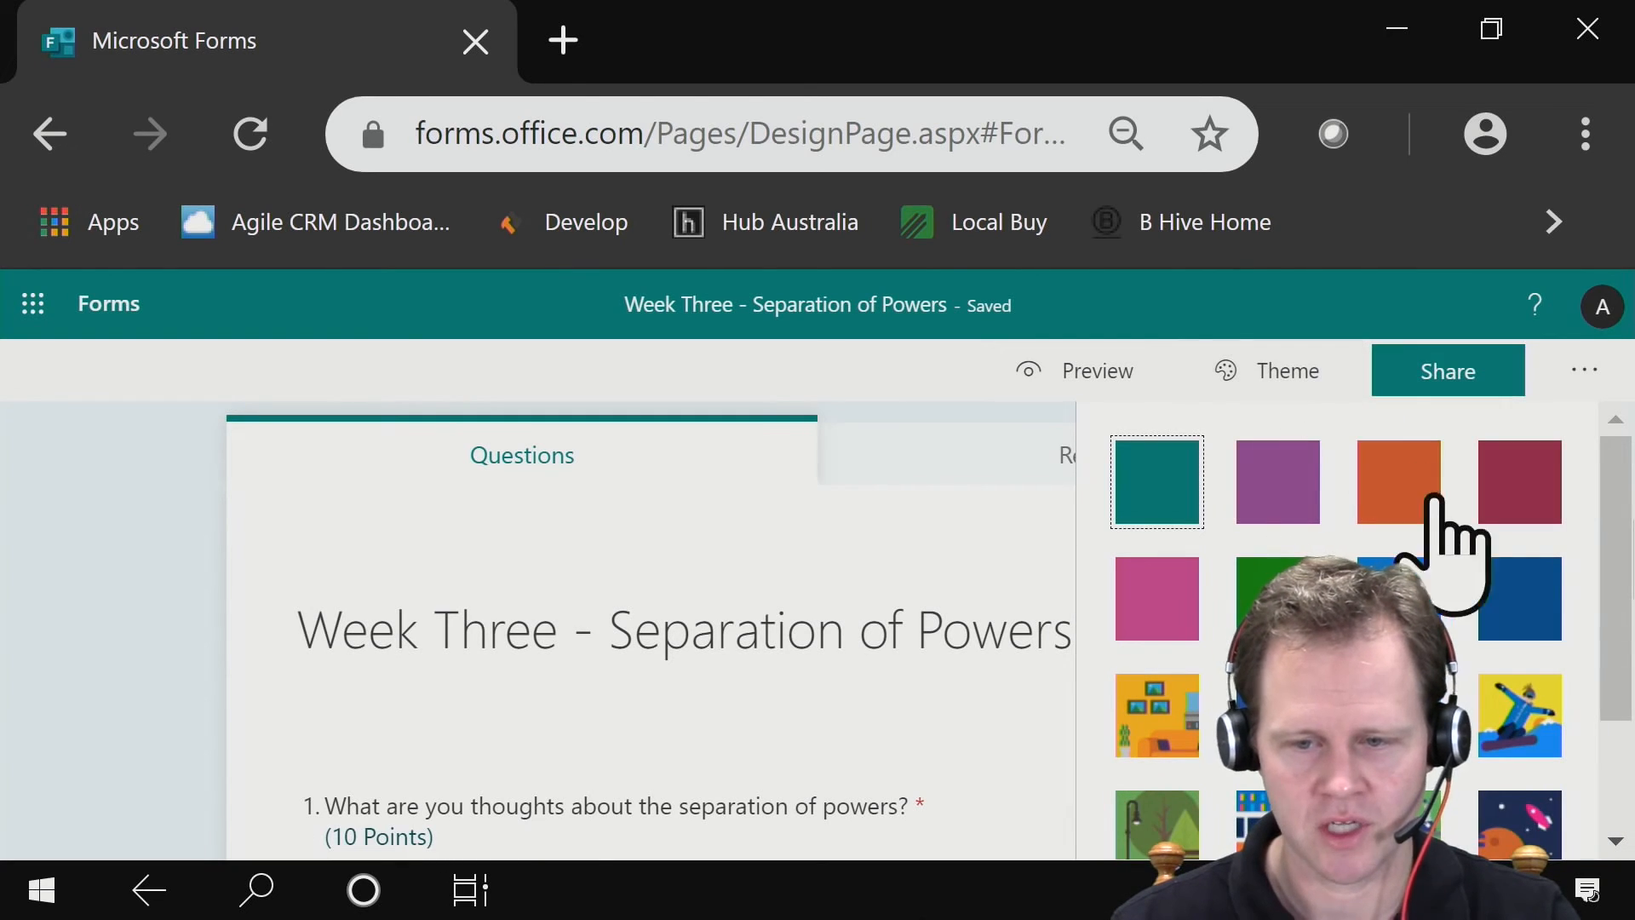
scroll(1458, 562, down, 2)
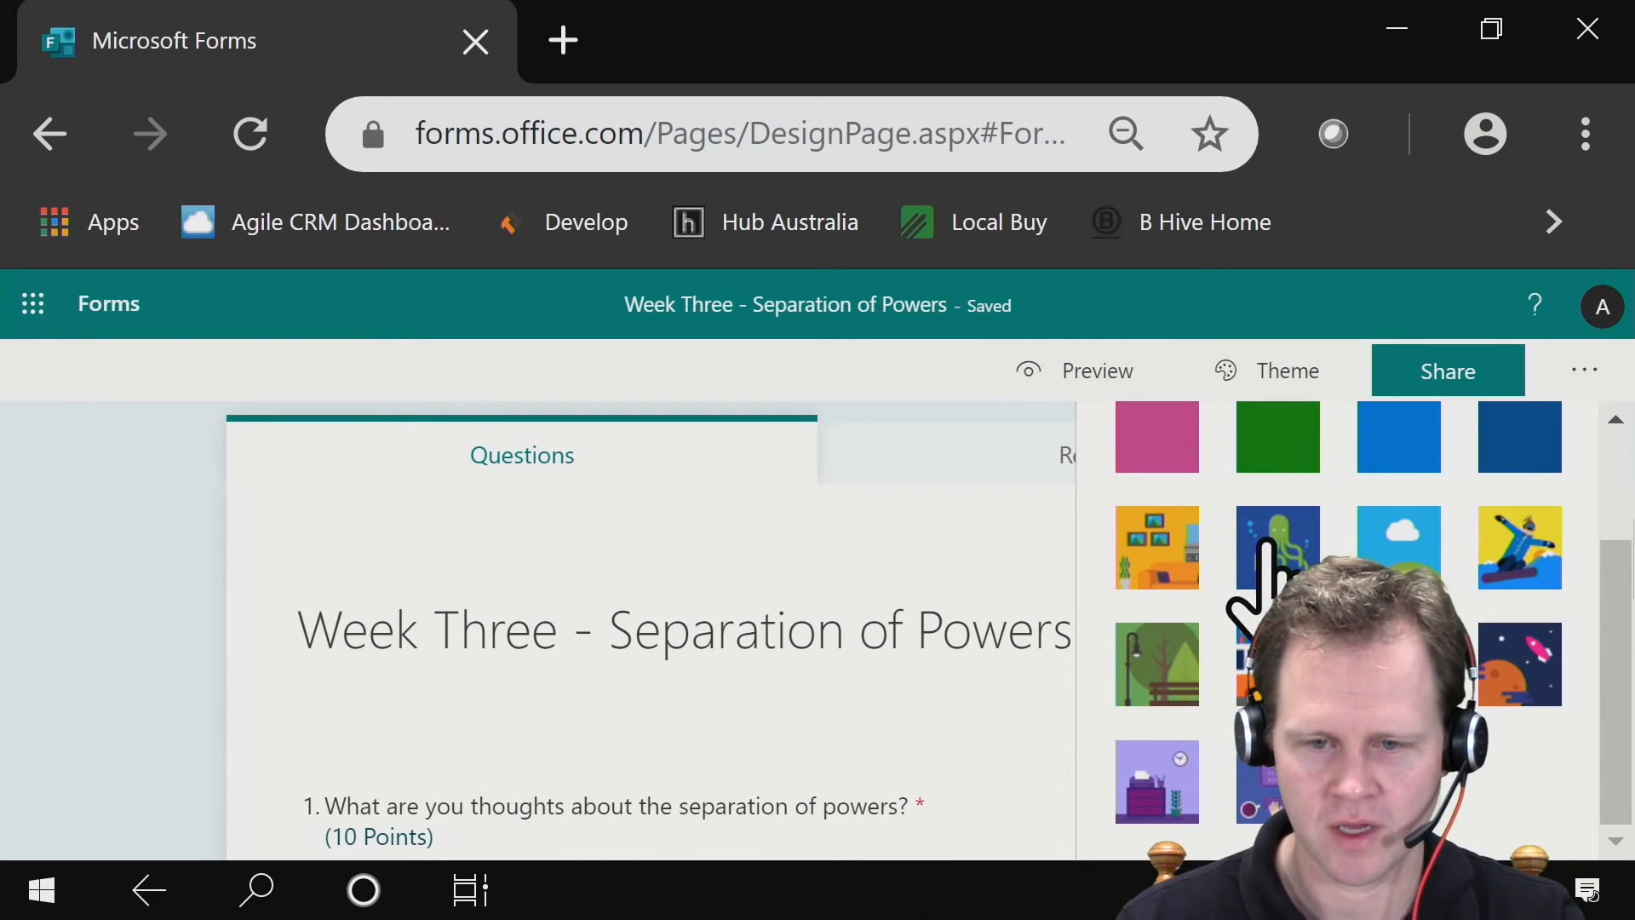
click(1150, 537)
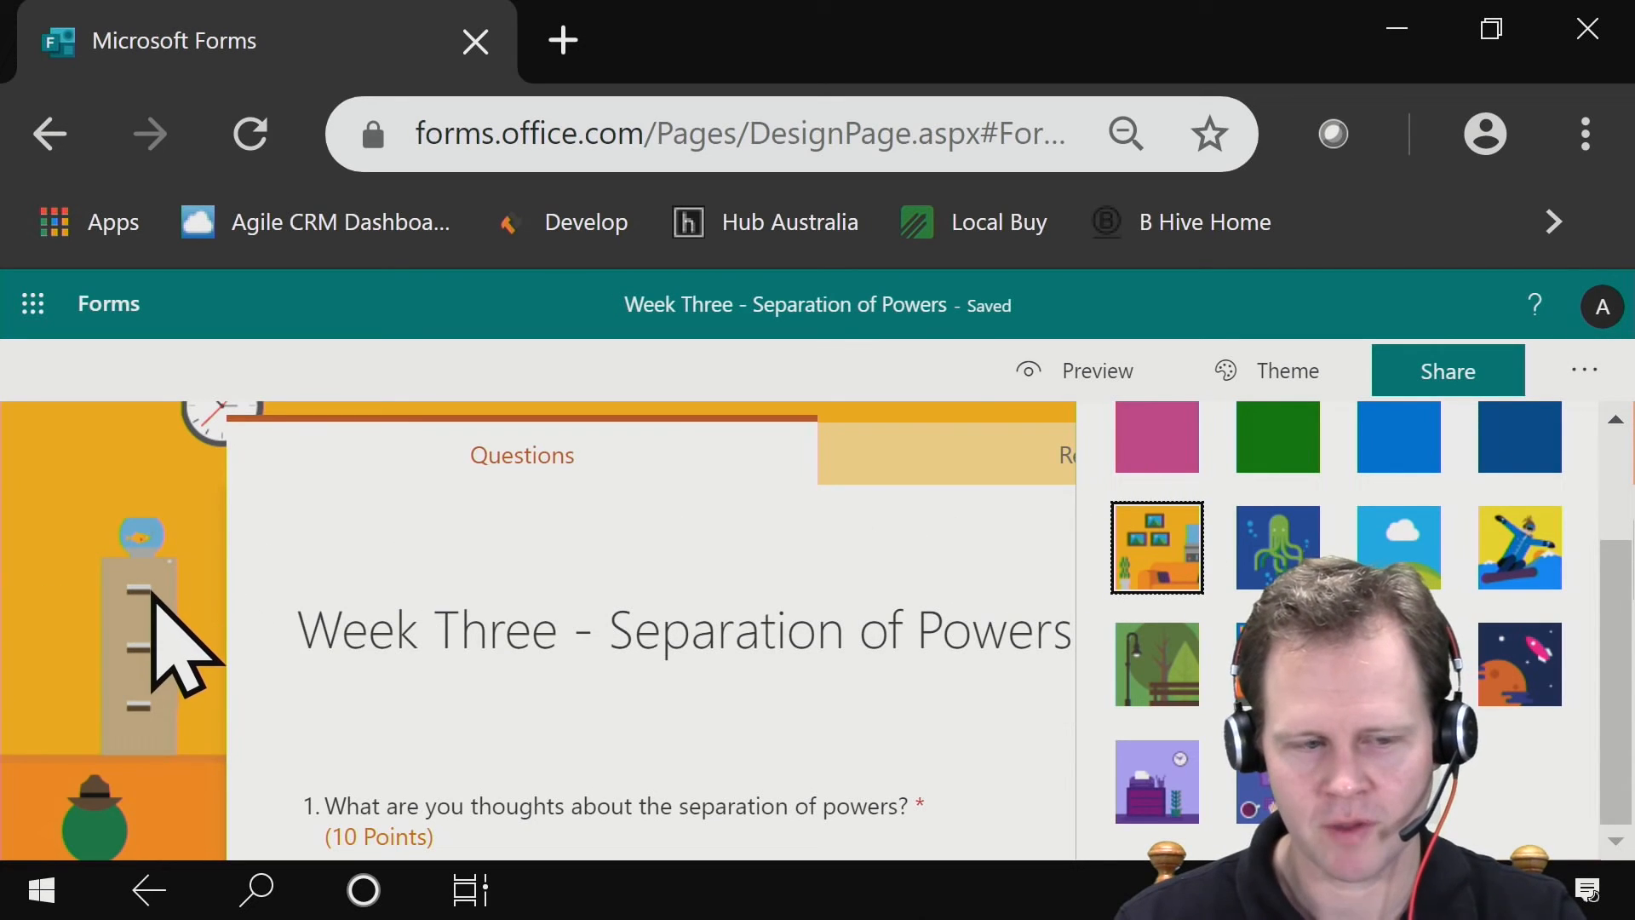
scroll(1315, 529, up, 2)
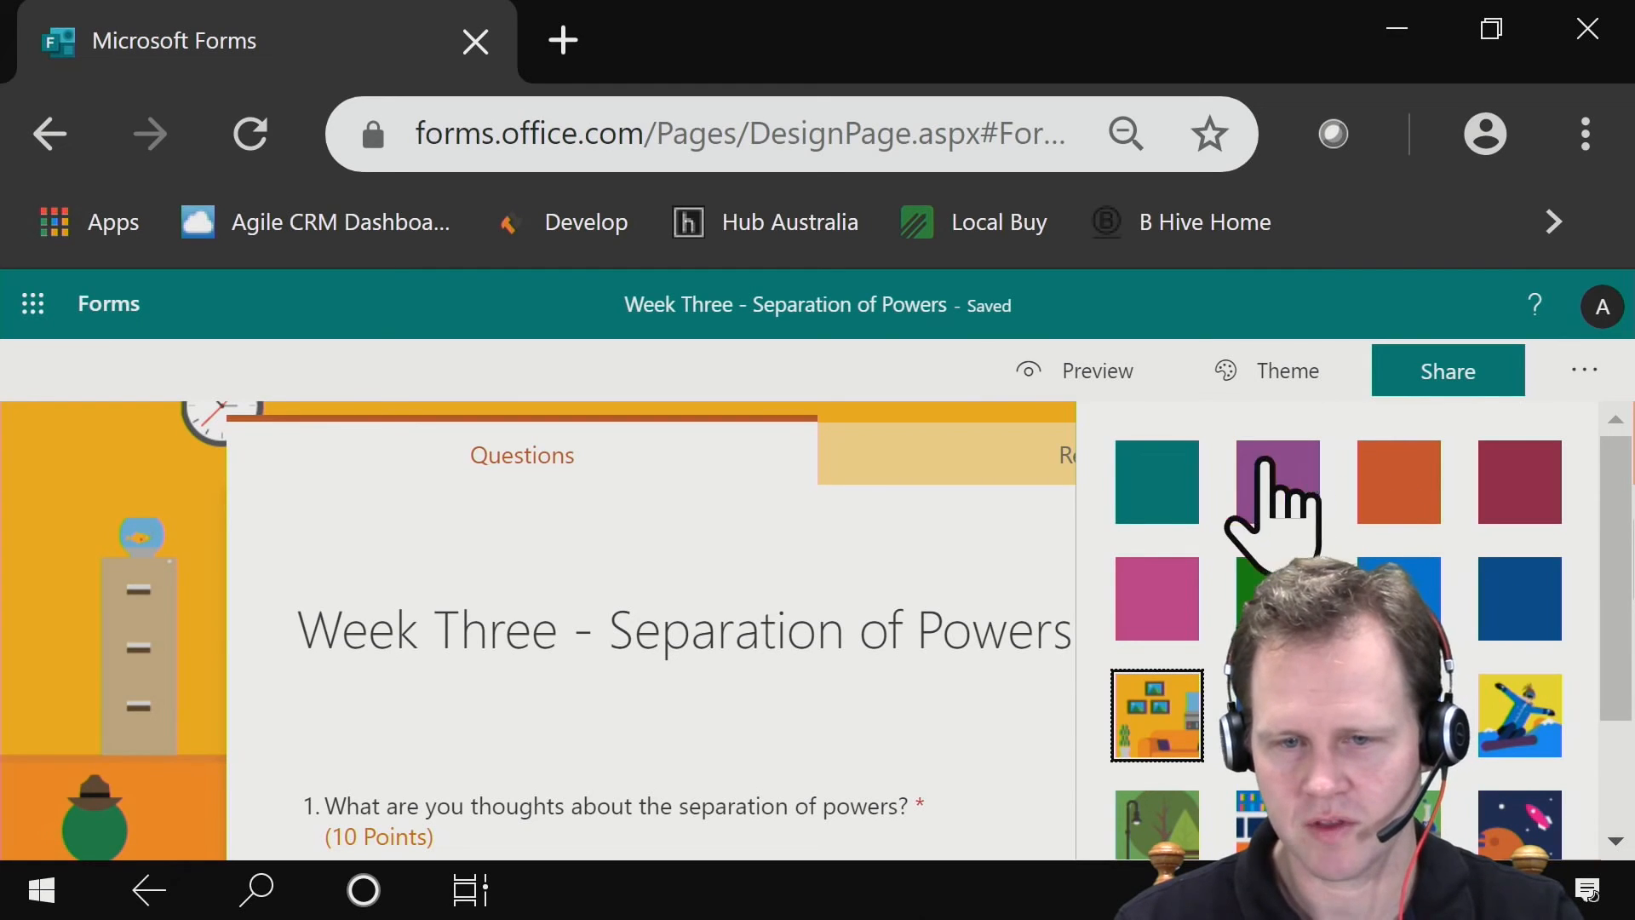
click(68, 660)
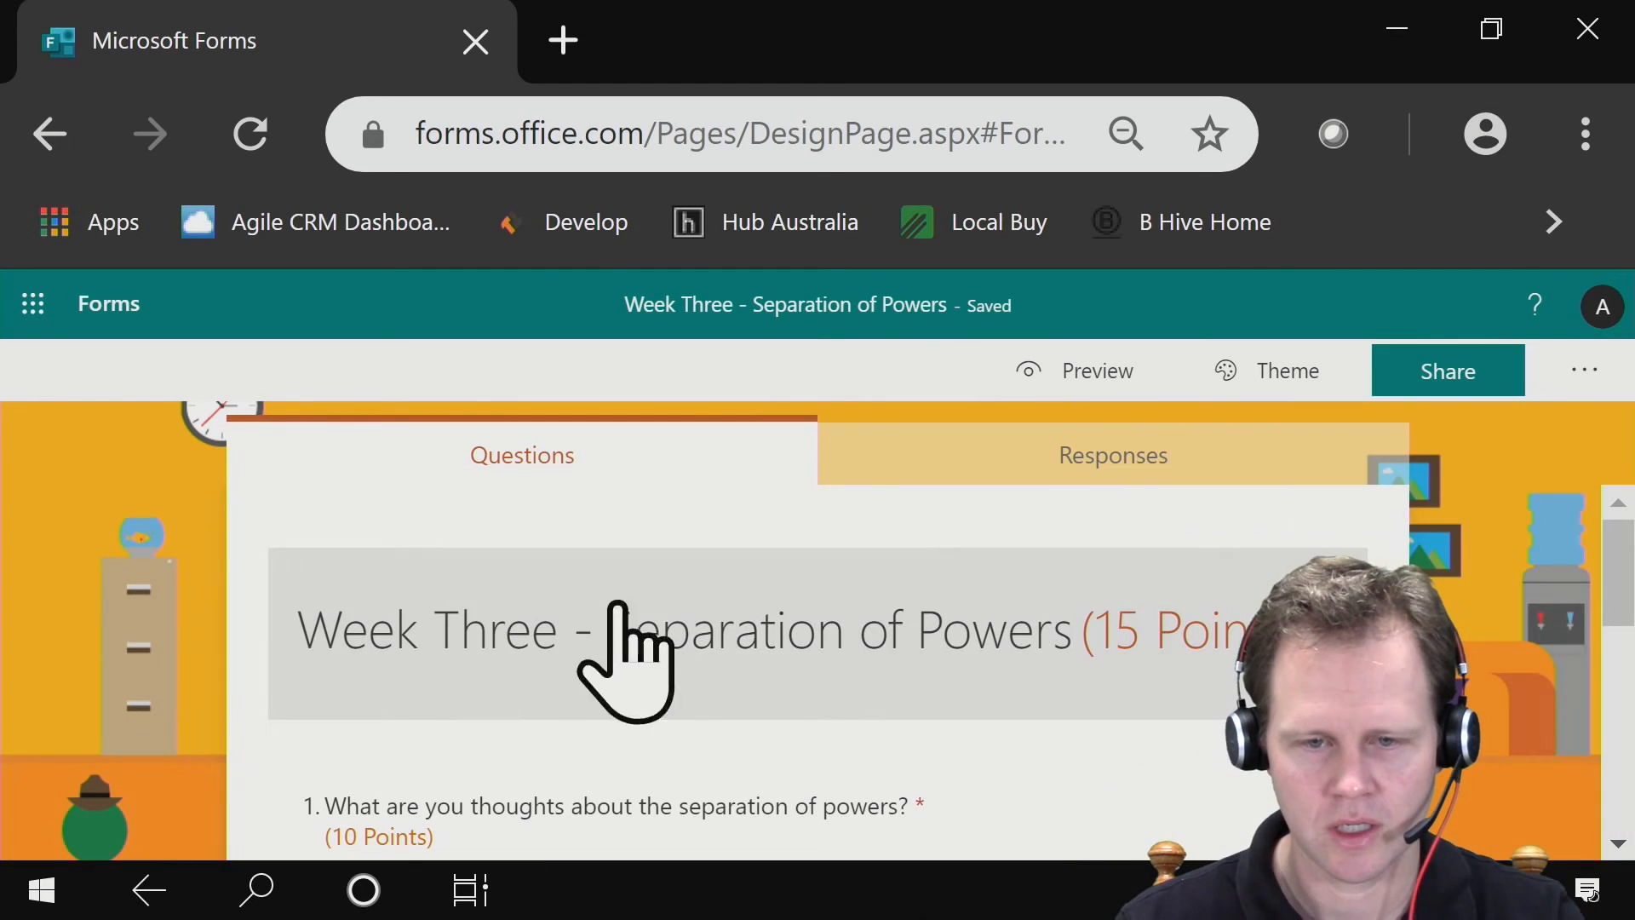
- Preview the quiz in computer and mobile views, checking both questions on mobile, and return to editing
click(1092, 372)
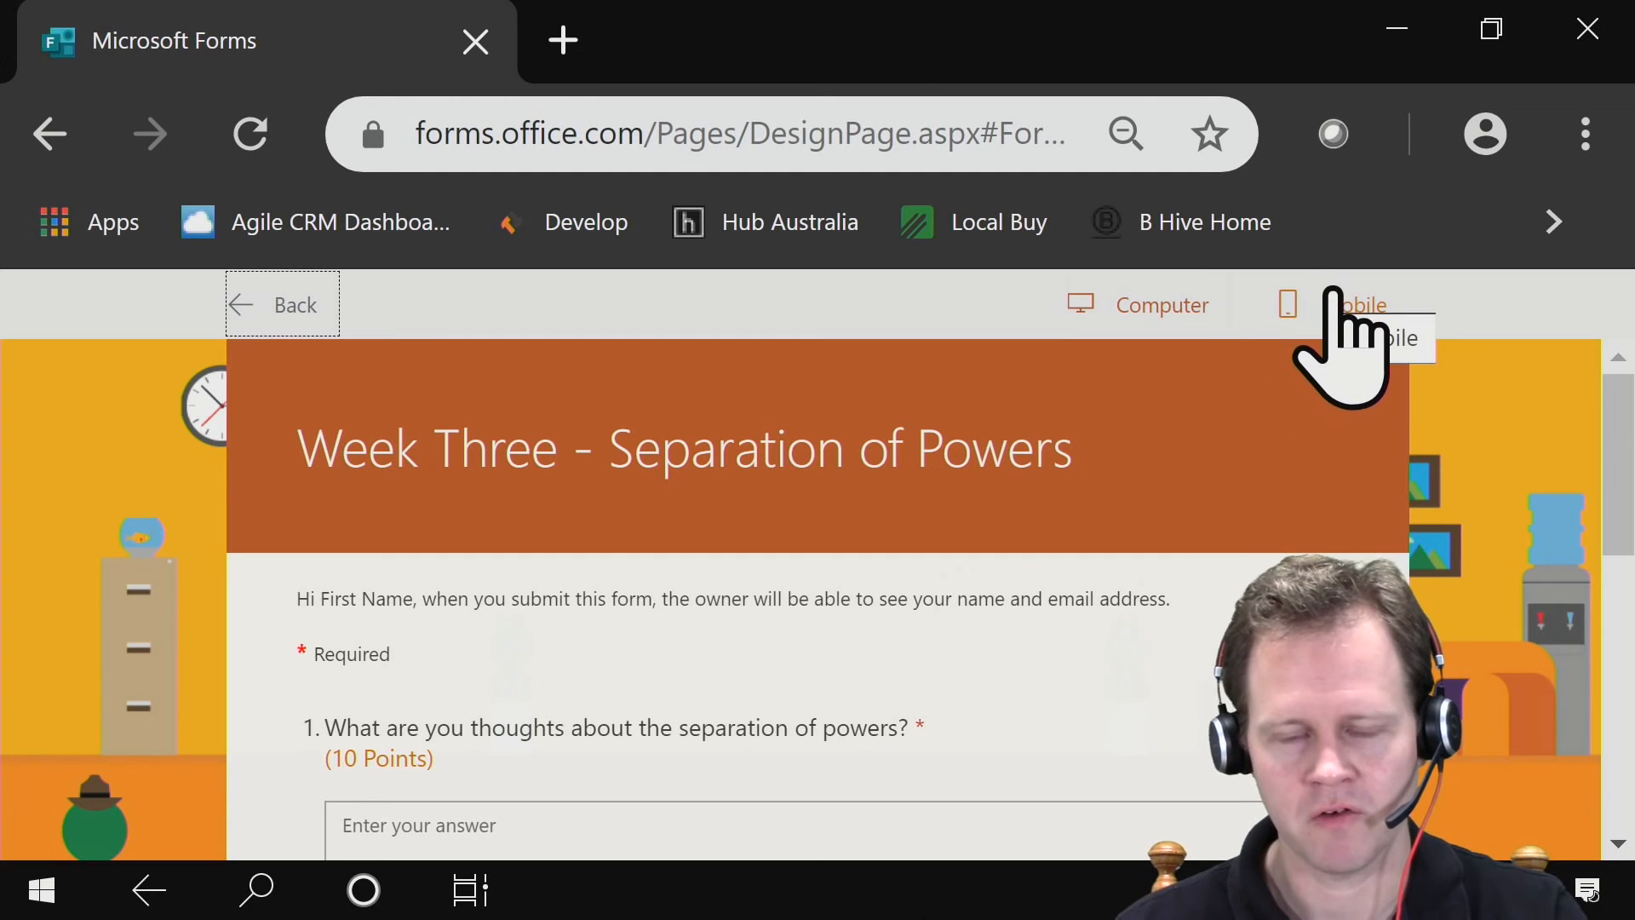
click(1331, 314)
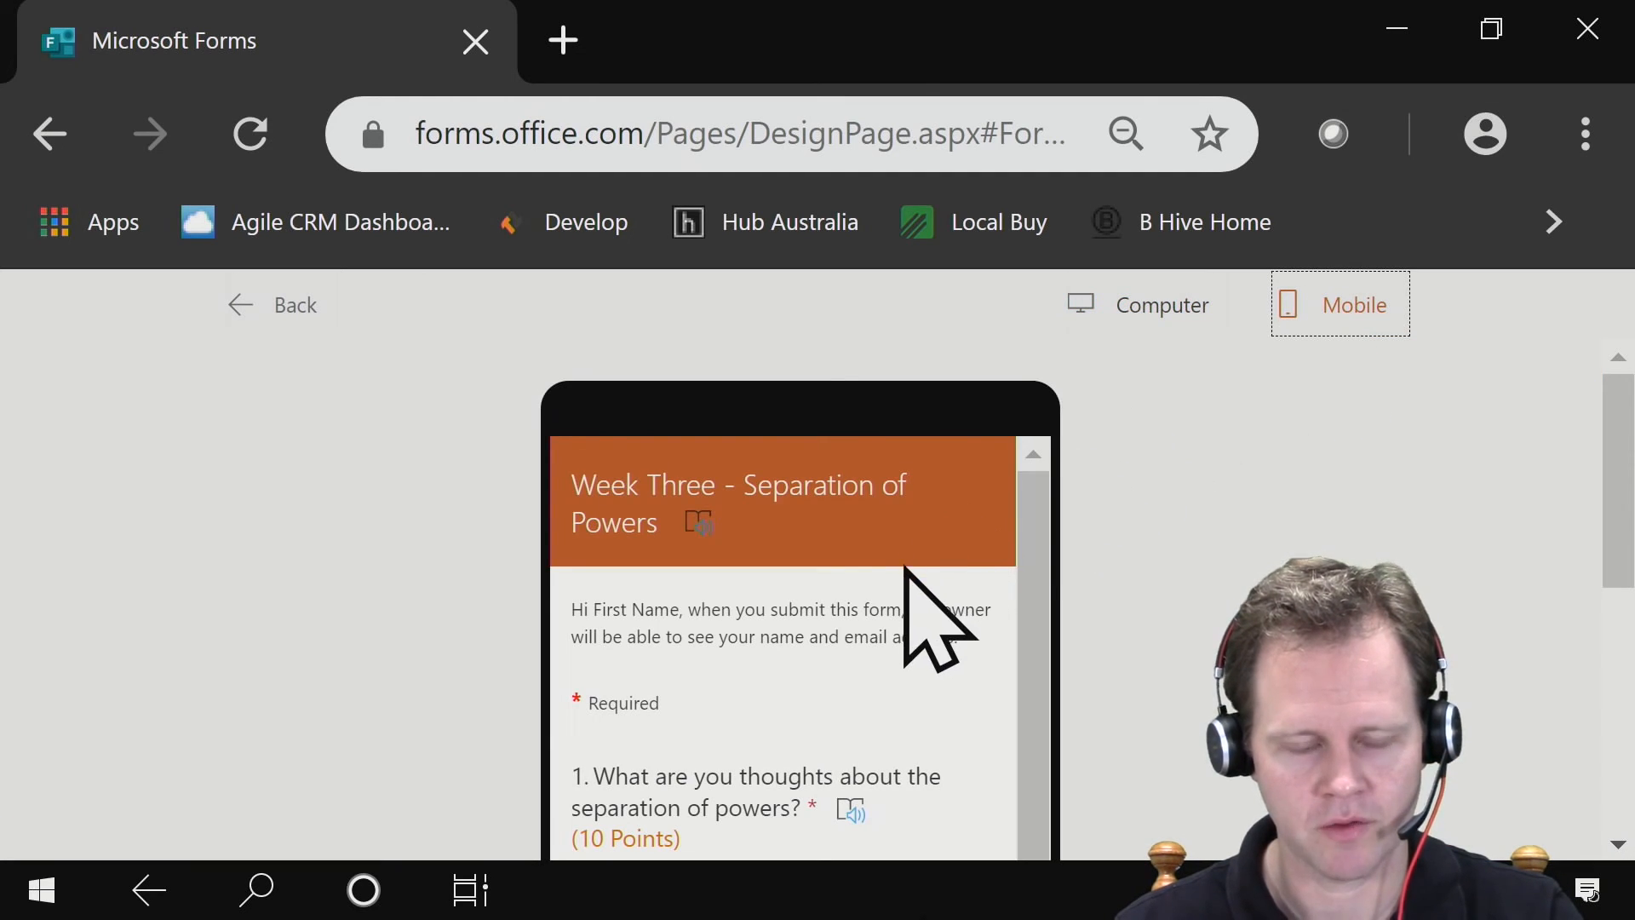
scroll(914, 570, down, 5)
scroll(918, 583, down, 2)
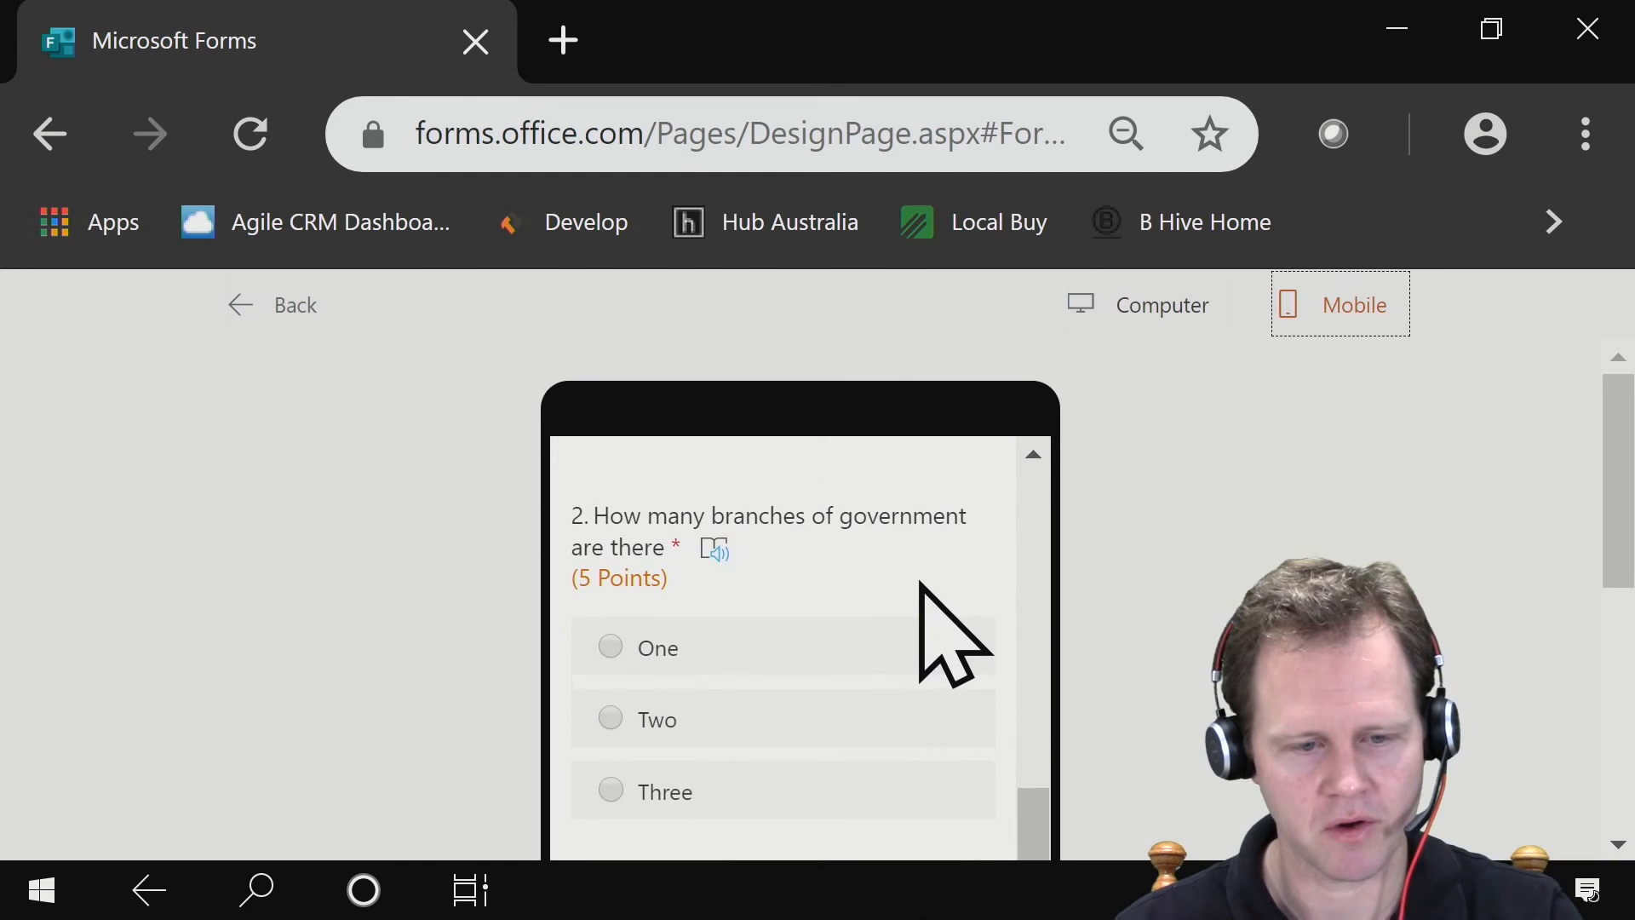
scroll(642, 660, up, 7)
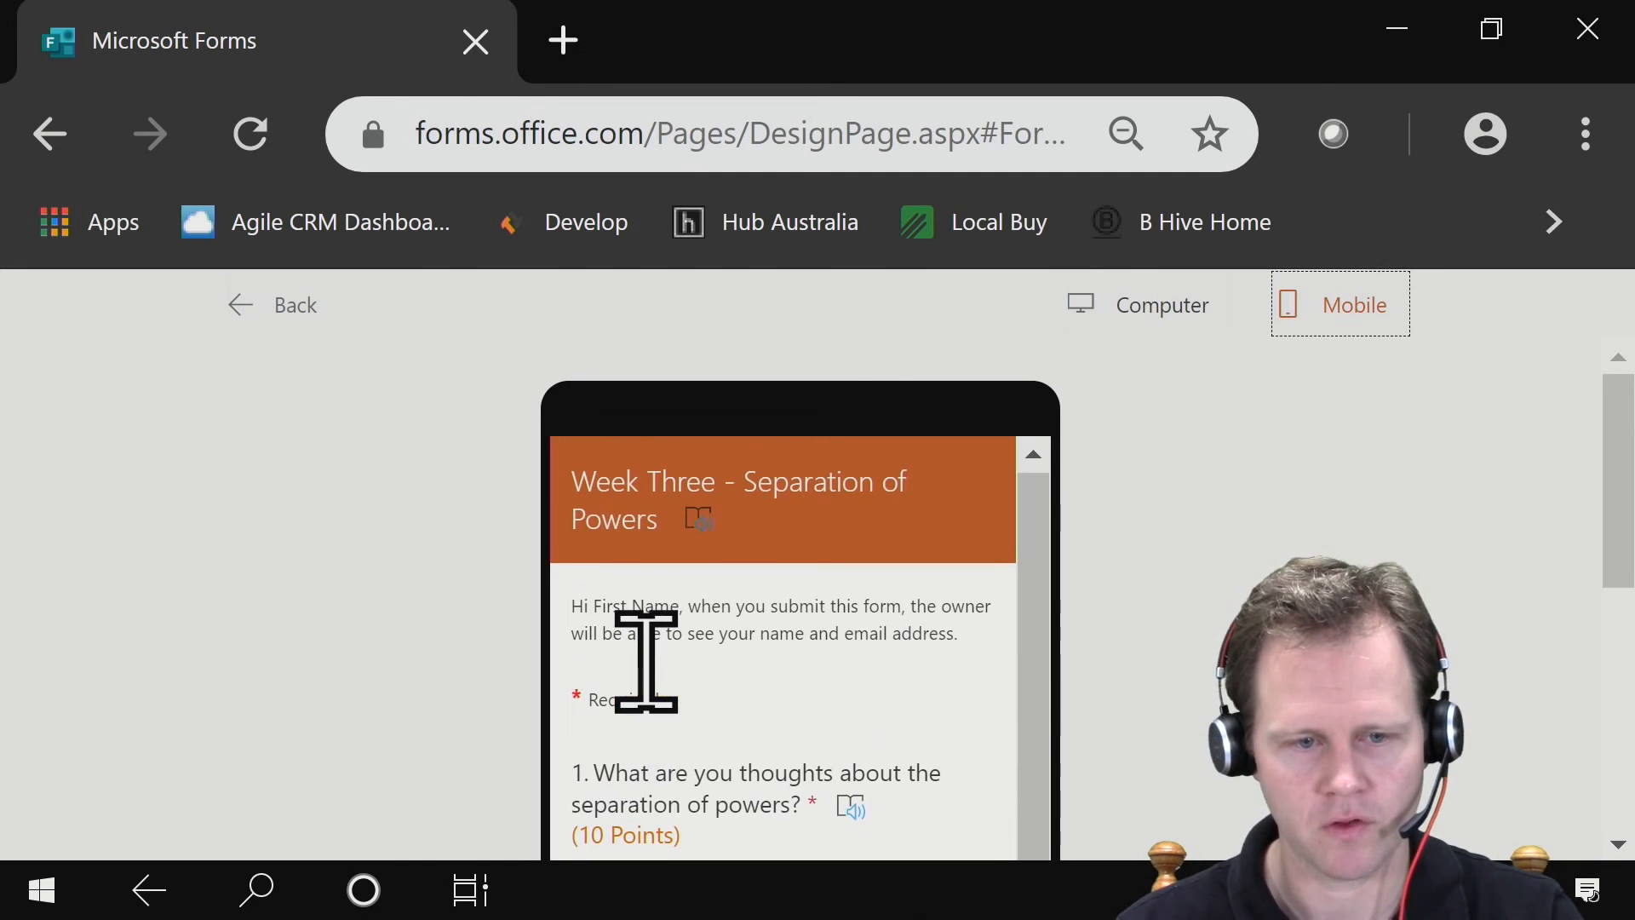
click(264, 289)
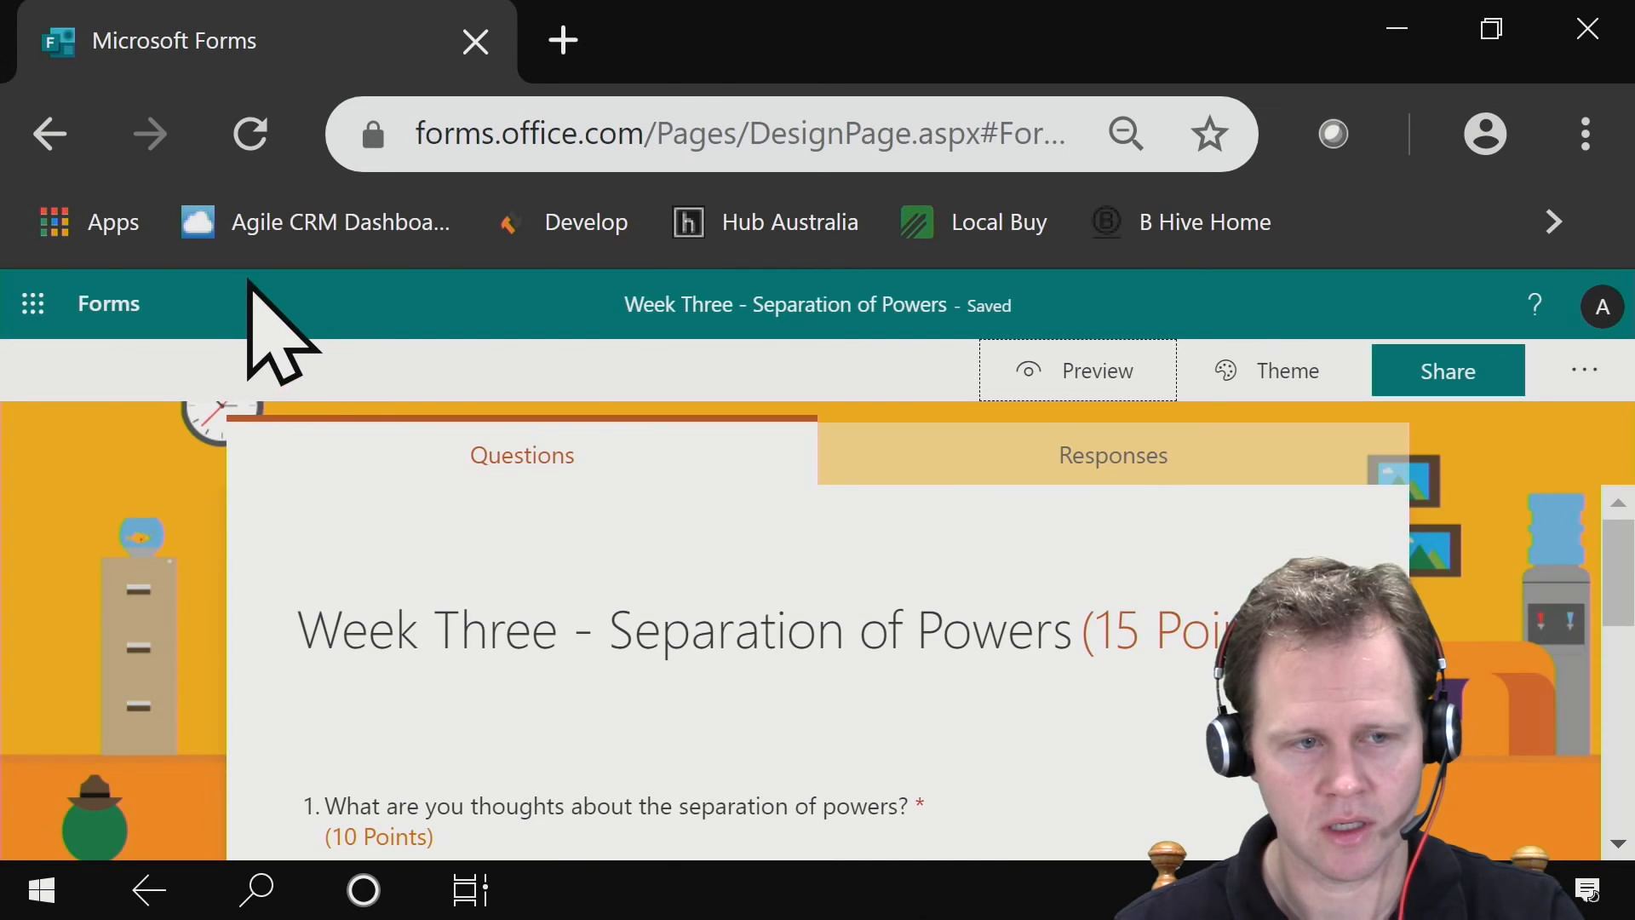
- Switch to Microsoft Teams and create a quiz assignment for BSB114 from the Week Three - Separation of Powers form
click(1397, 29)
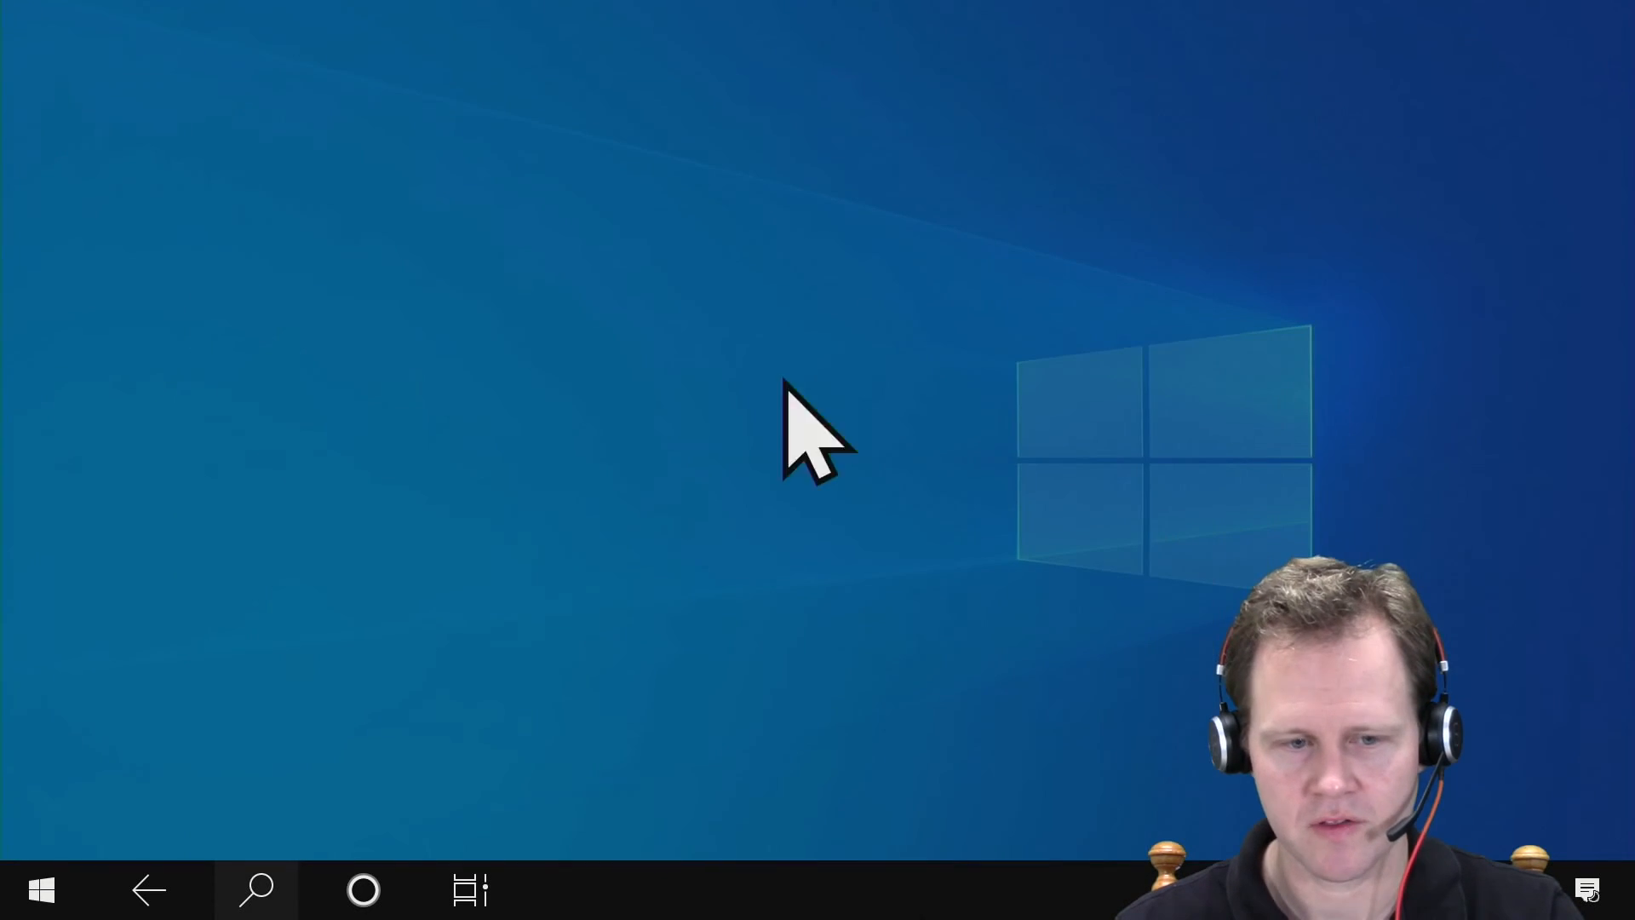
key(super)
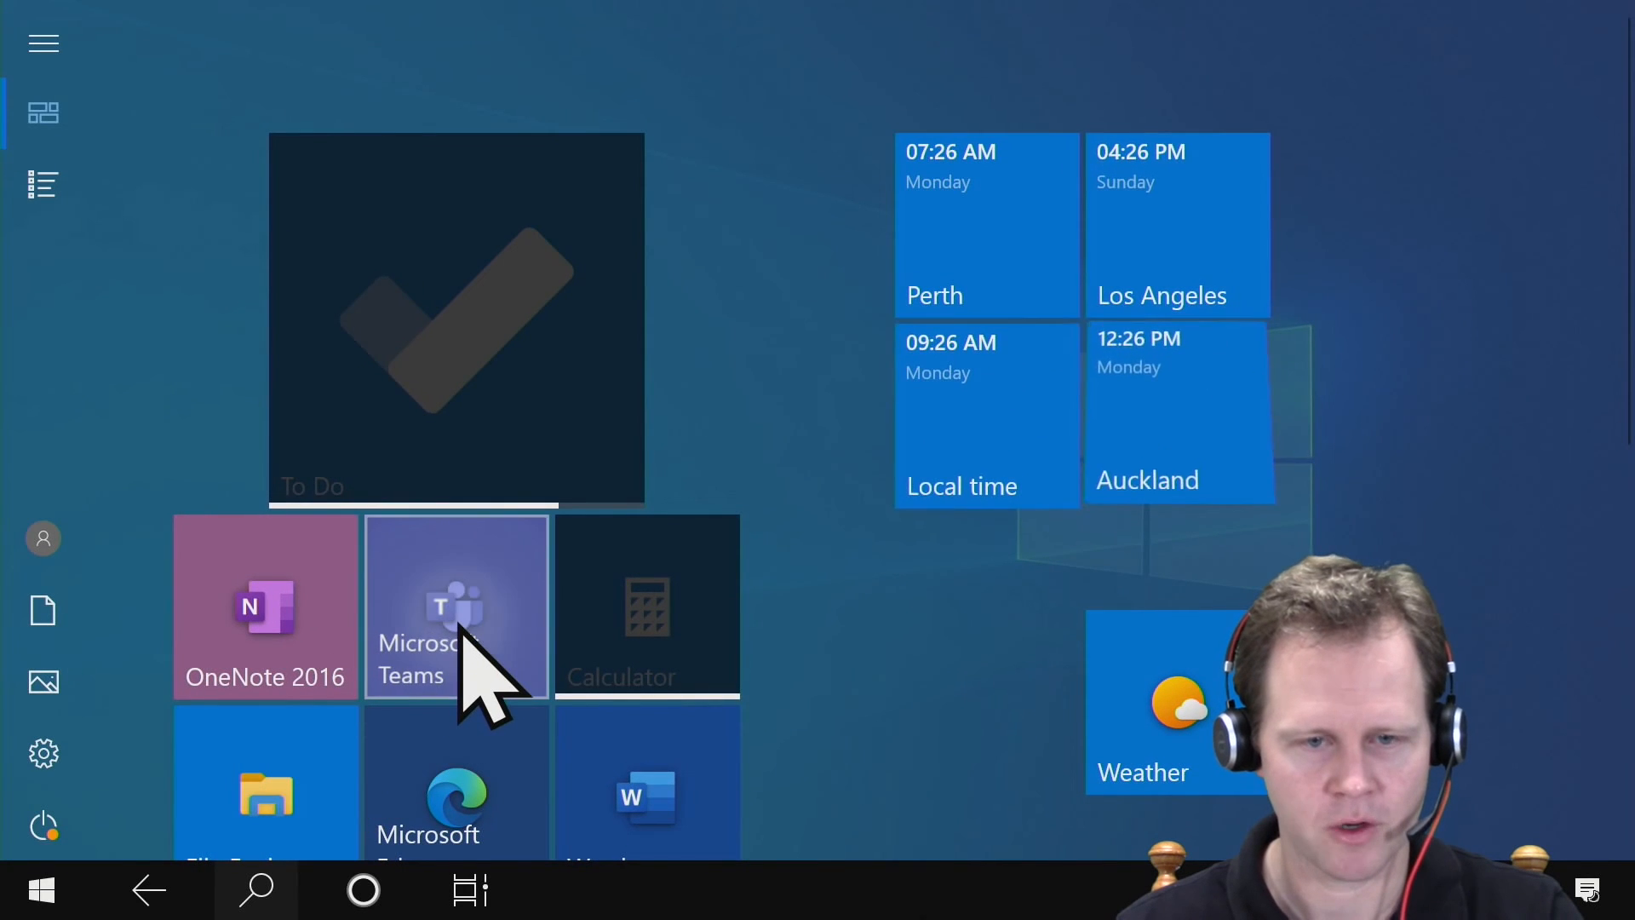
click(461, 628)
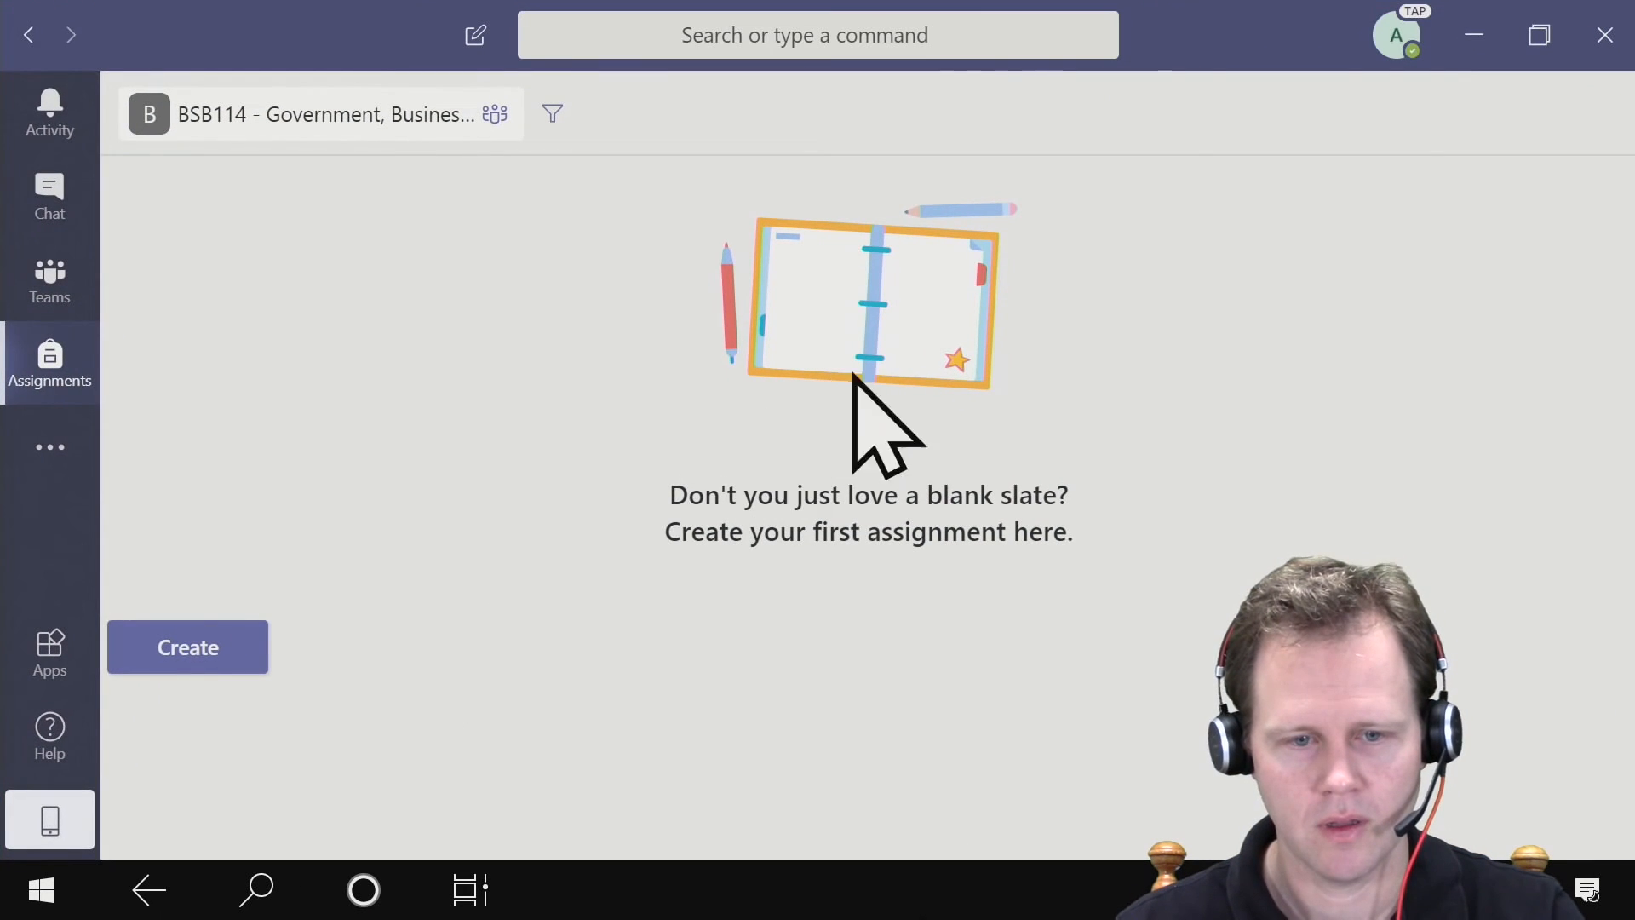
click(167, 649)
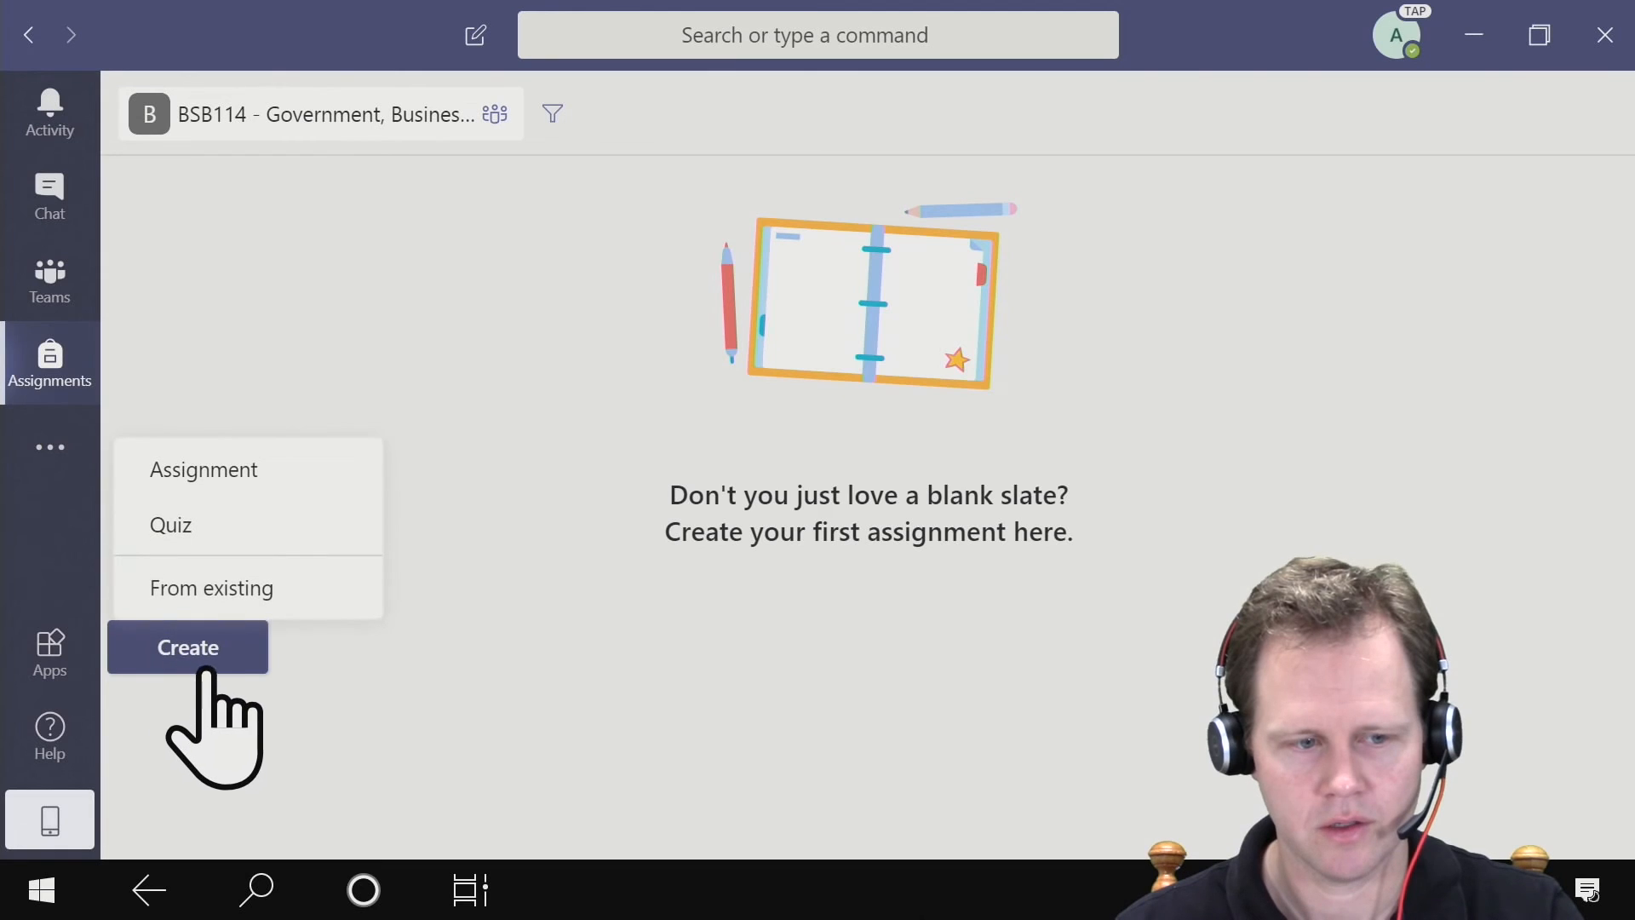
click(244, 523)
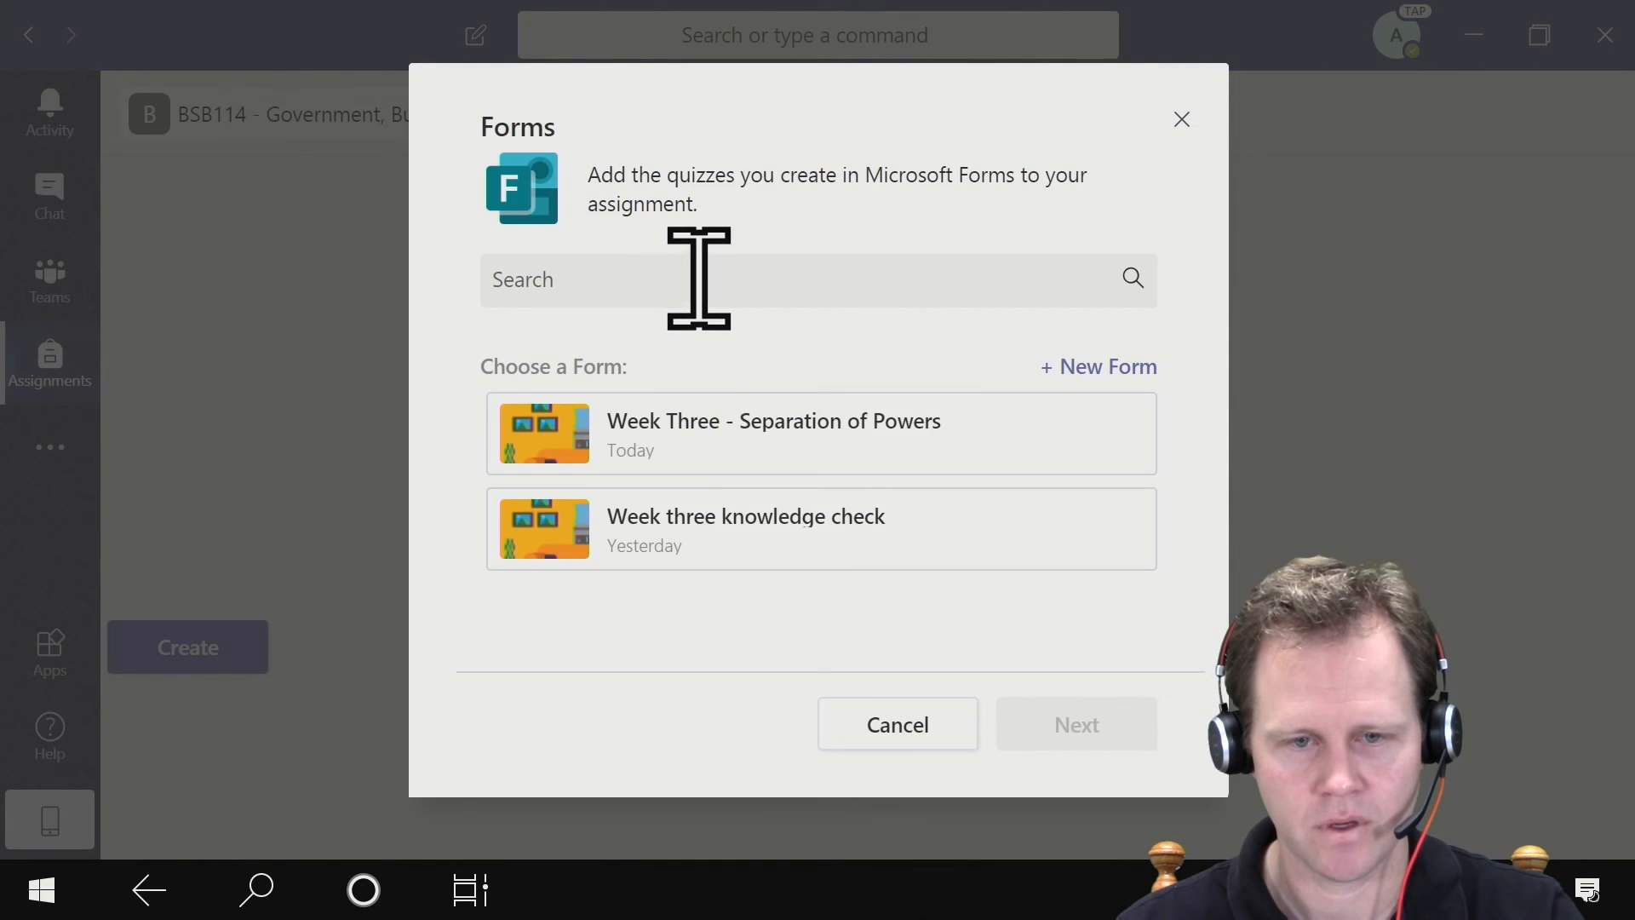
click(720, 431)
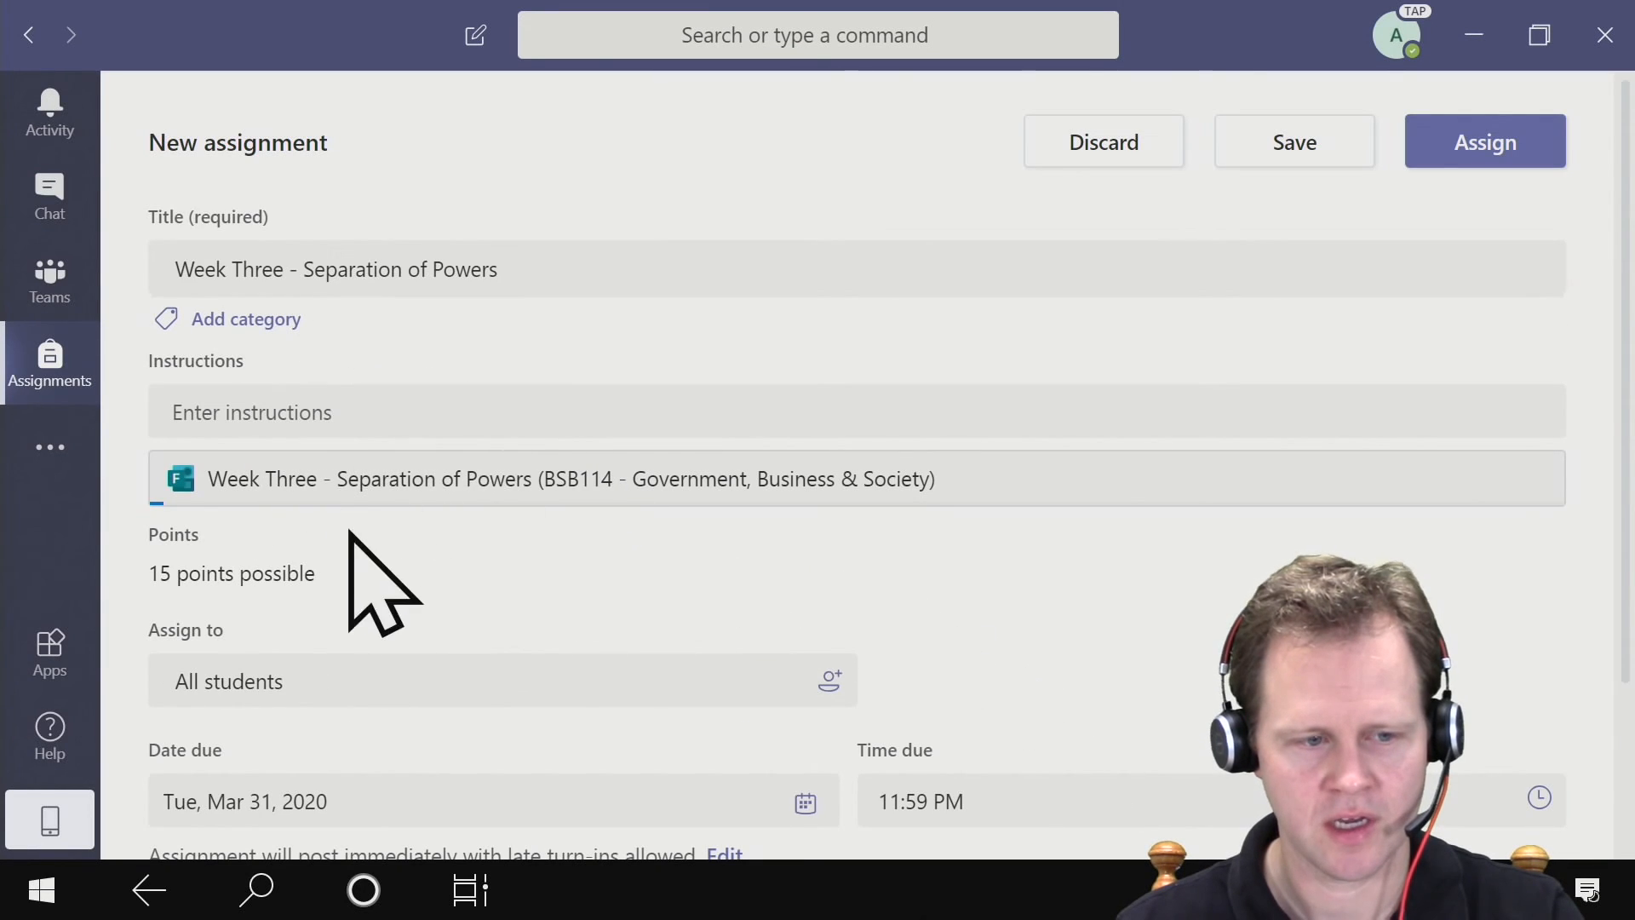
- Review the new assignment's details and assign the Week Three - Separation of Powers quiz to all students
scroll(468, 596, down, 1)
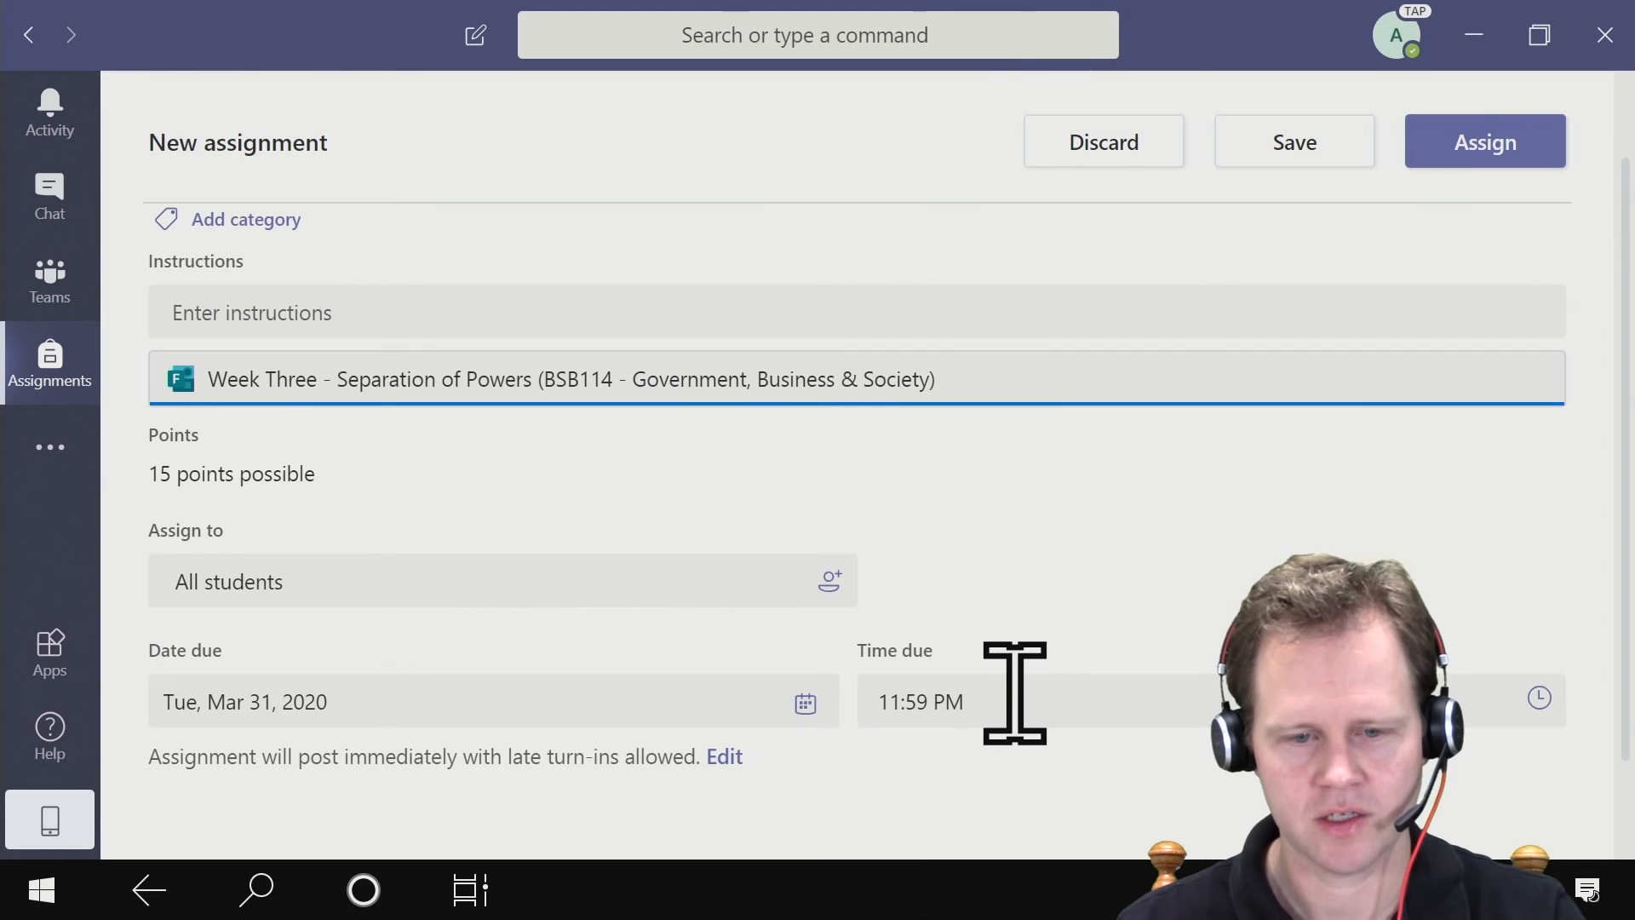
scroll(972, 613, down, 1)
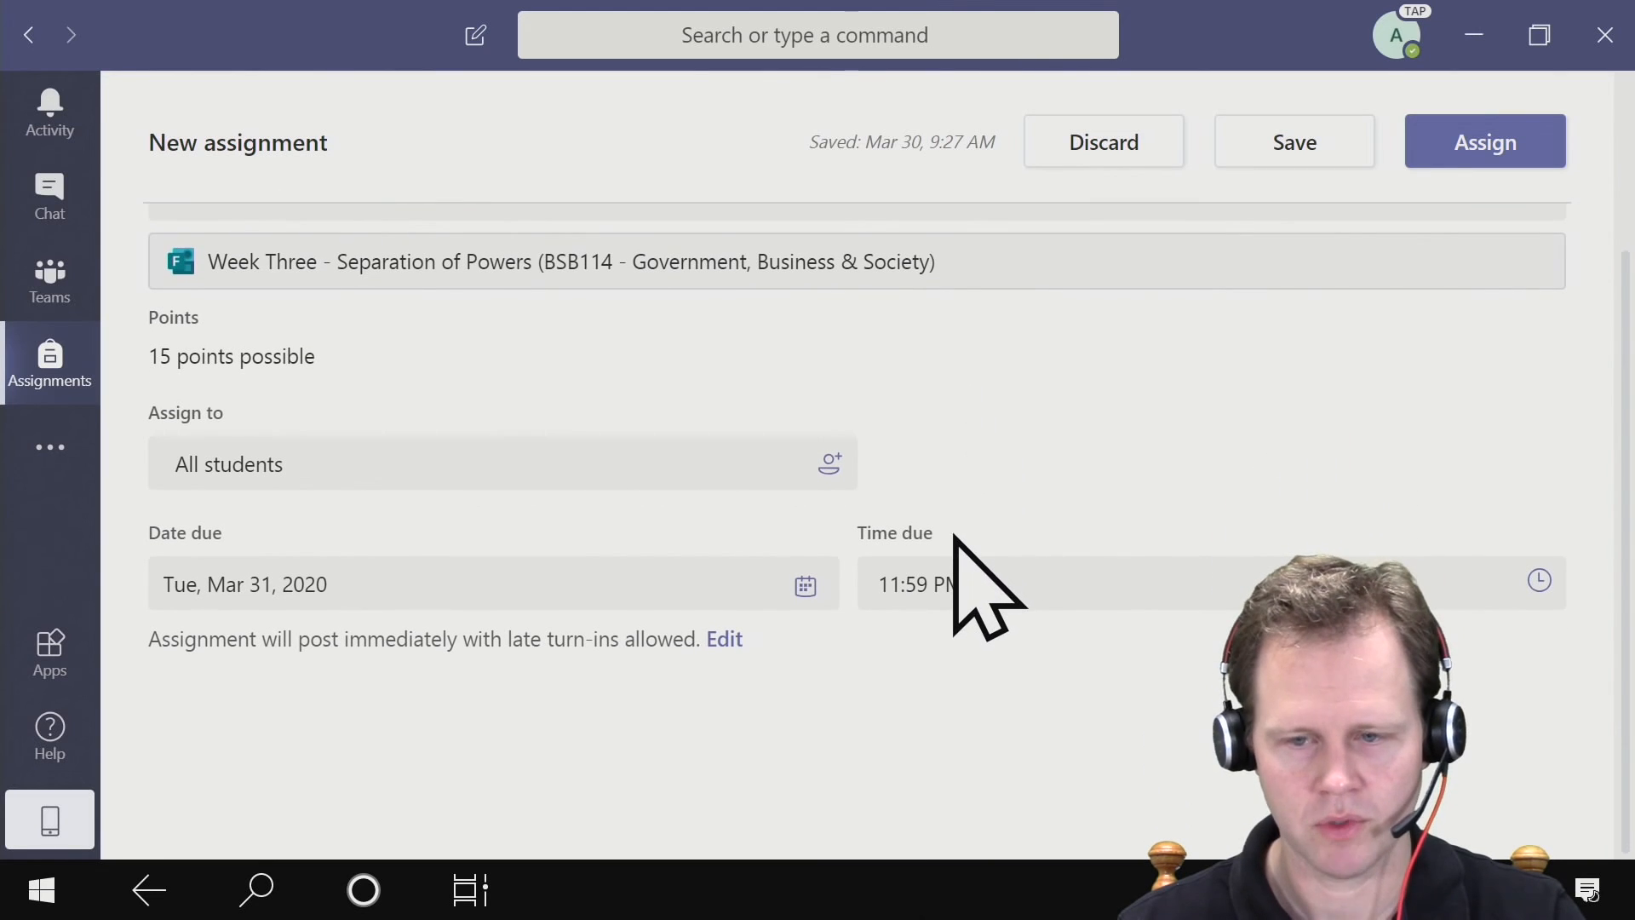
scroll(977, 554, up, 2)
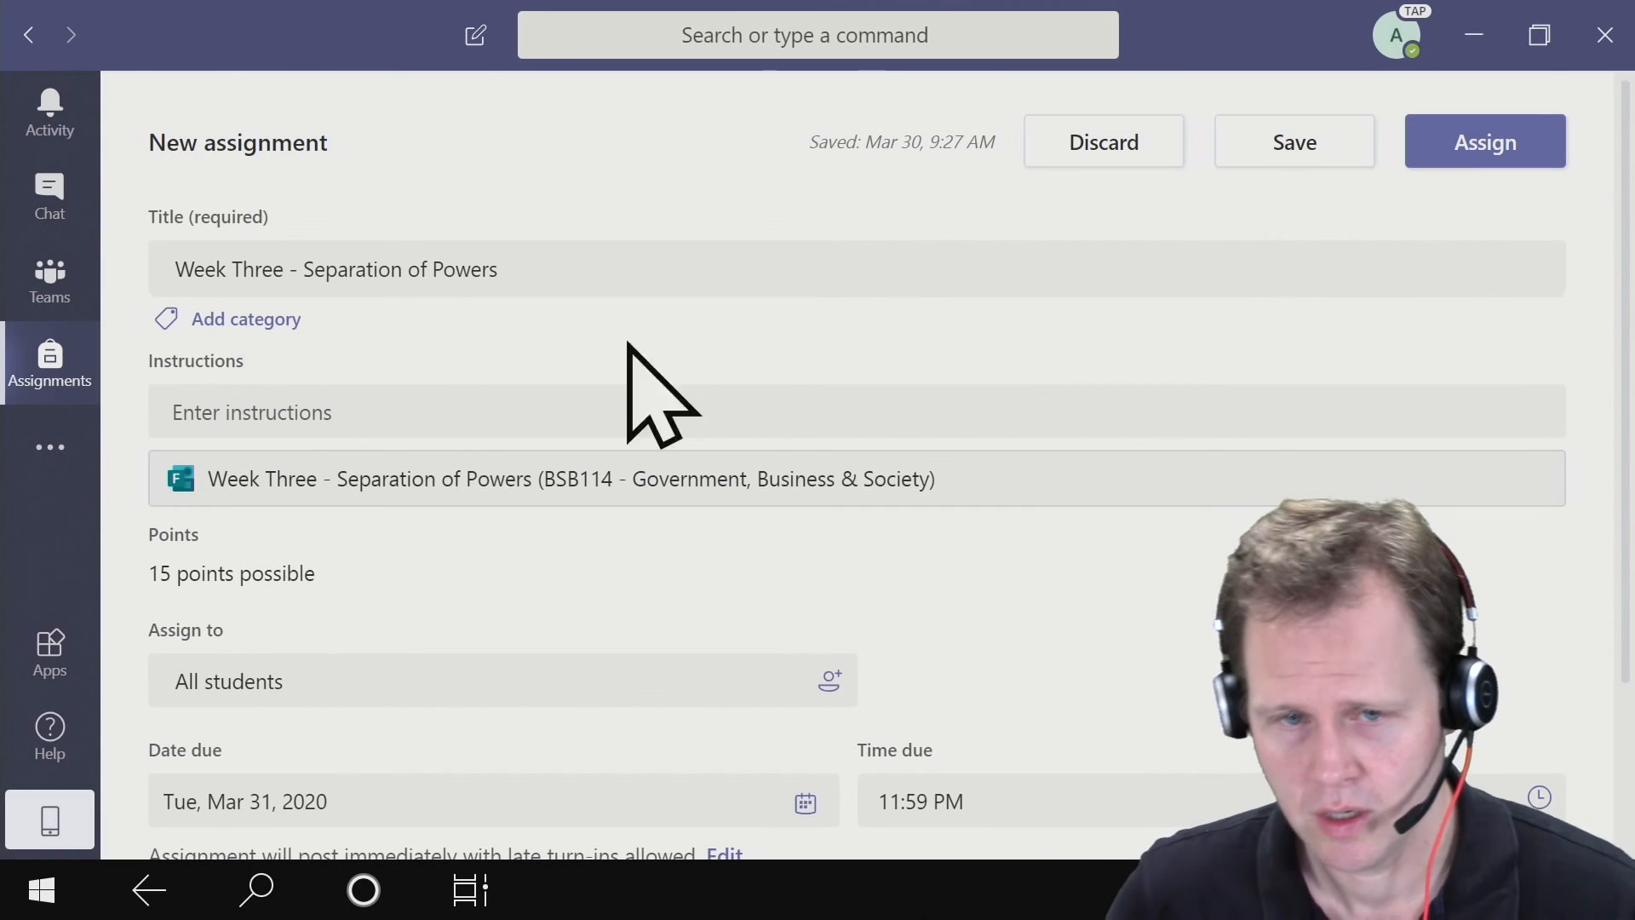
click(1452, 141)
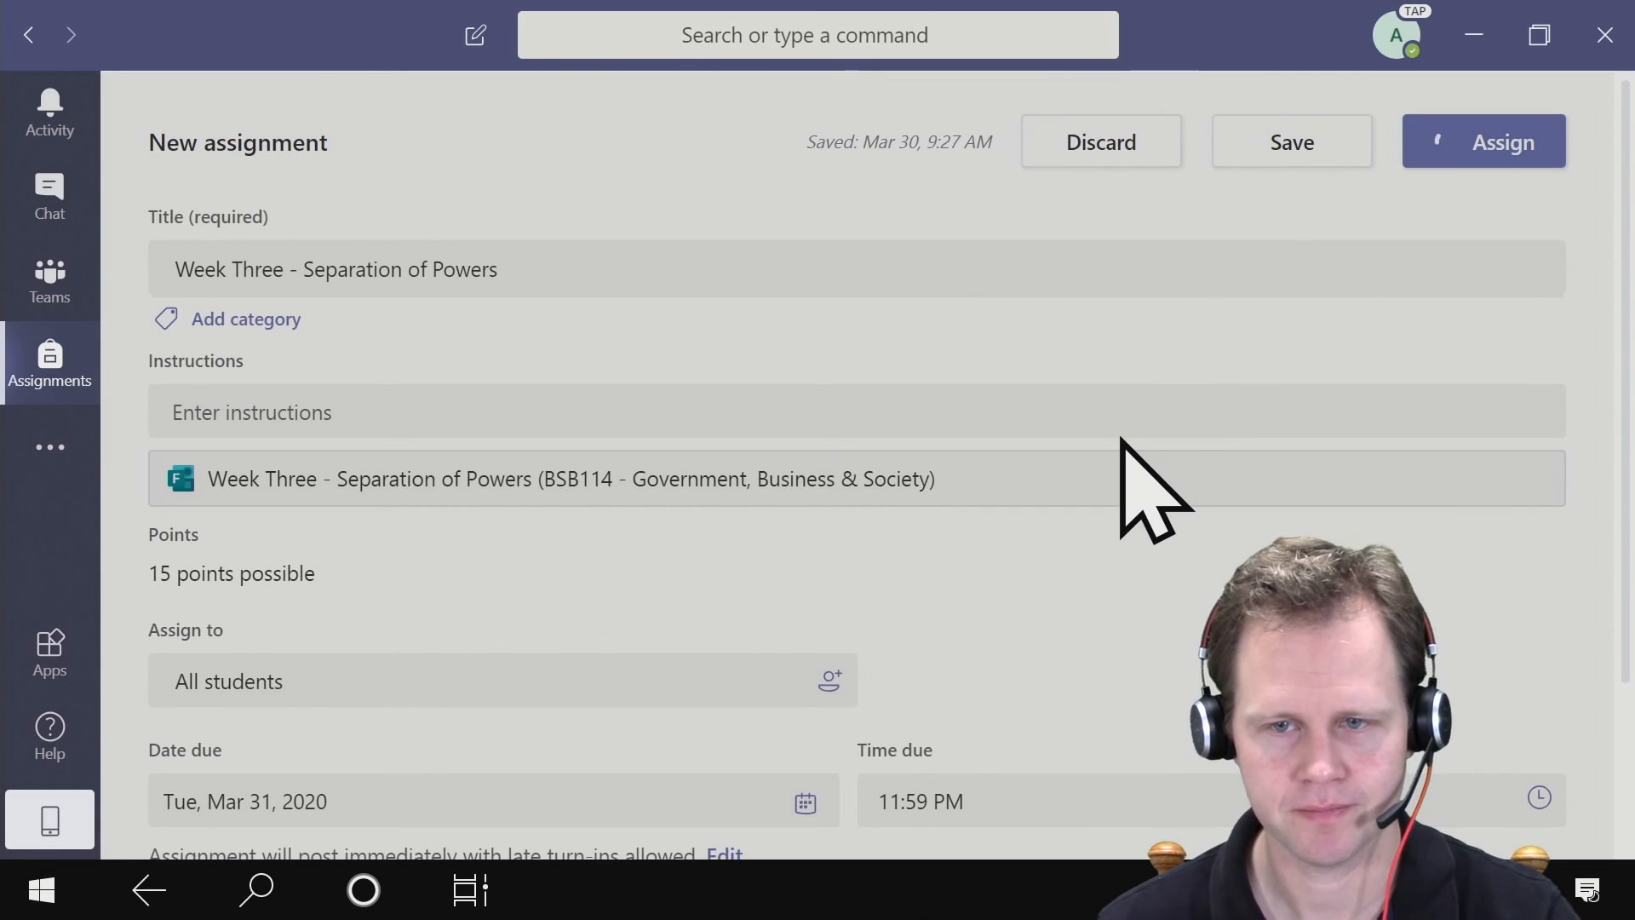
scroll(1099, 332, down, 1)
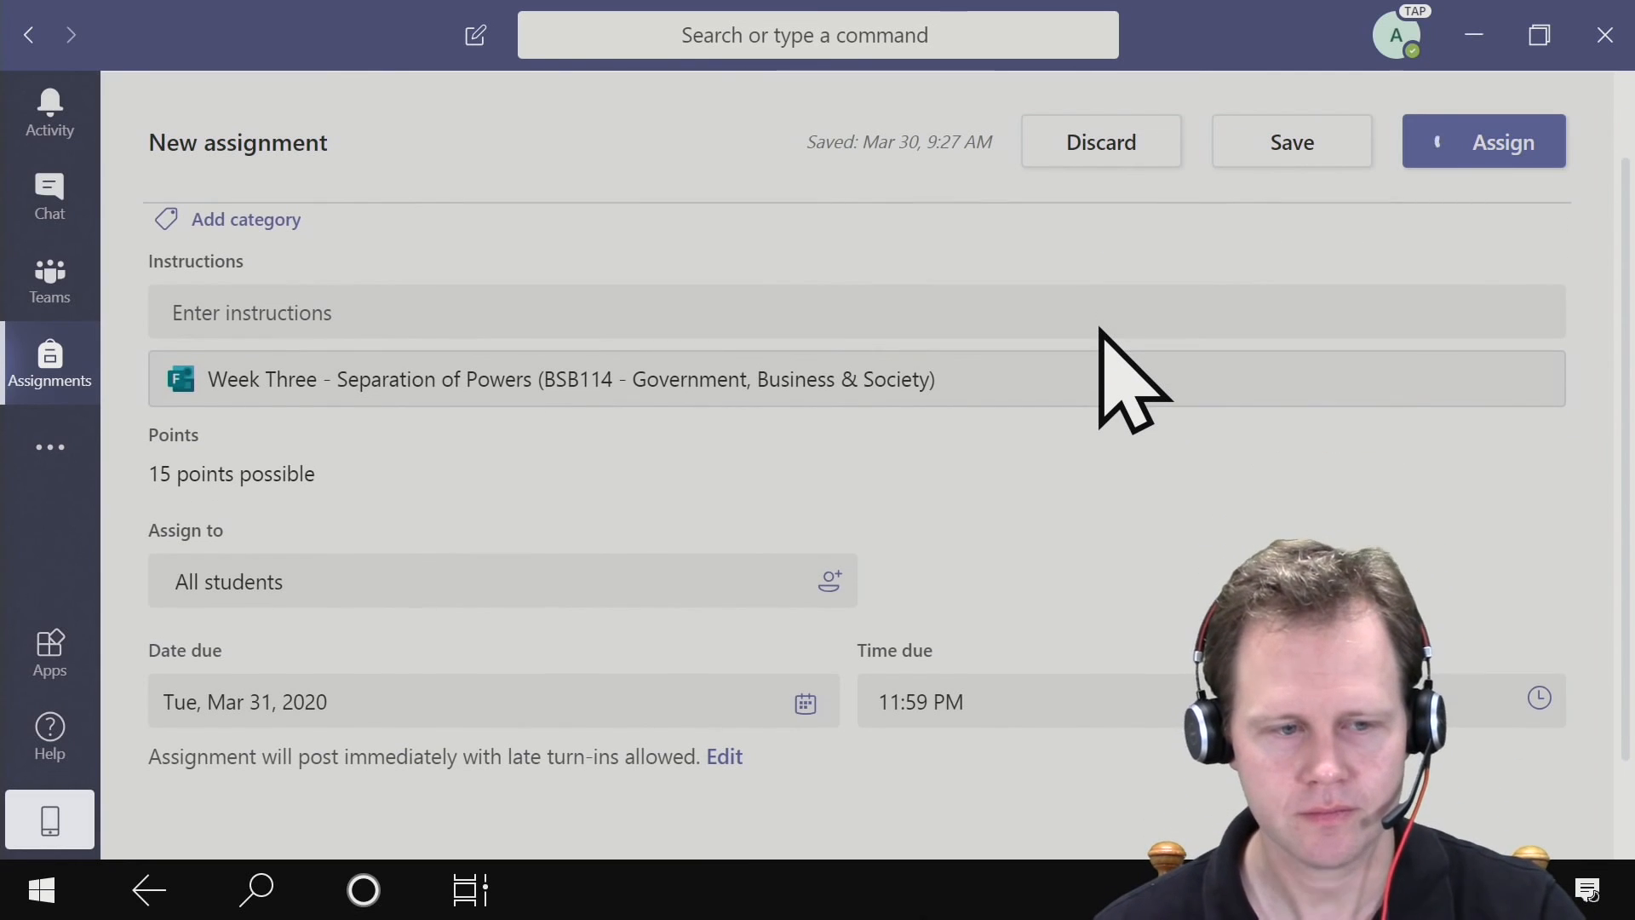
scroll(1098, 332, up, 1)
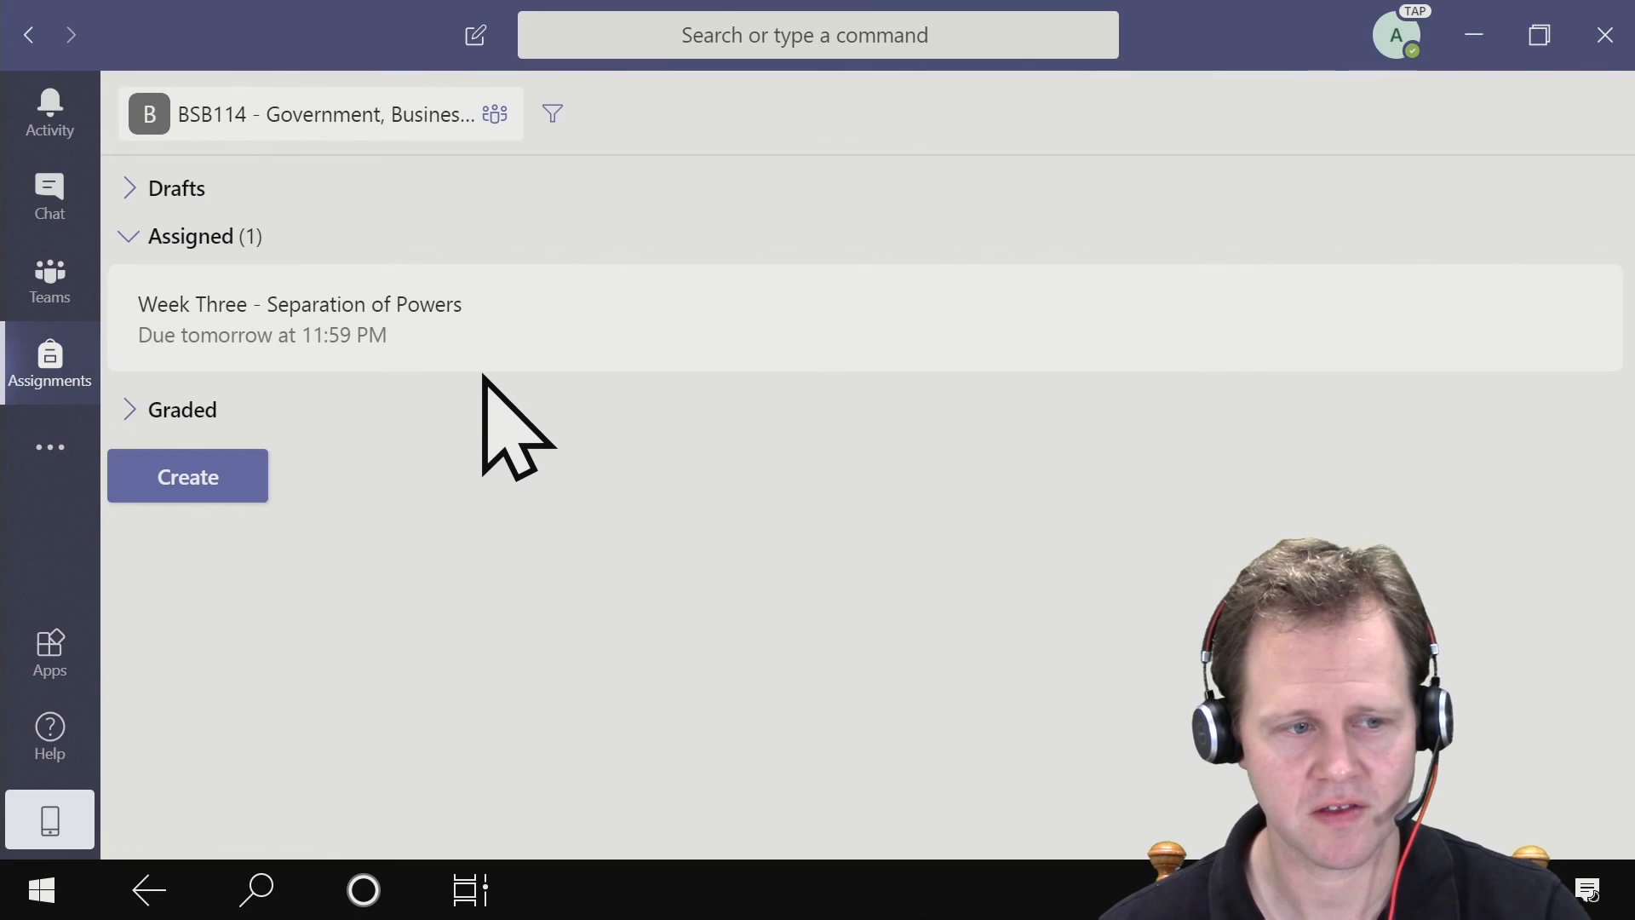
- Check the quiz announcement in the BSB114 team's General channel and open its notification in the activity feed
click(65, 292)
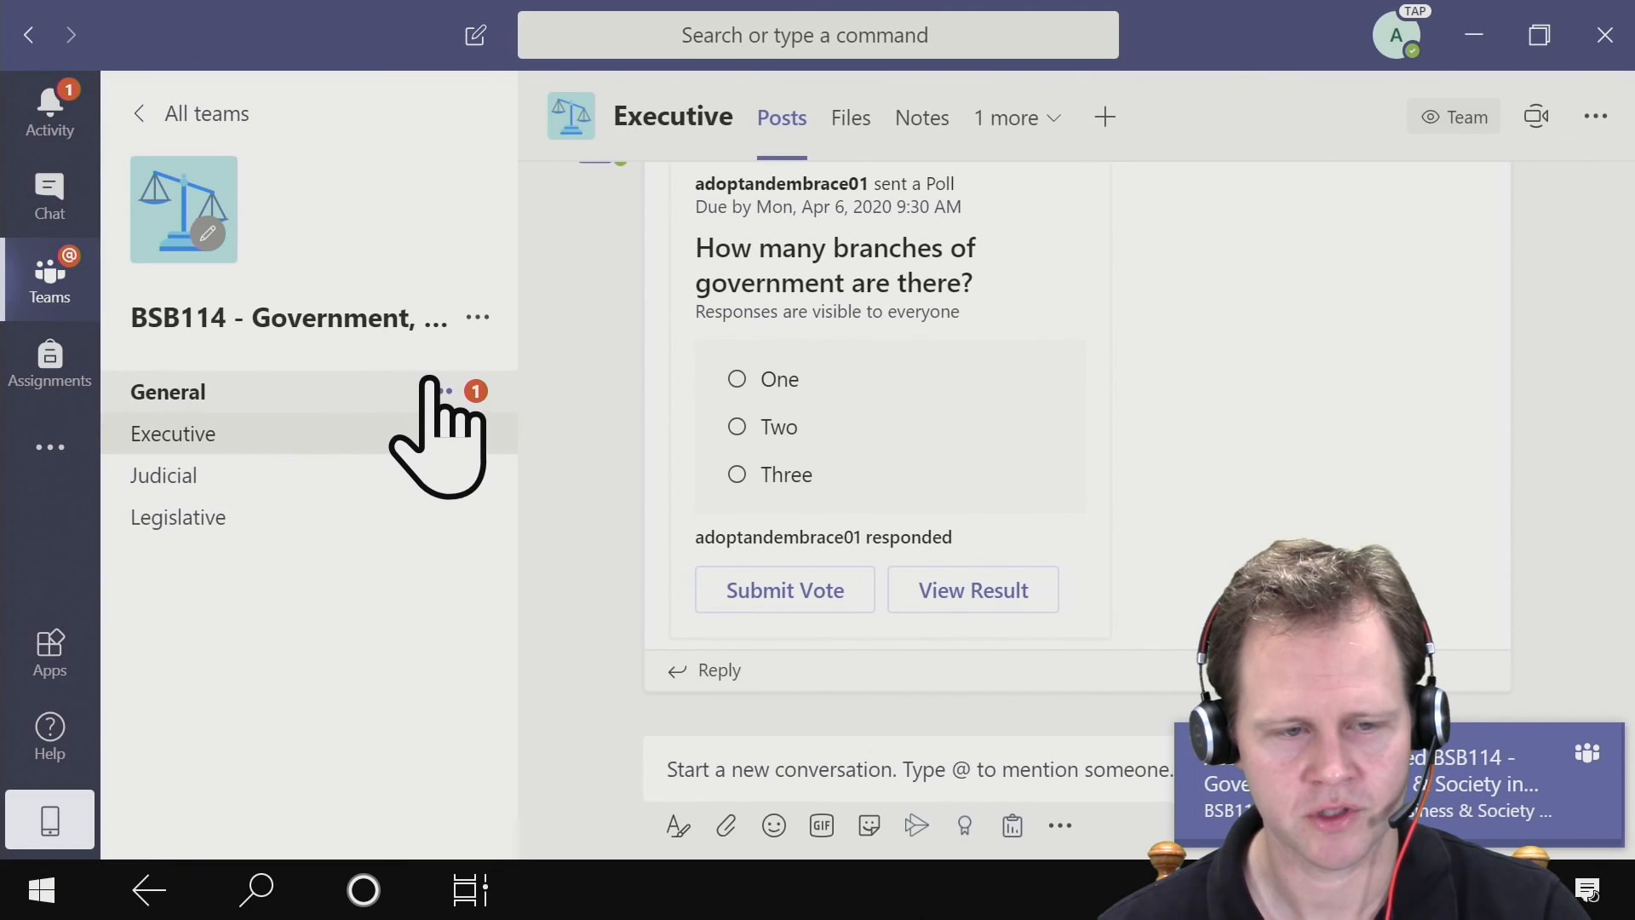
click(330, 392)
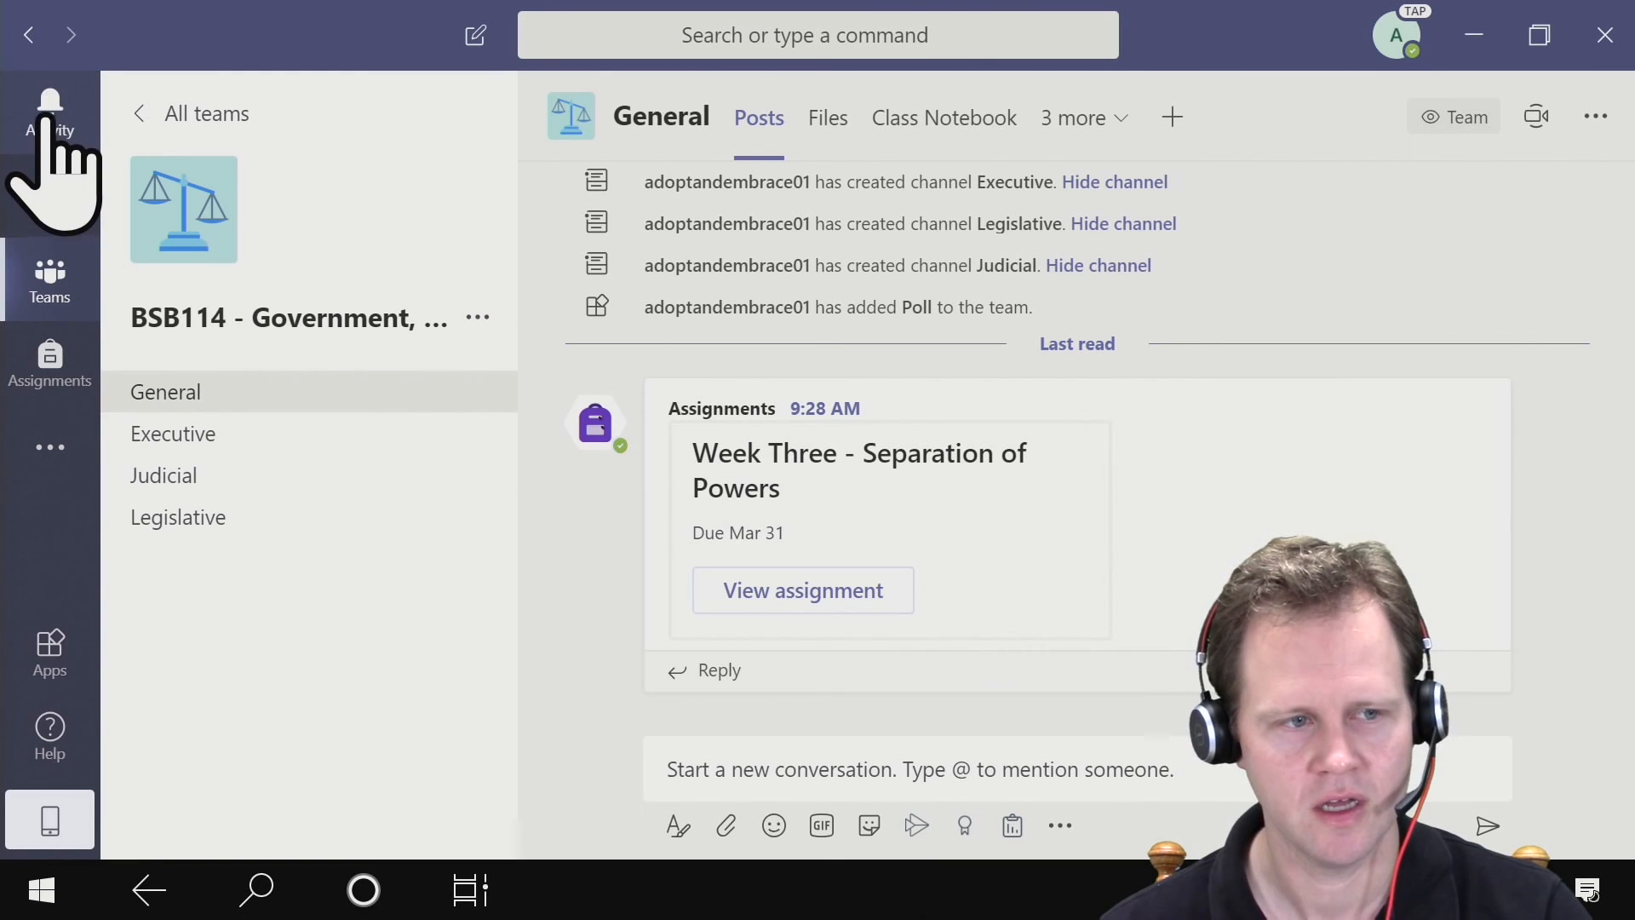
click(48, 107)
click(281, 251)
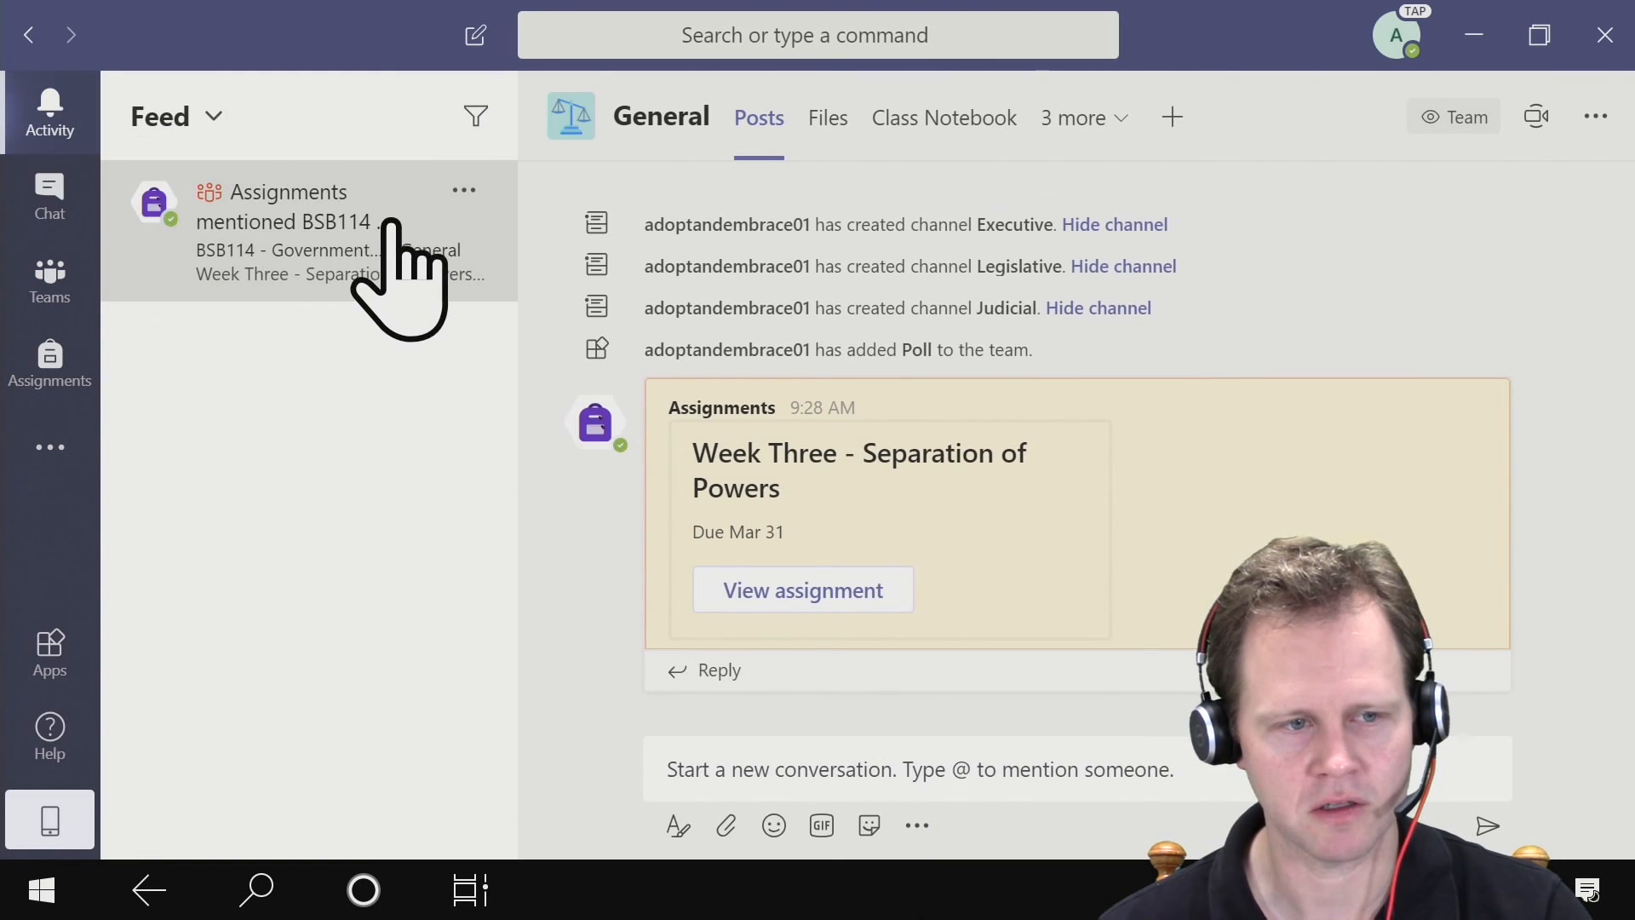